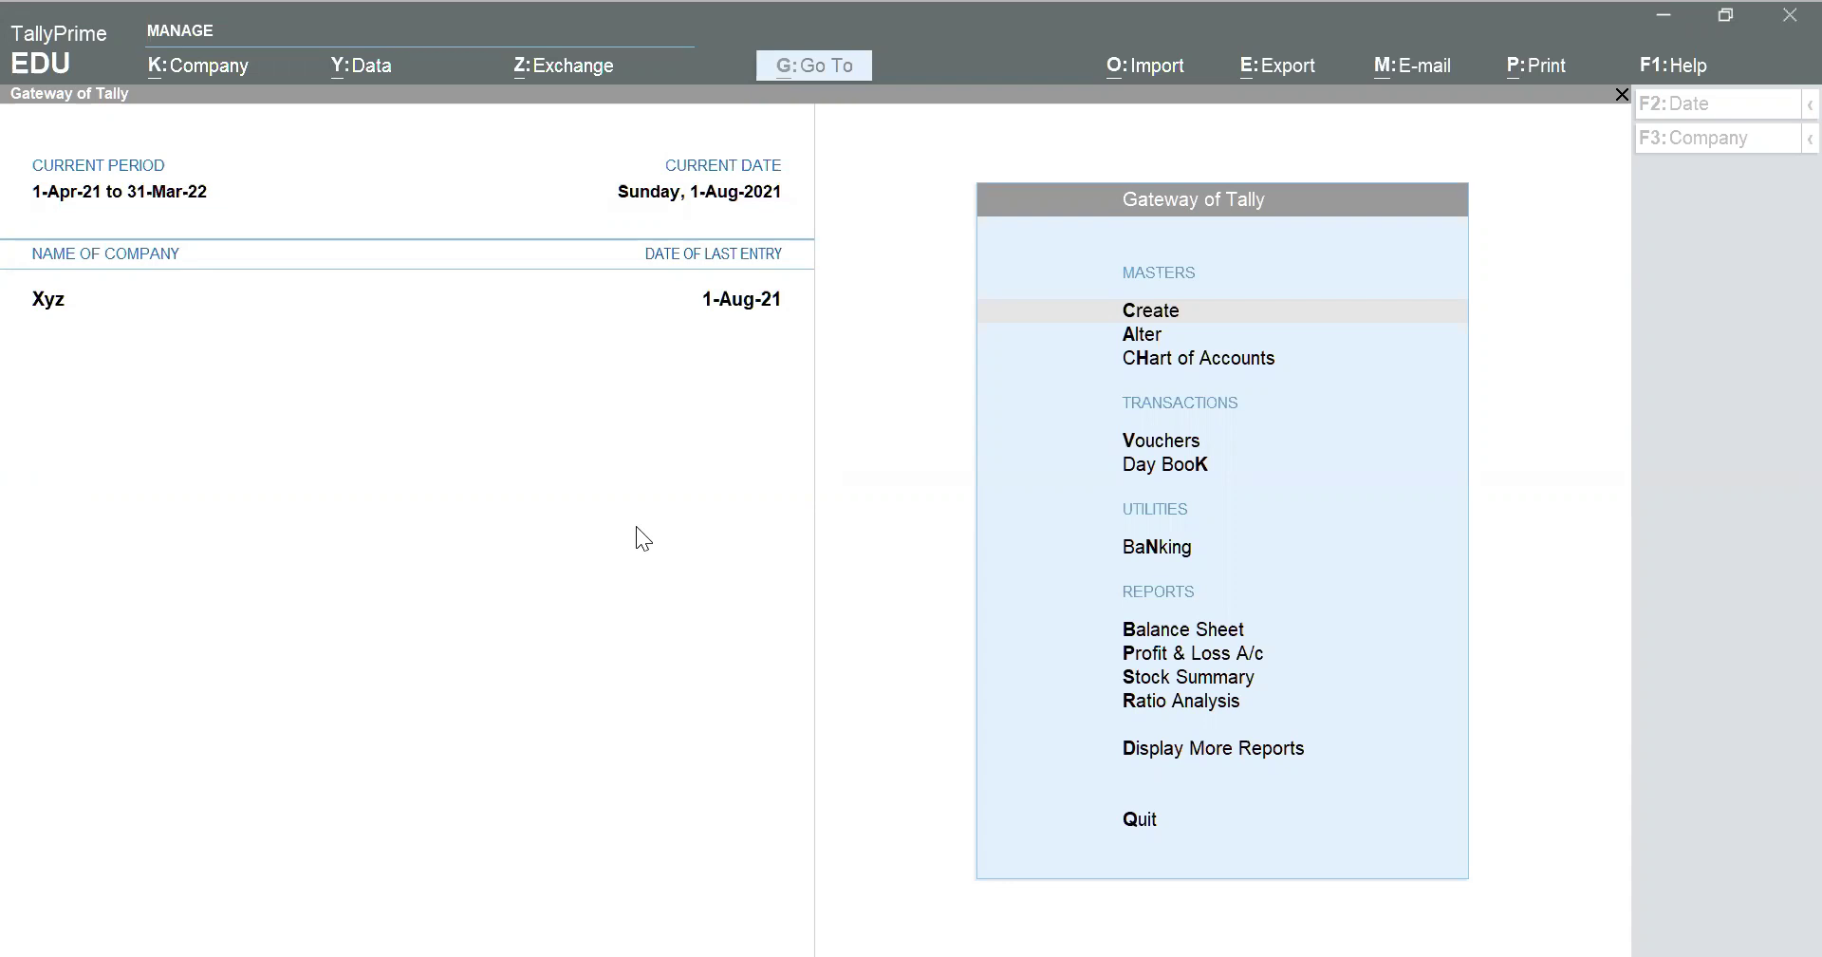
Enable TDS in Xyz's company features, keeping GST set to Yes with its details accepted
{"action": "left_click", "coordinate": [637, 529]}
{"action": "left_click", "coordinate": [1196, 235]}
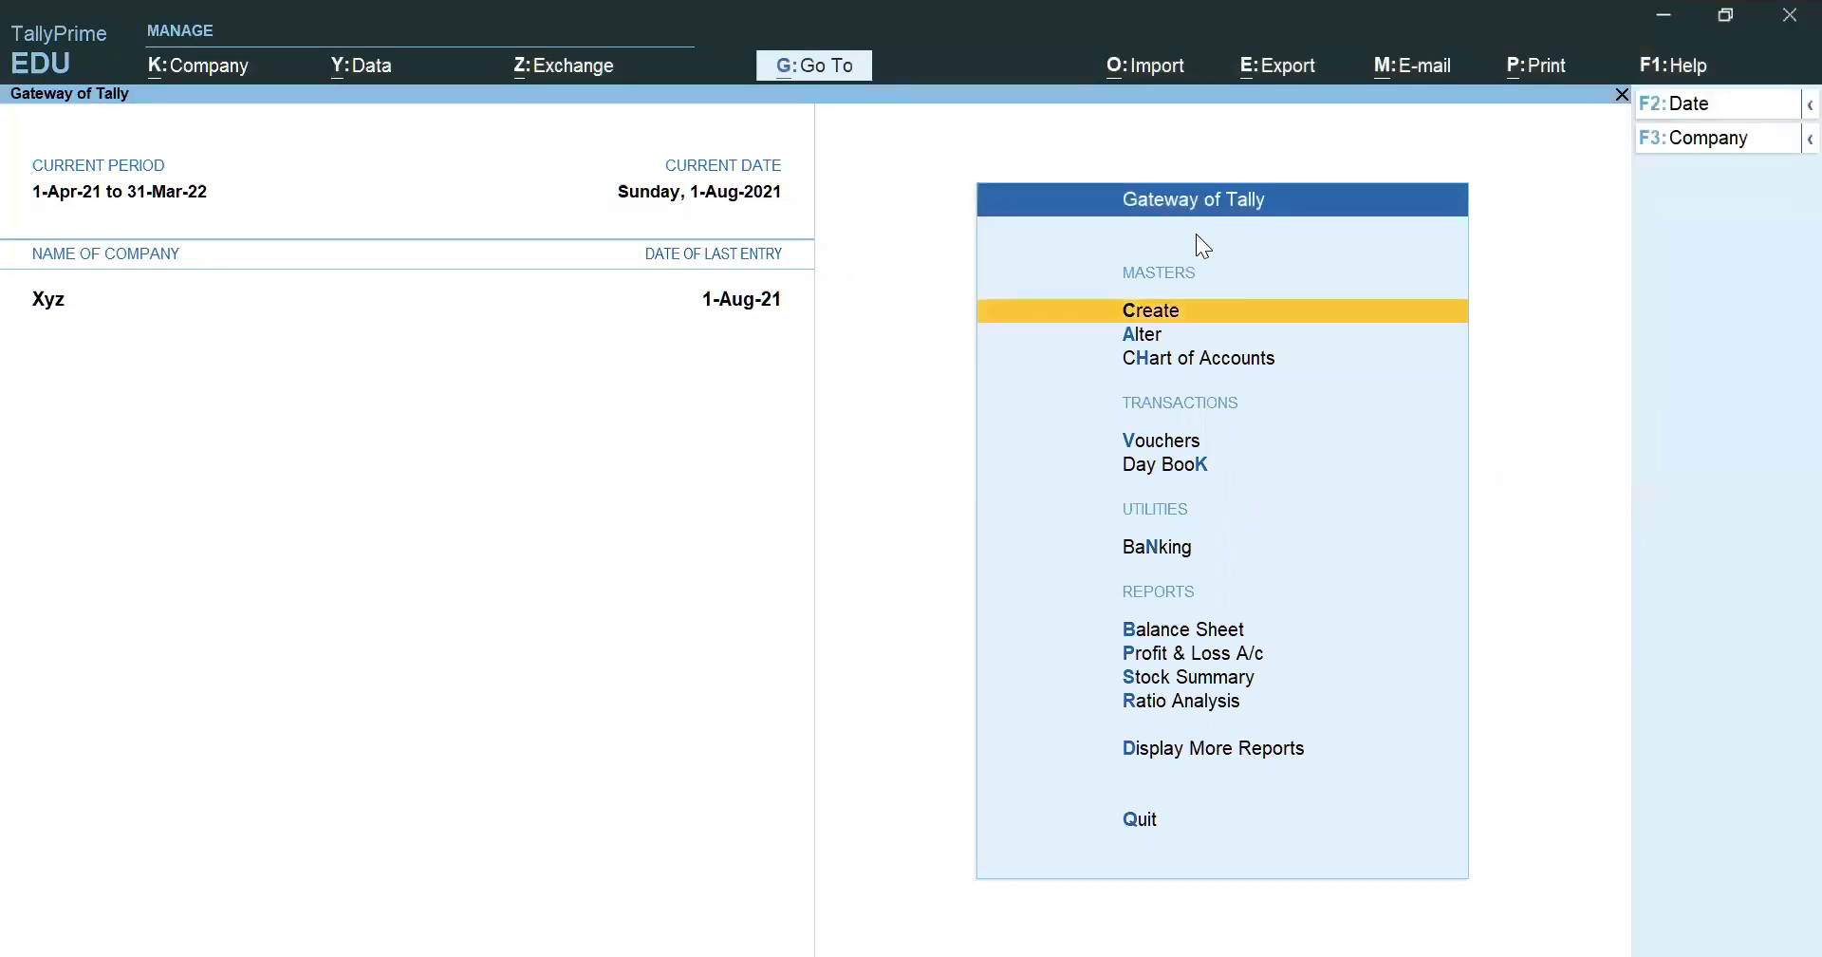
{"action": "left_click", "coordinate": [207, 62]}
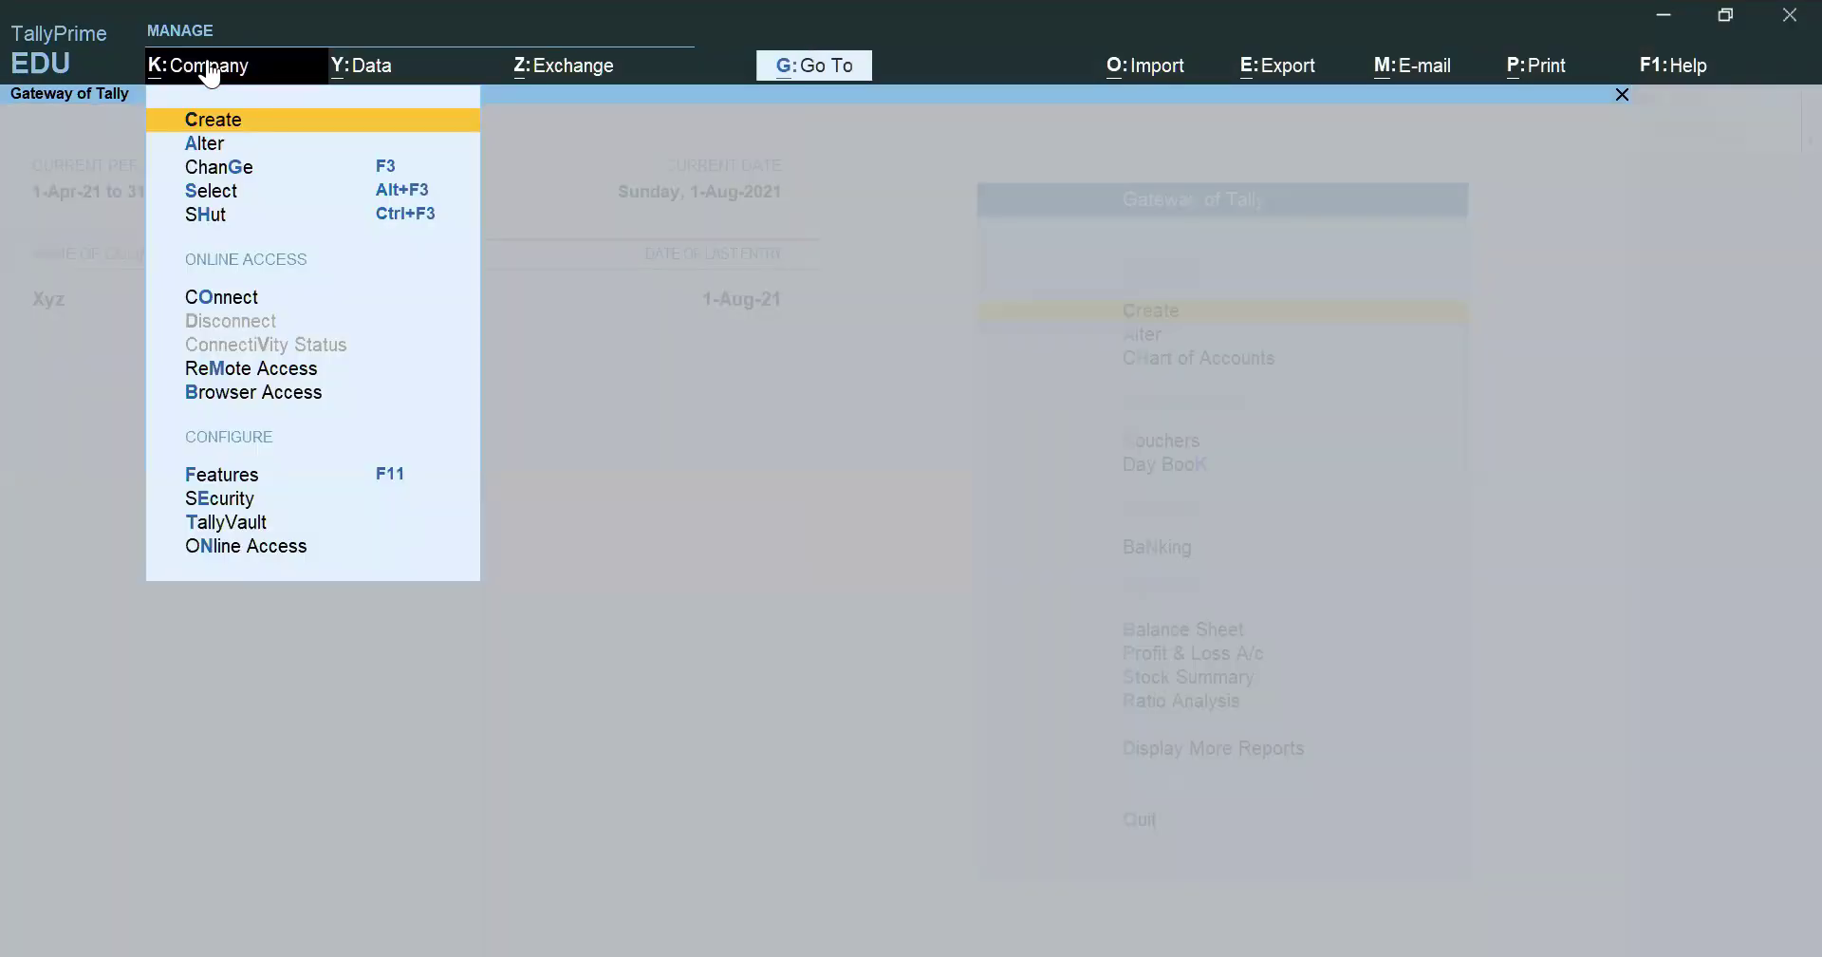
{"action": "left_click", "coordinate": [269, 475]}
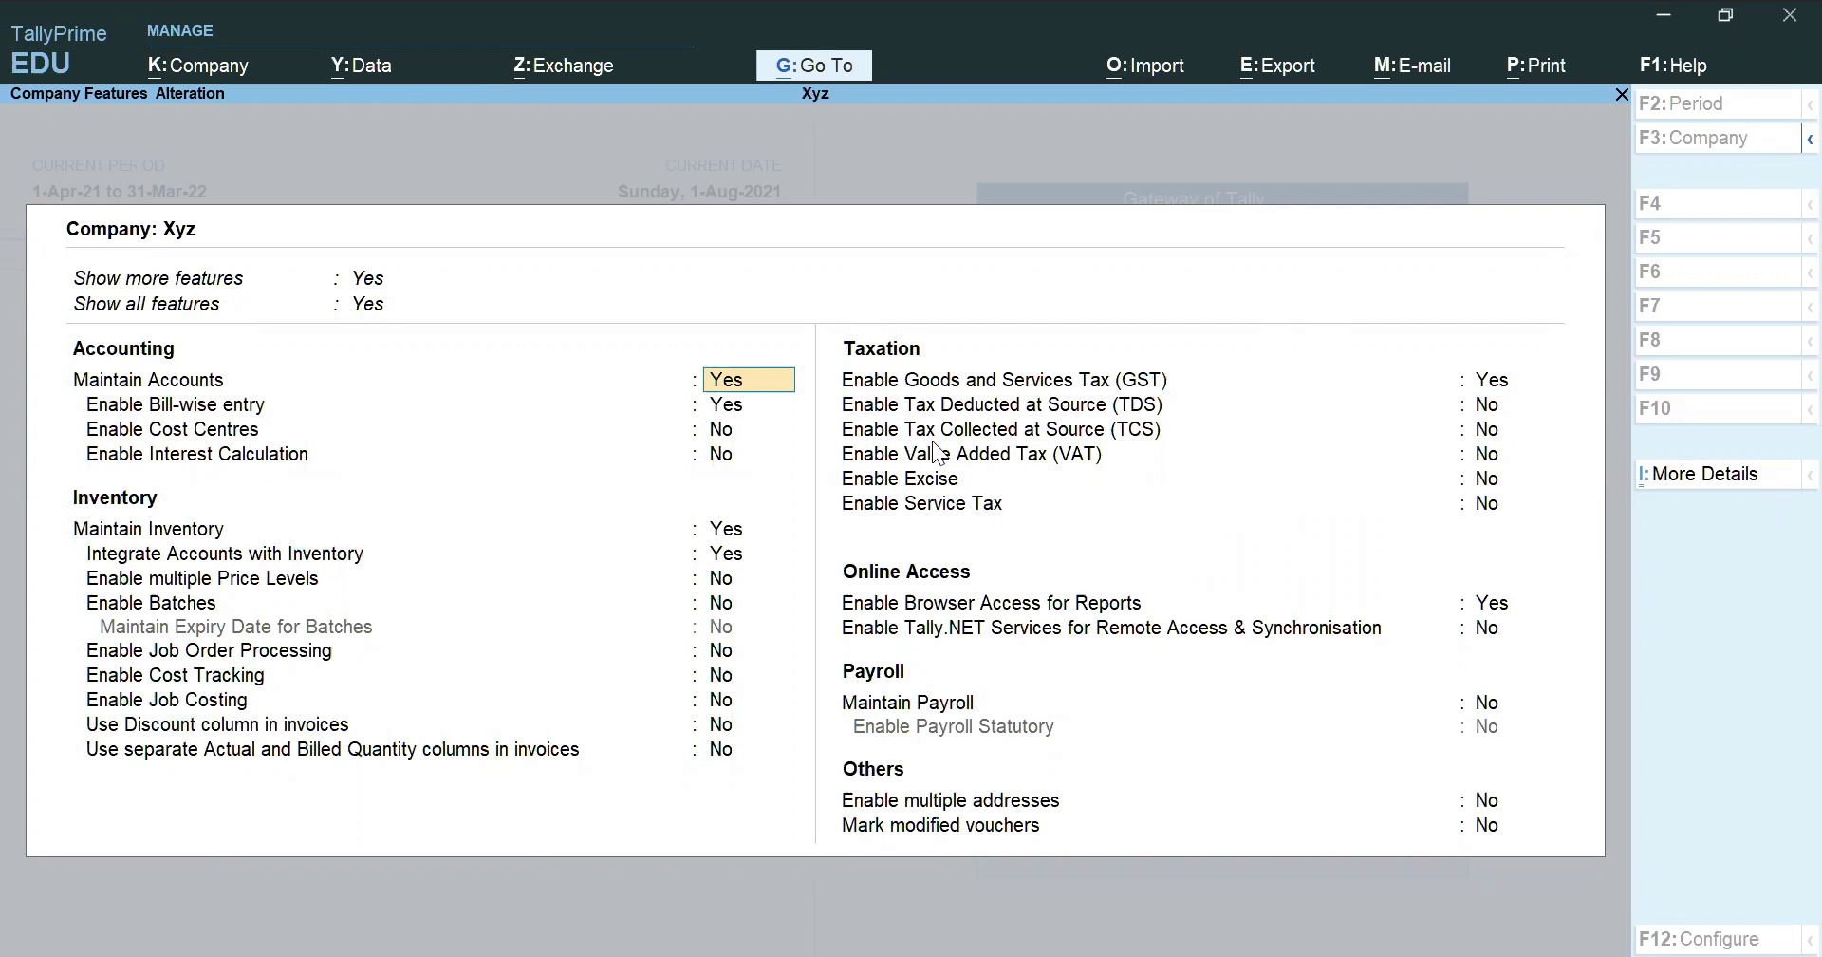
{"action": "left_click", "coordinate": [993, 389]}
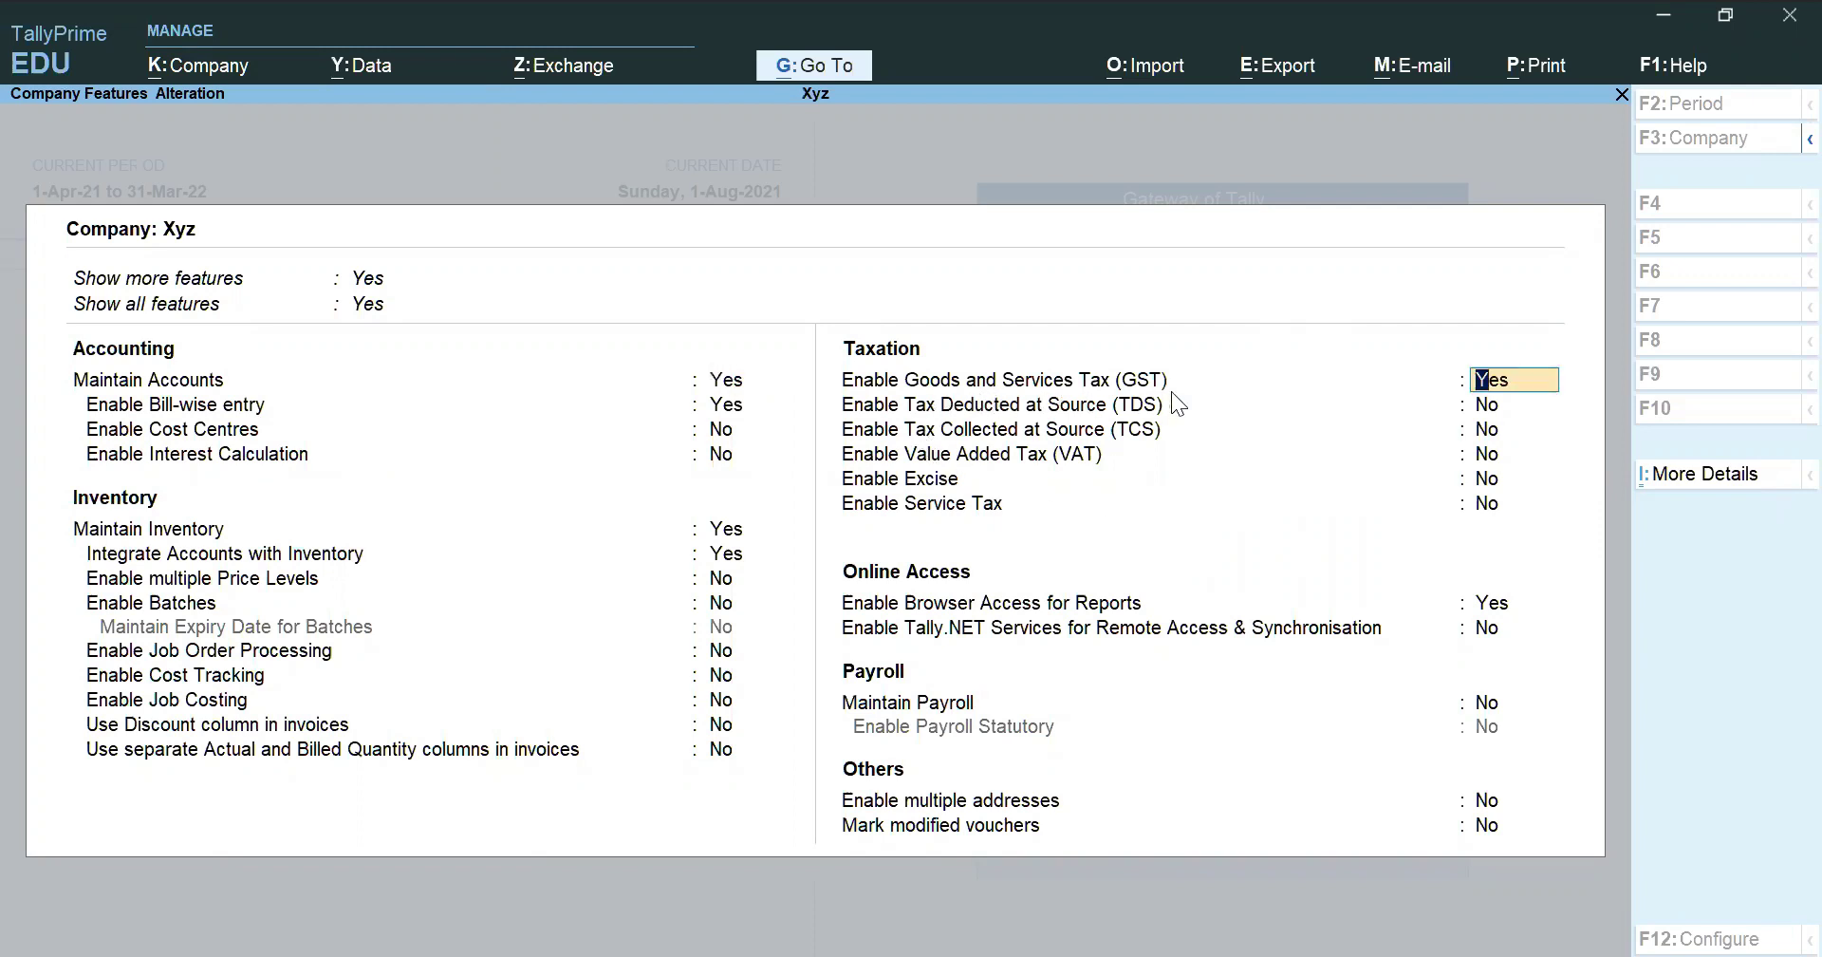
{"action": "key", "text": "Return"}
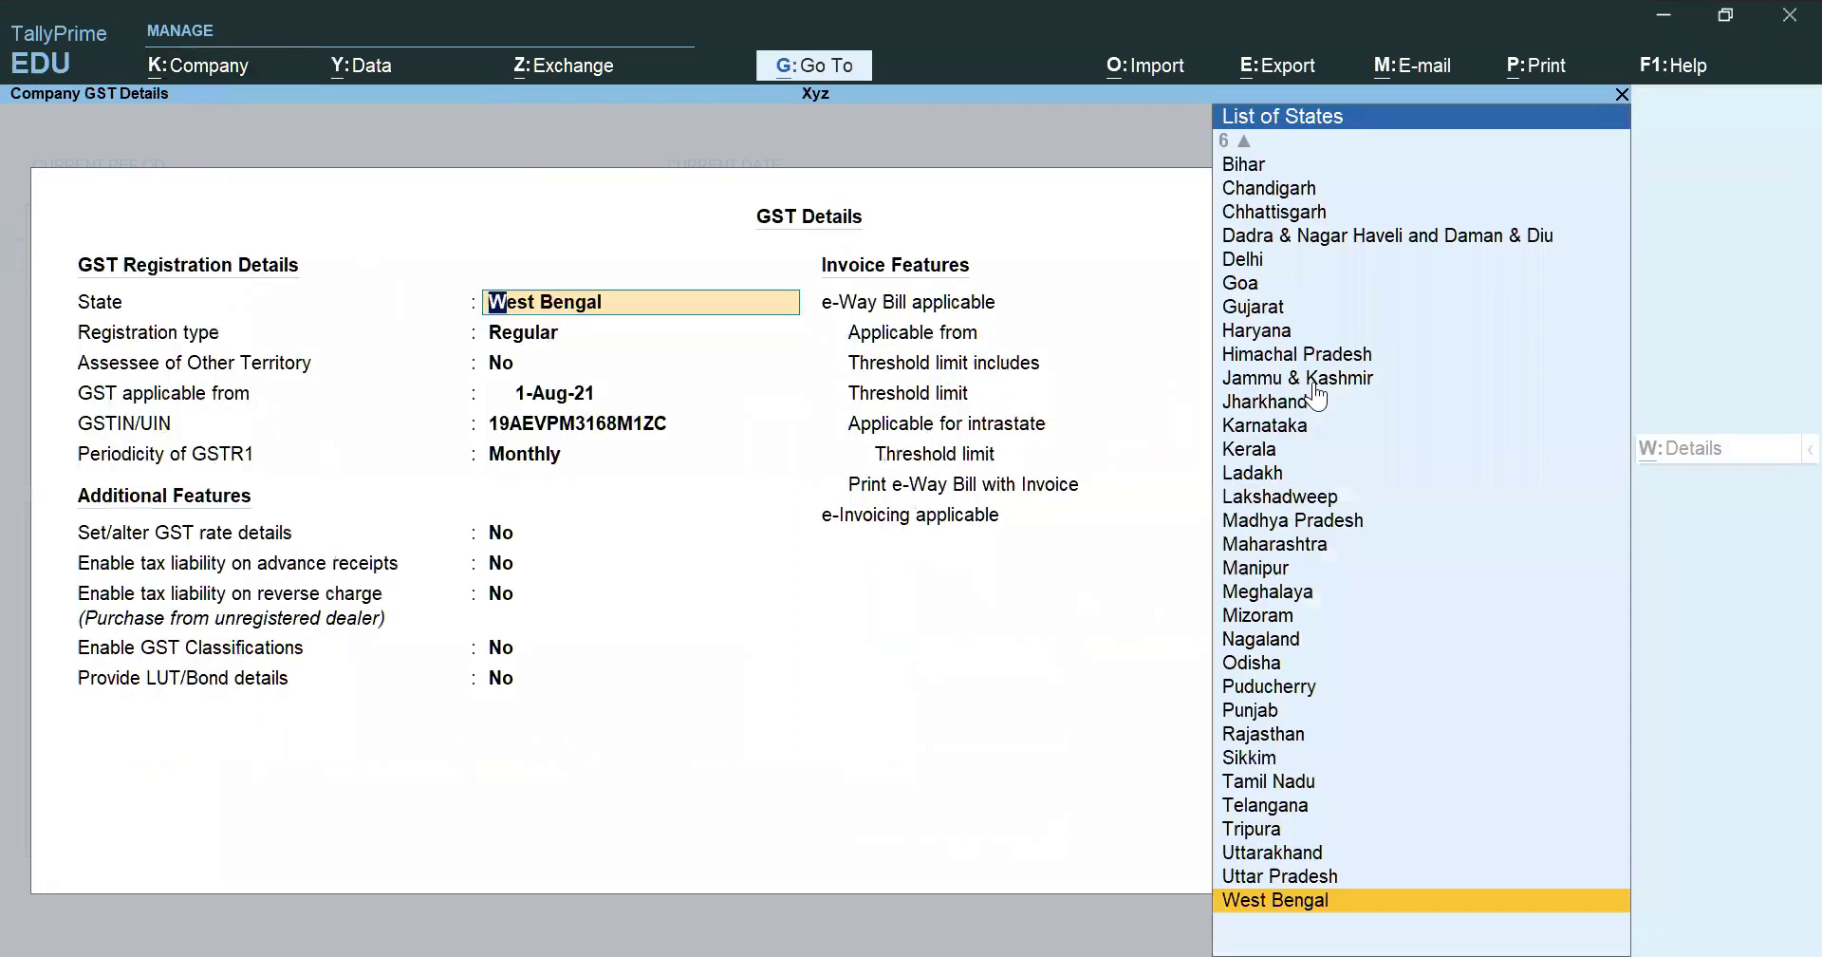
{"action": "key", "text": "ctrl+a"}
{"action": "type", "text": "y"}
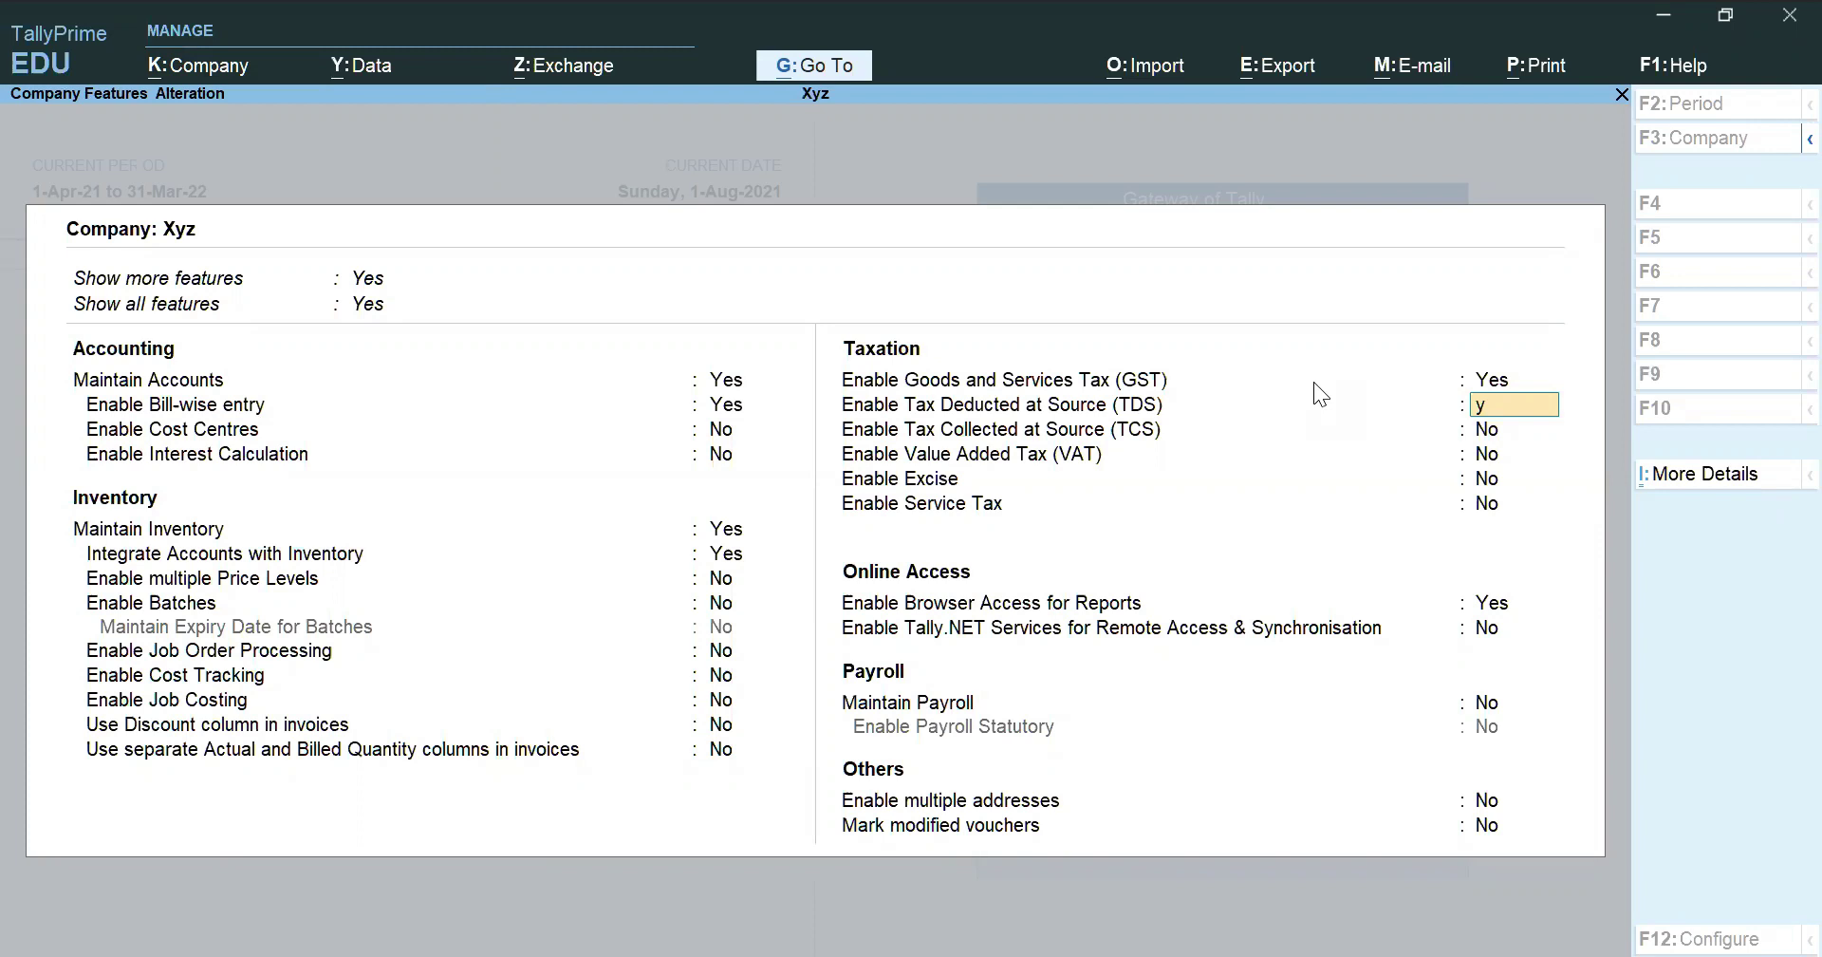
{"action": "key", "text": "Return"}
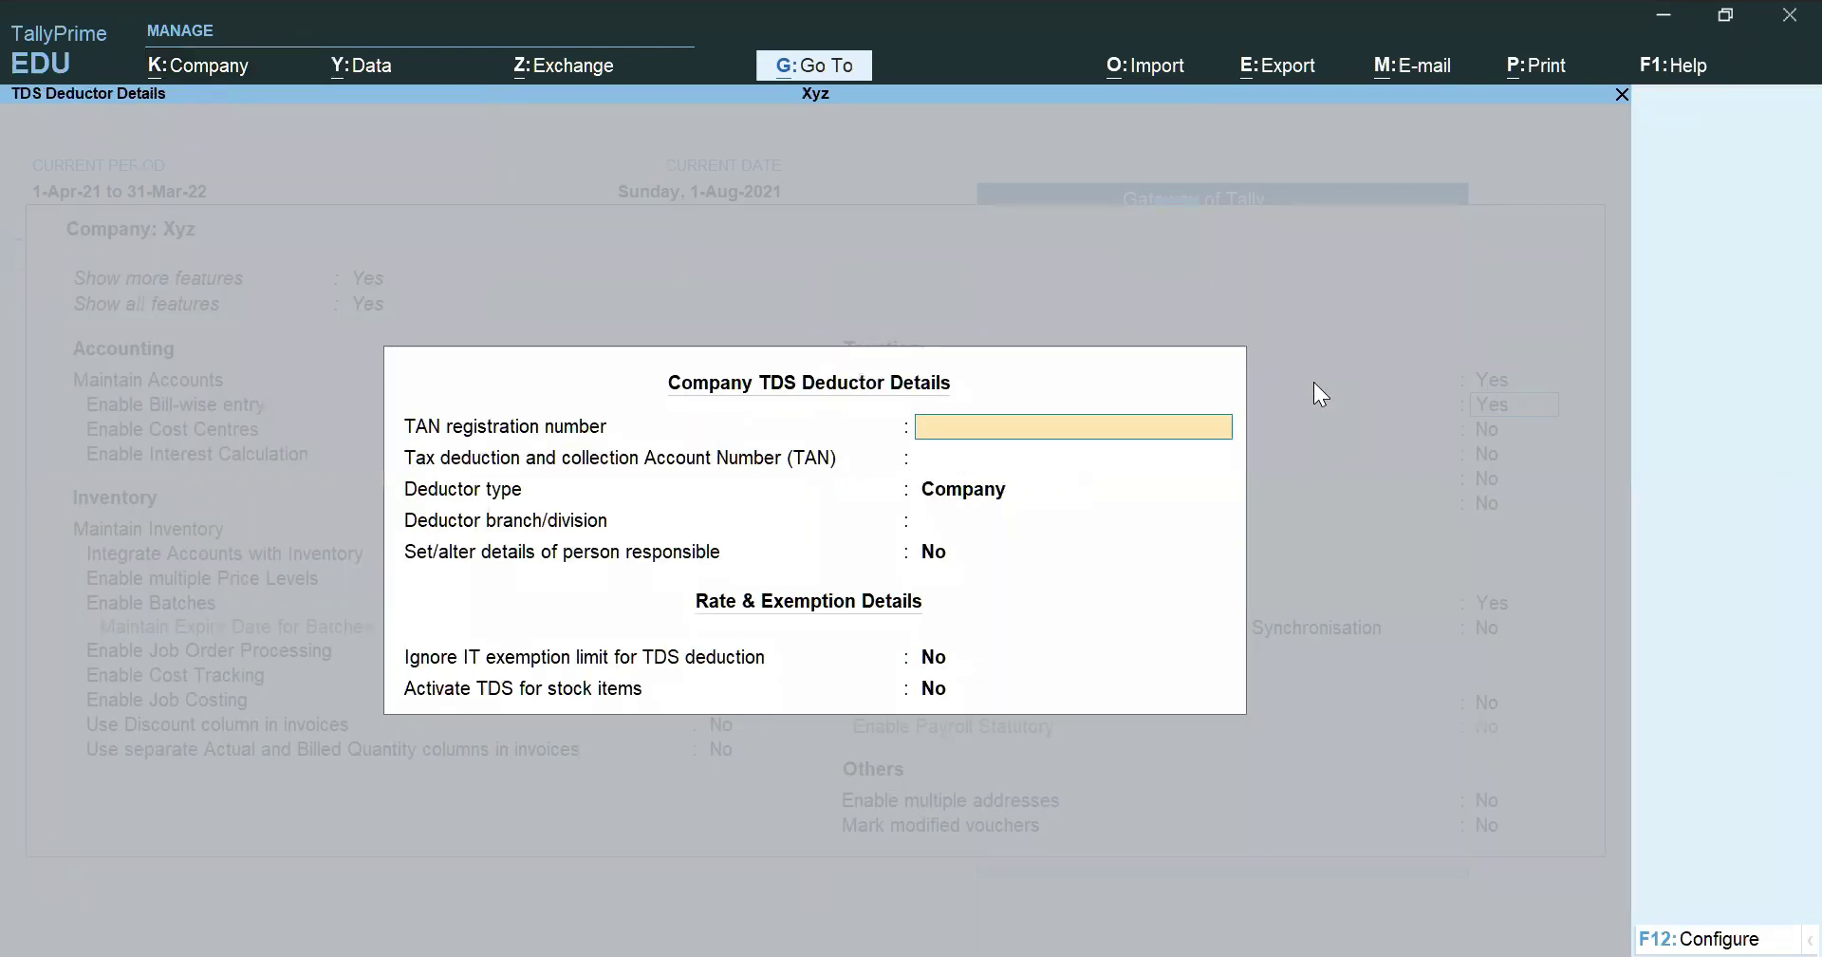
Accept the TDS deductor details with deductor type Company and save the company features
{"action": "key", "text": "Return"}
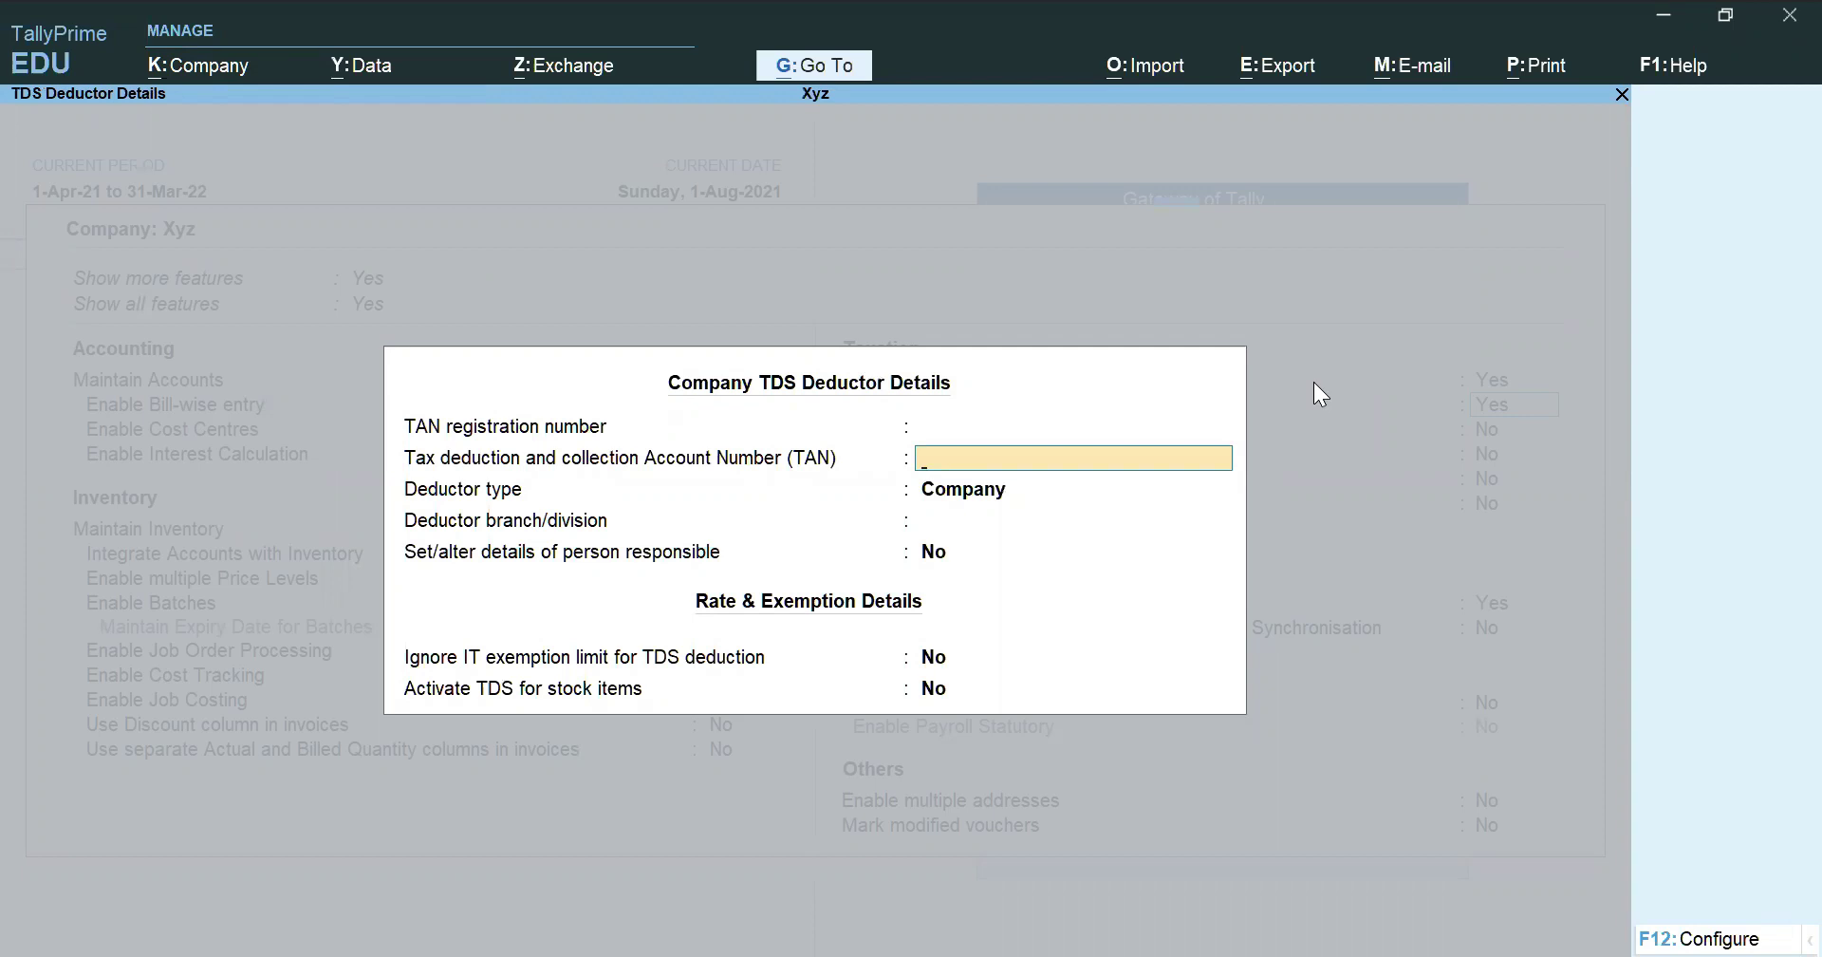
{"action": "key", "text": "Up"}
{"action": "key", "text": "Return"}
{"action": "key", "text": "Return"}
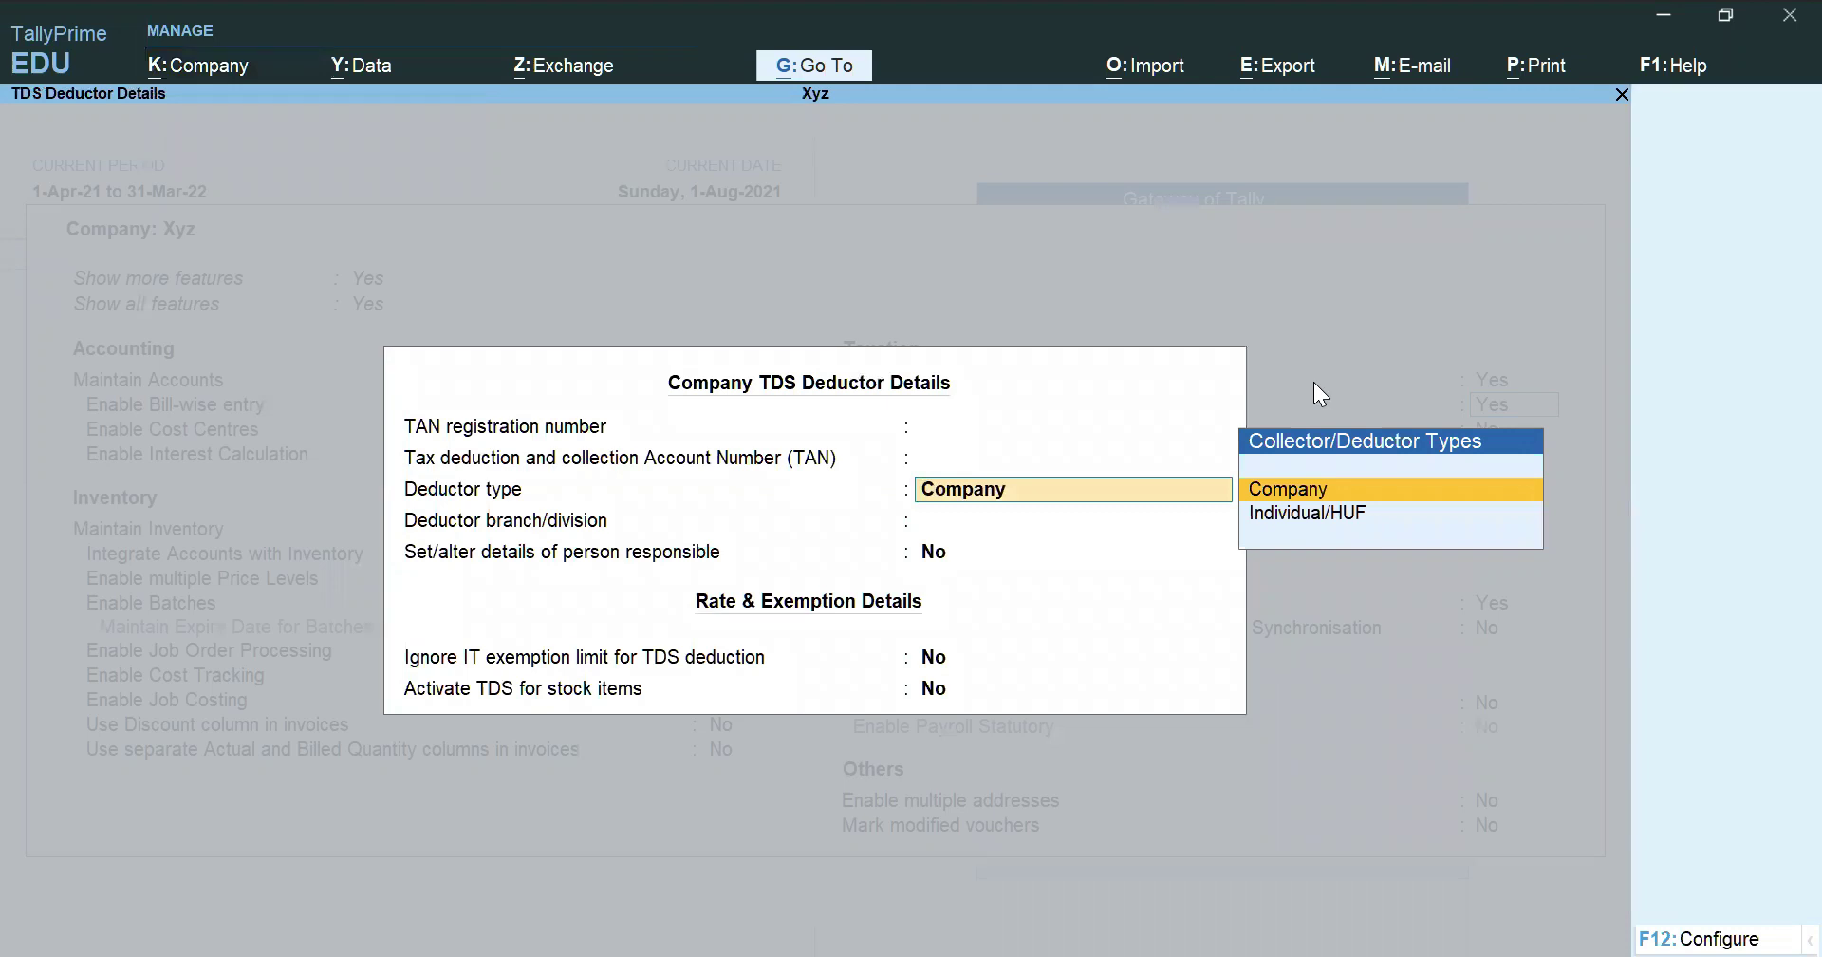
{"action": "key", "text": "Return"}
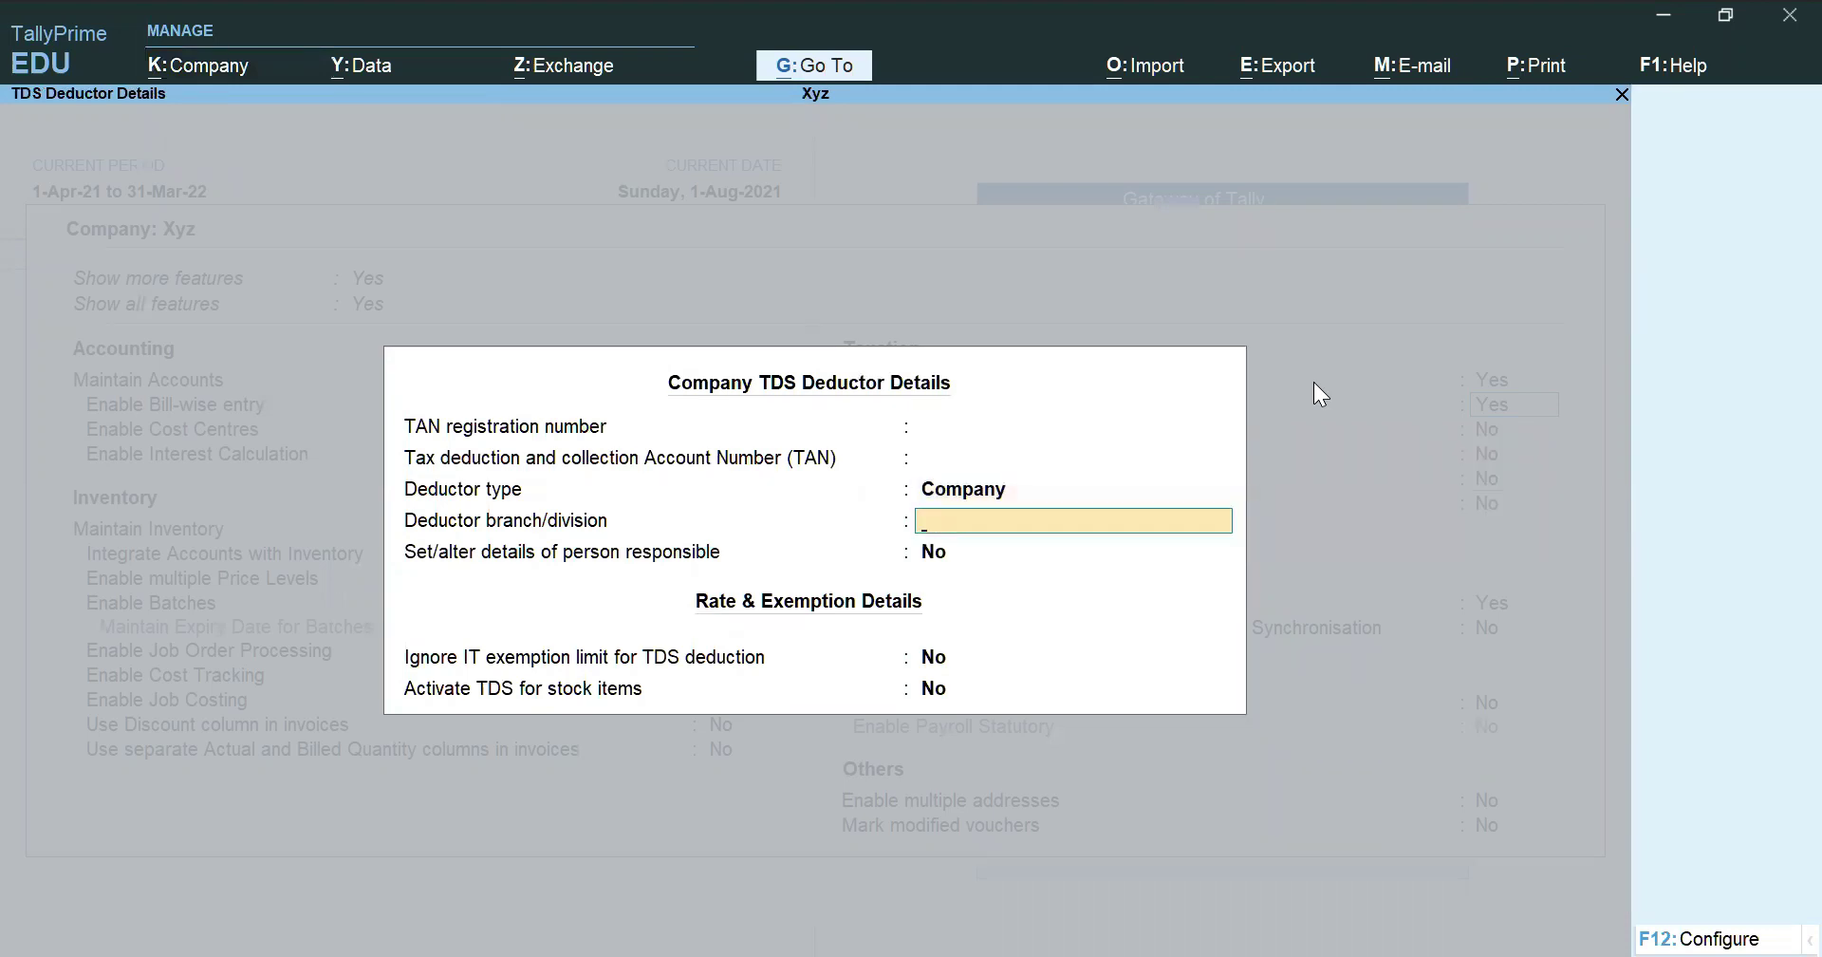
{"action": "key", "text": "Return"}
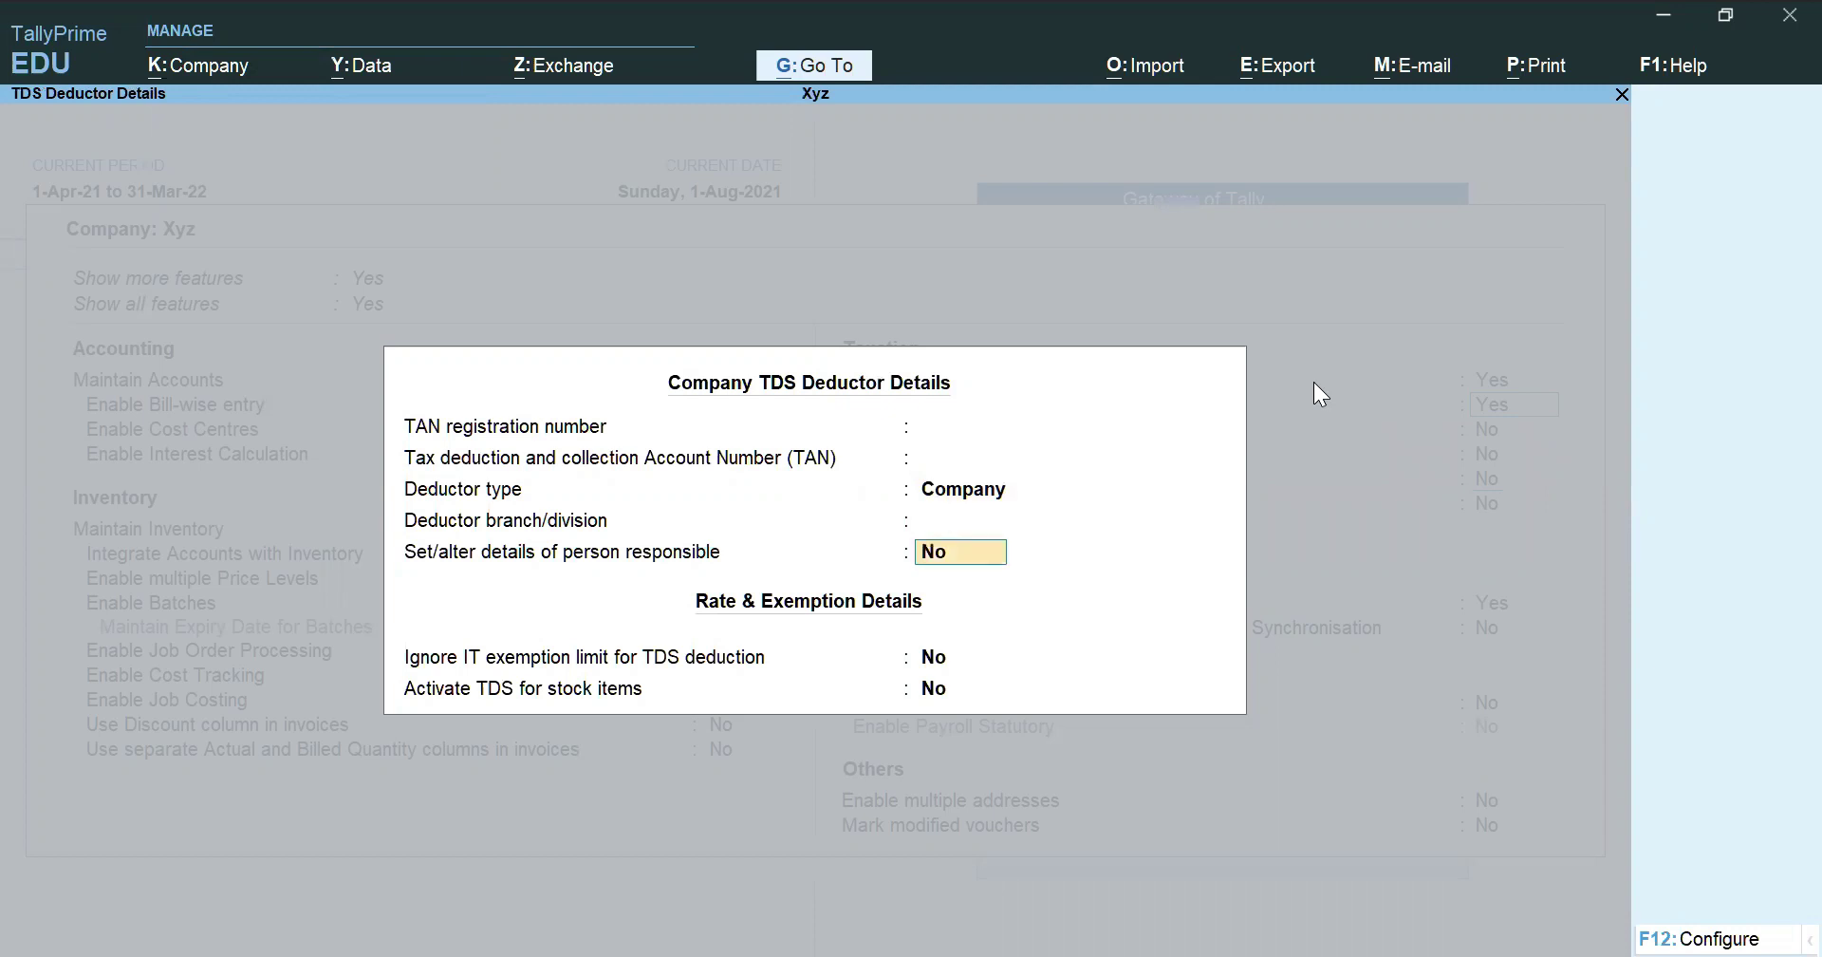
{"action": "key", "text": "Return"}
{"action": "key", "text": "ctrl"}
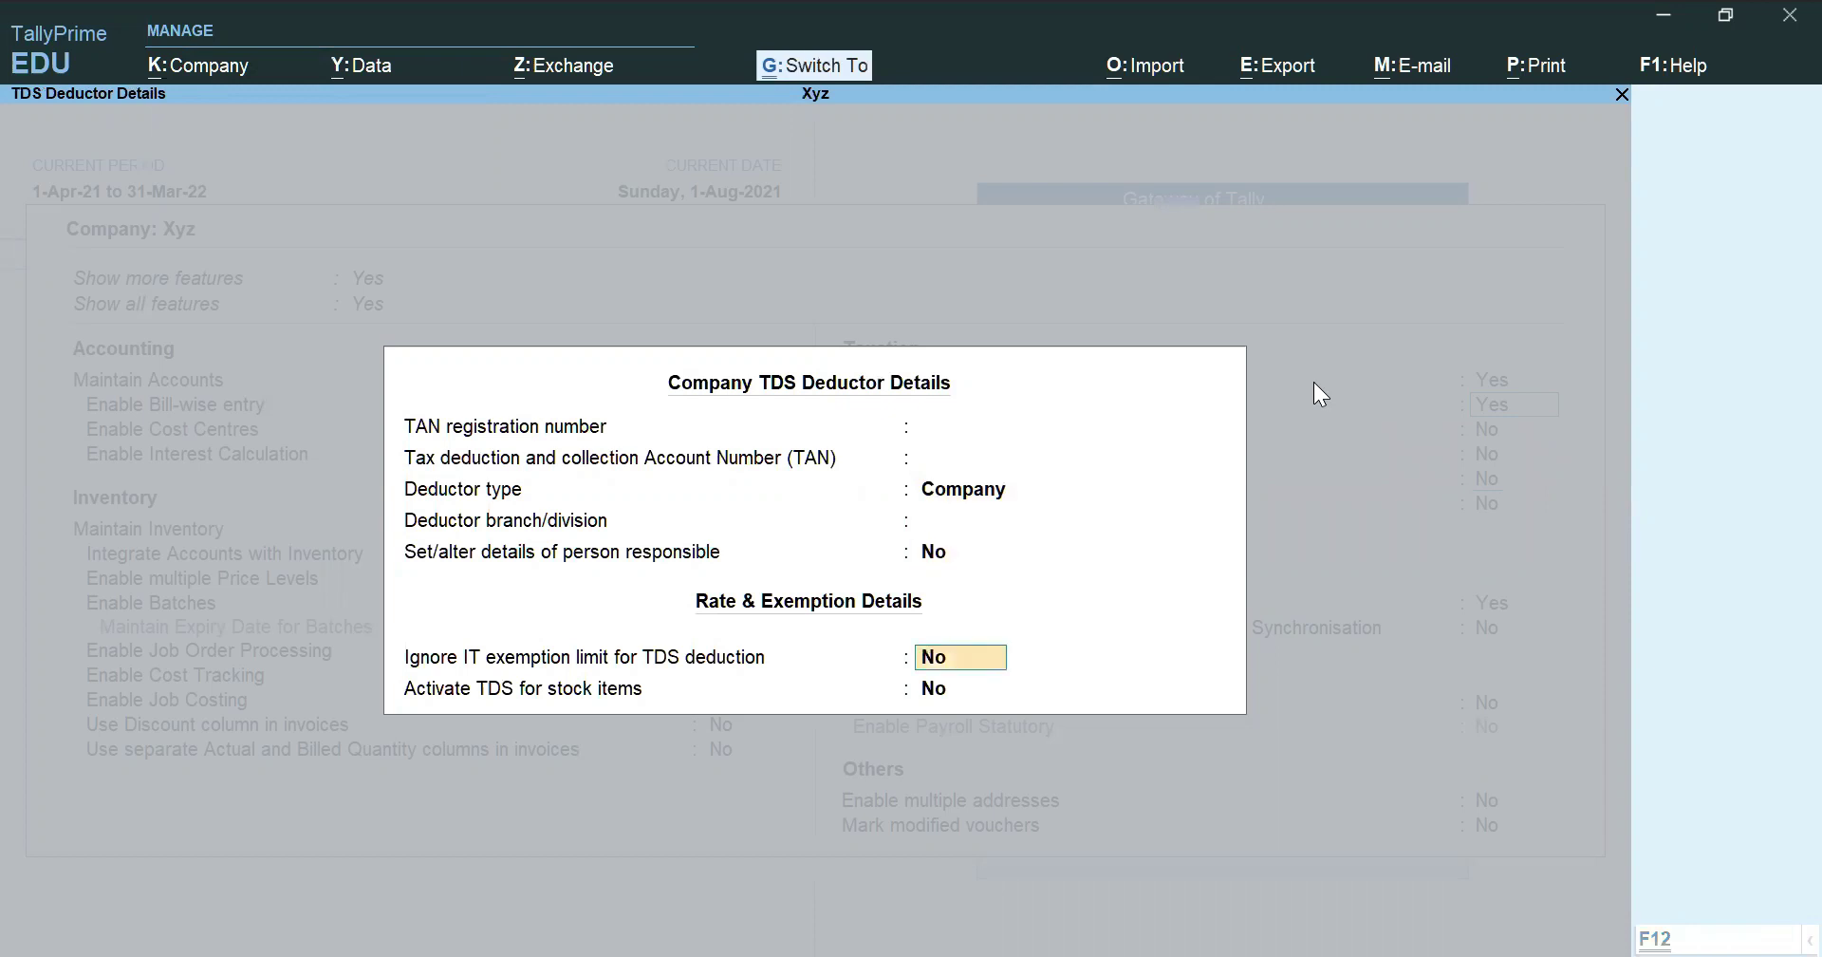
{"action": "key", "text": "ctrl+a"}
{"action": "key", "text": "ctrl"}
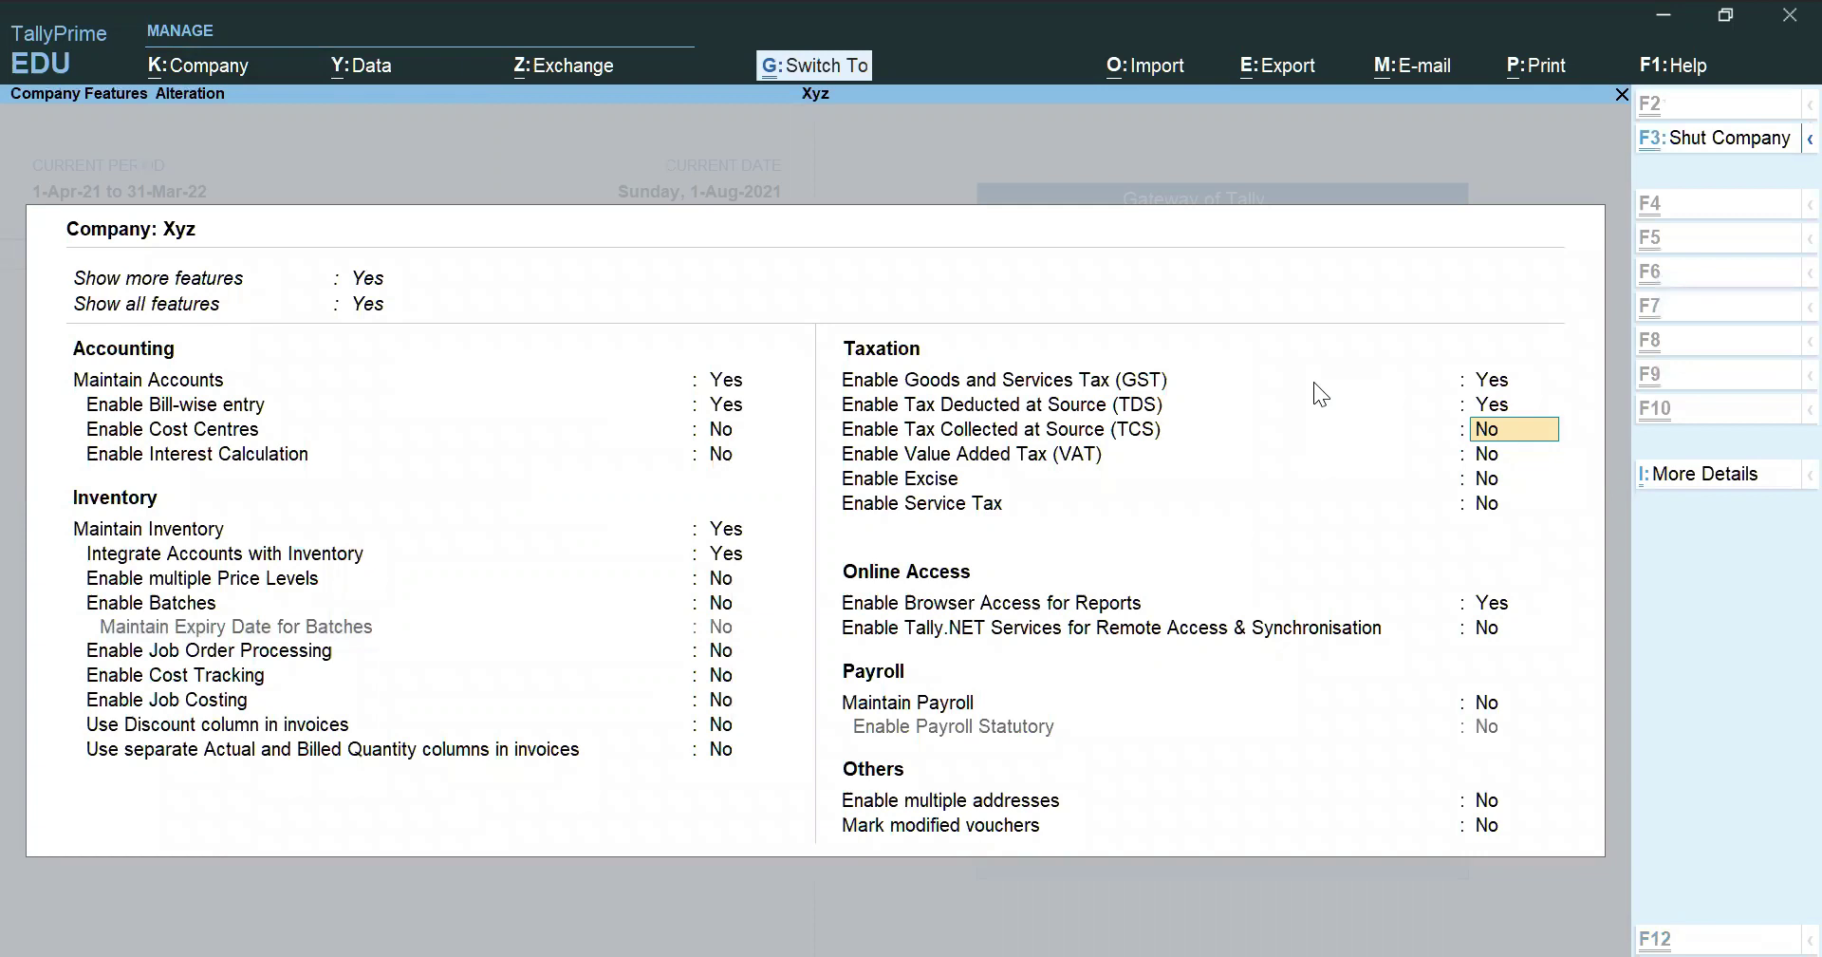
{"action": "key", "text": "ctrl+a"}
Open a new Purchase voucher, No. 2 dated 1-Aug-21, from Gateway of Tally
{"action": "key", "text": "Escape"}
{"action": "key", "text": "Escape"}
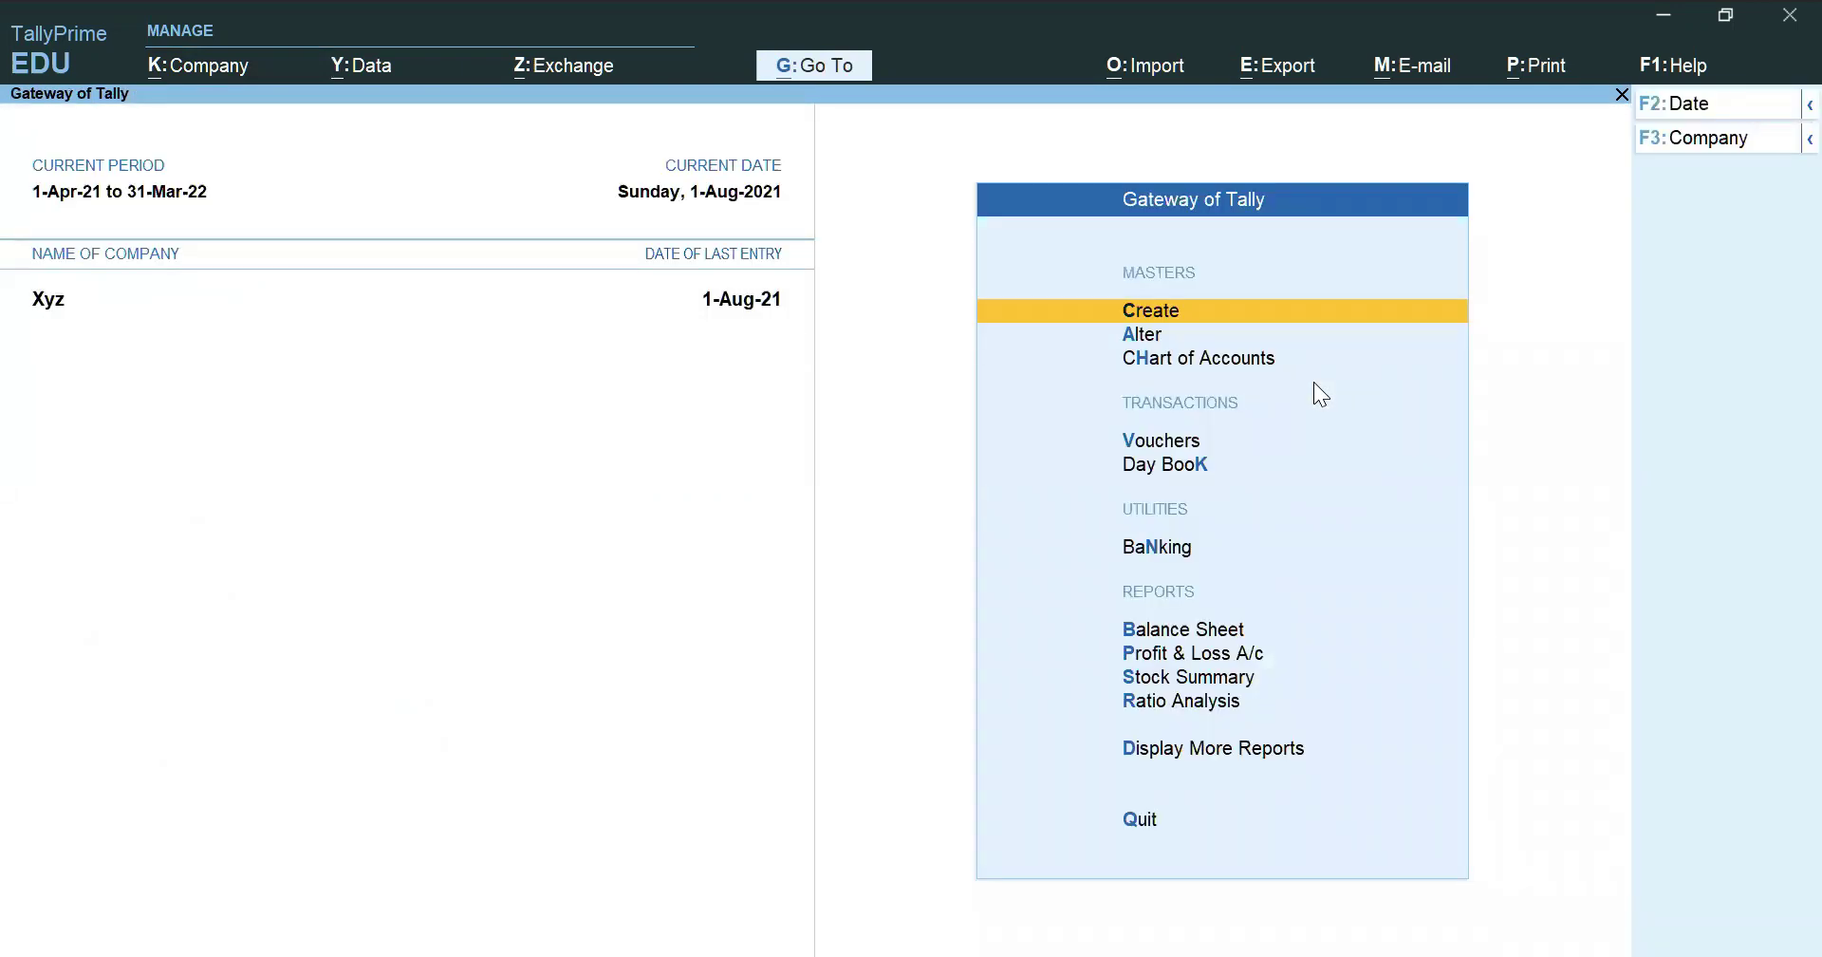
{"action": "key", "text": "v"}
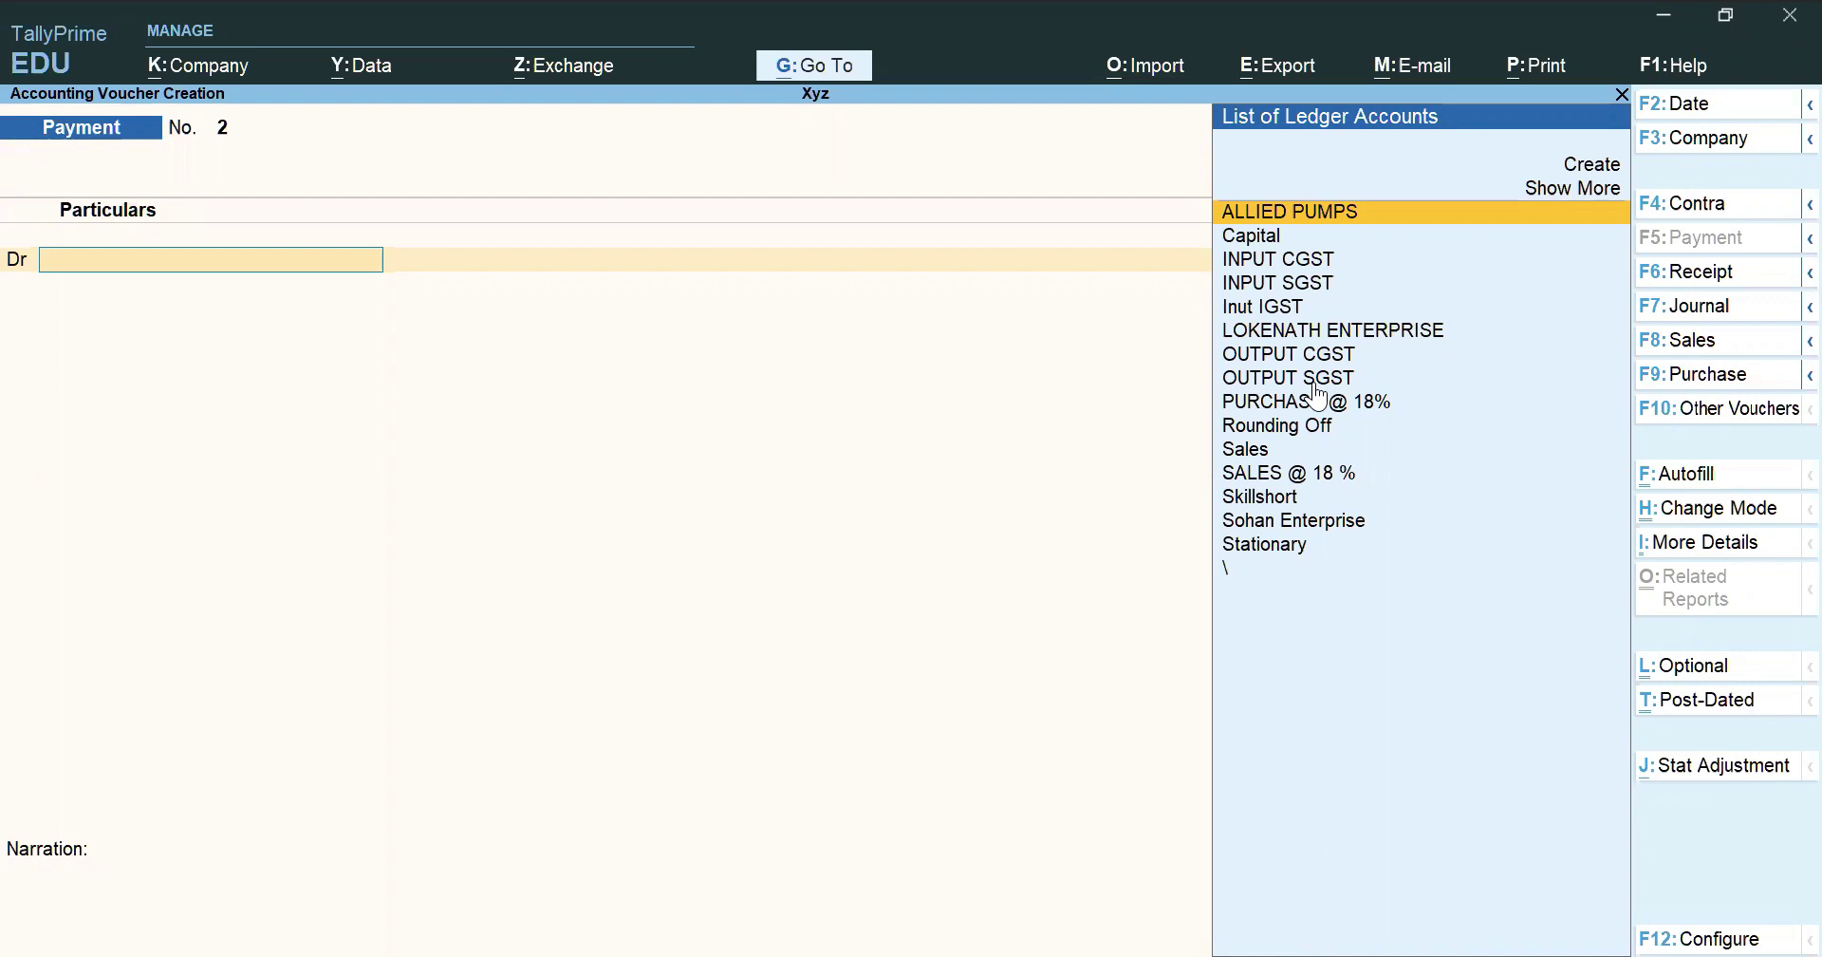
{"action": "left_click", "coordinate": [1725, 374]}
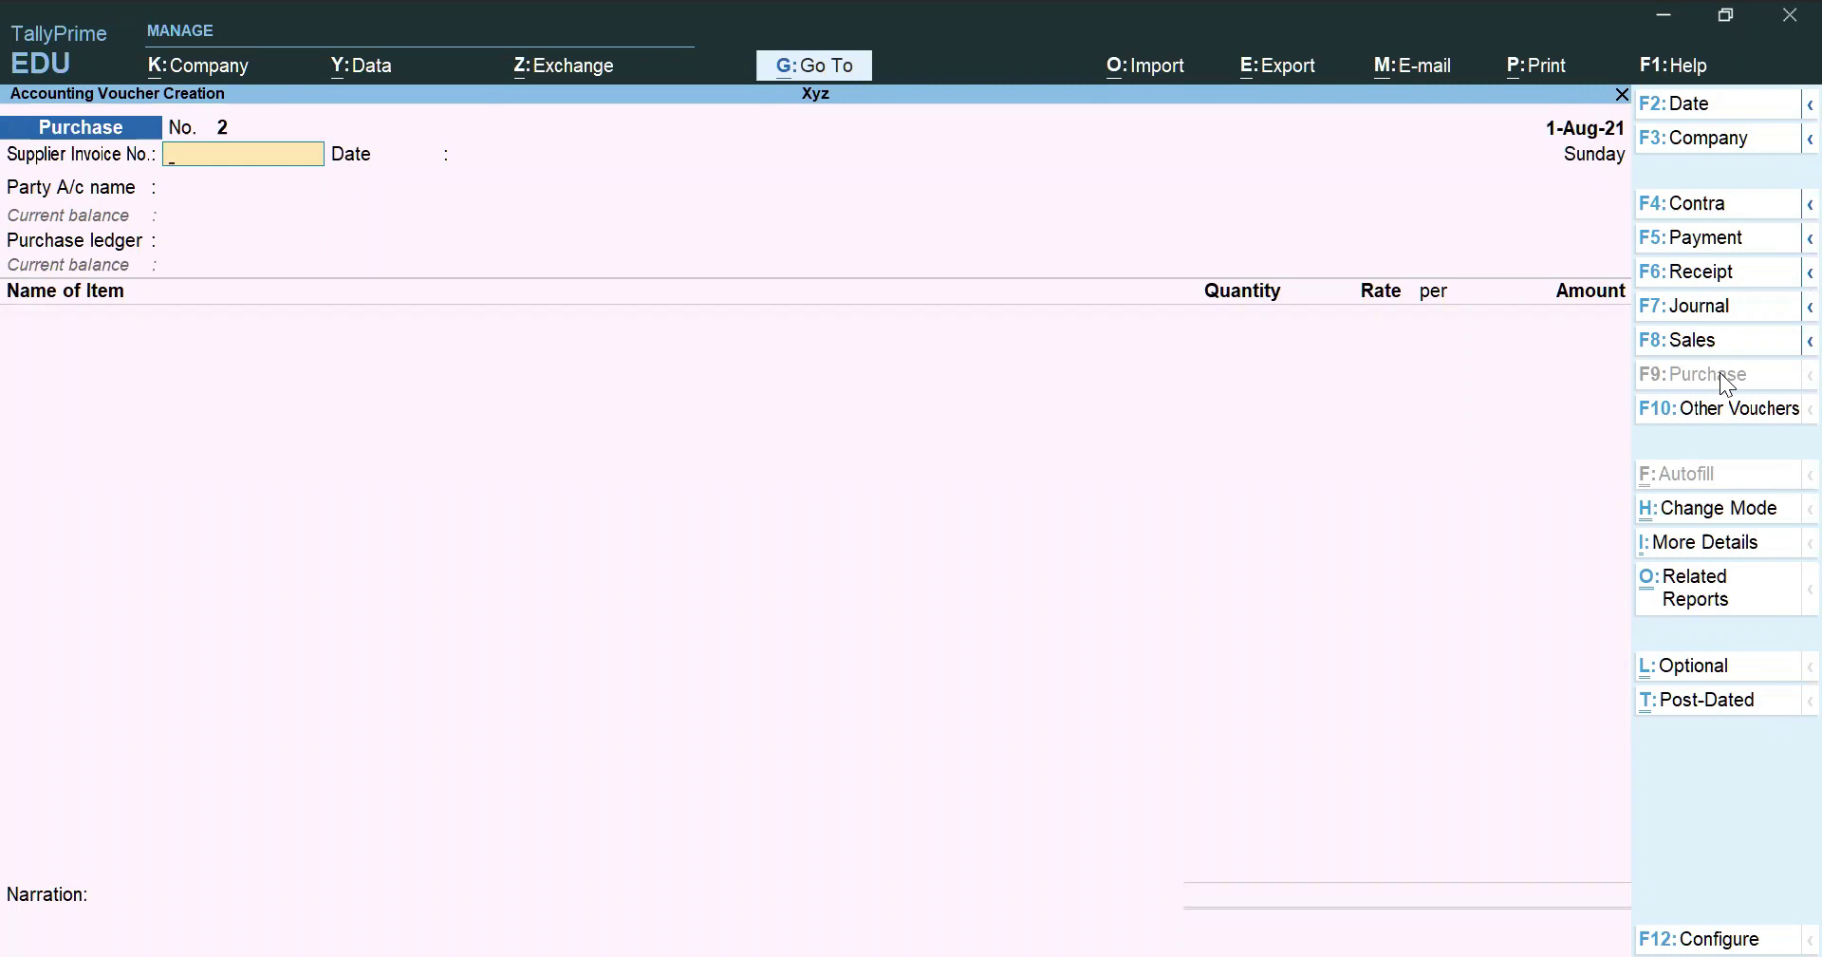
Switch to Accounting Invoice mode, enter supplier invoice spl/21-22 and pick Skillshort as party
{"action": "left_click", "coordinate": [1724, 497]}
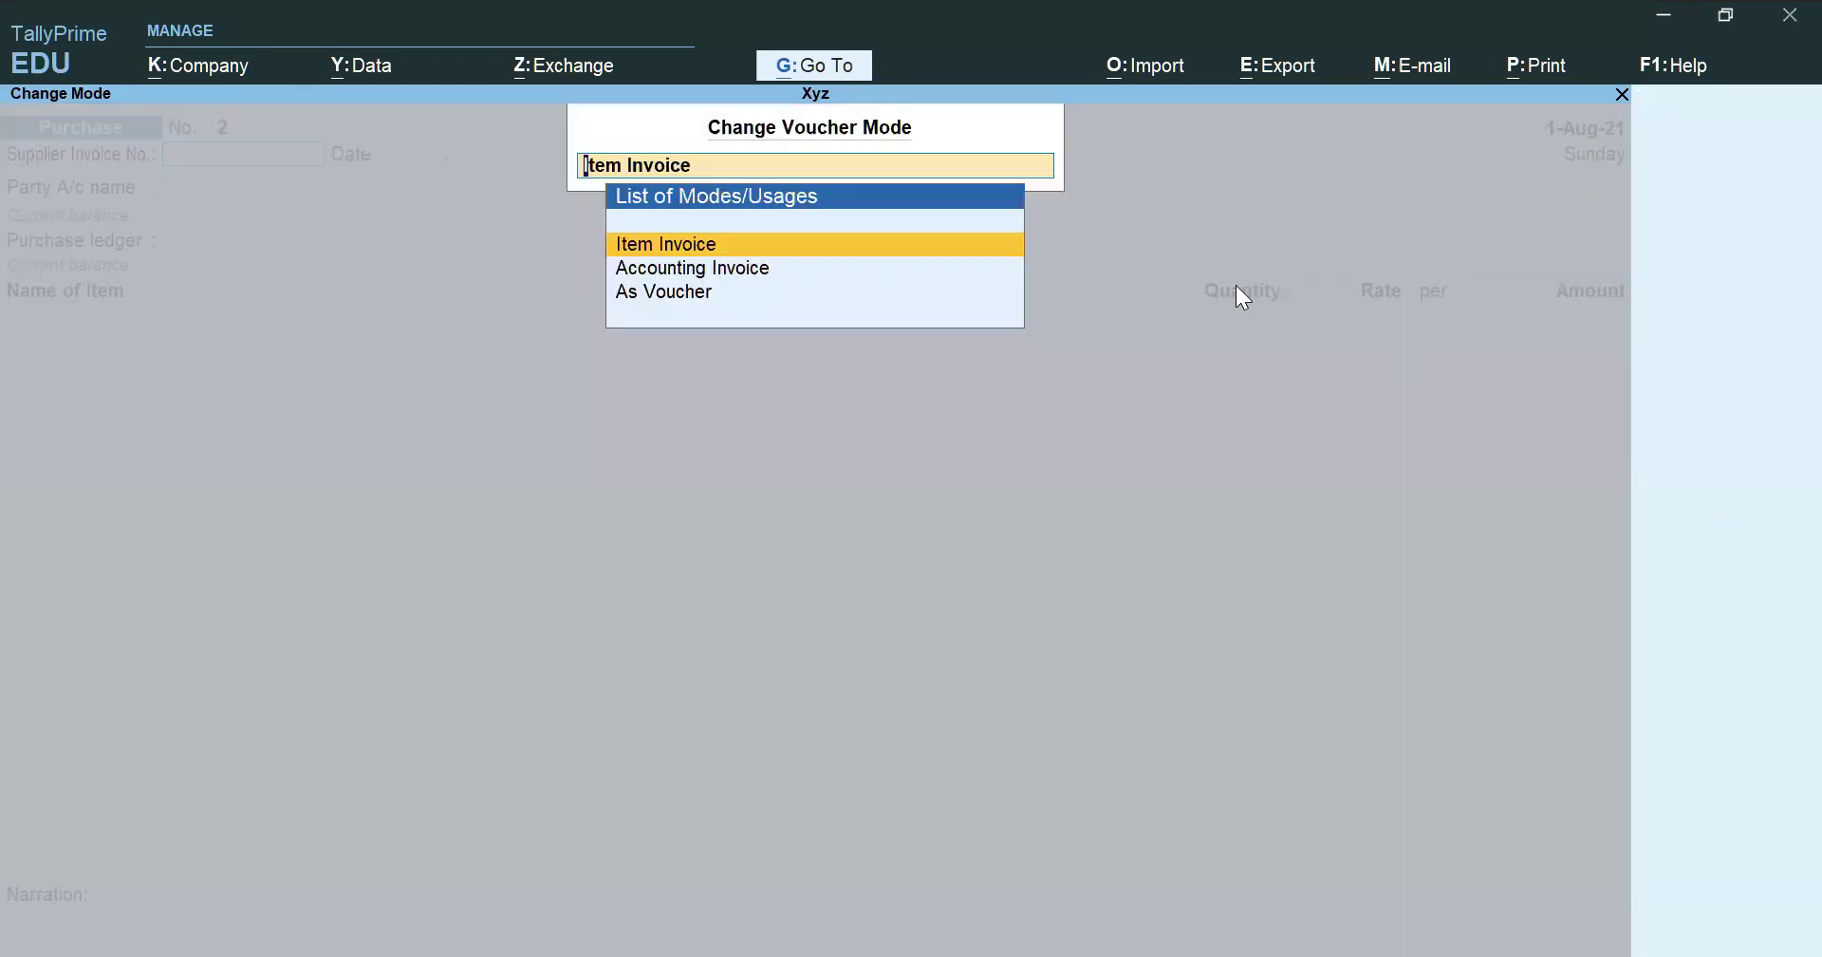
{"action": "left_click", "coordinate": [692, 270]}
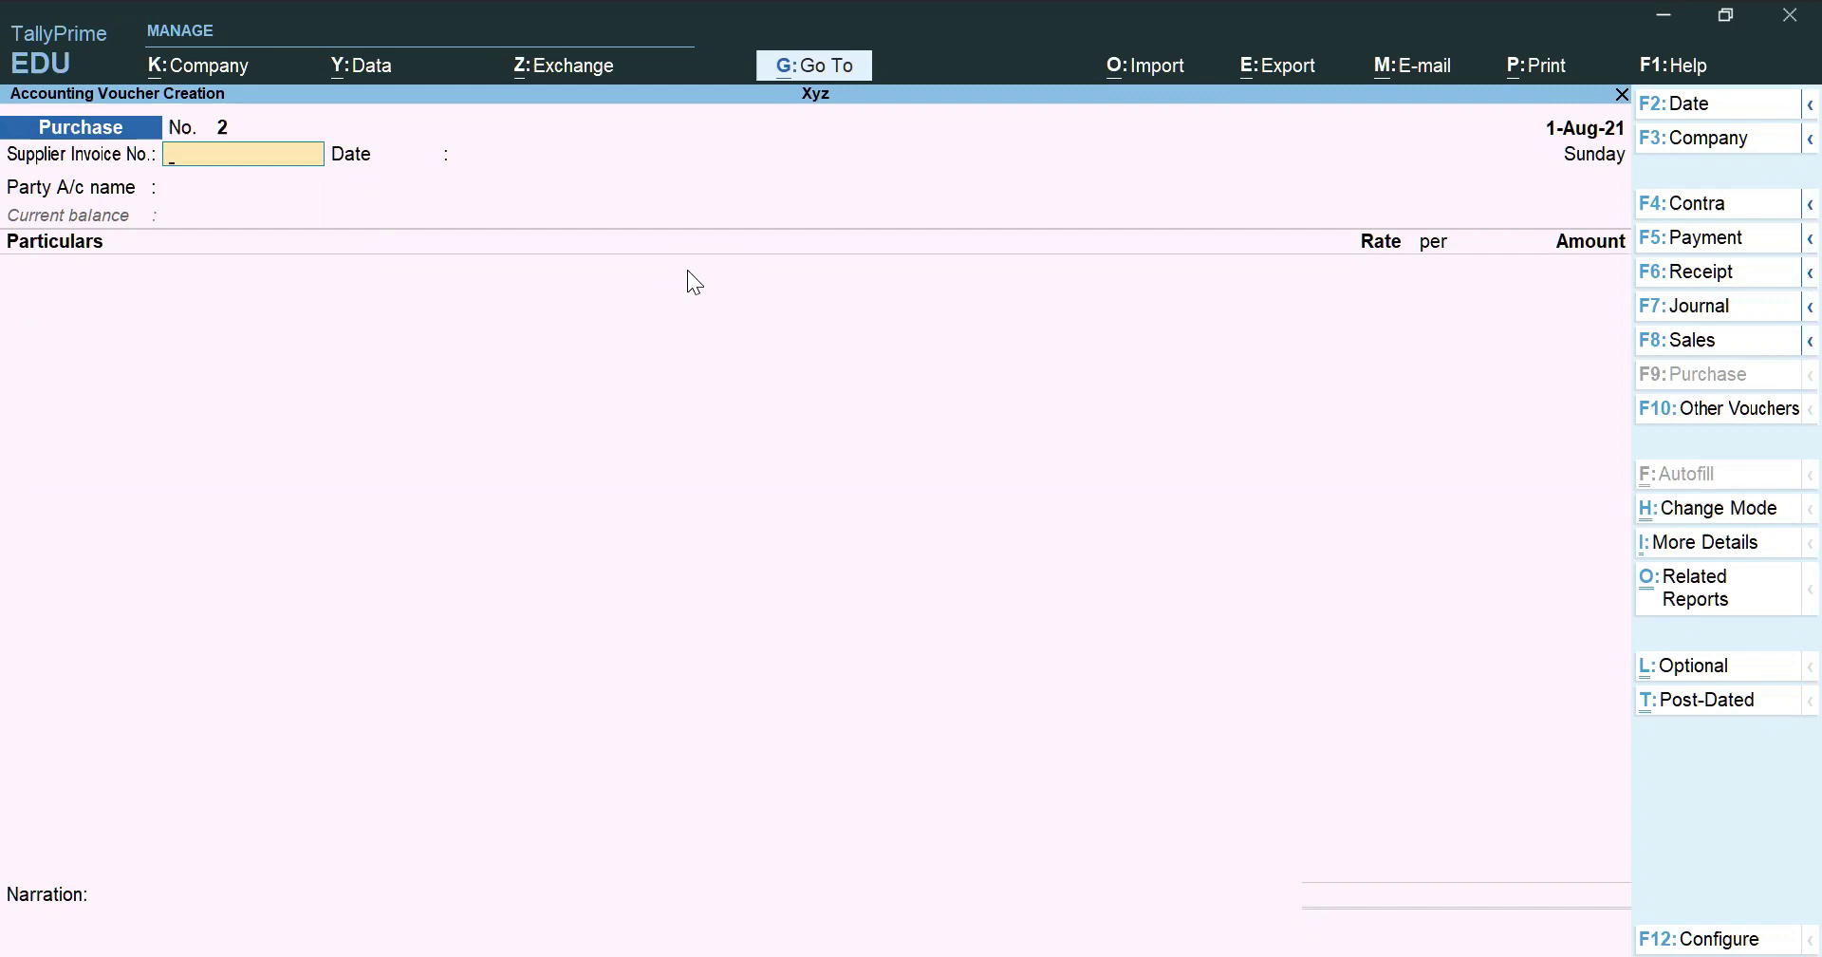
{"action": "type", "text": "spl/21-22"}
{"action": "key", "text": "Return"}
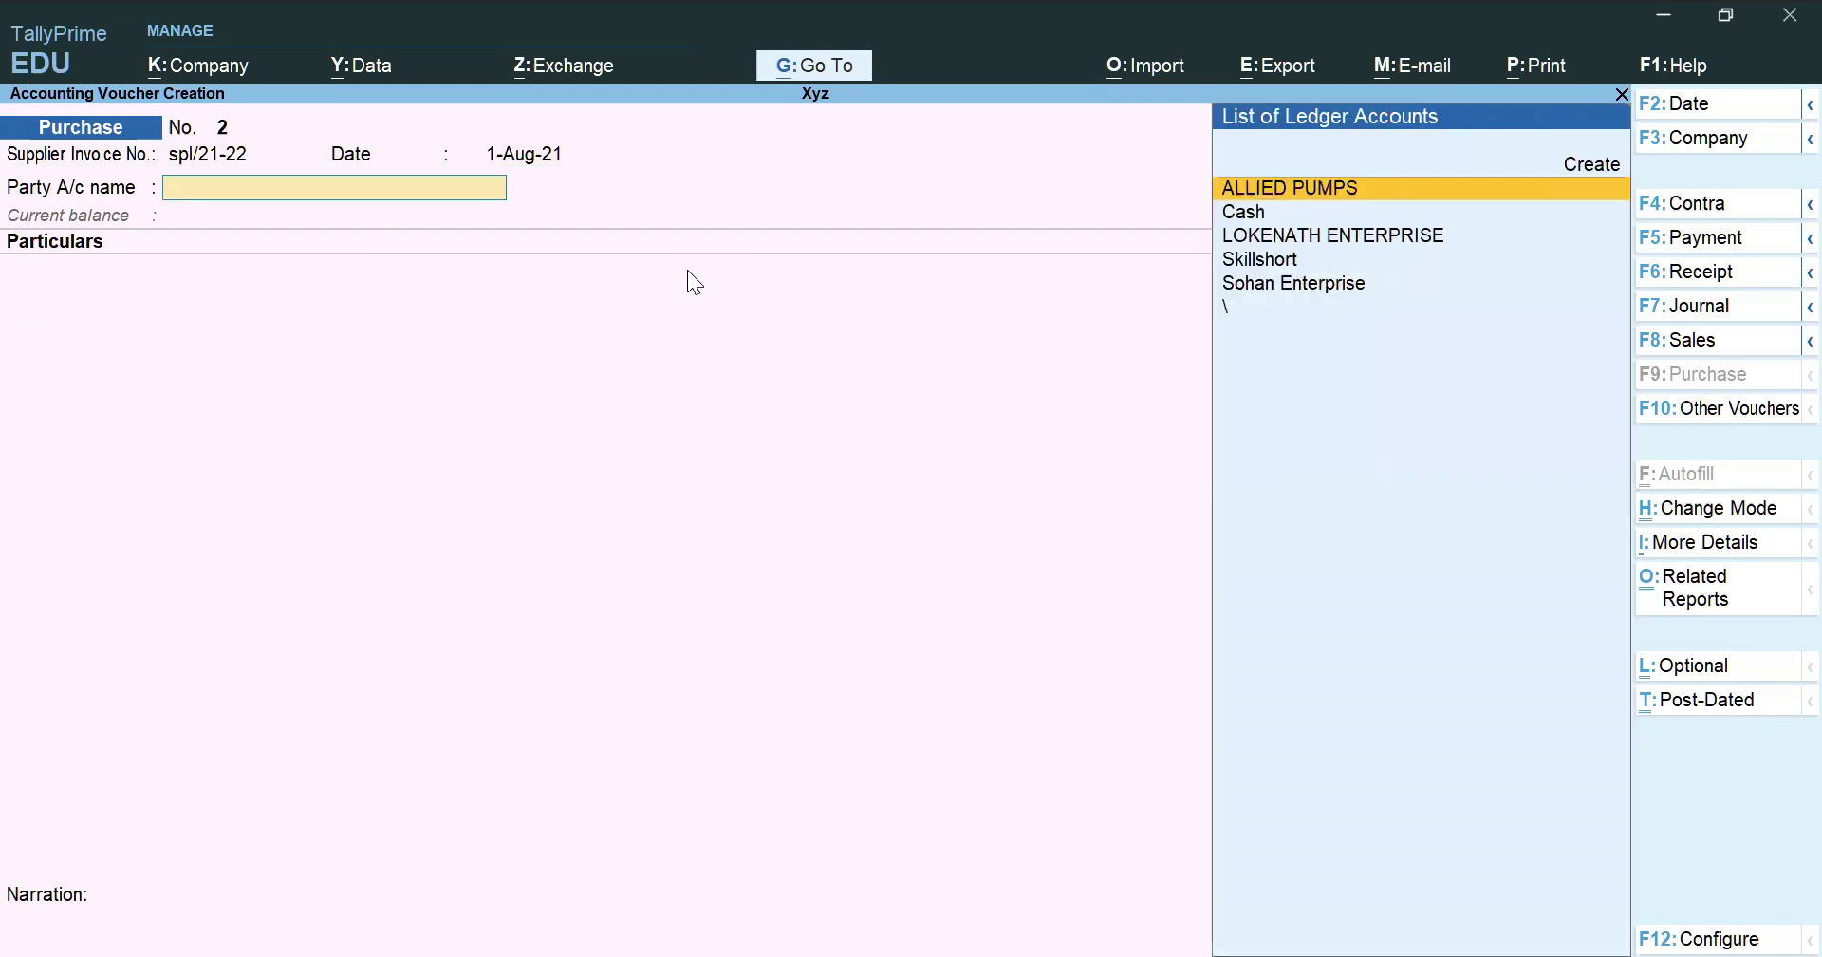
{"action": "key", "text": "Down"}
{"action": "key", "text": "Down"}
{"action": "key", "text": "Down"}
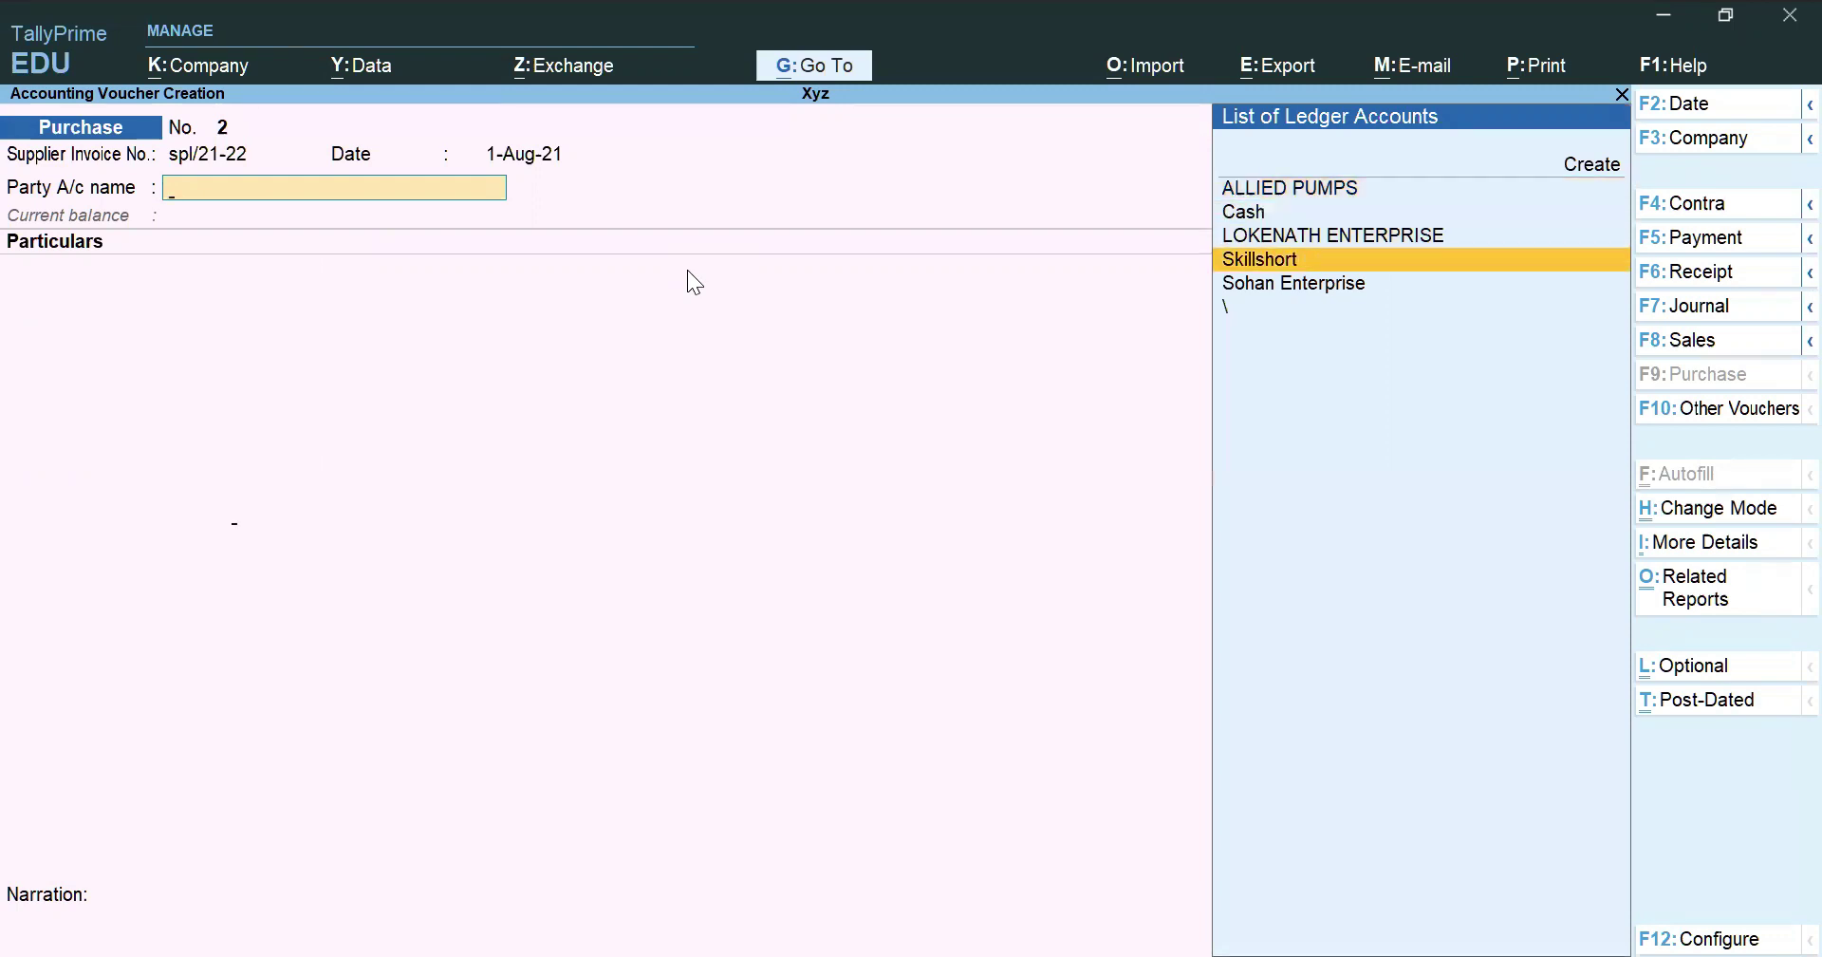
{"action": "key", "text": "Return"}
{"action": "key", "text": "Escape"}
Put Skillshort under Sundry Creditors as TDS-deductible, deductee type Company - Resident
{"action": "key", "text": "ctrl+Return"}
{"action": "type", "text": "Cre"}
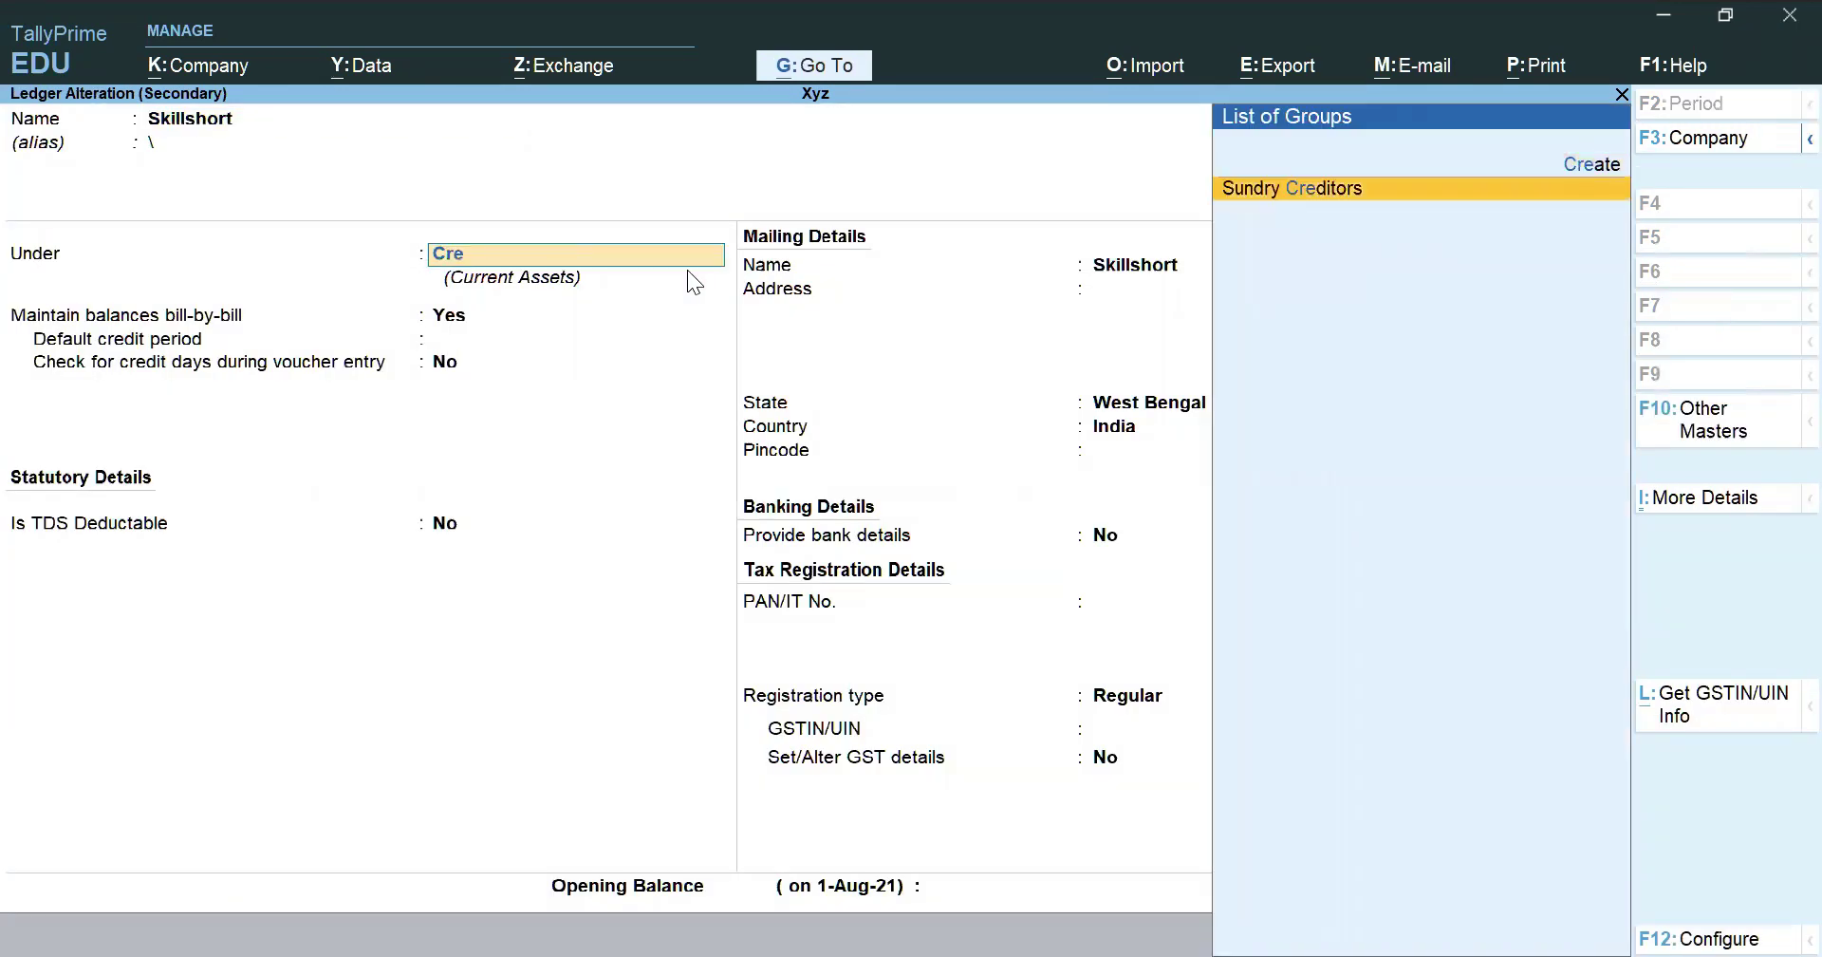
{"action": "key", "text": "Return"}
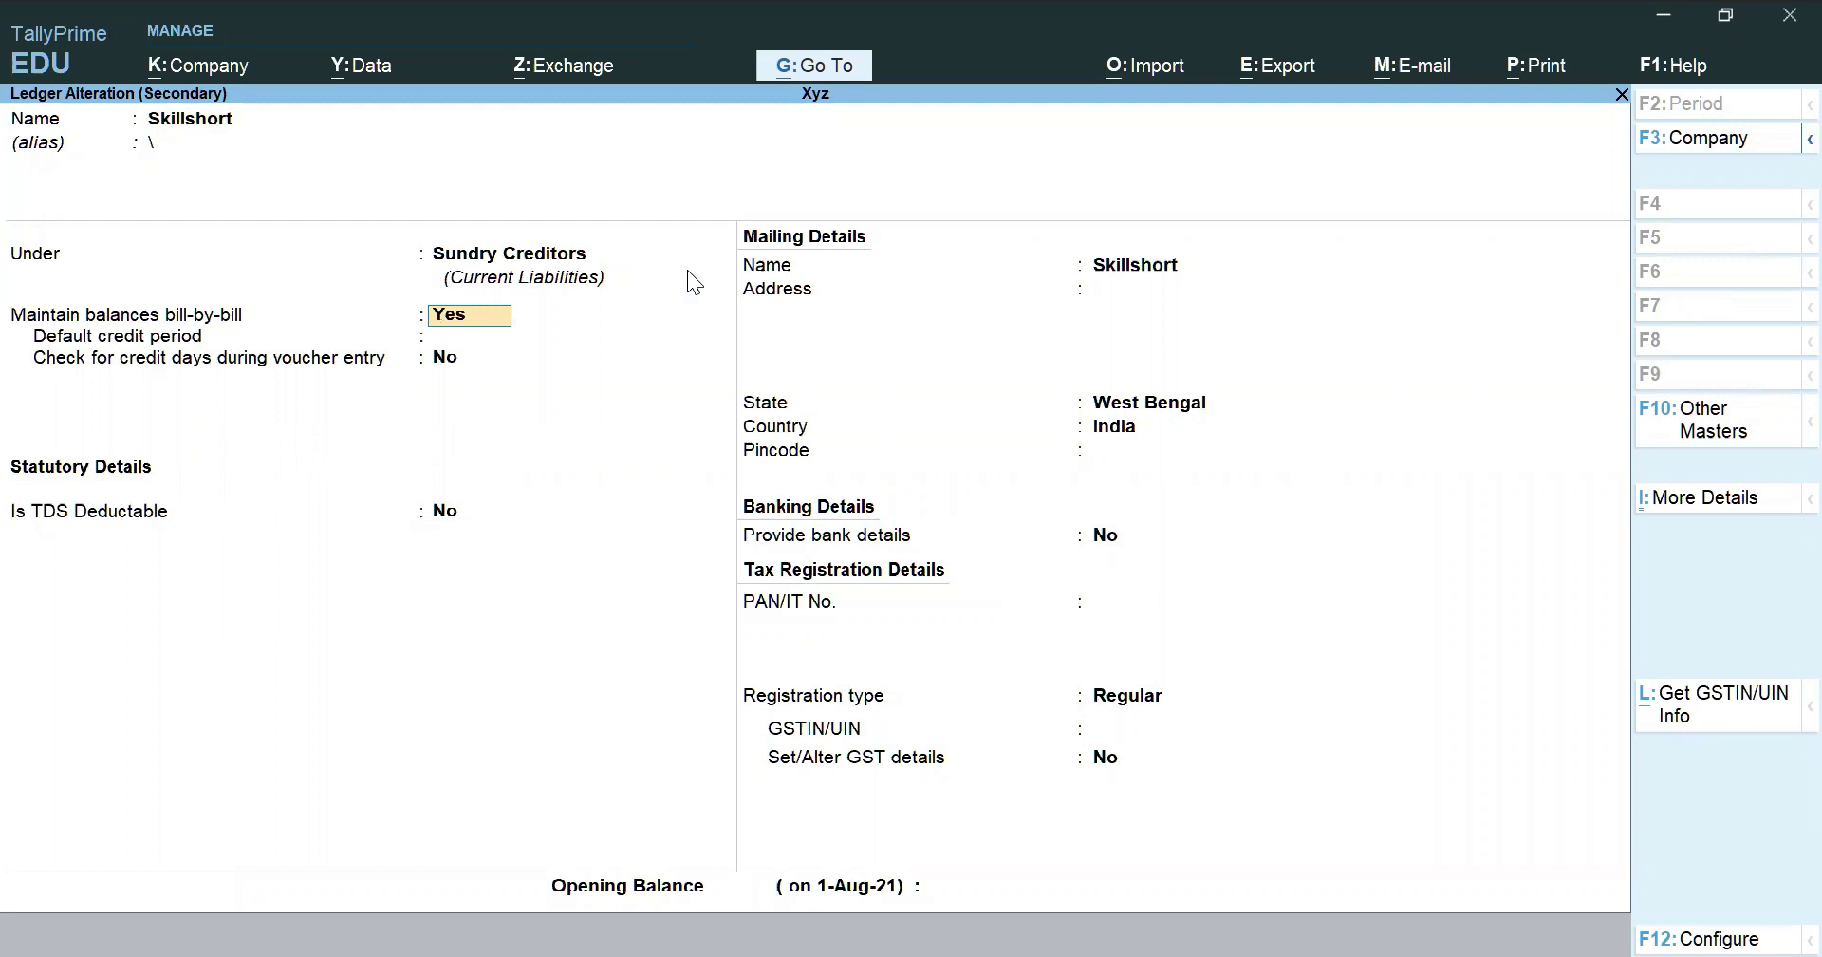
{"action": "key", "text": "Return"}
{"action": "key", "text": "Return"}
{"action": "key", "text": "Return"}
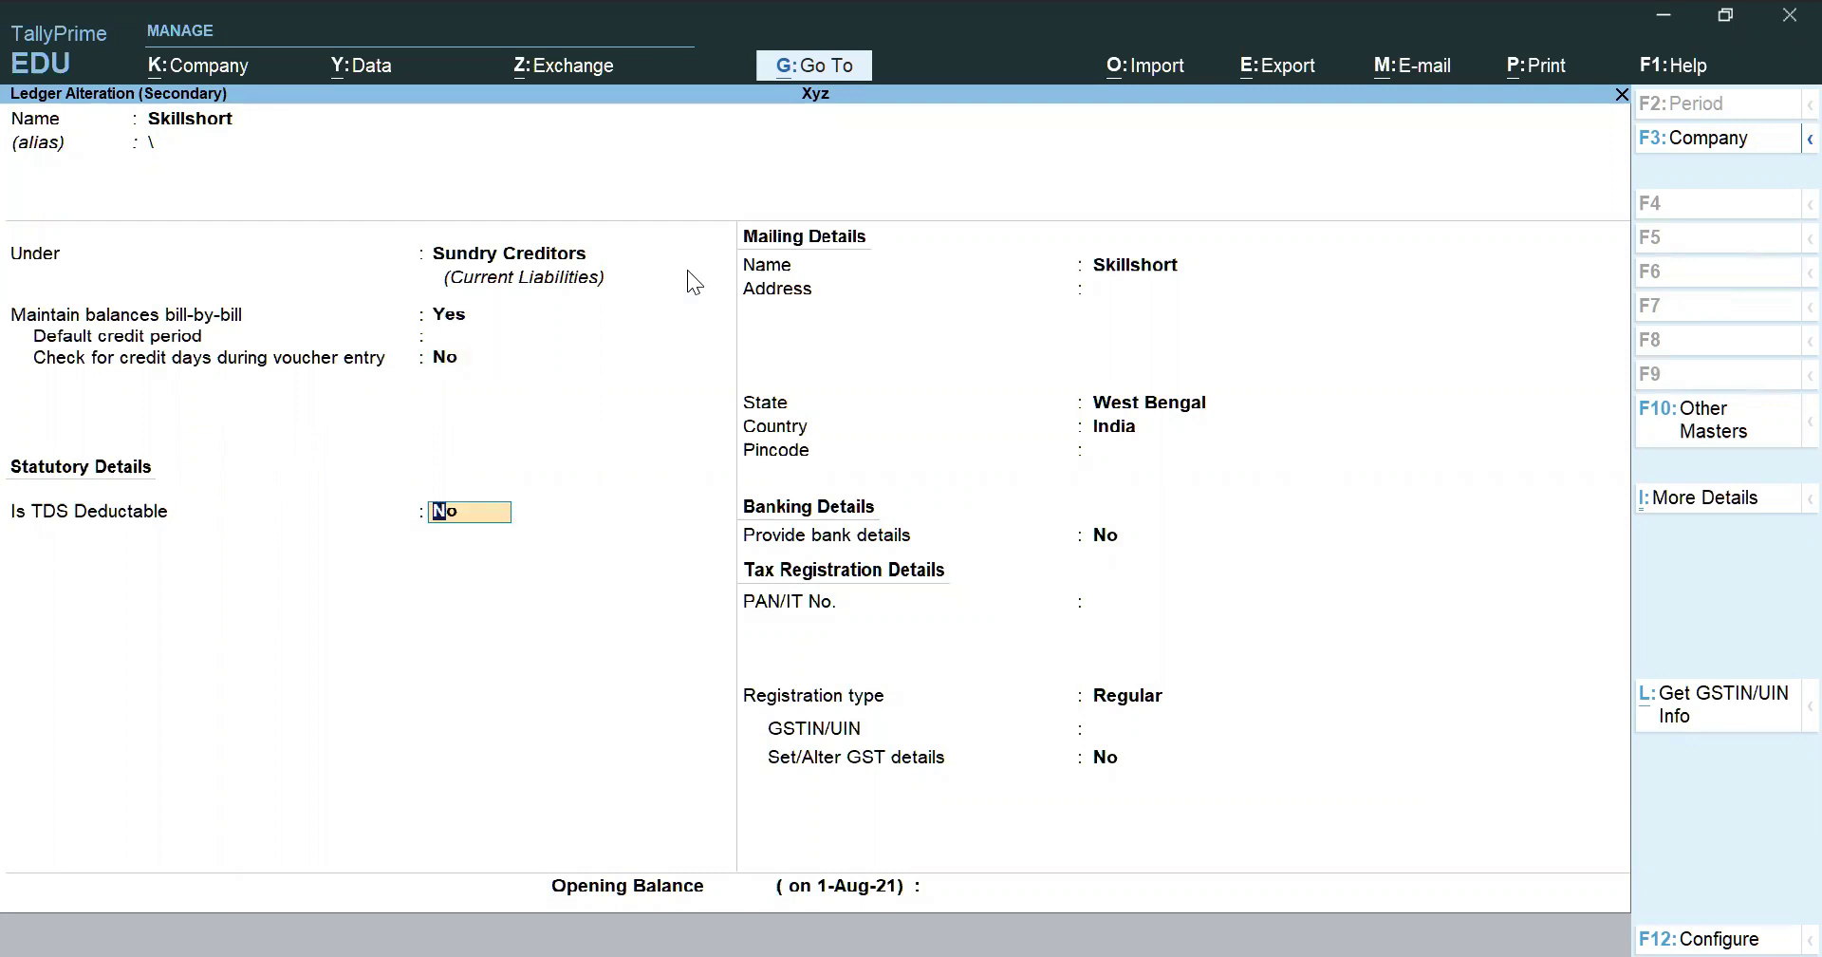
{"action": "type", "text": "y"}
{"action": "key", "text": "Return"}
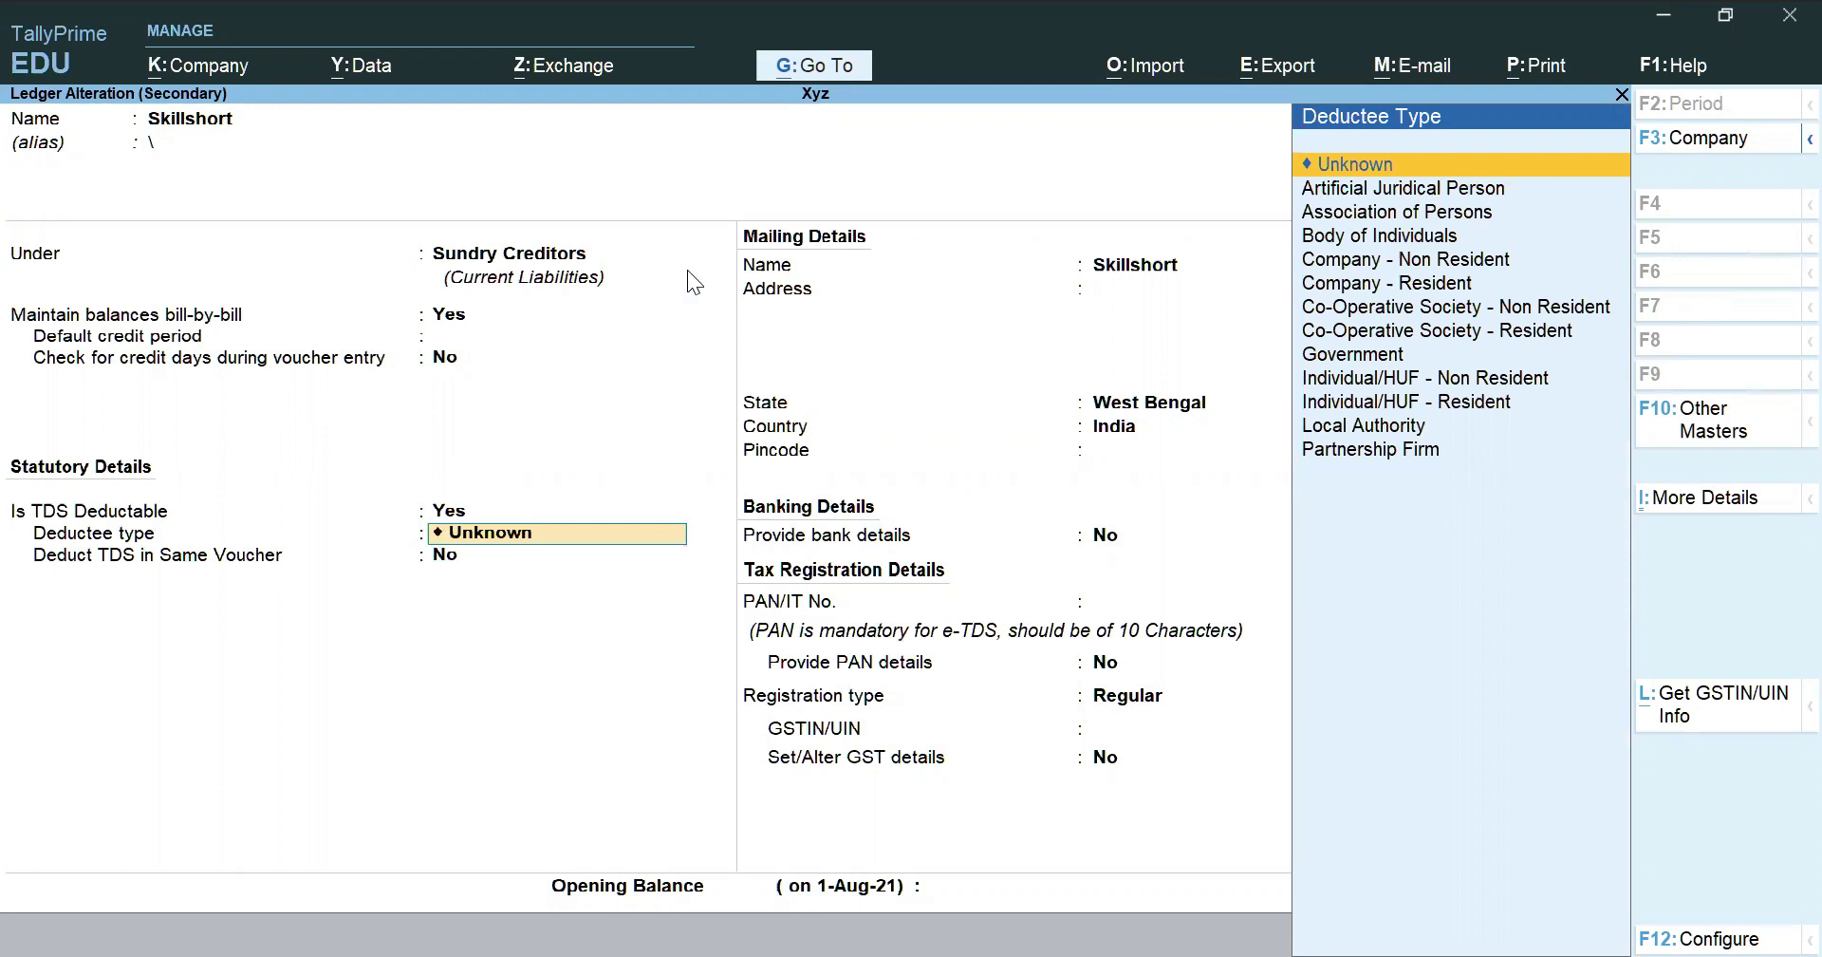
{"action": "key", "text": "Down"}
{"action": "key", "text": "Down"}
{"action": "key", "text": "Down"}
{"action": "key", "text": "Down"}
{"action": "key", "text": "Down"}
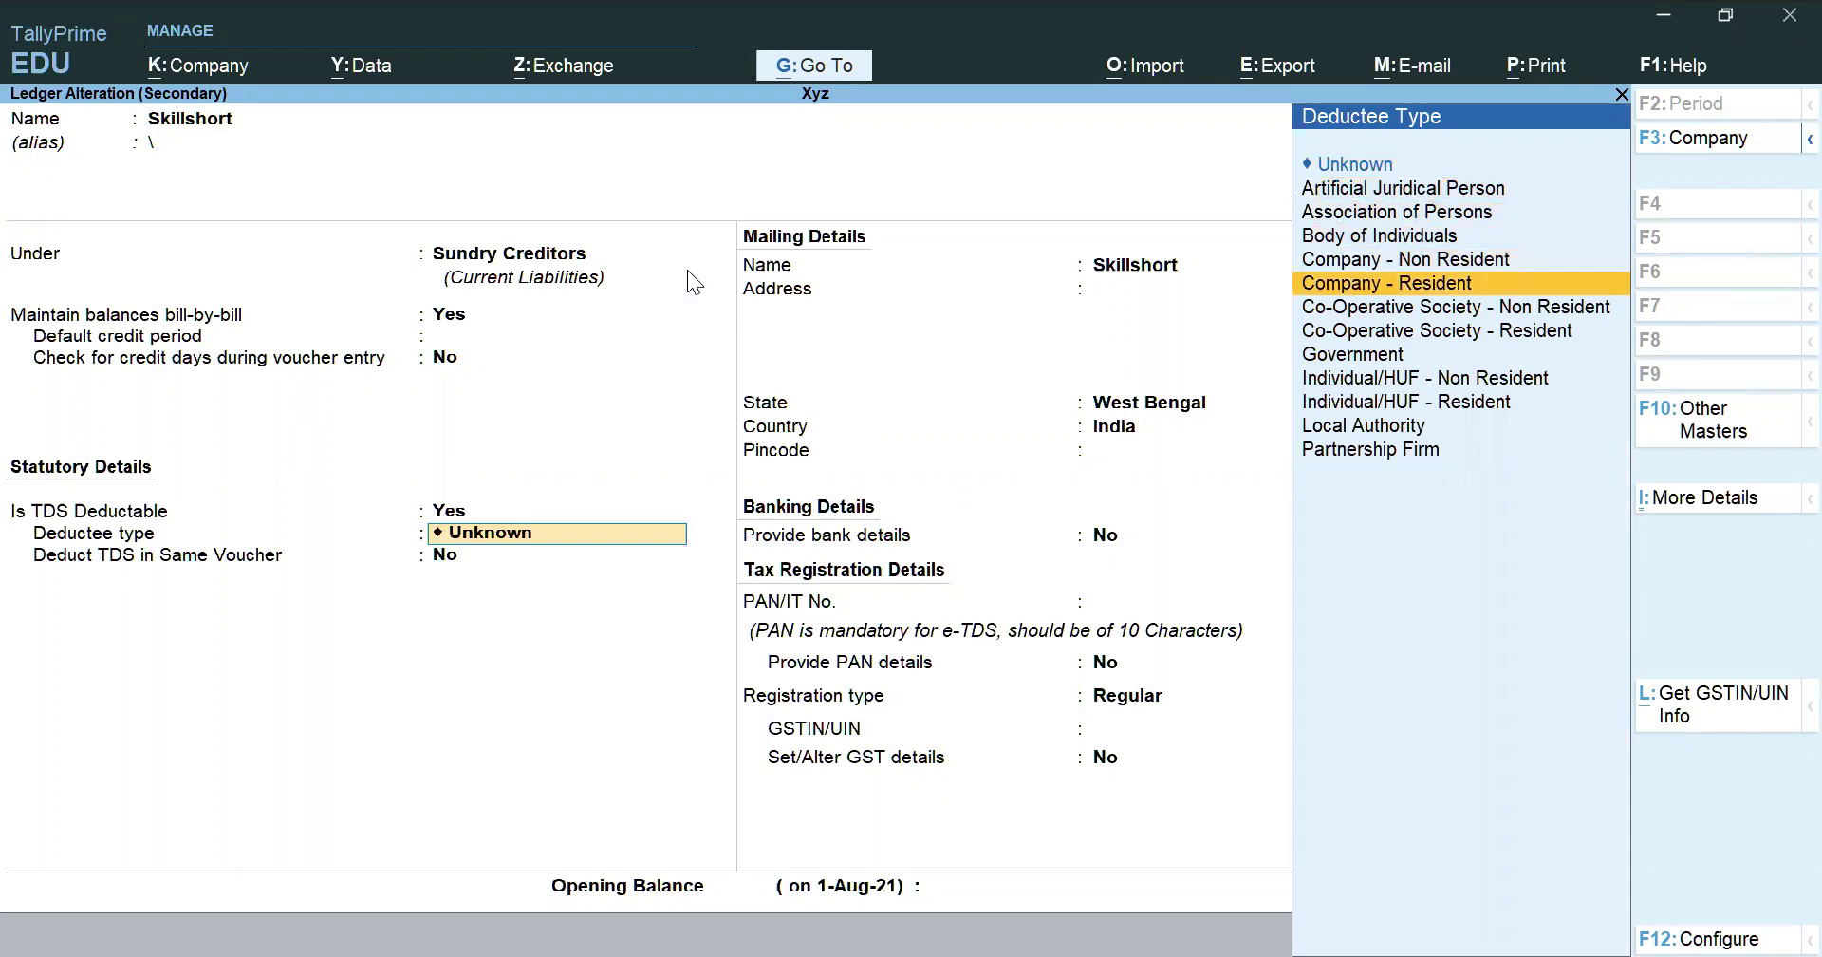
{"action": "key", "text": "Return"}
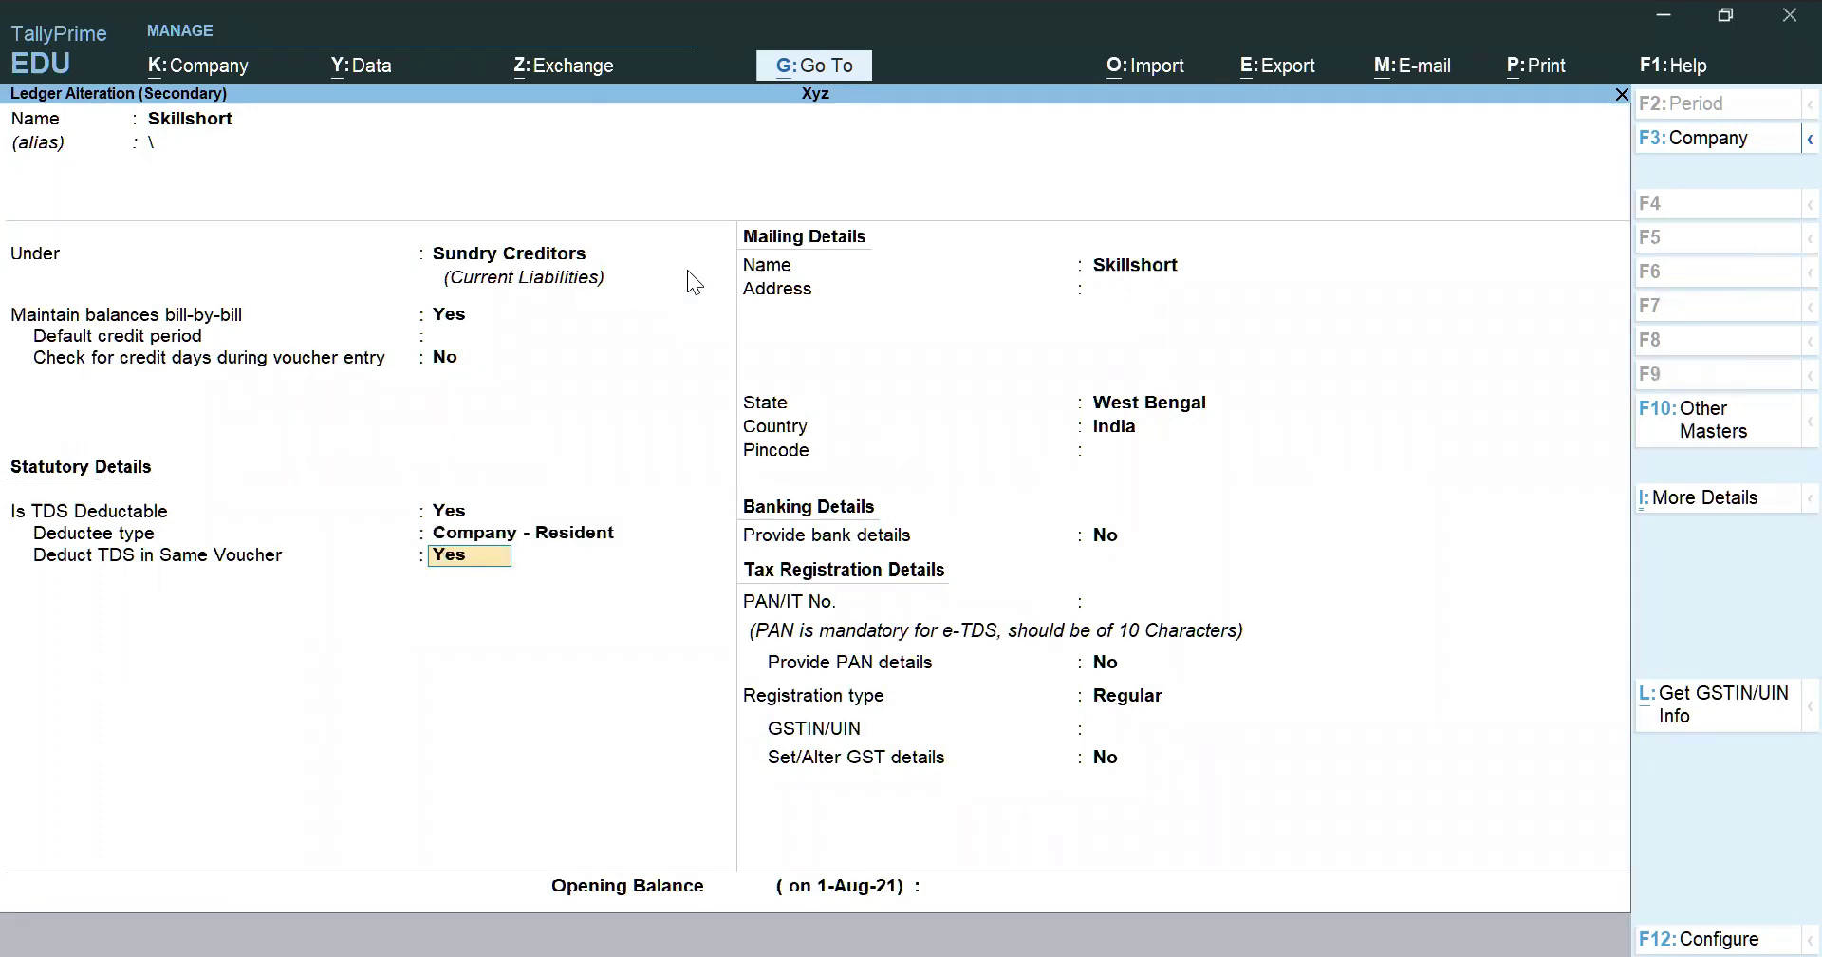
{"action": "key", "text": "Return"}
{"action": "key", "text": "Return"}
{"action": "key", "text": "Return"}
{"action": "key", "text": "Return"}
{"action": "key", "text": "Return"}
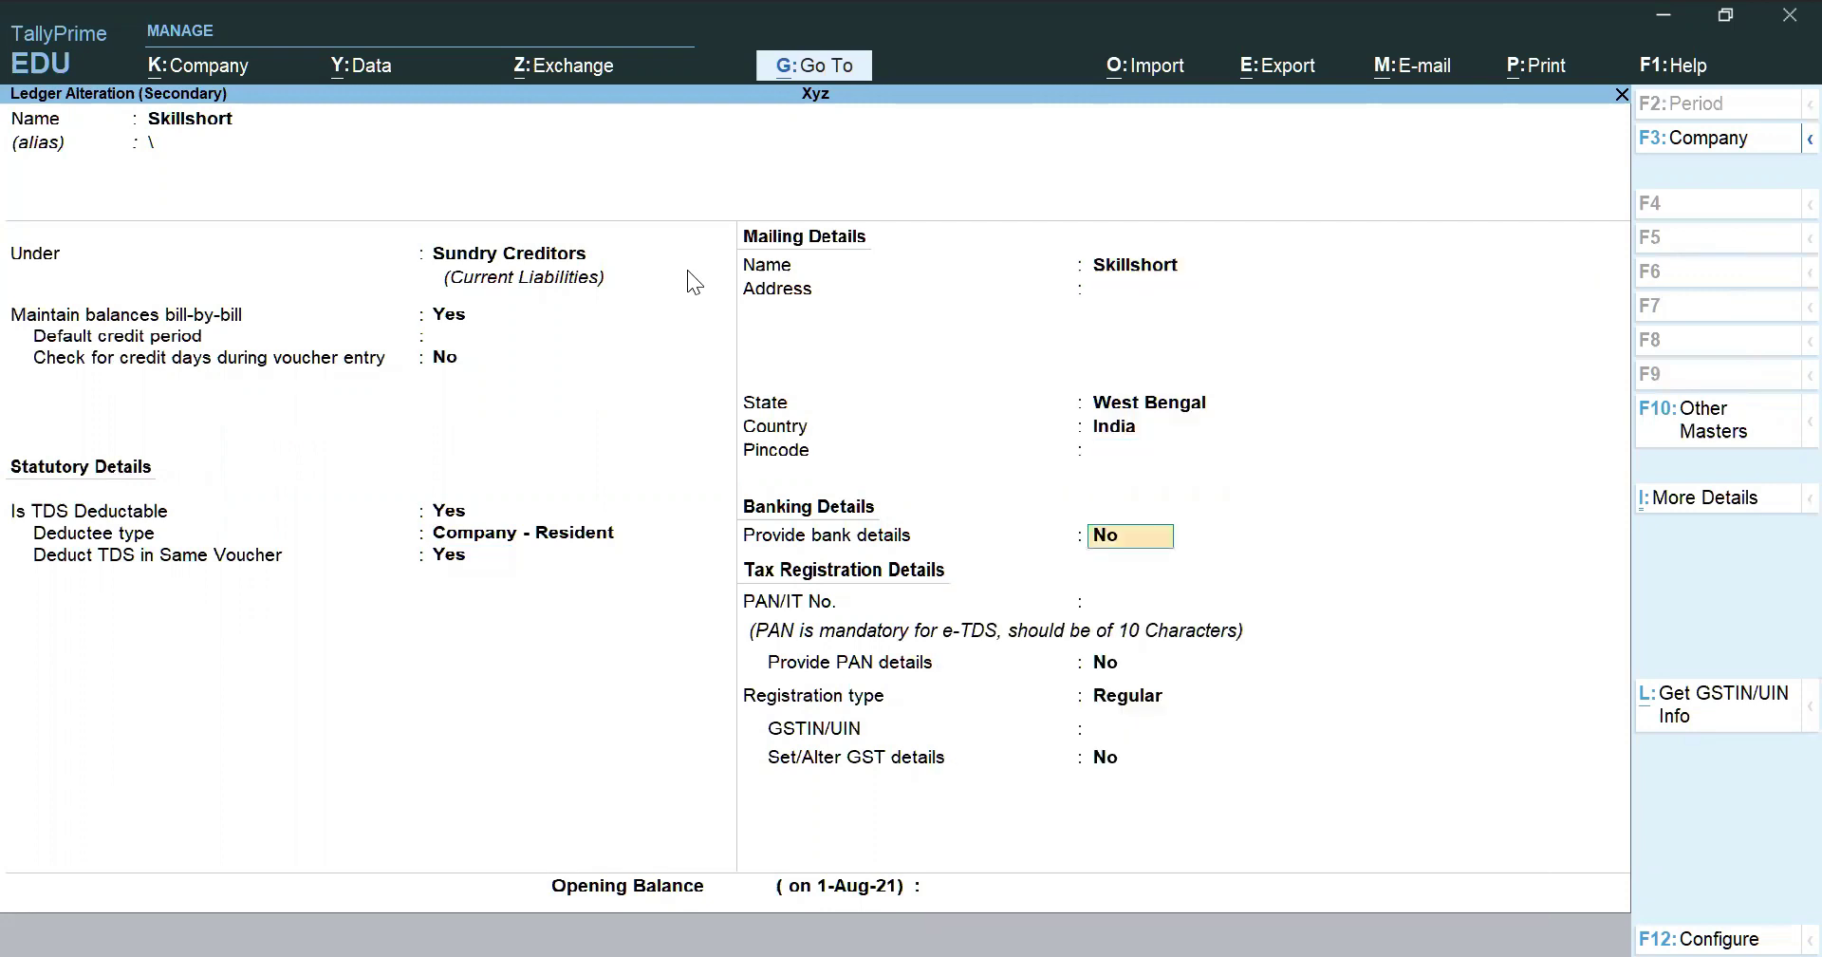
{"action": "key", "text": "Return"}
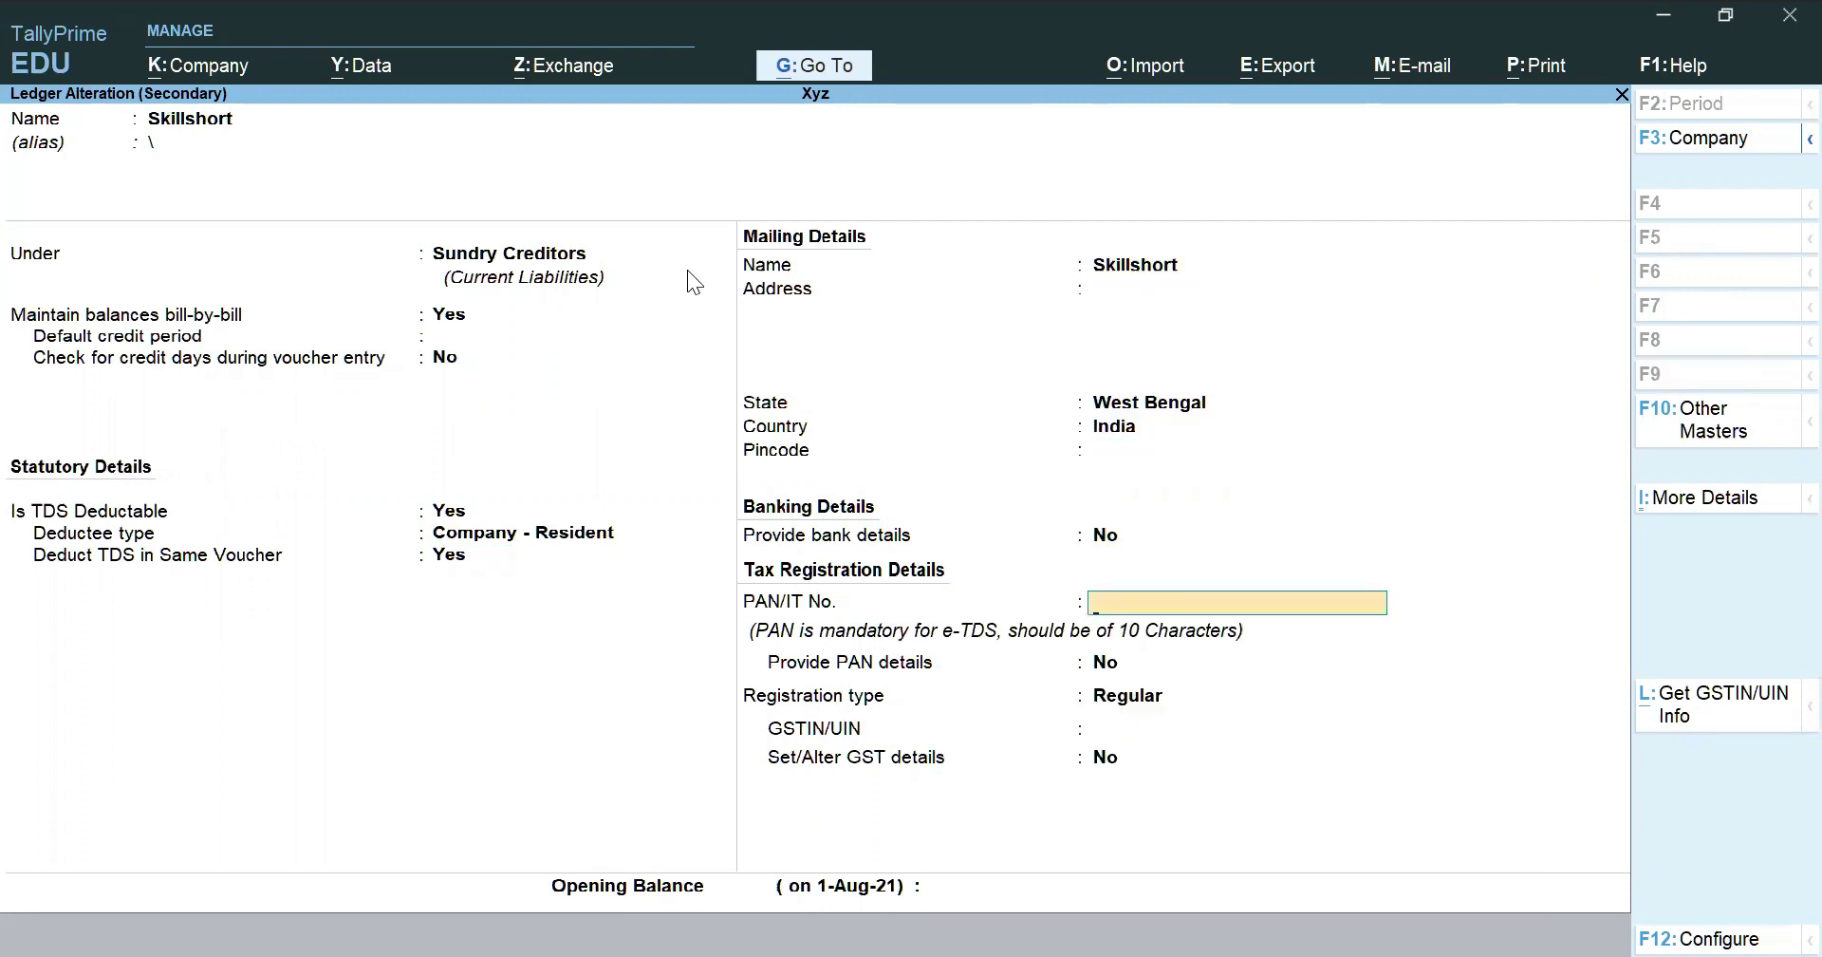
Enter Skillshort's PAN, set registration type Unregistered, and save the ledger
{"action": "key", "text": "Return"}
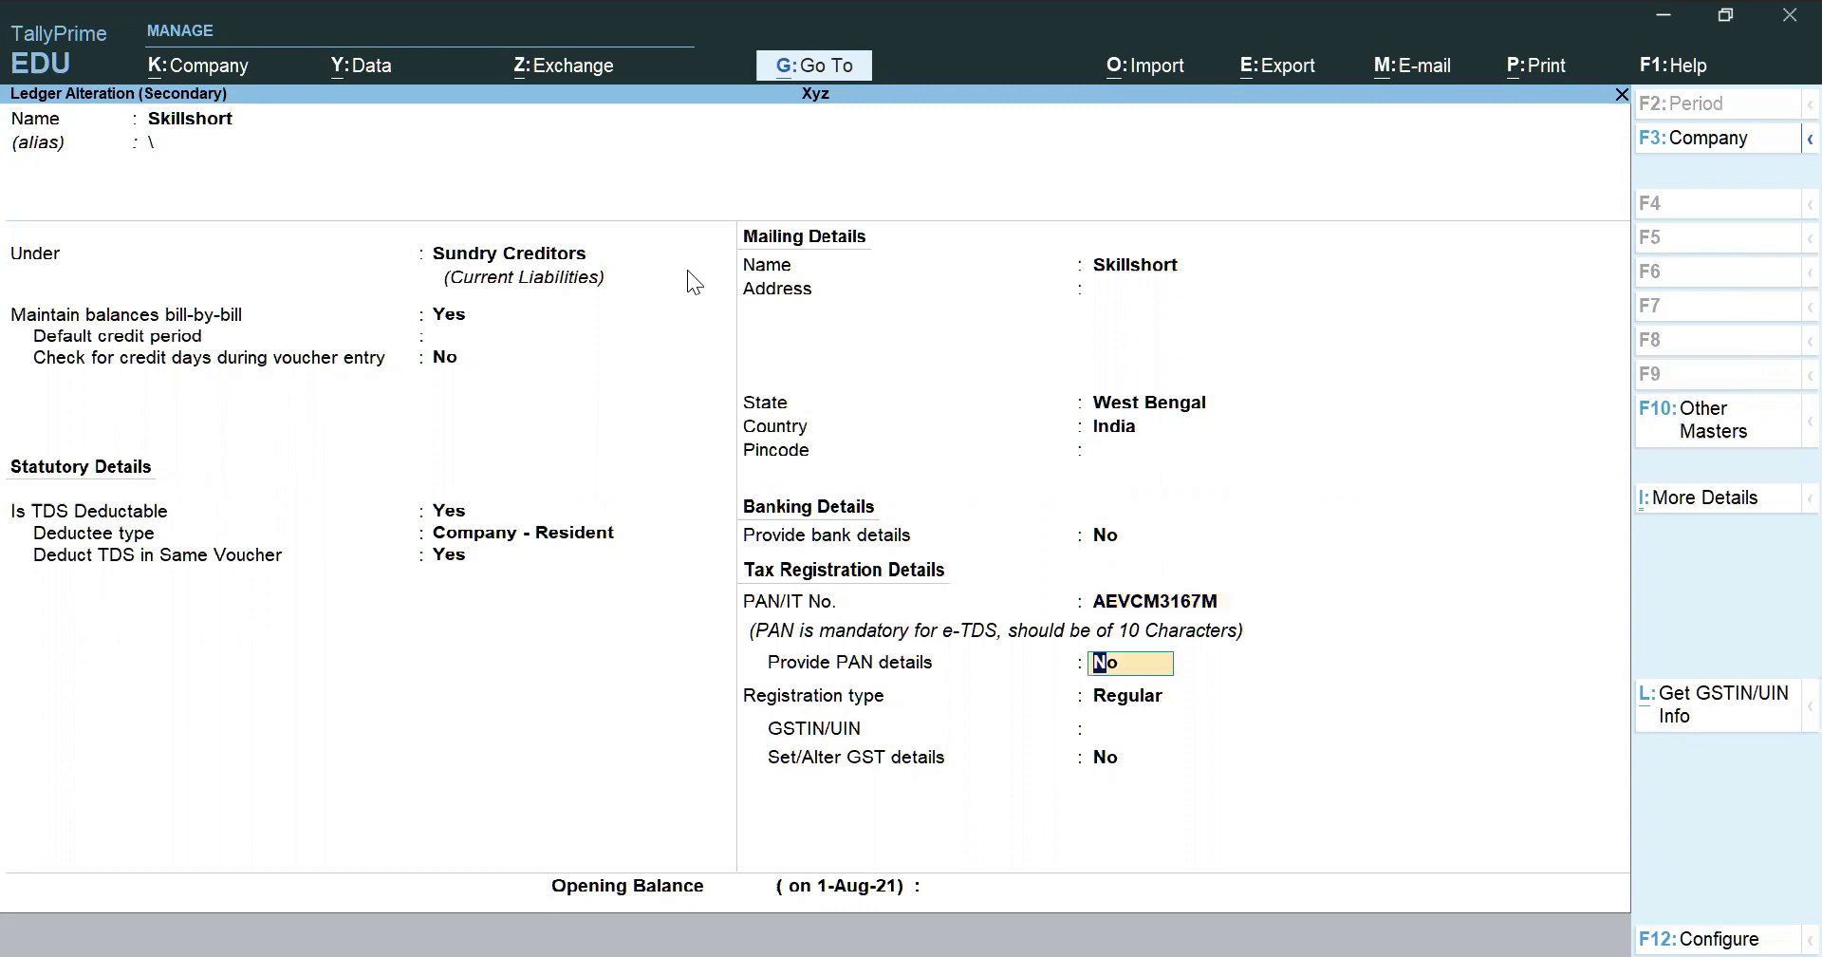
{"action": "type", "text": "y"}
{"action": "key", "text": "Return"}
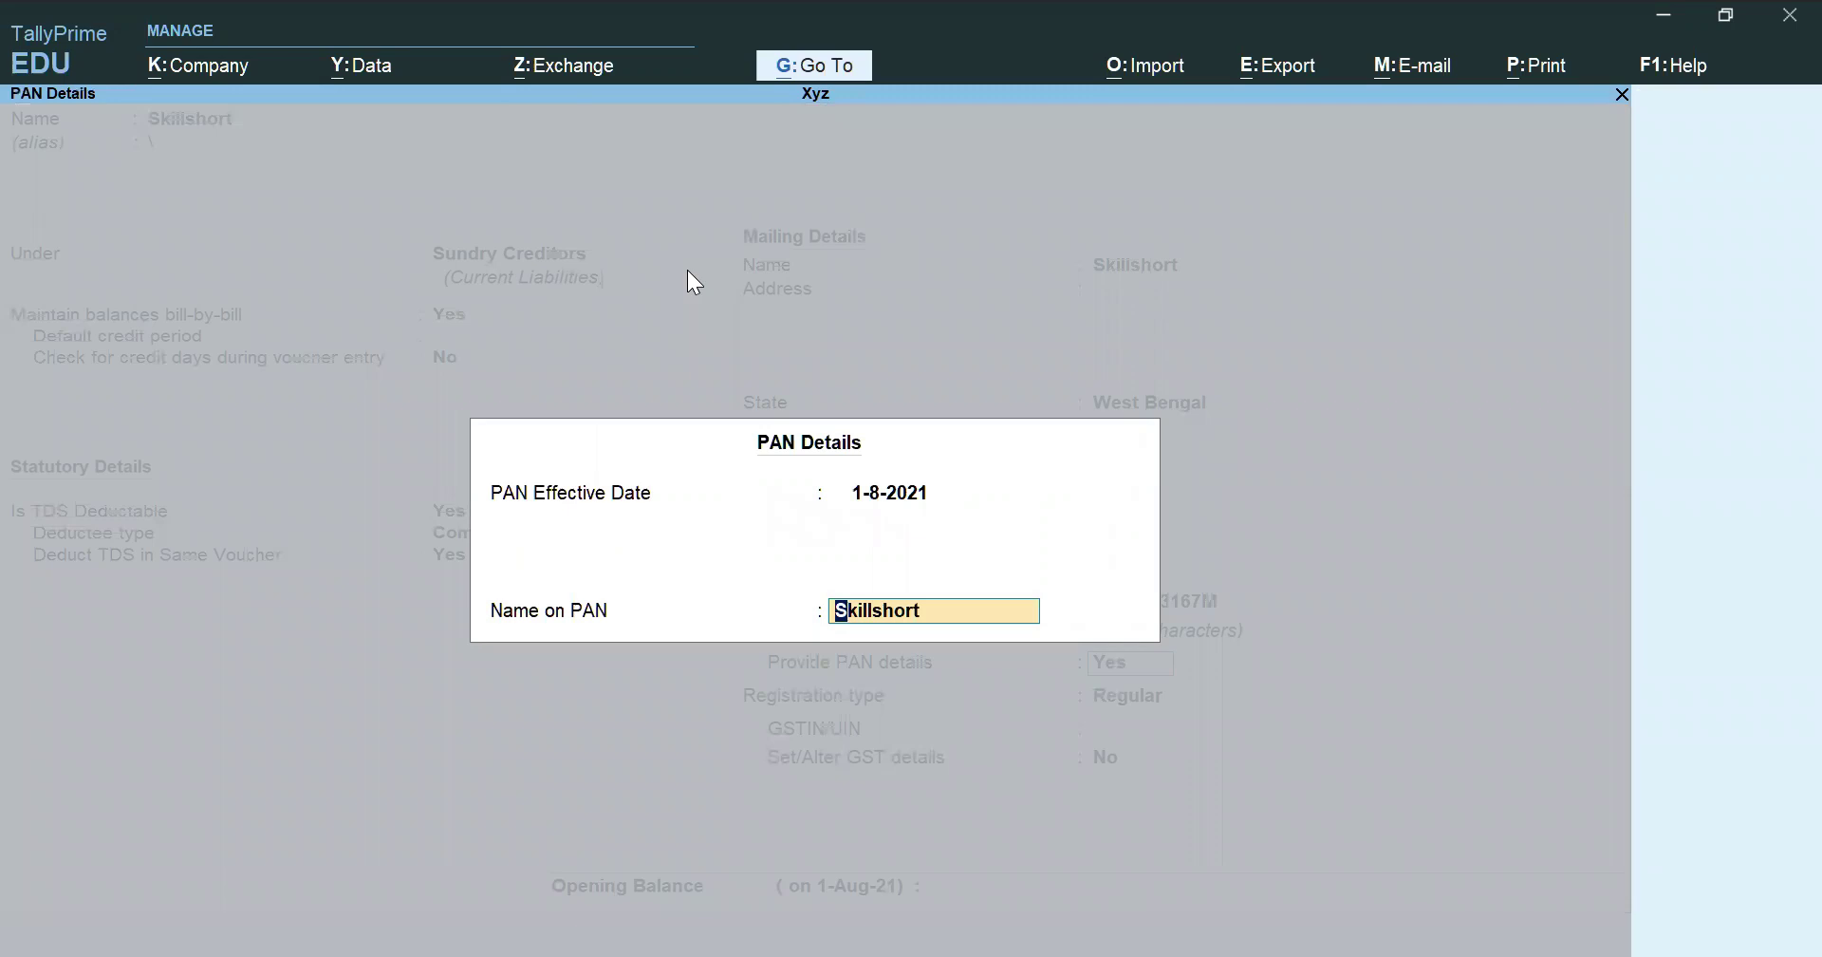
{"action": "key", "text": "Return"}
{"action": "key", "text": "Return"}
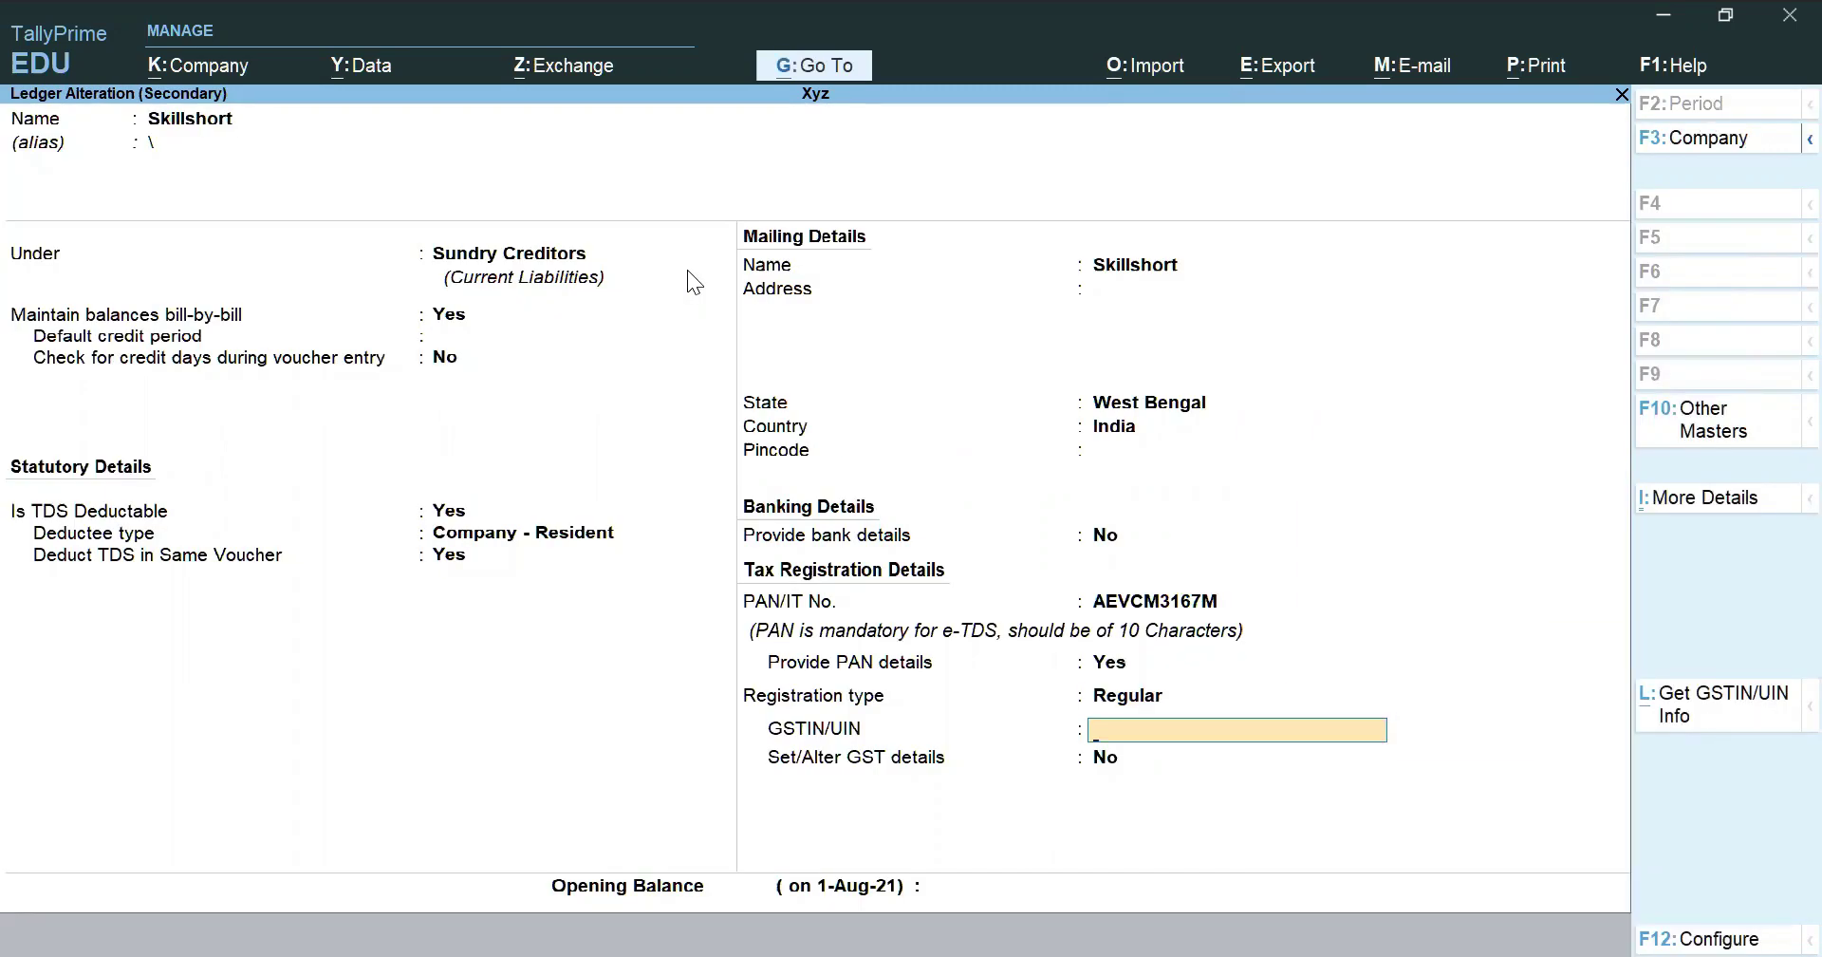
{"action": "key", "text": "BackSpace"}
{"action": "key", "text": "Down"}
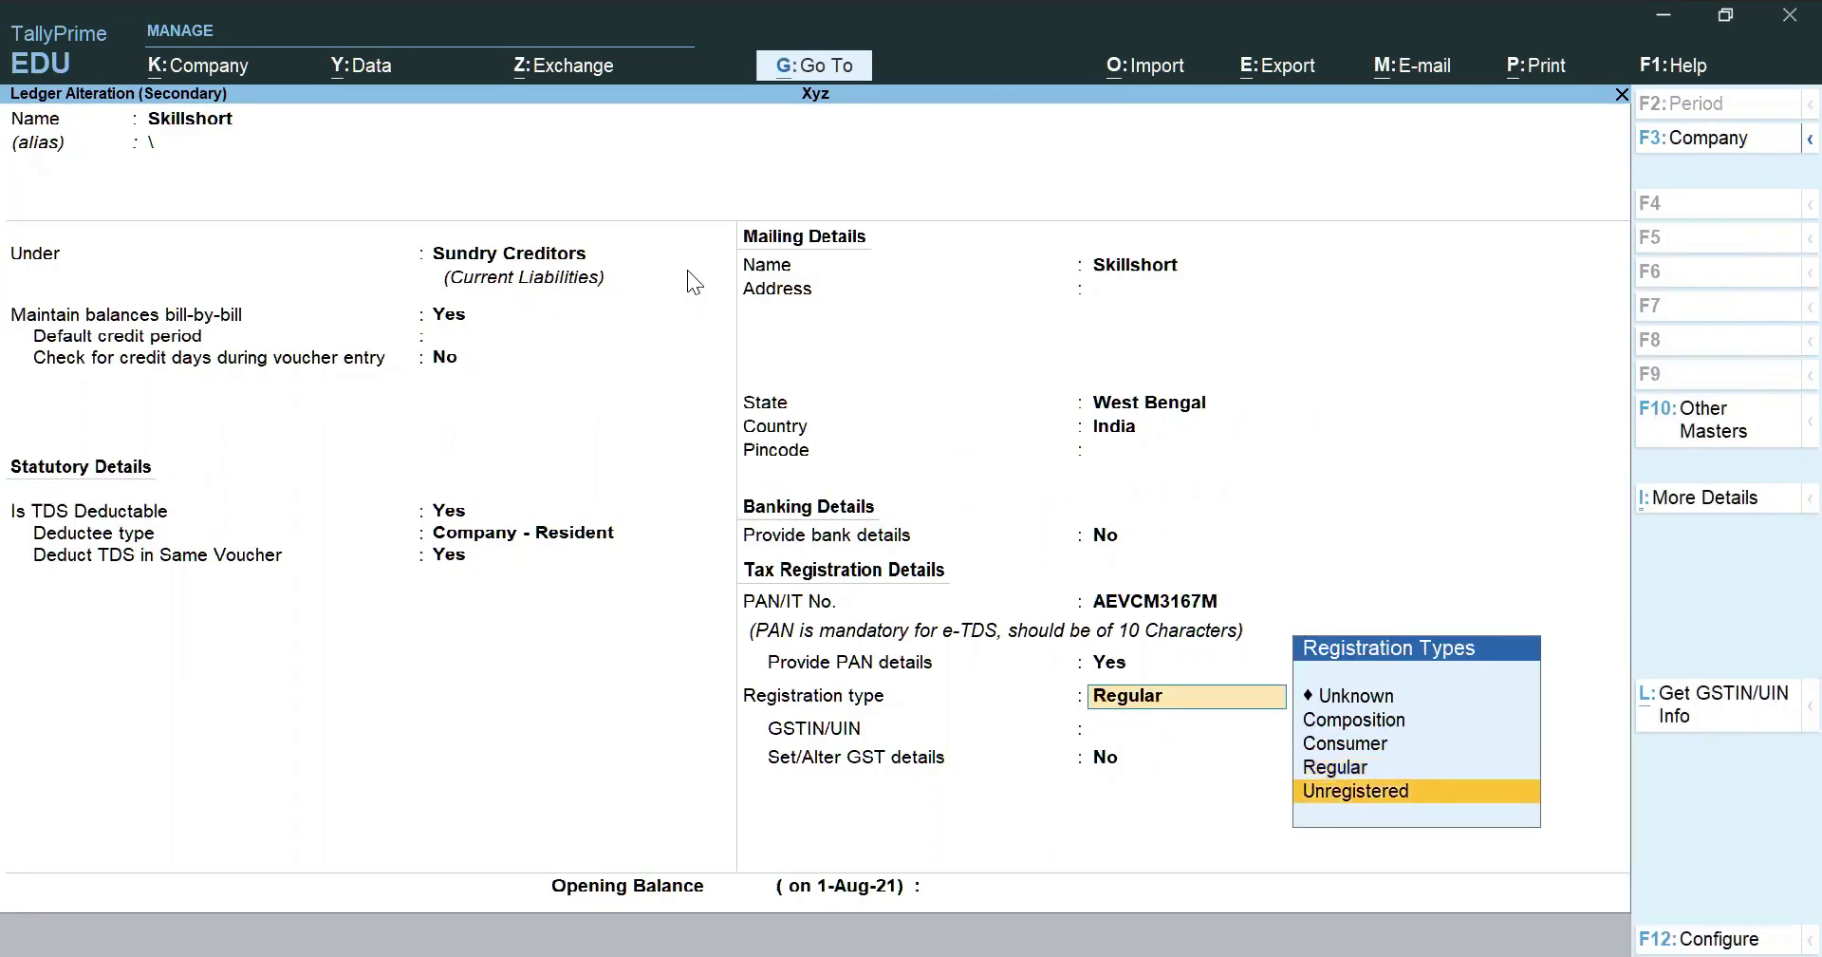
{"action": "key", "text": "Return"}
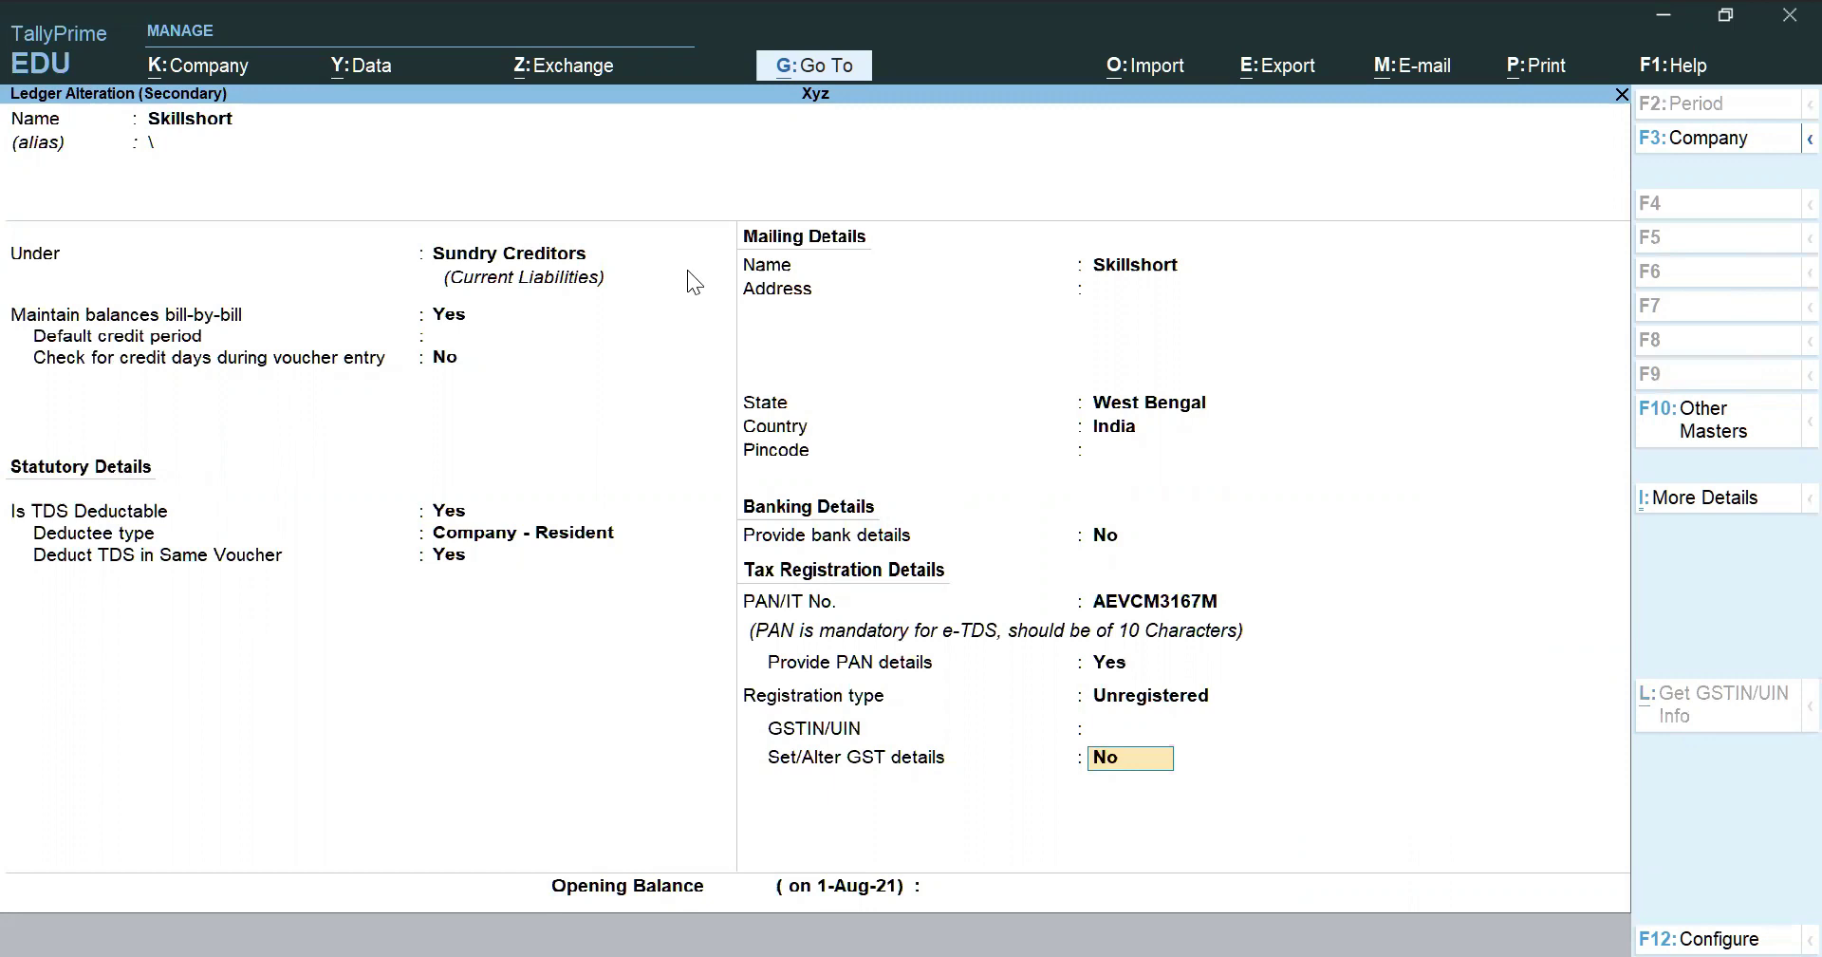
{"action": "key", "text": "ctrl"}
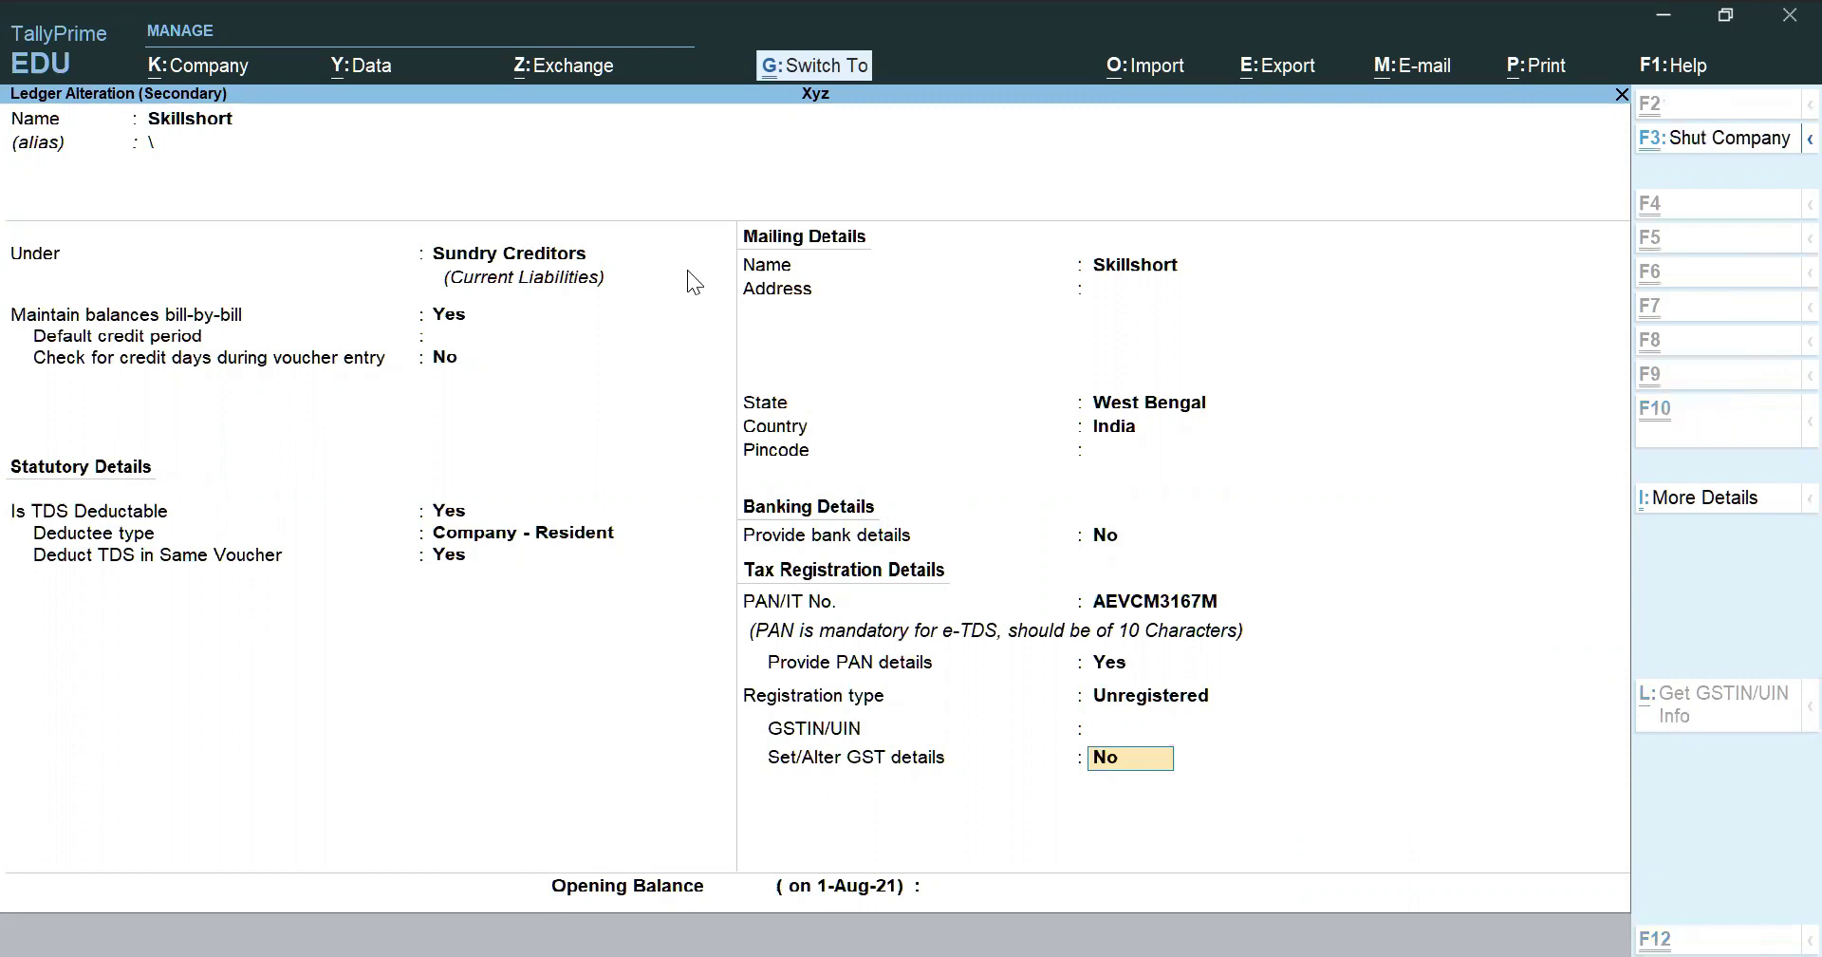
{"action": "key", "text": "ctrl+a"}
{"action": "key", "text": "ctrl+a"}
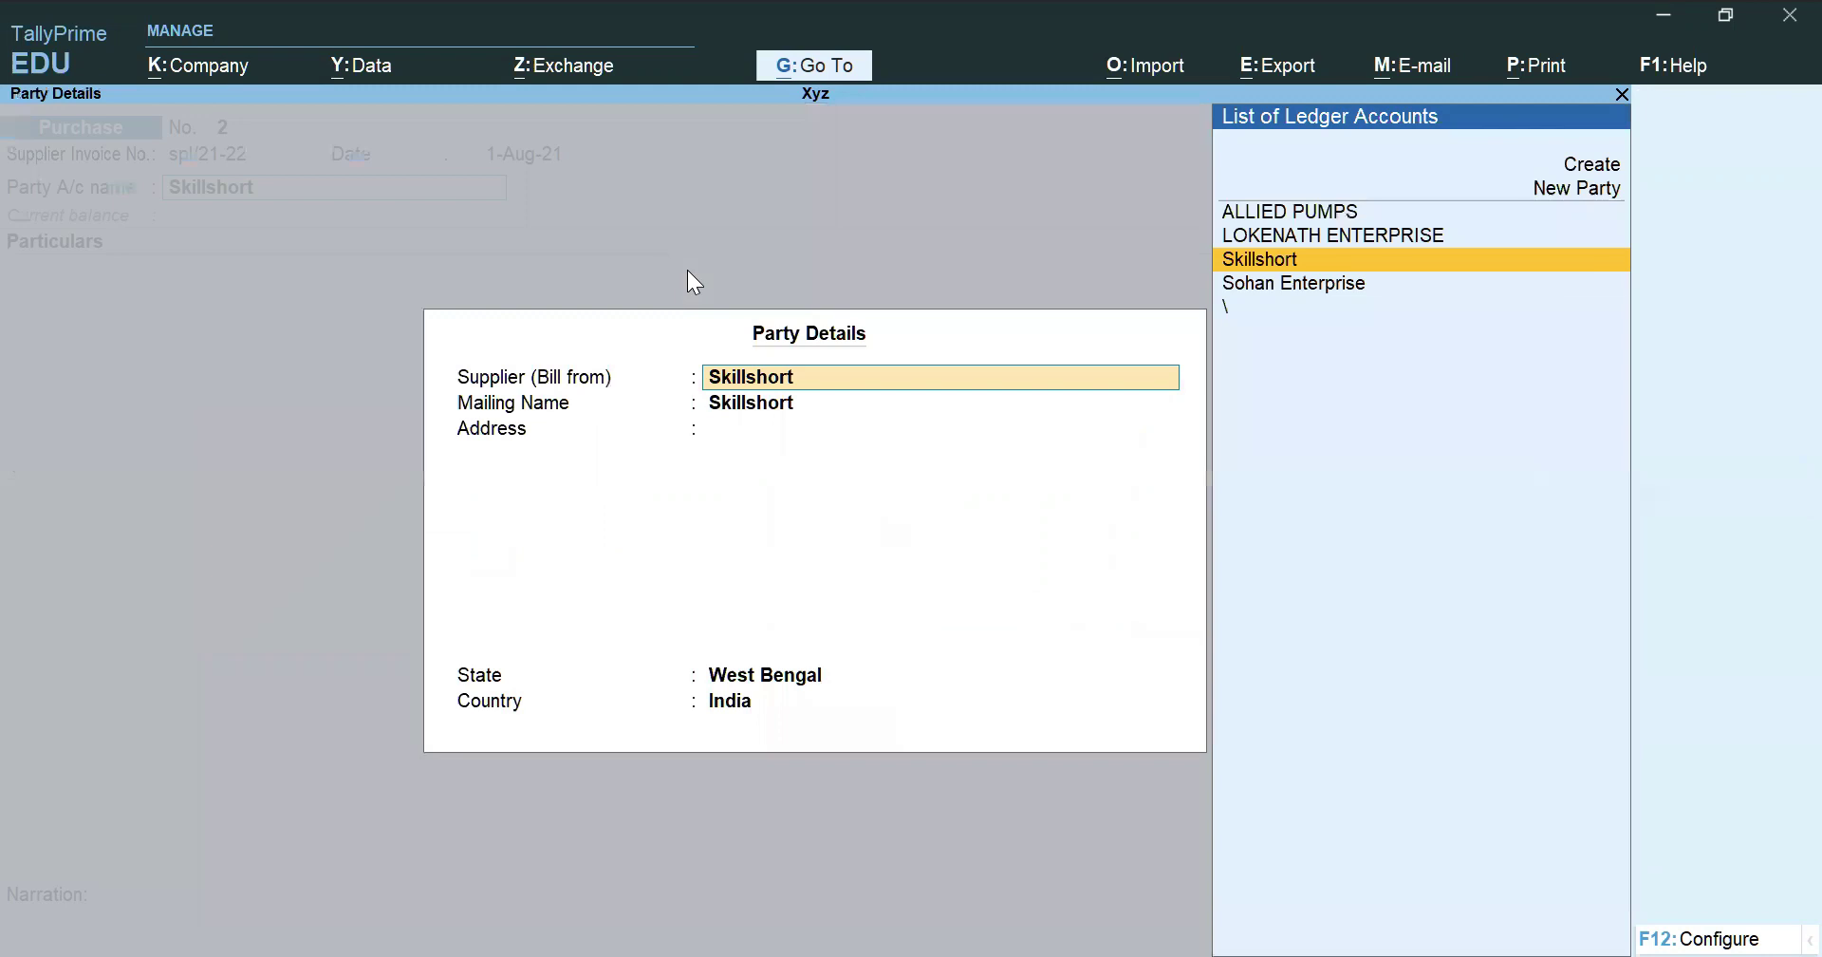
{"action": "key", "text": "ctrl+a"}
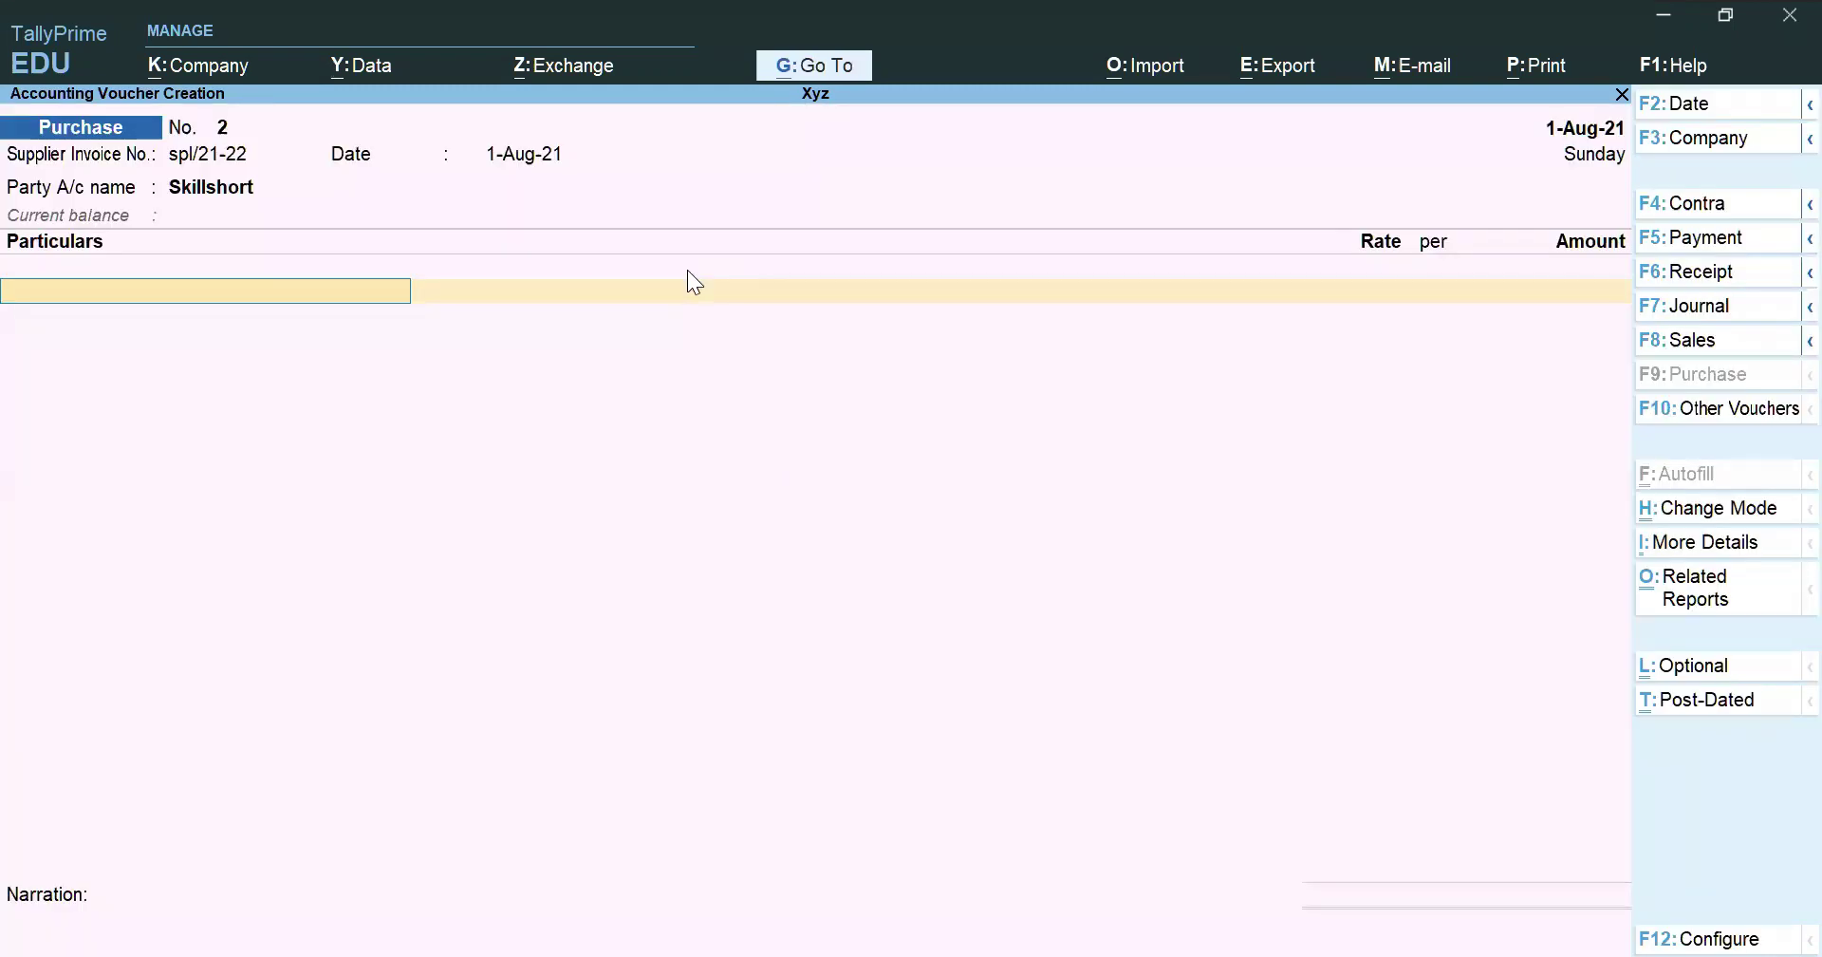
Create an Accounting Charges ledger under Indirect Expenses
{"action": "key", "text": "alt+c"}
{"action": "type", "text": "A"}
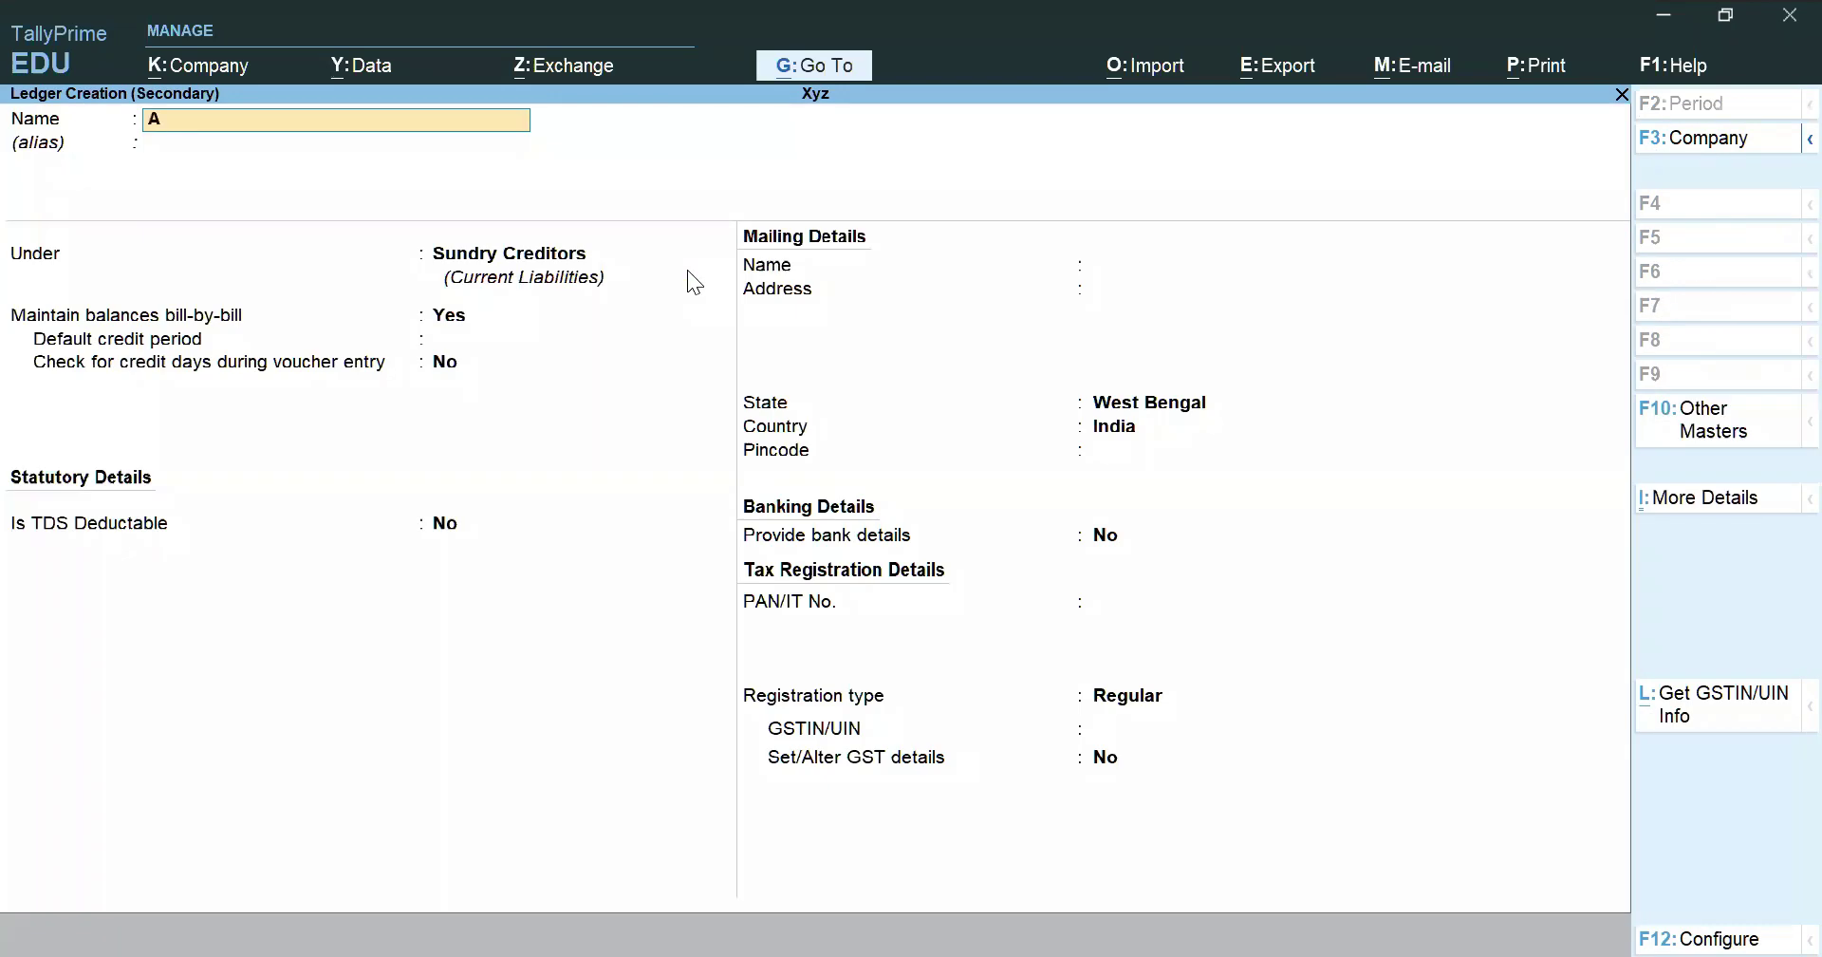
{"action": "type", "text": "ccounting Charges"}
{"action": "key", "text": "Return"}
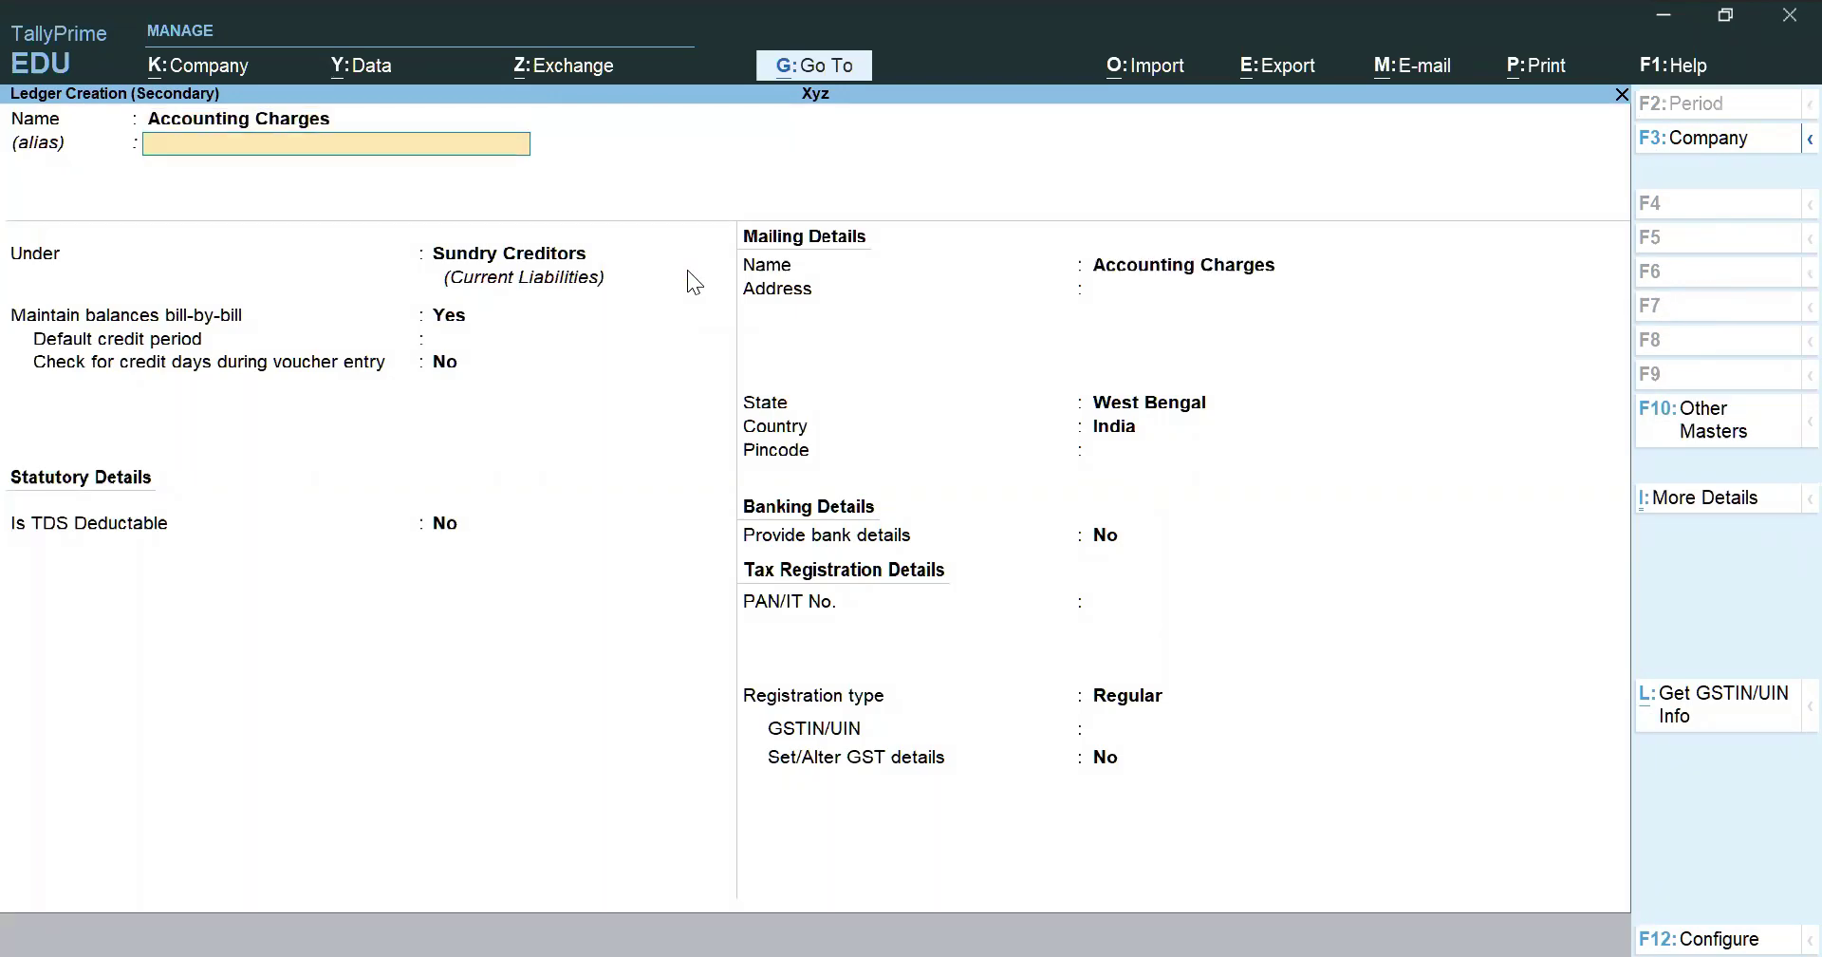
{"action": "key", "text": "Return"}
{"action": "type", "text": "Ind"}
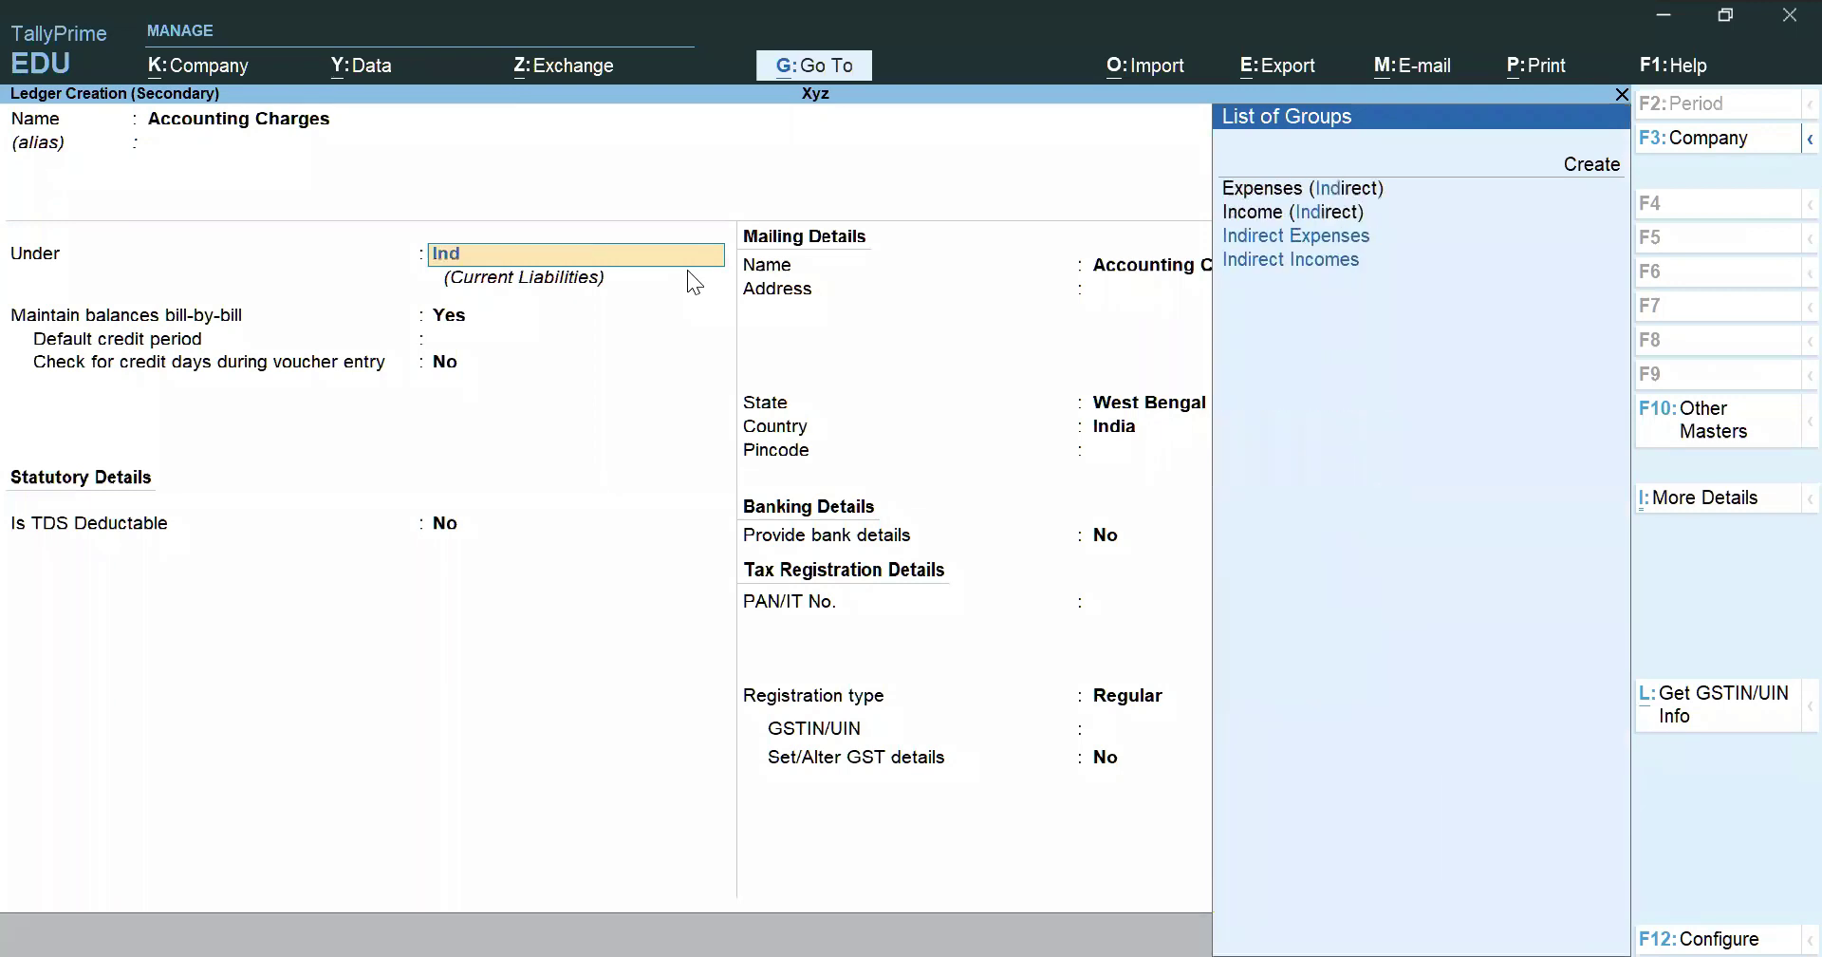
{"action": "type", "text": "i"}
{"action": "key", "text": "Return"}
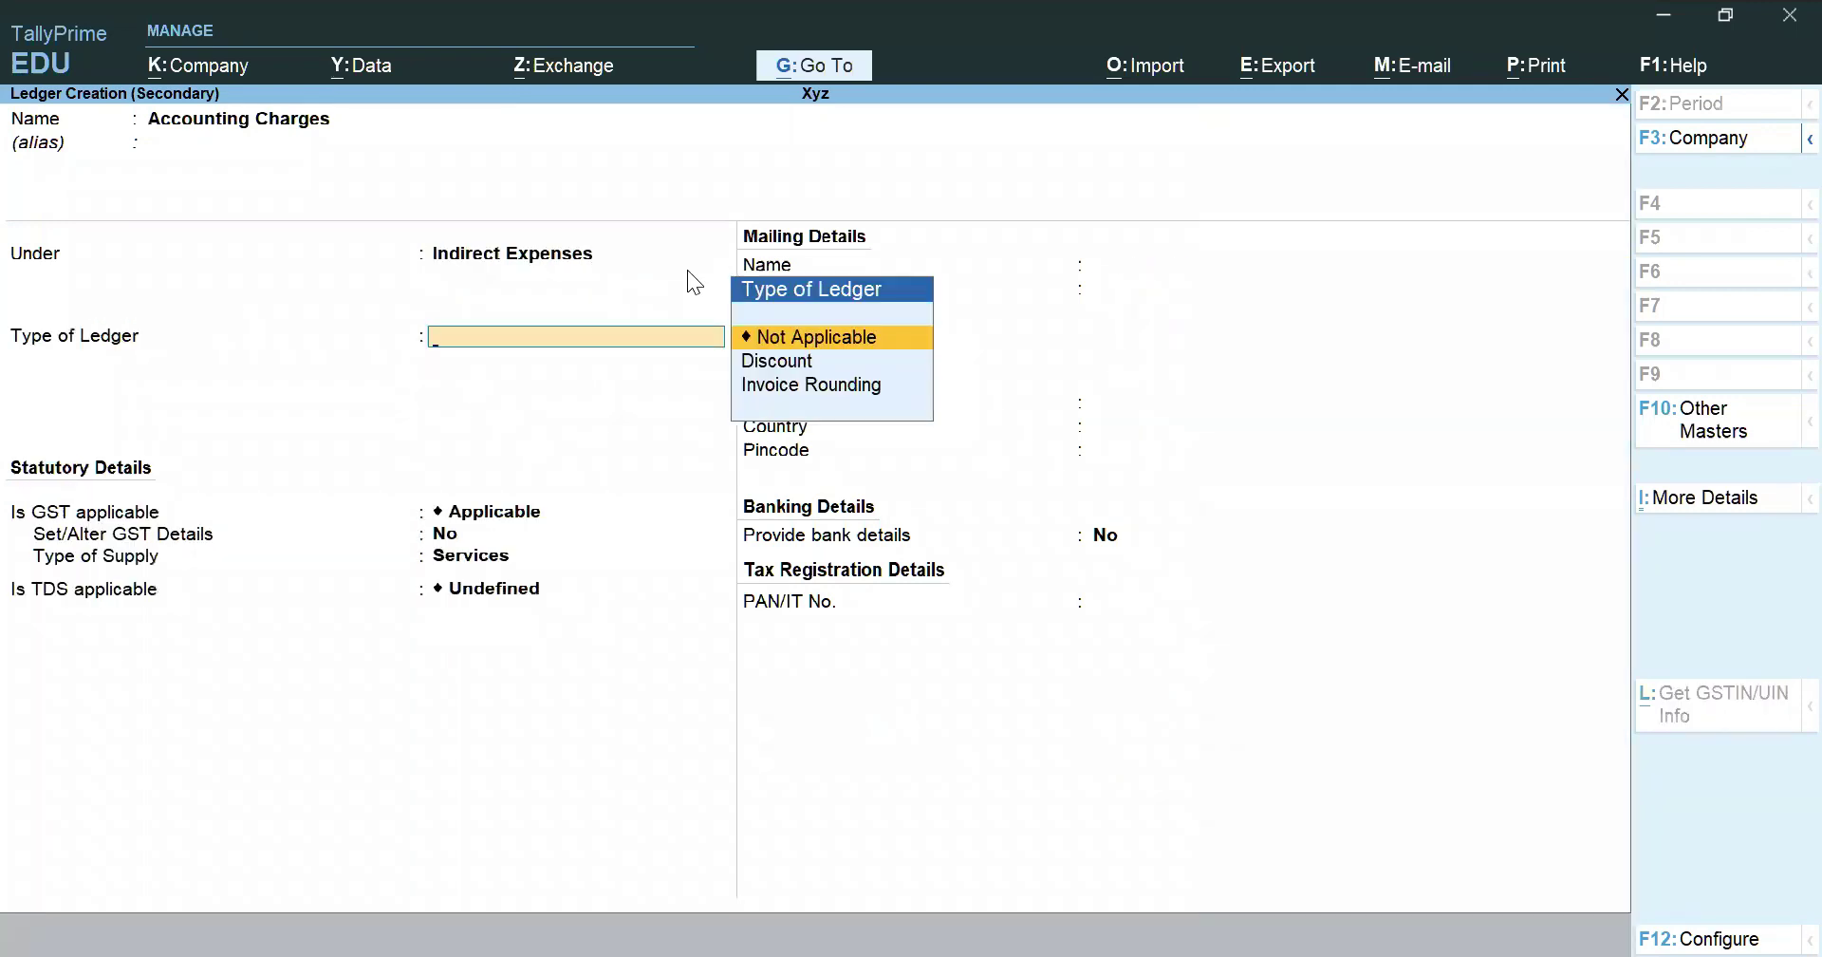
{"action": "key", "text": "Return"}
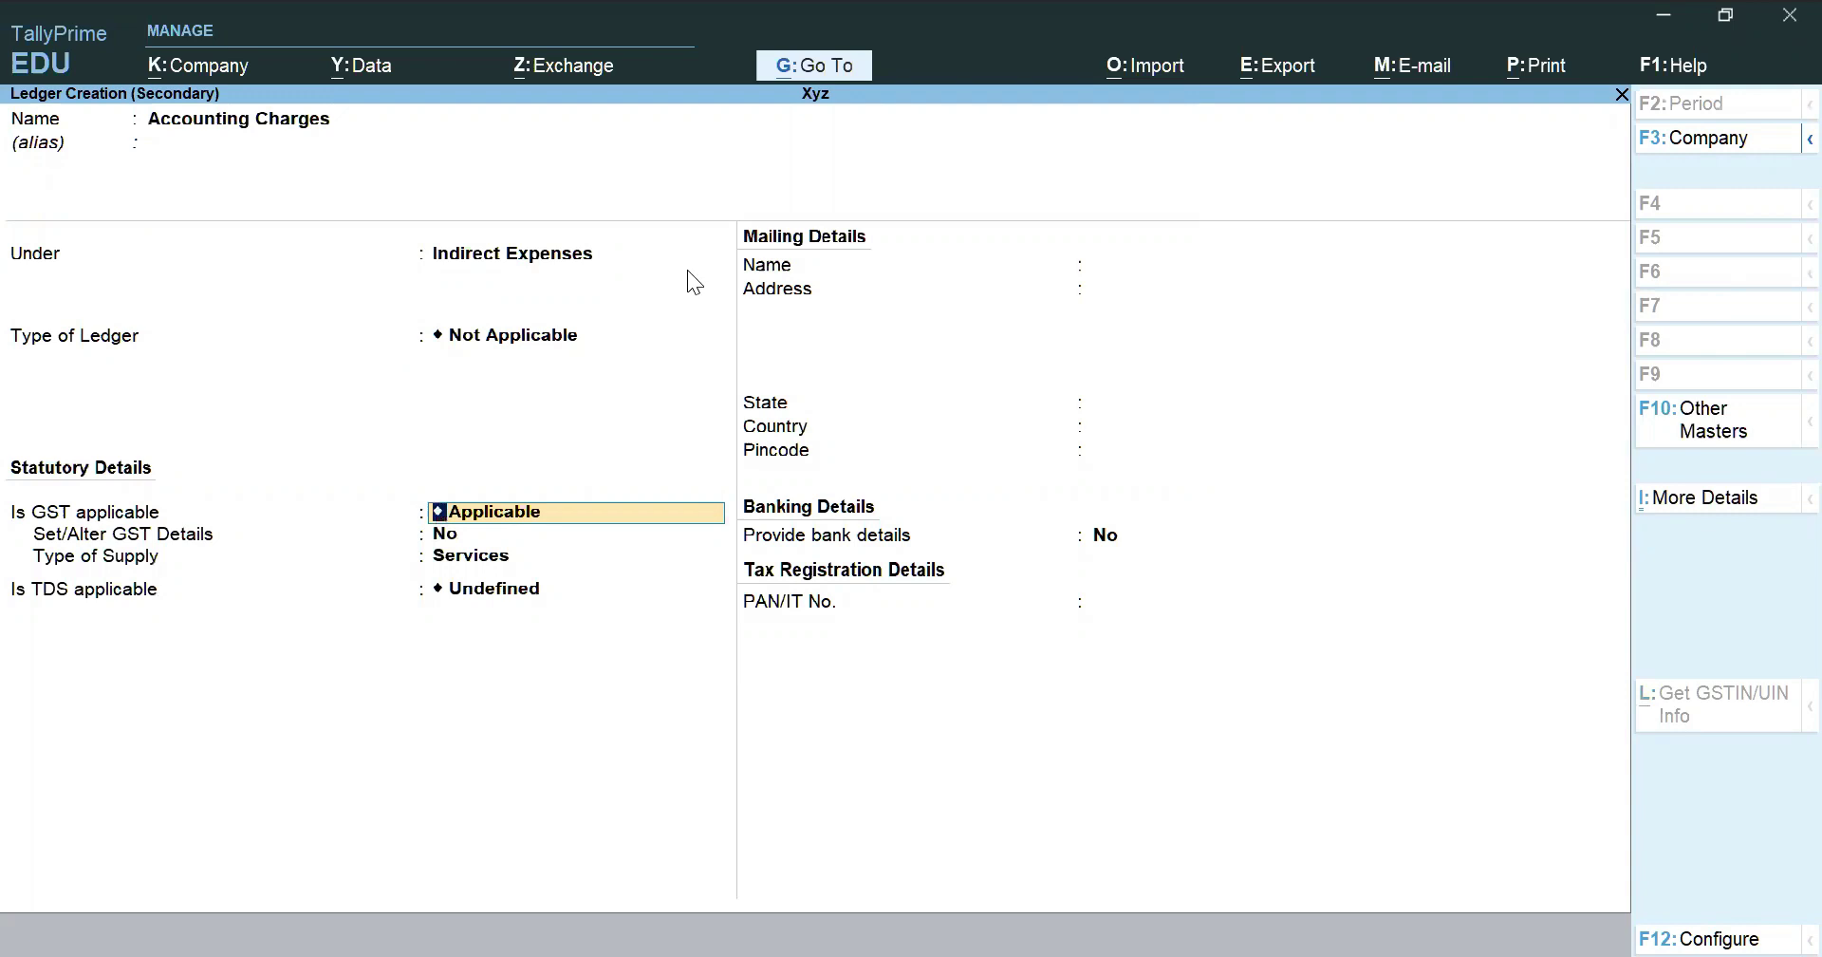
Set GST Not Applicable and TDS Applicable, and choose to create a new nature of payment
{"action": "key", "text": "BackSpace"}
{"action": "type", "text": "N"}
{"action": "key", "text": "Return"}
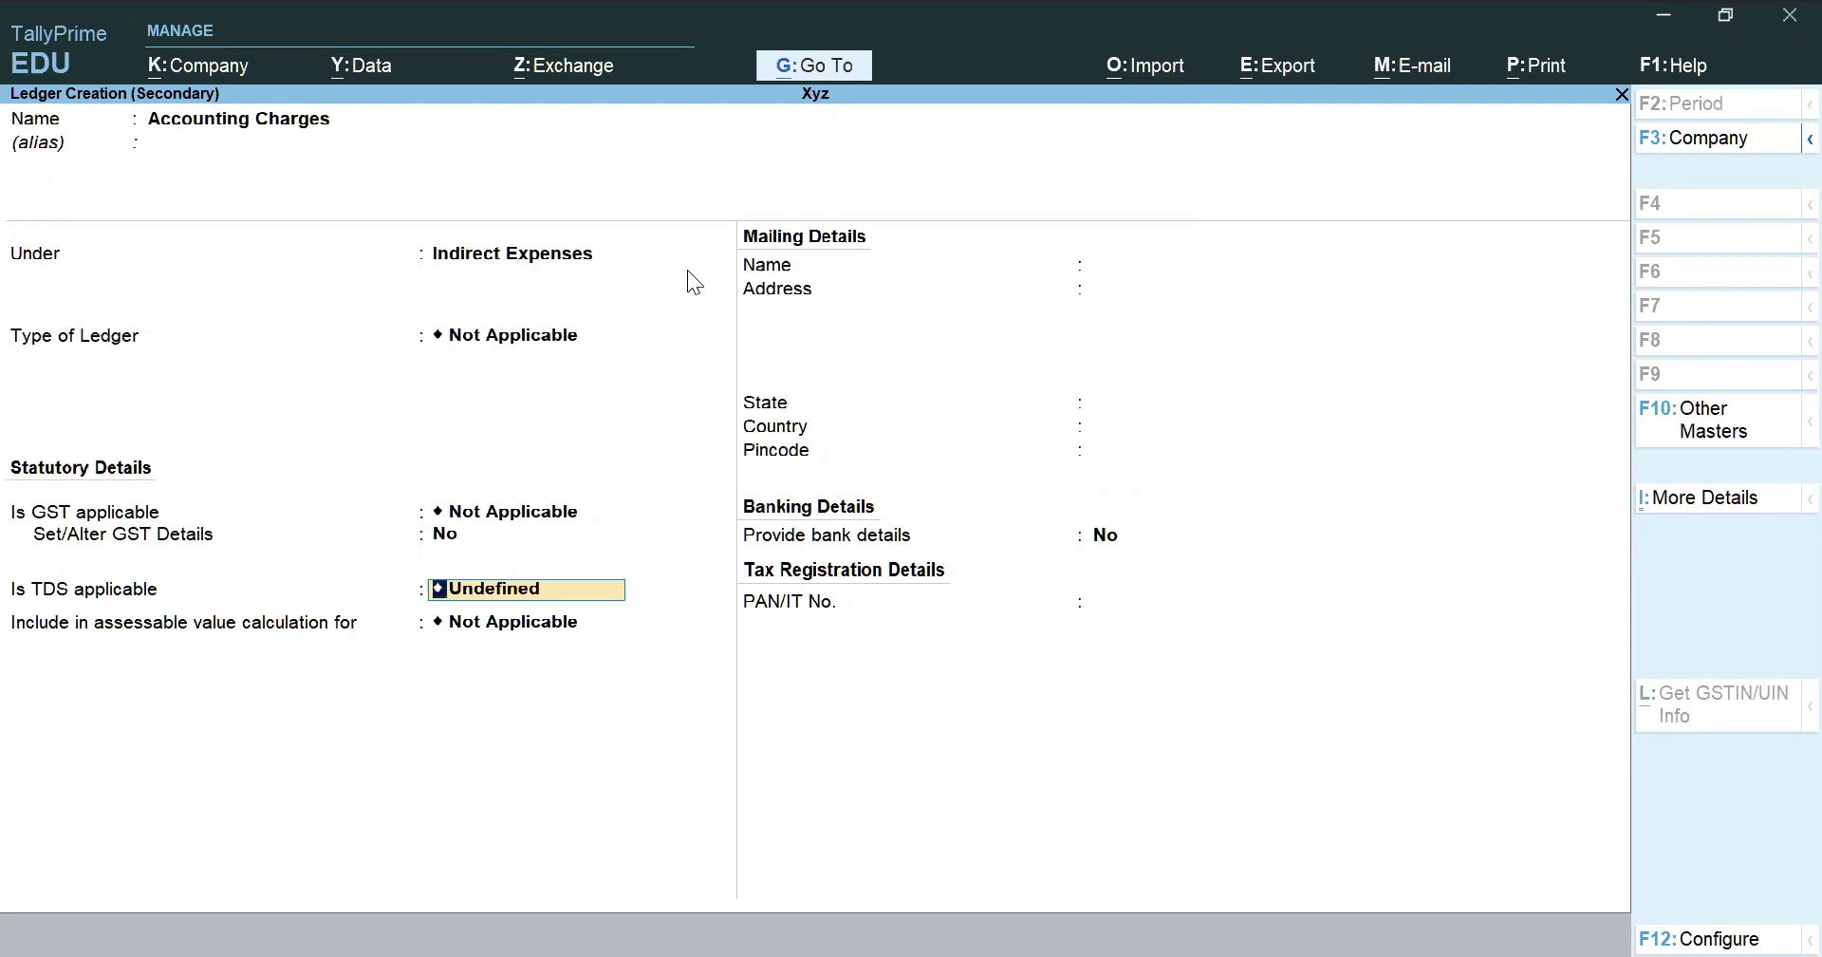
{"action": "type", "text": "A"}
{"action": "key", "text": "Return"}
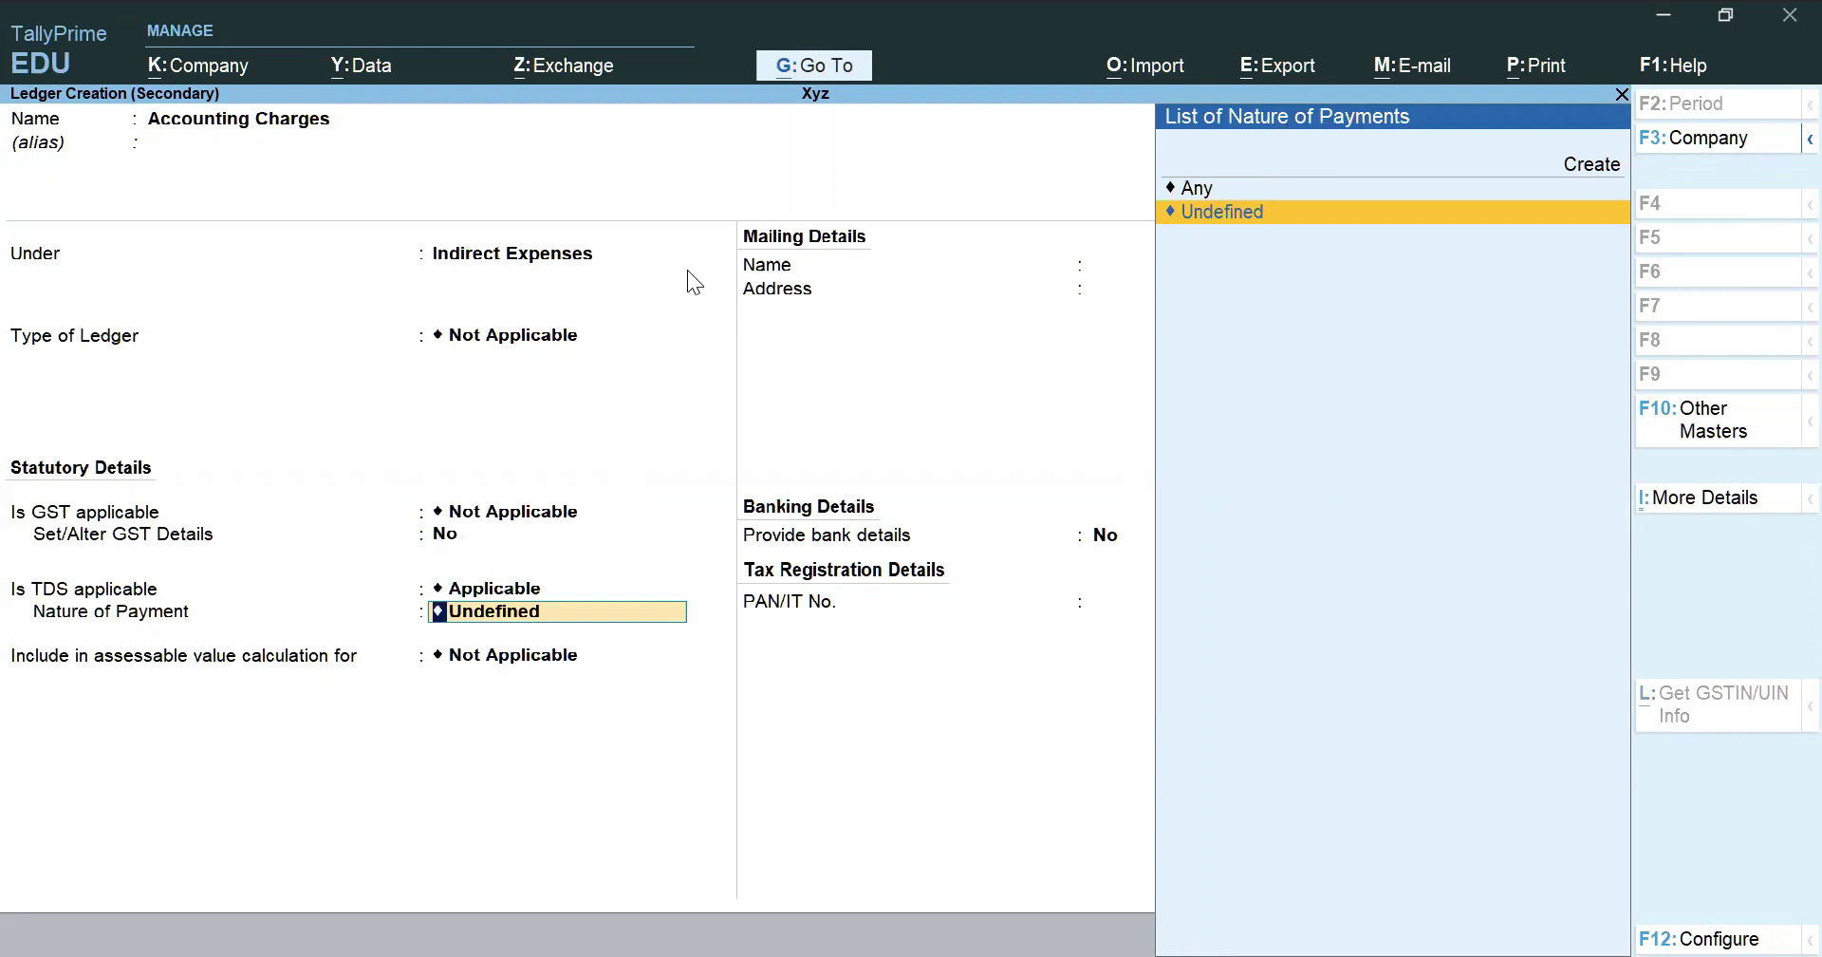
{"action": "key", "text": "Up"}
{"action": "key", "text": "Up"}
{"action": "key", "text": "Return"}
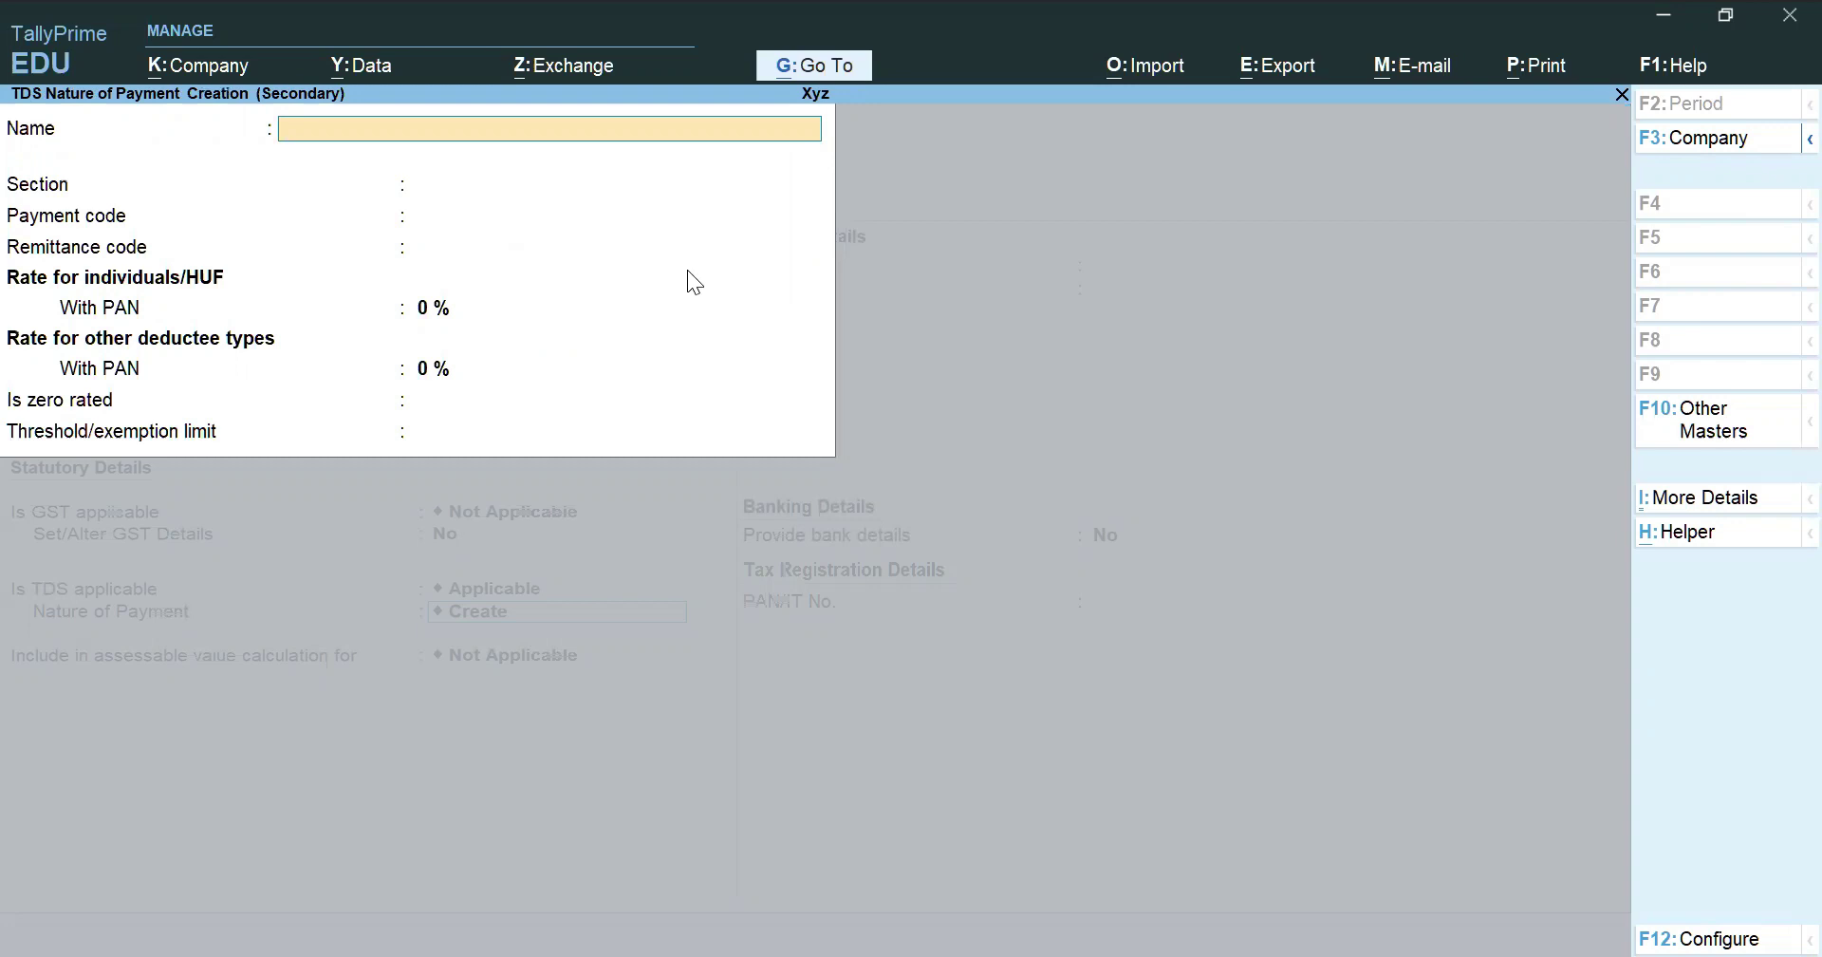
Name the nature of payment Professional Or Technical under section 194J
{"action": "type", "text": "Prof"}
{"action": "type", "text": "essional o"}
{"action": "type", "text": "r t"}
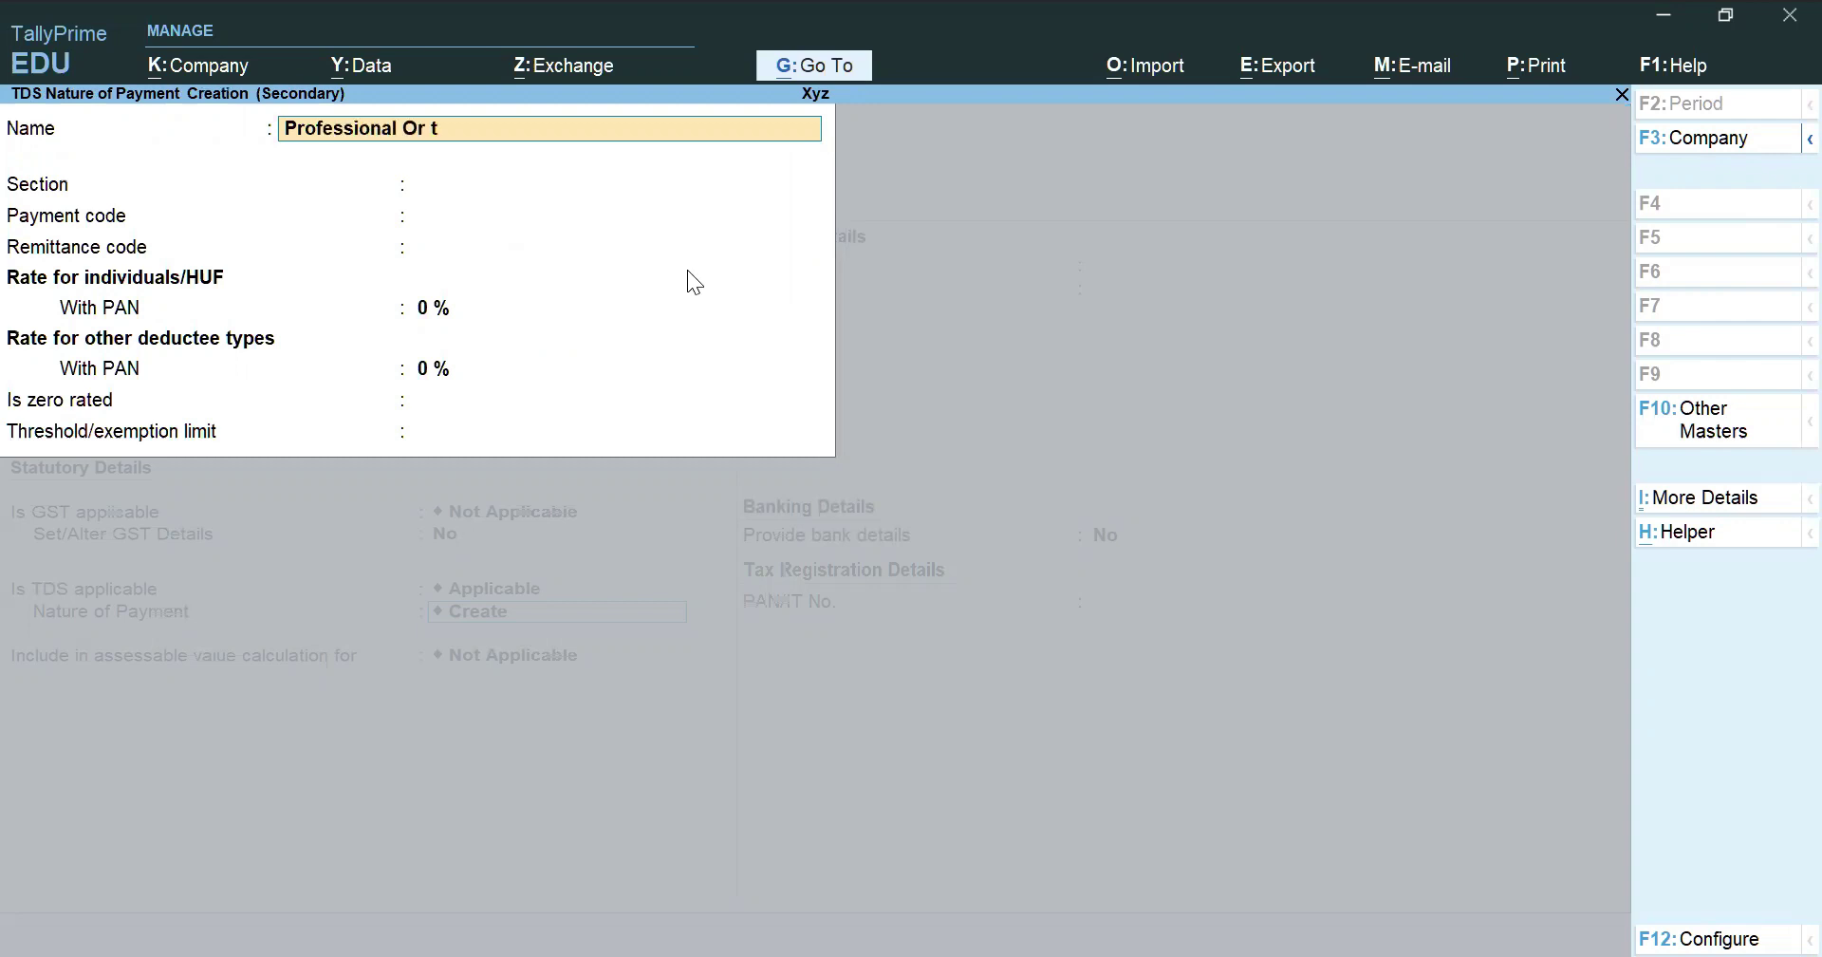
{"action": "type", "text": "echnical"}
{"action": "key", "text": "Return"}
{"action": "type", "text": "19"}
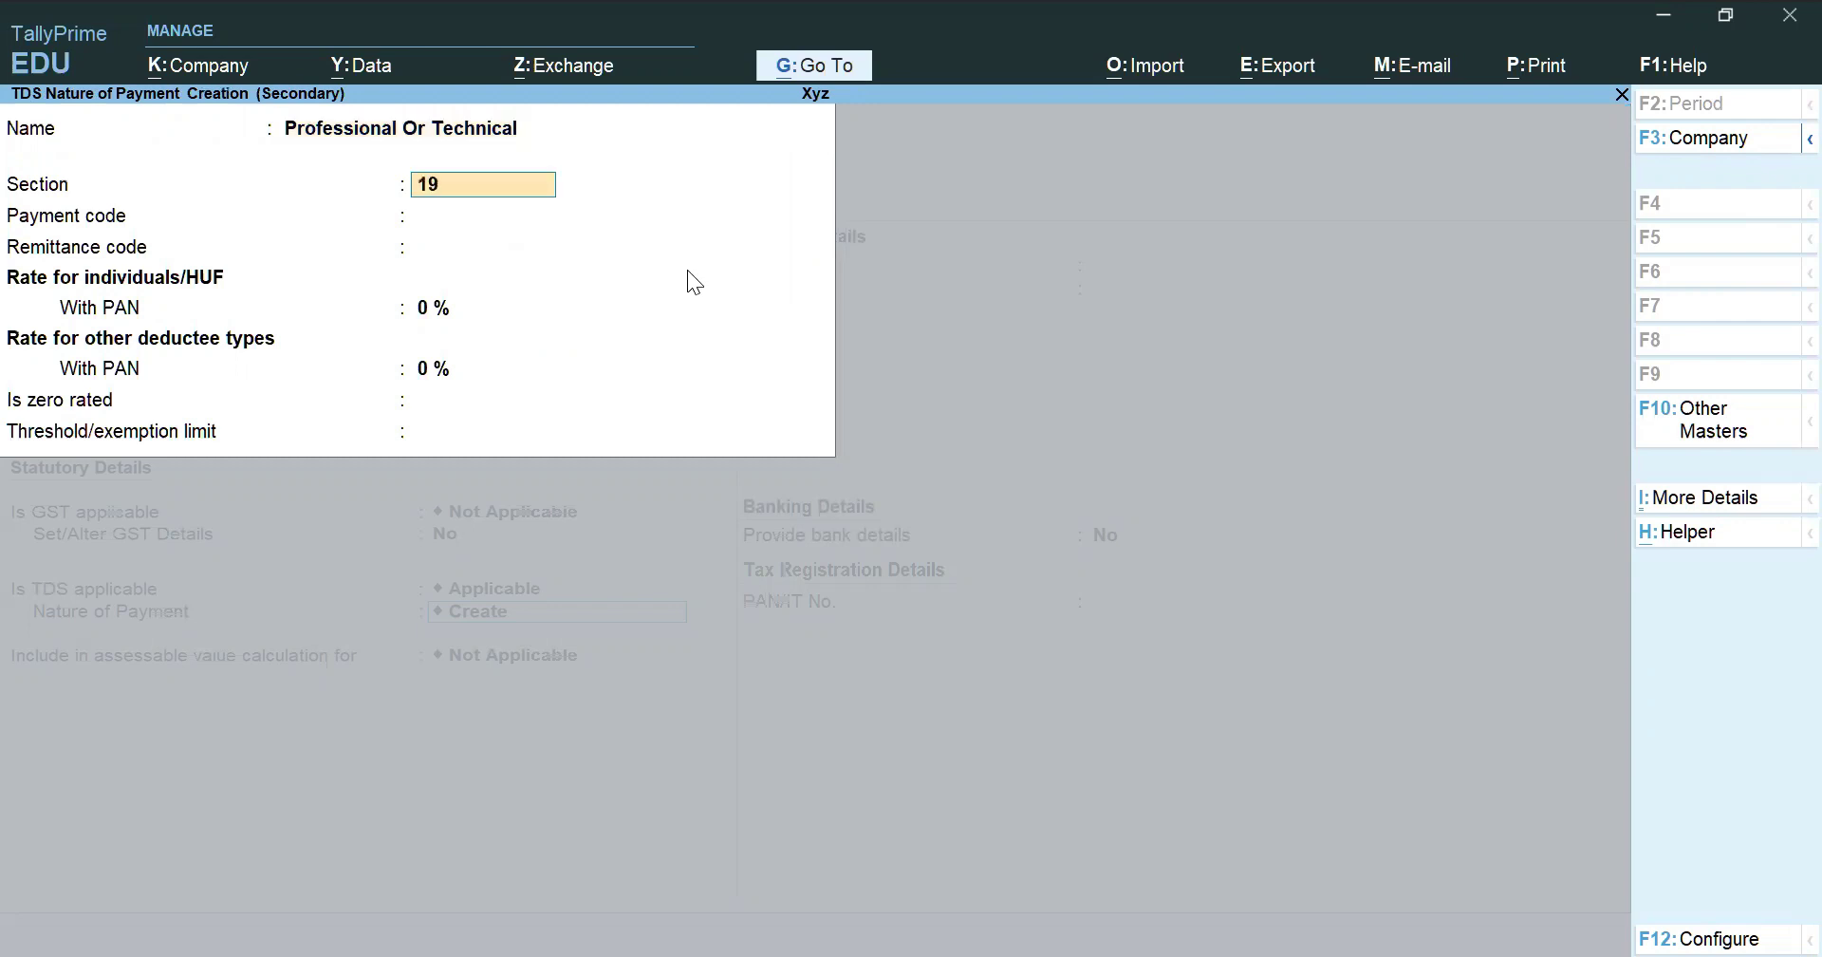
{"action": "type", "text": "4J"}
{"action": "key", "text": "Return"}
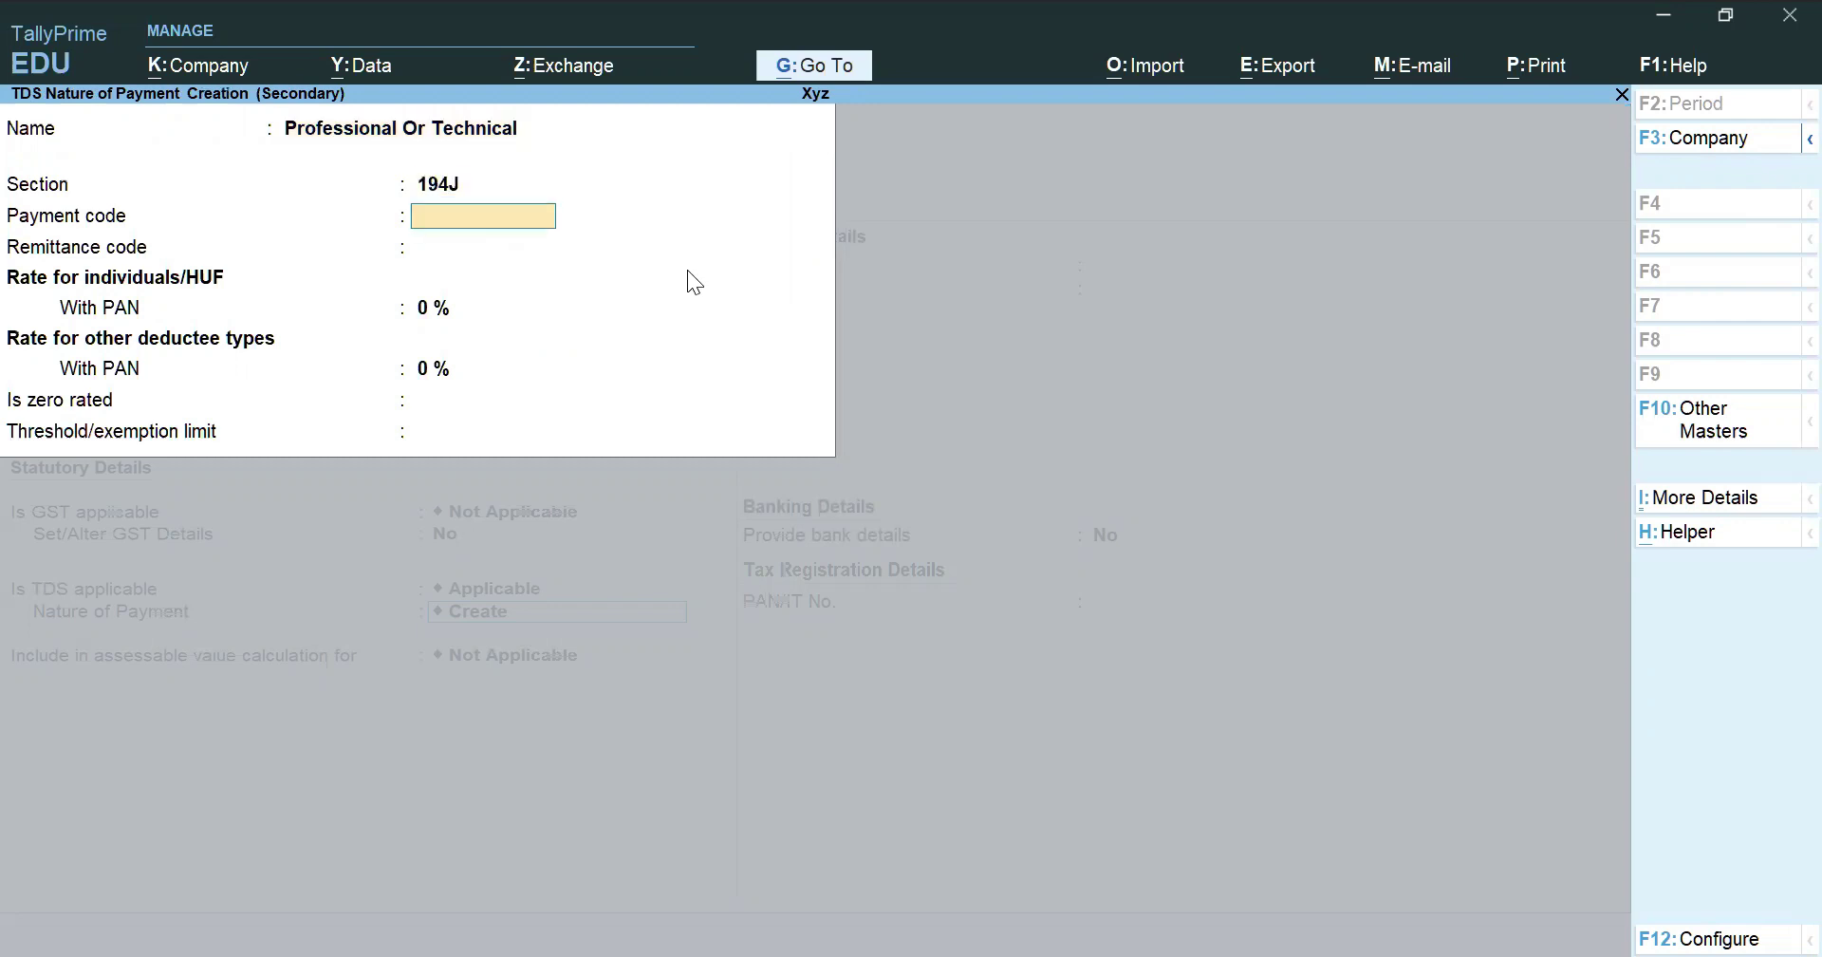
{"action": "key", "text": "Return"}
{"action": "key", "text": "Return"}
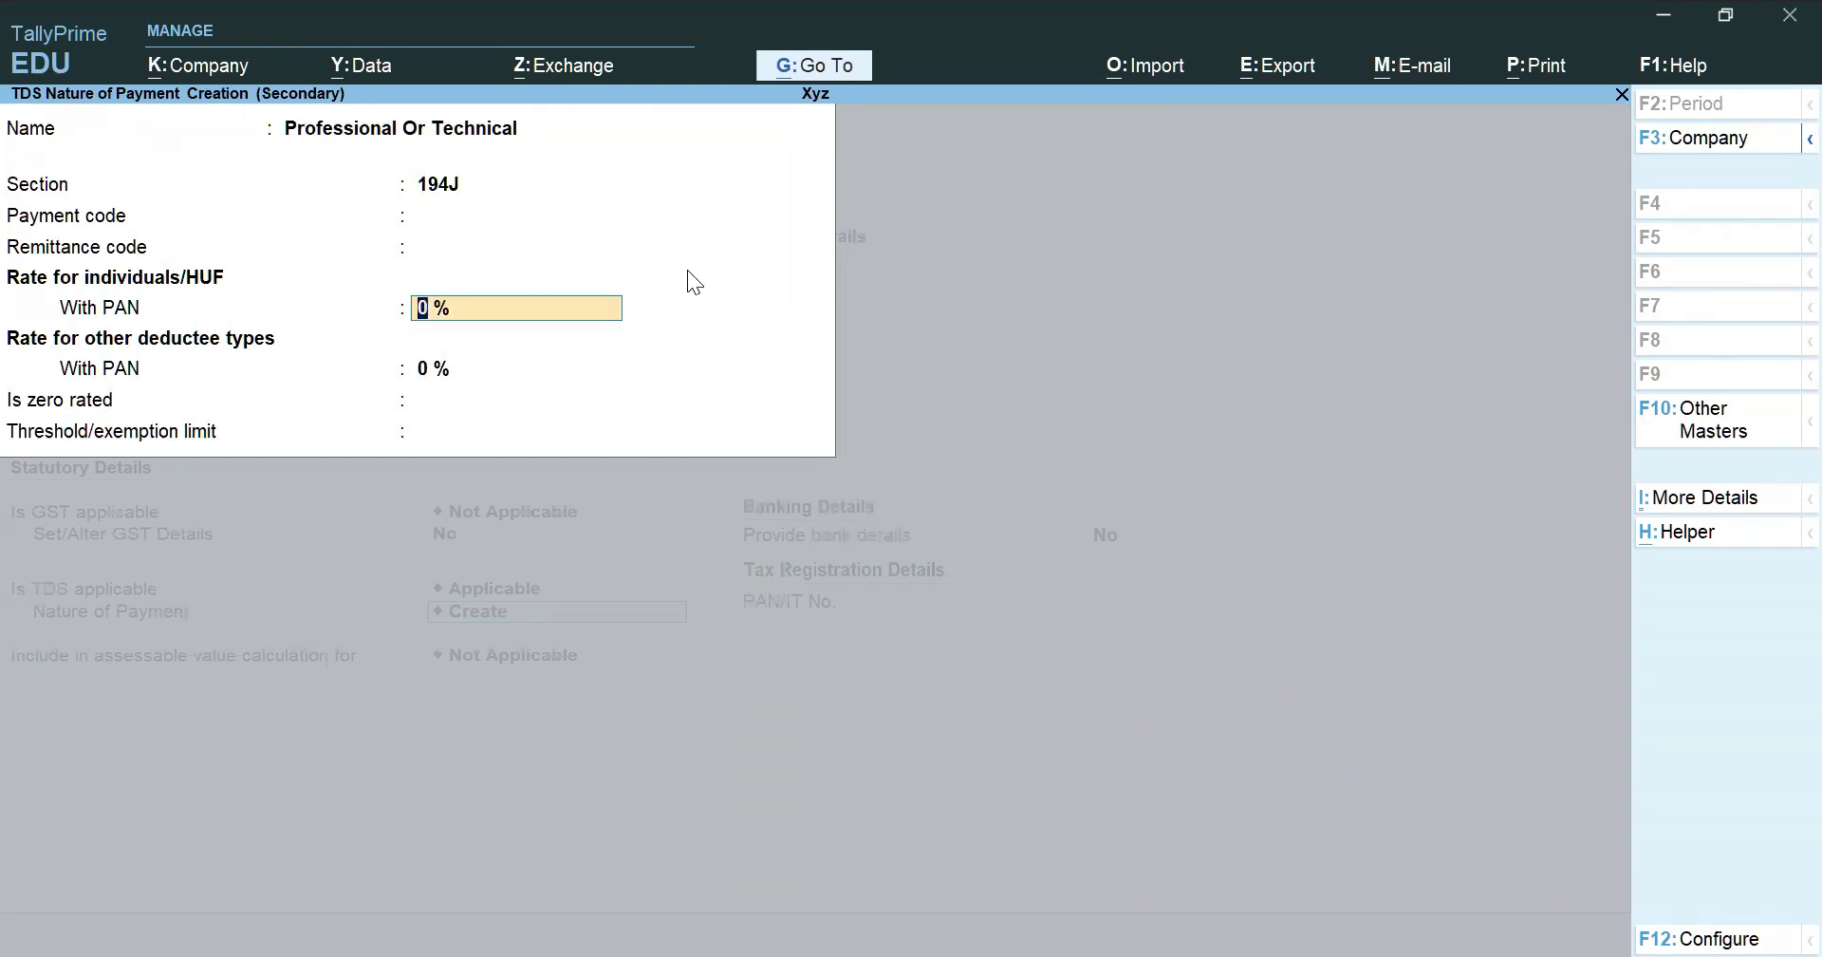
Set 10% rates for both deductee types and a 30,000 threshold, then accept it
{"action": "type", "text": "10"}
{"action": "key", "text": "Return"}
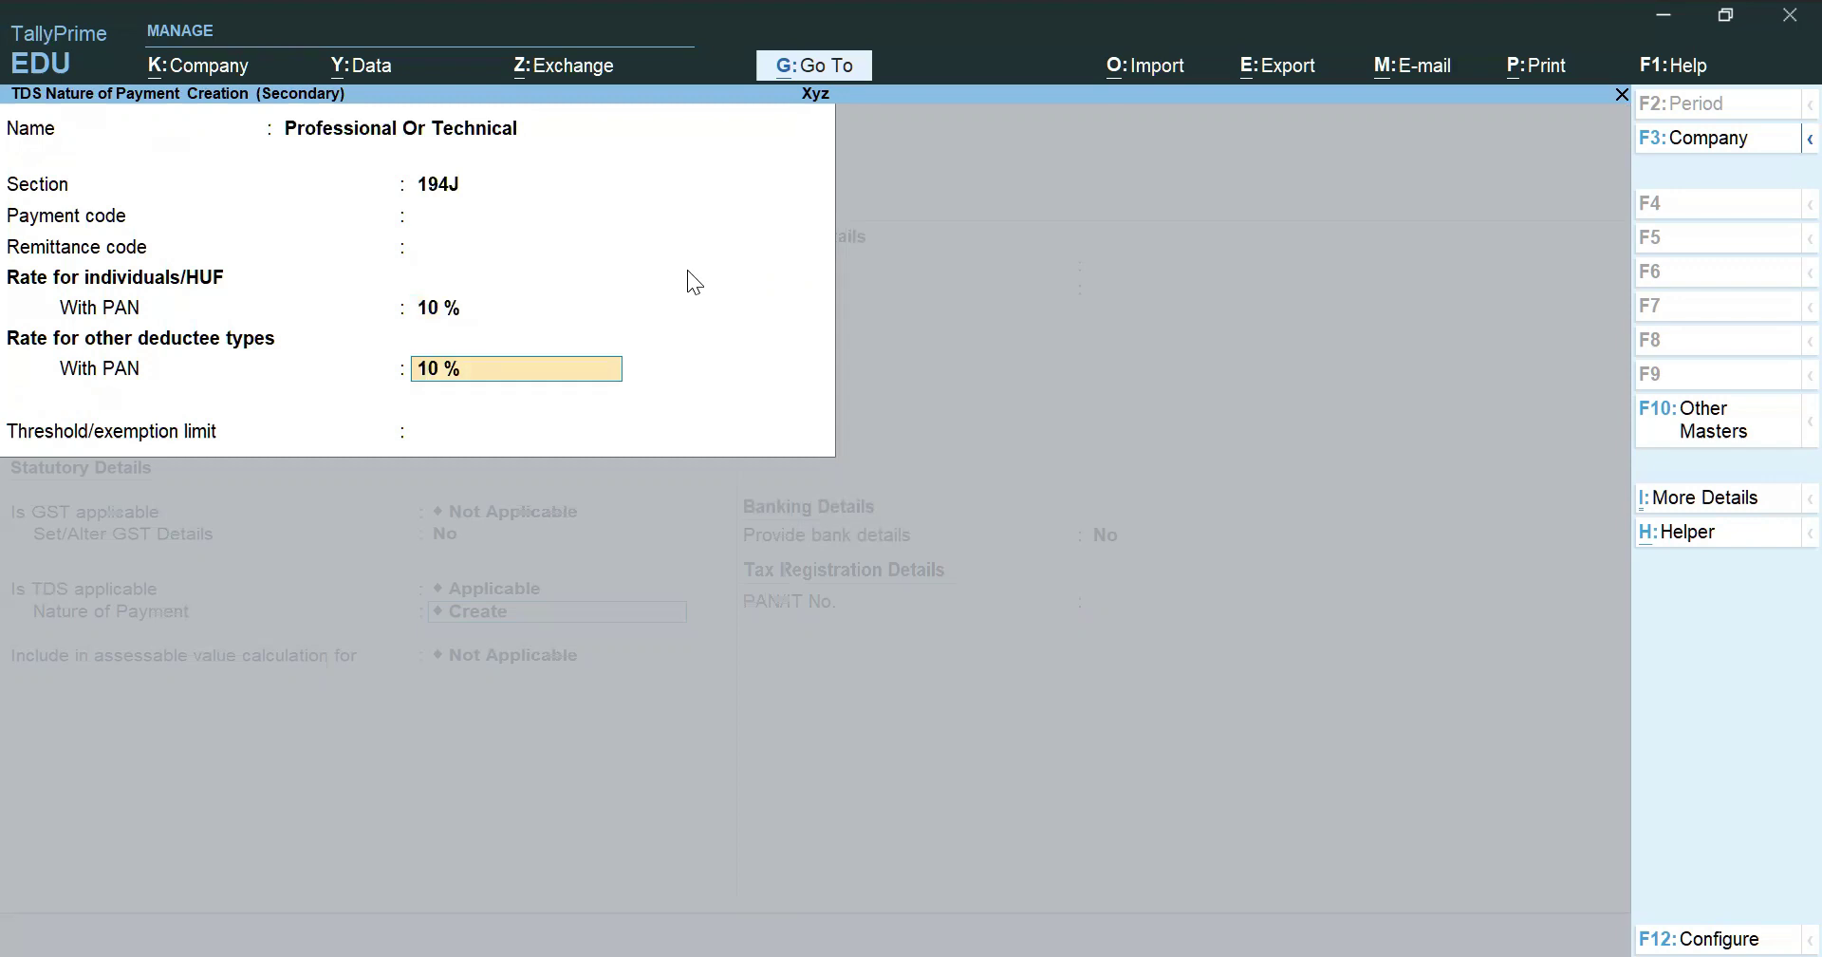
{"action": "key", "text": "Up"}
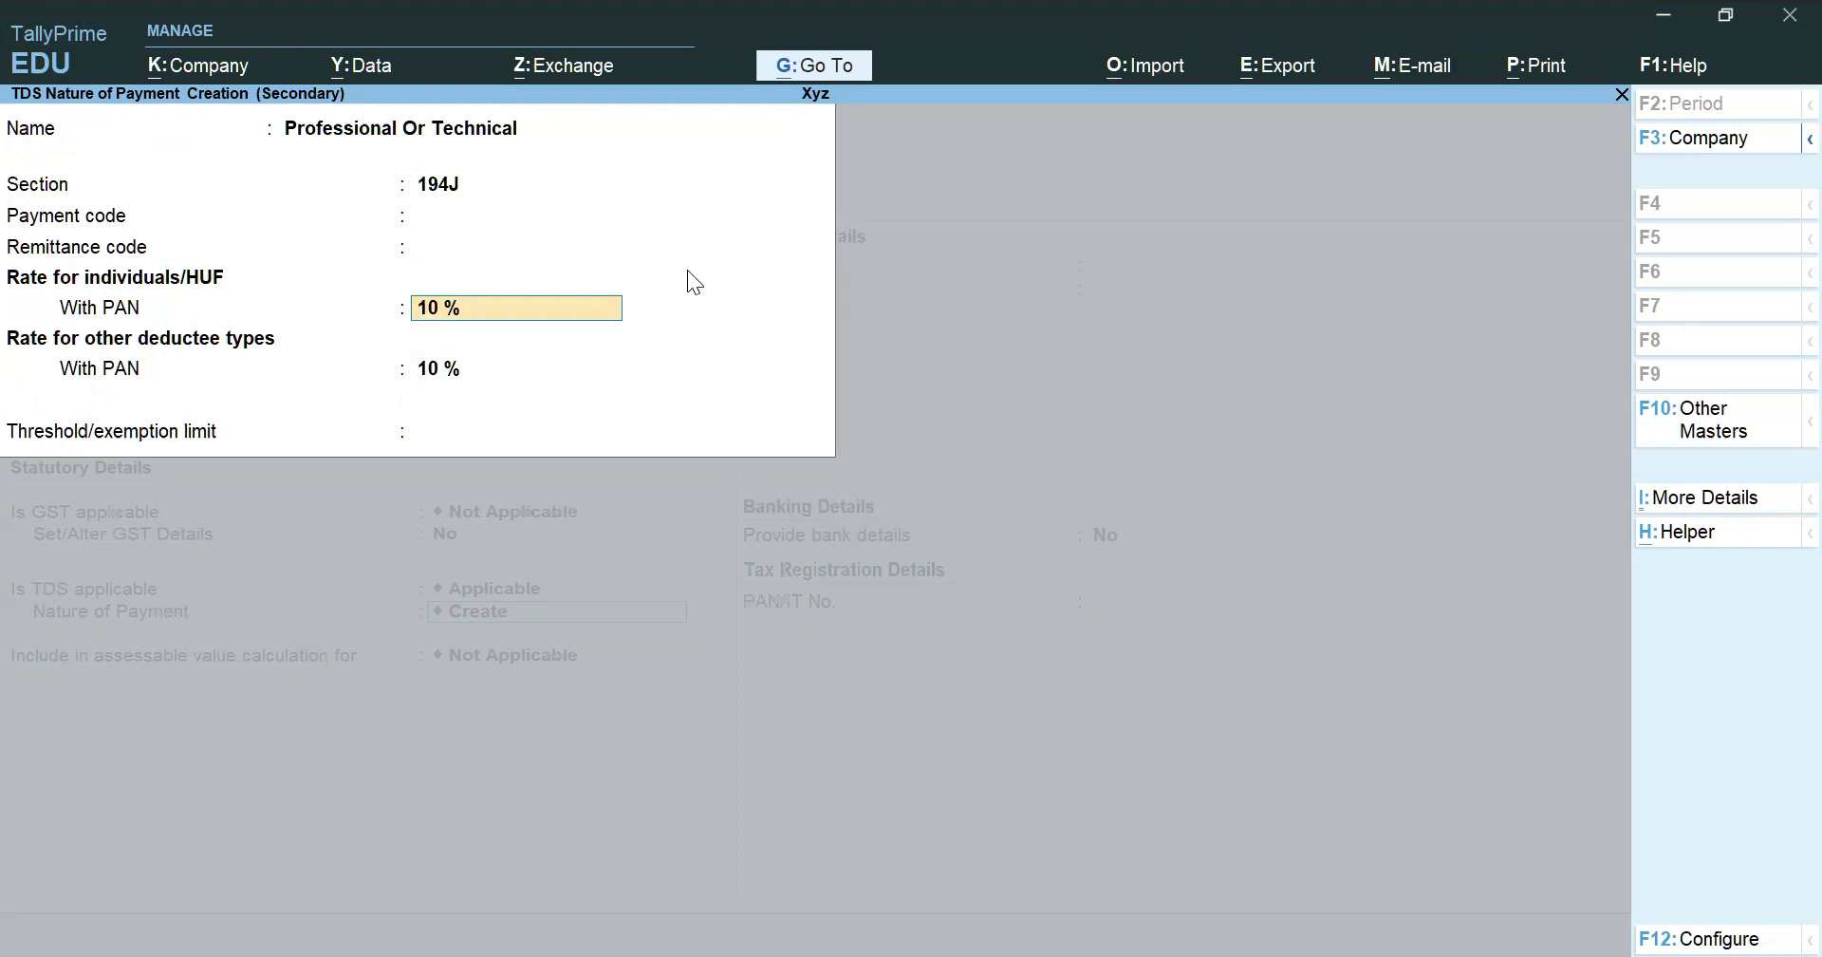
{"action": "key", "text": "Return"}
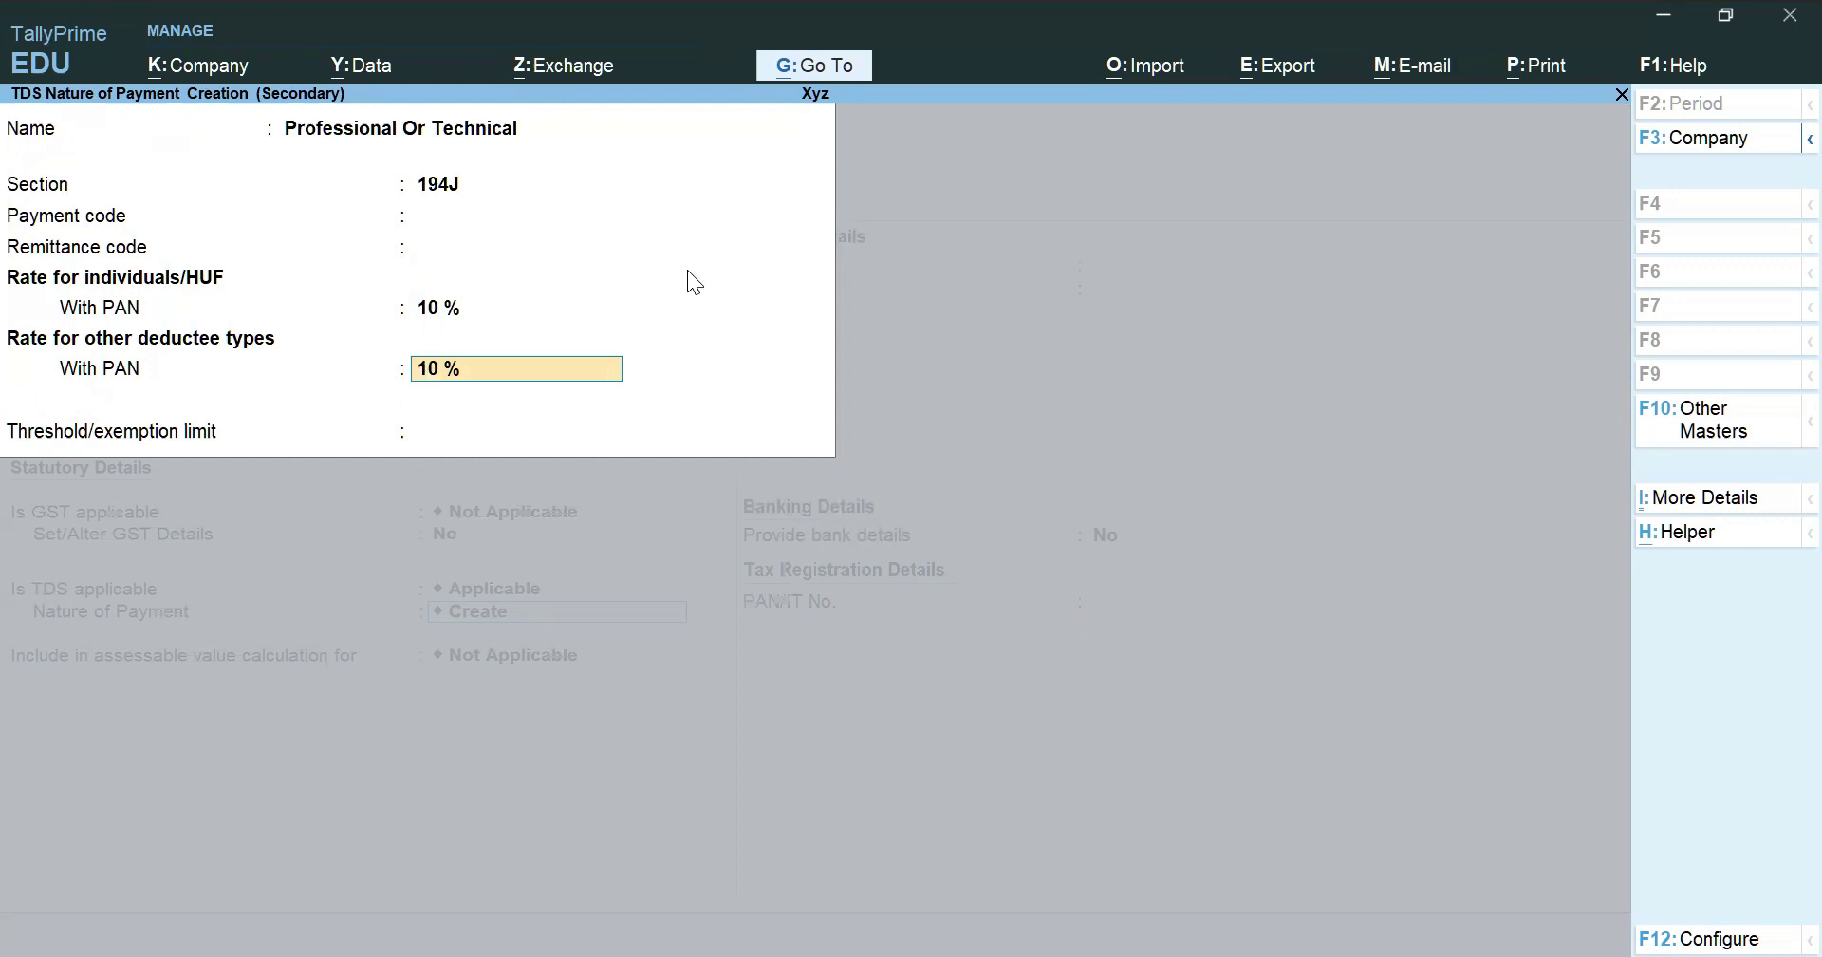
{"action": "key", "text": "Return"}
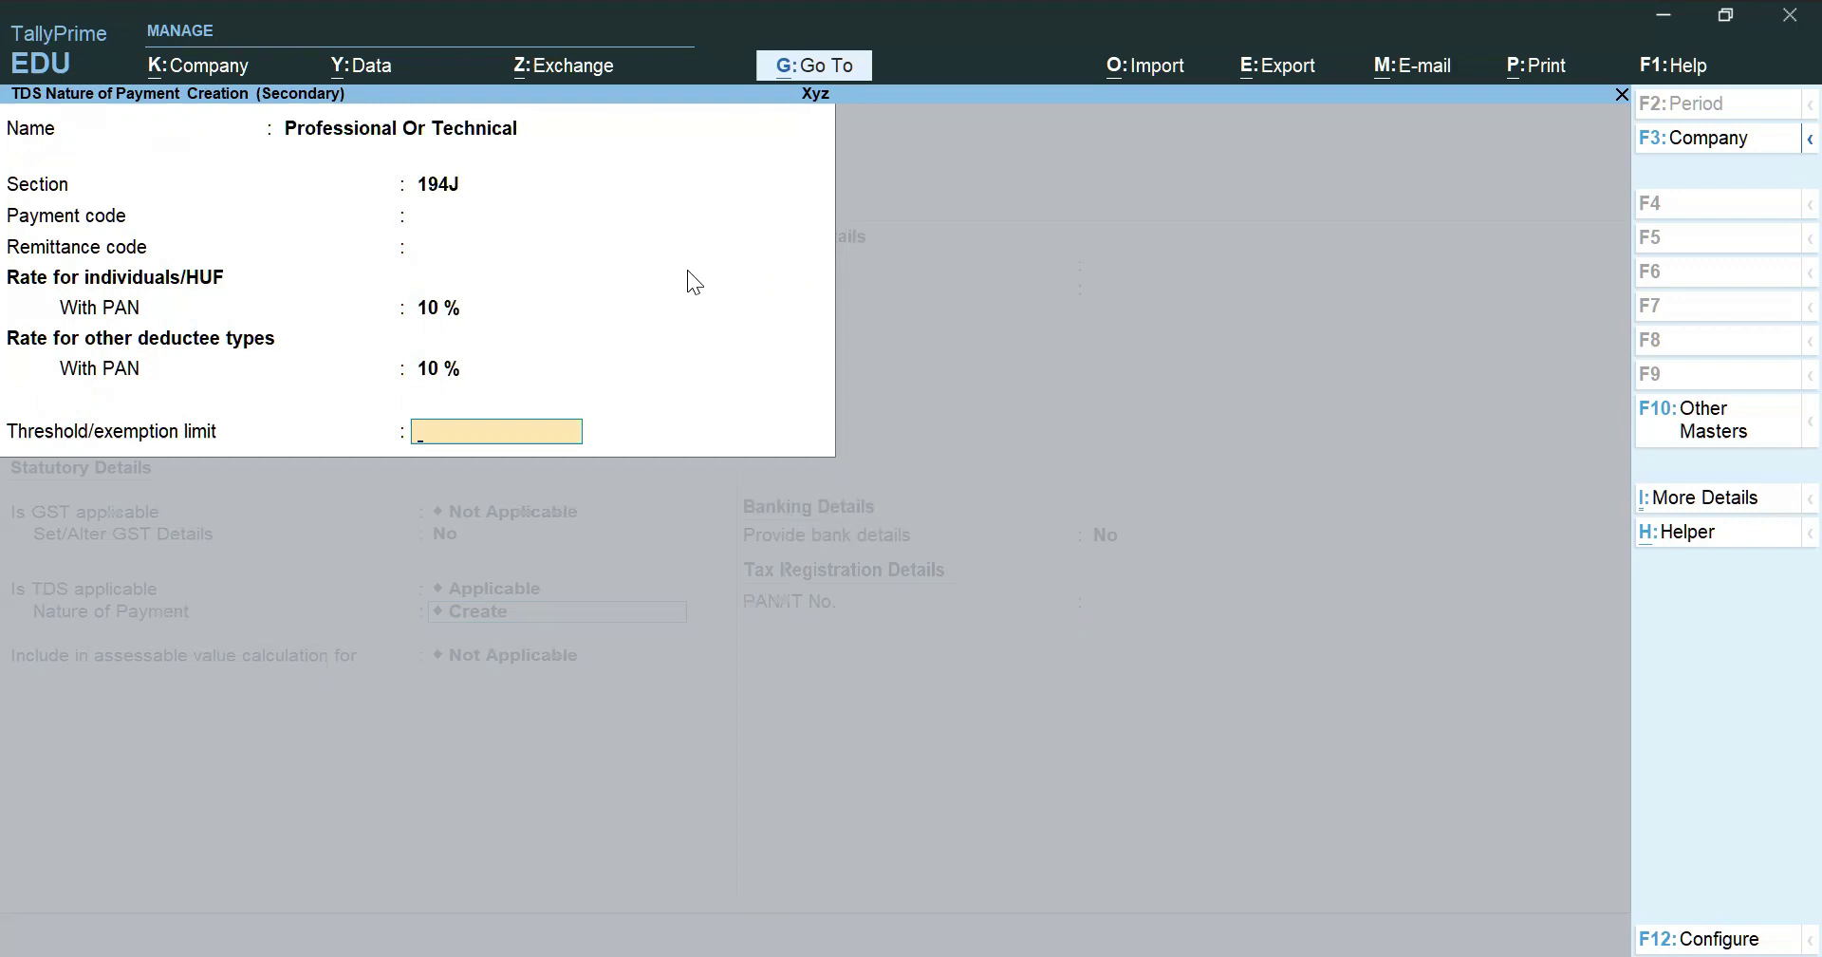
{"action": "type", "text": "30000"}
{"action": "key", "text": "Return"}
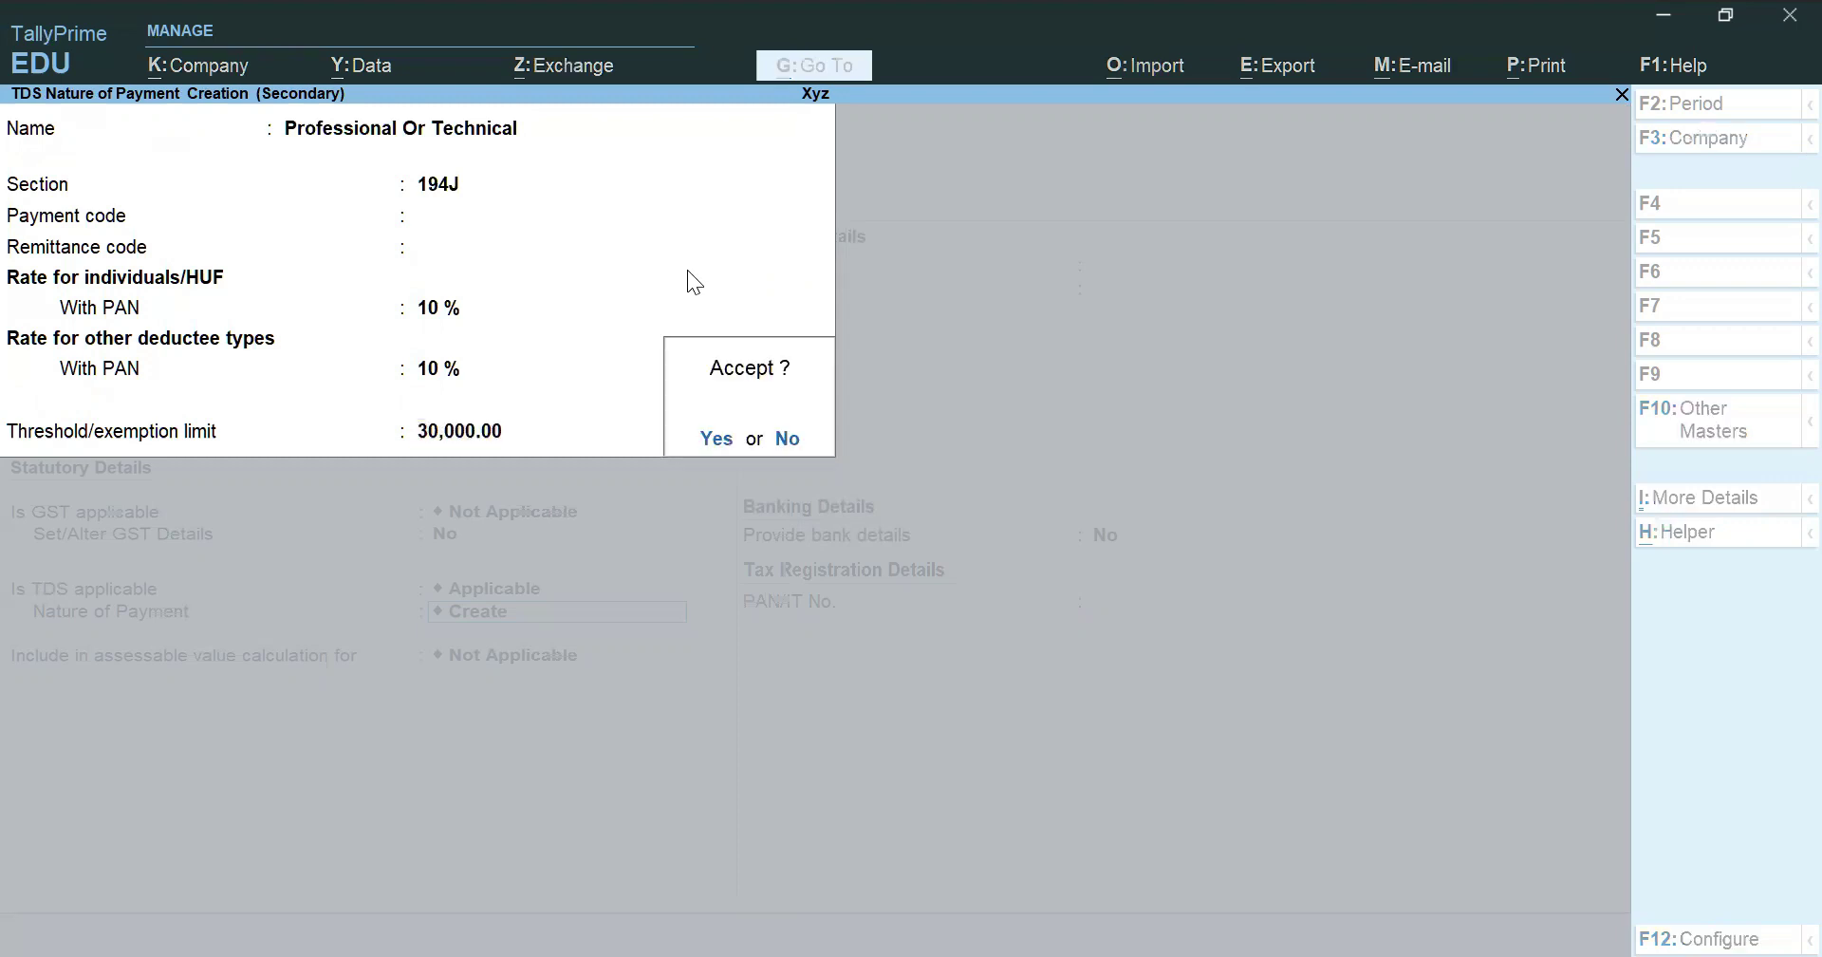
{"action": "key", "text": "Return"}
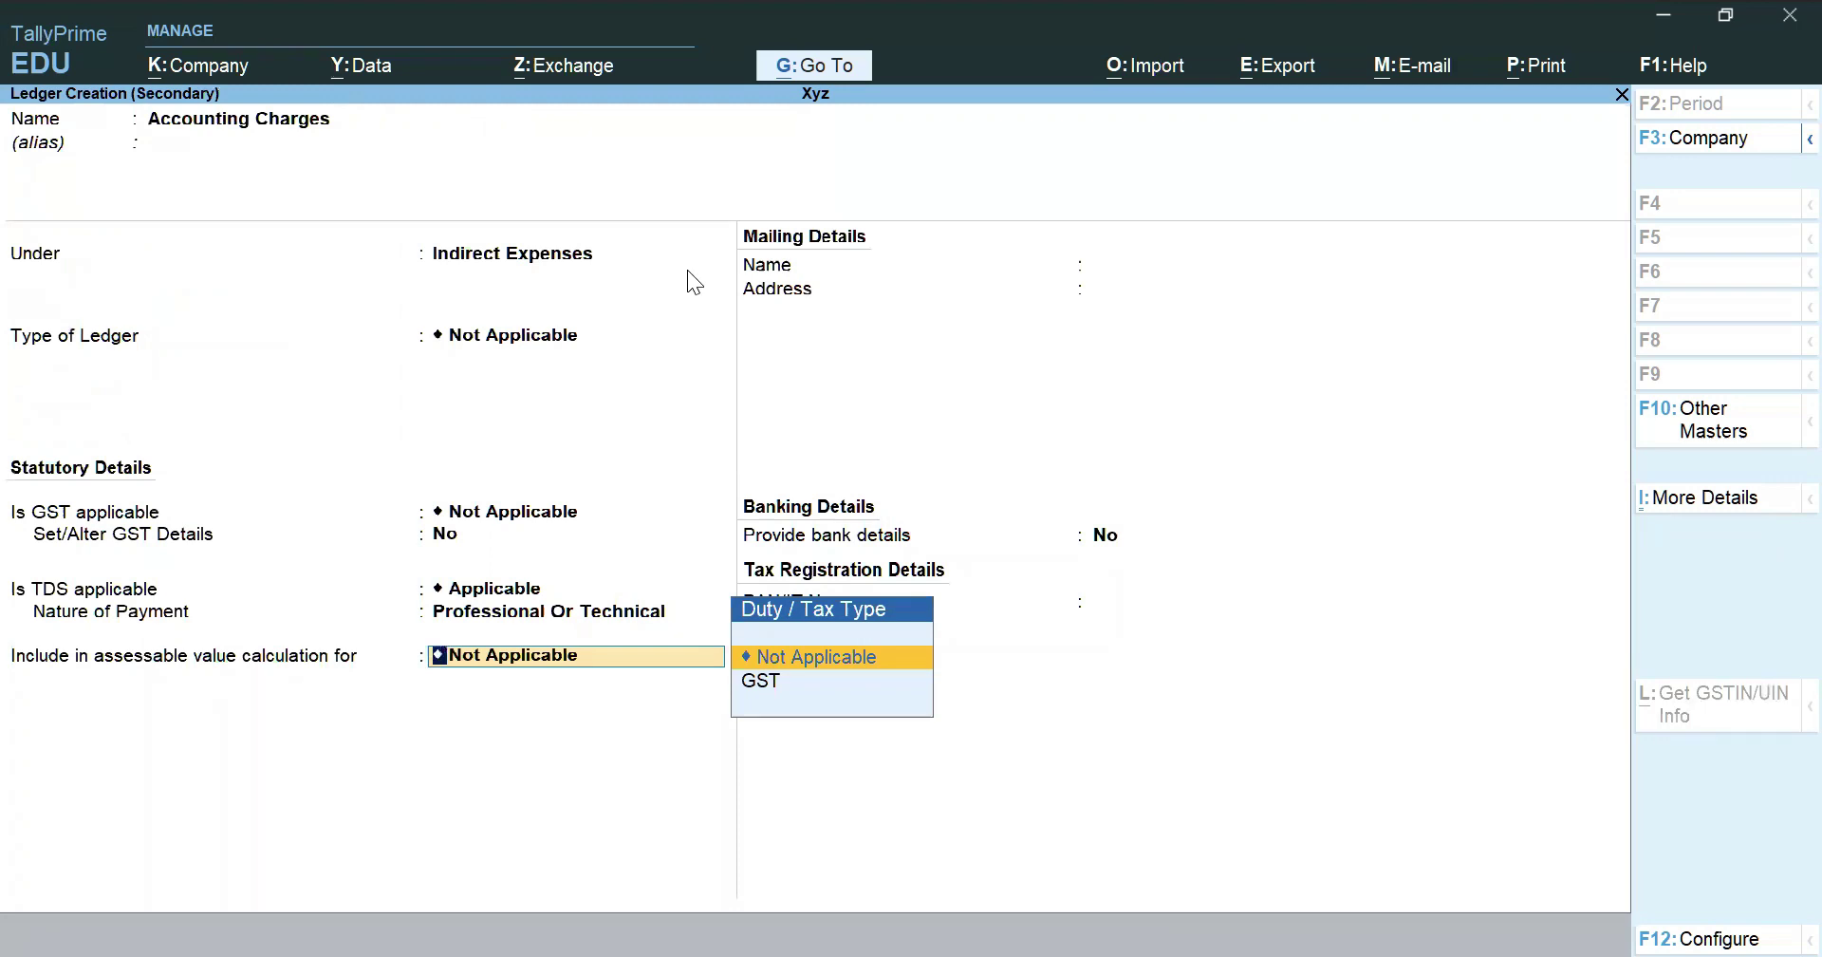
{"action": "key", "text": "Return"}
Save the Accounting Charges ledger and charge 40,000.00 to it on the voucher
{"action": "key", "text": "ctrl"}
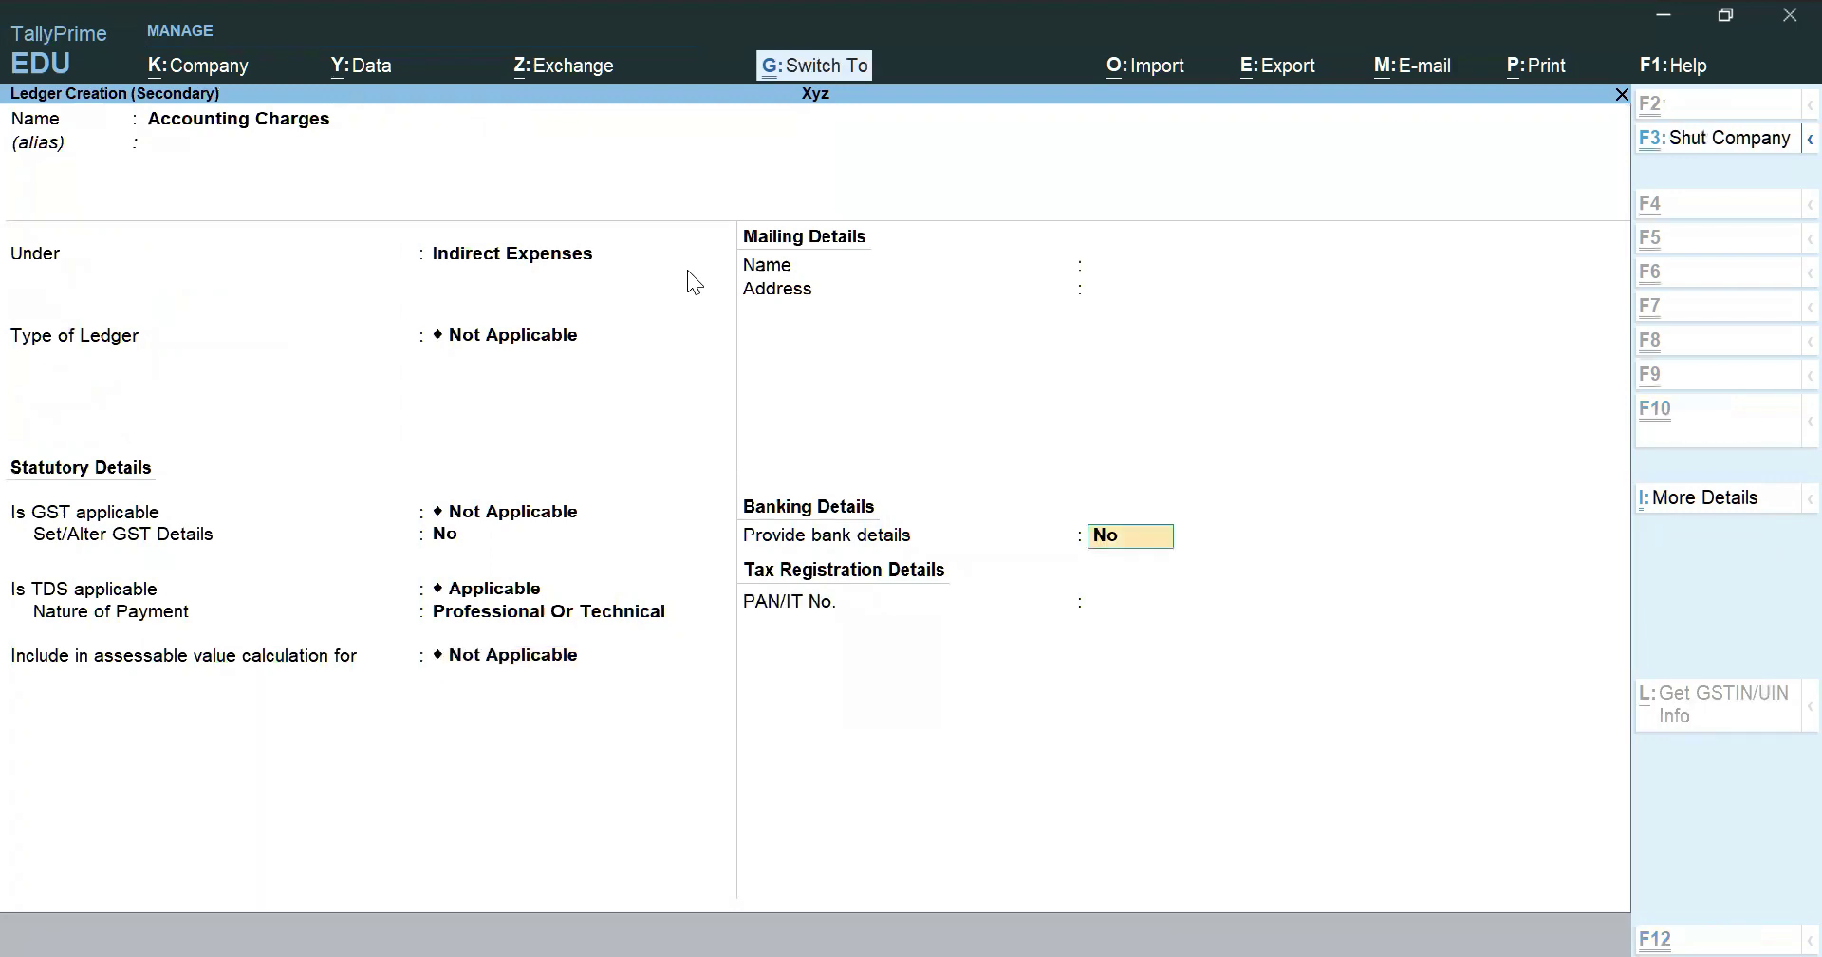
{"action": "key", "text": "ctrl+a"}
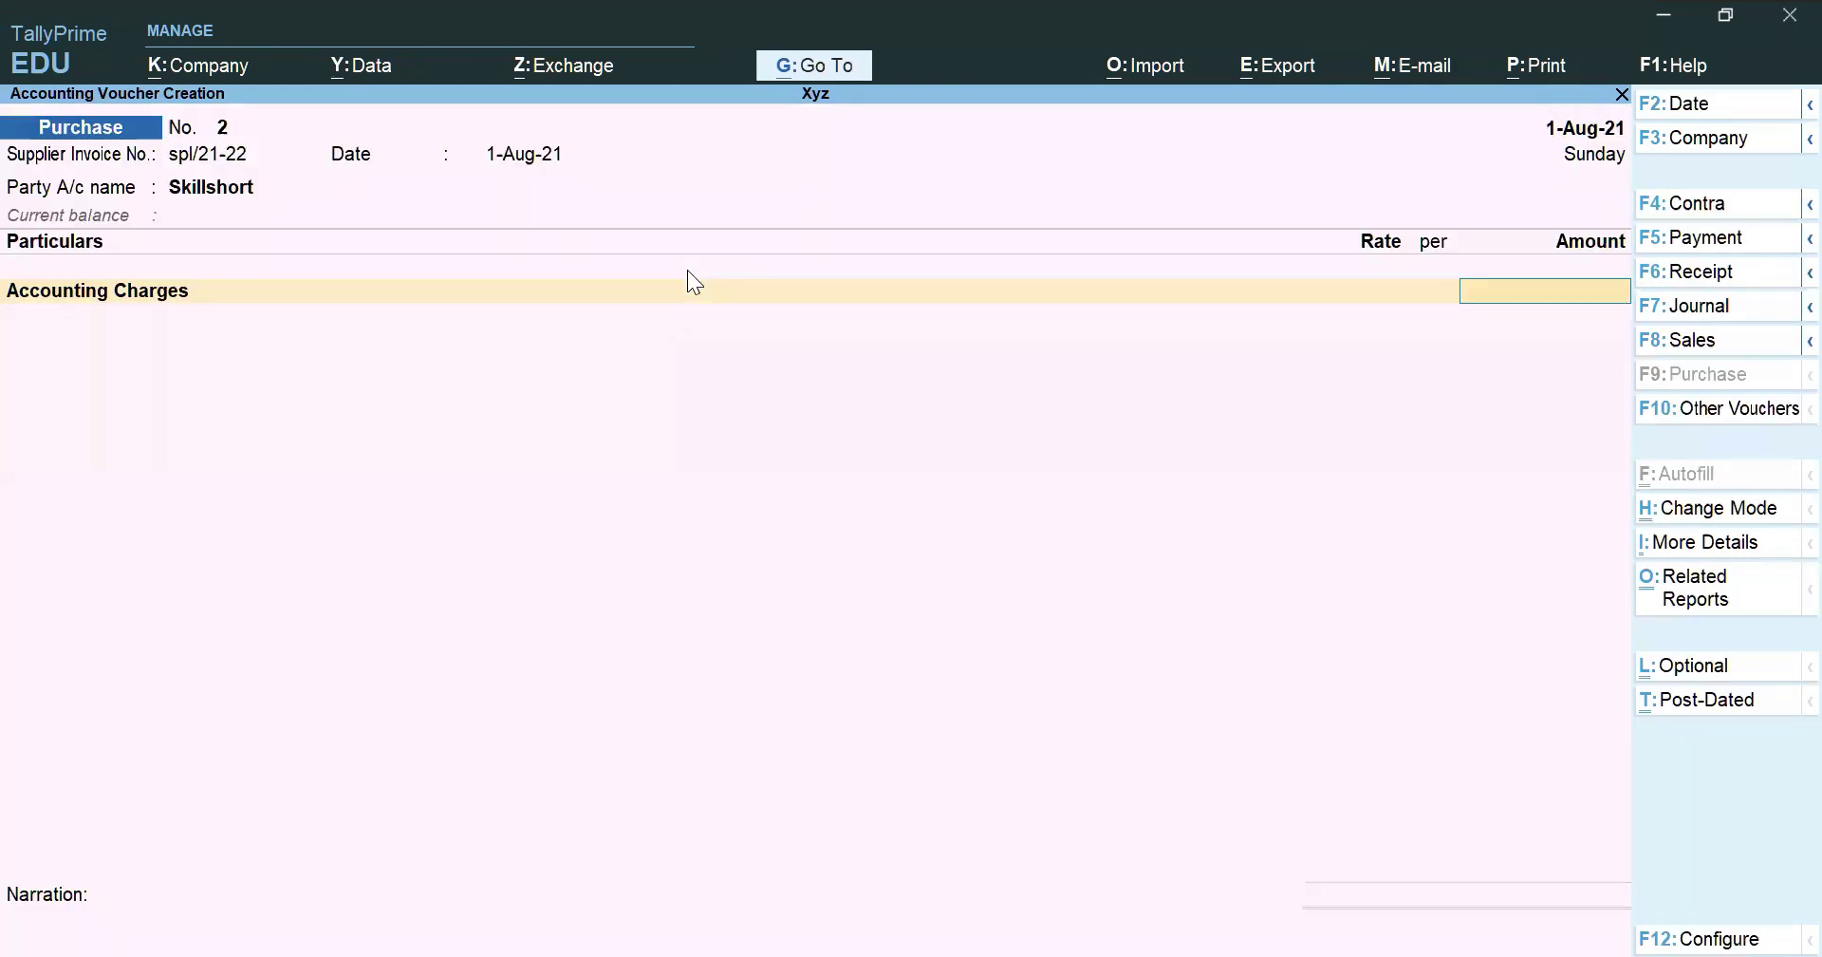
{"action": "type", "text": "40000"}
{"action": "key", "text": "Return"}
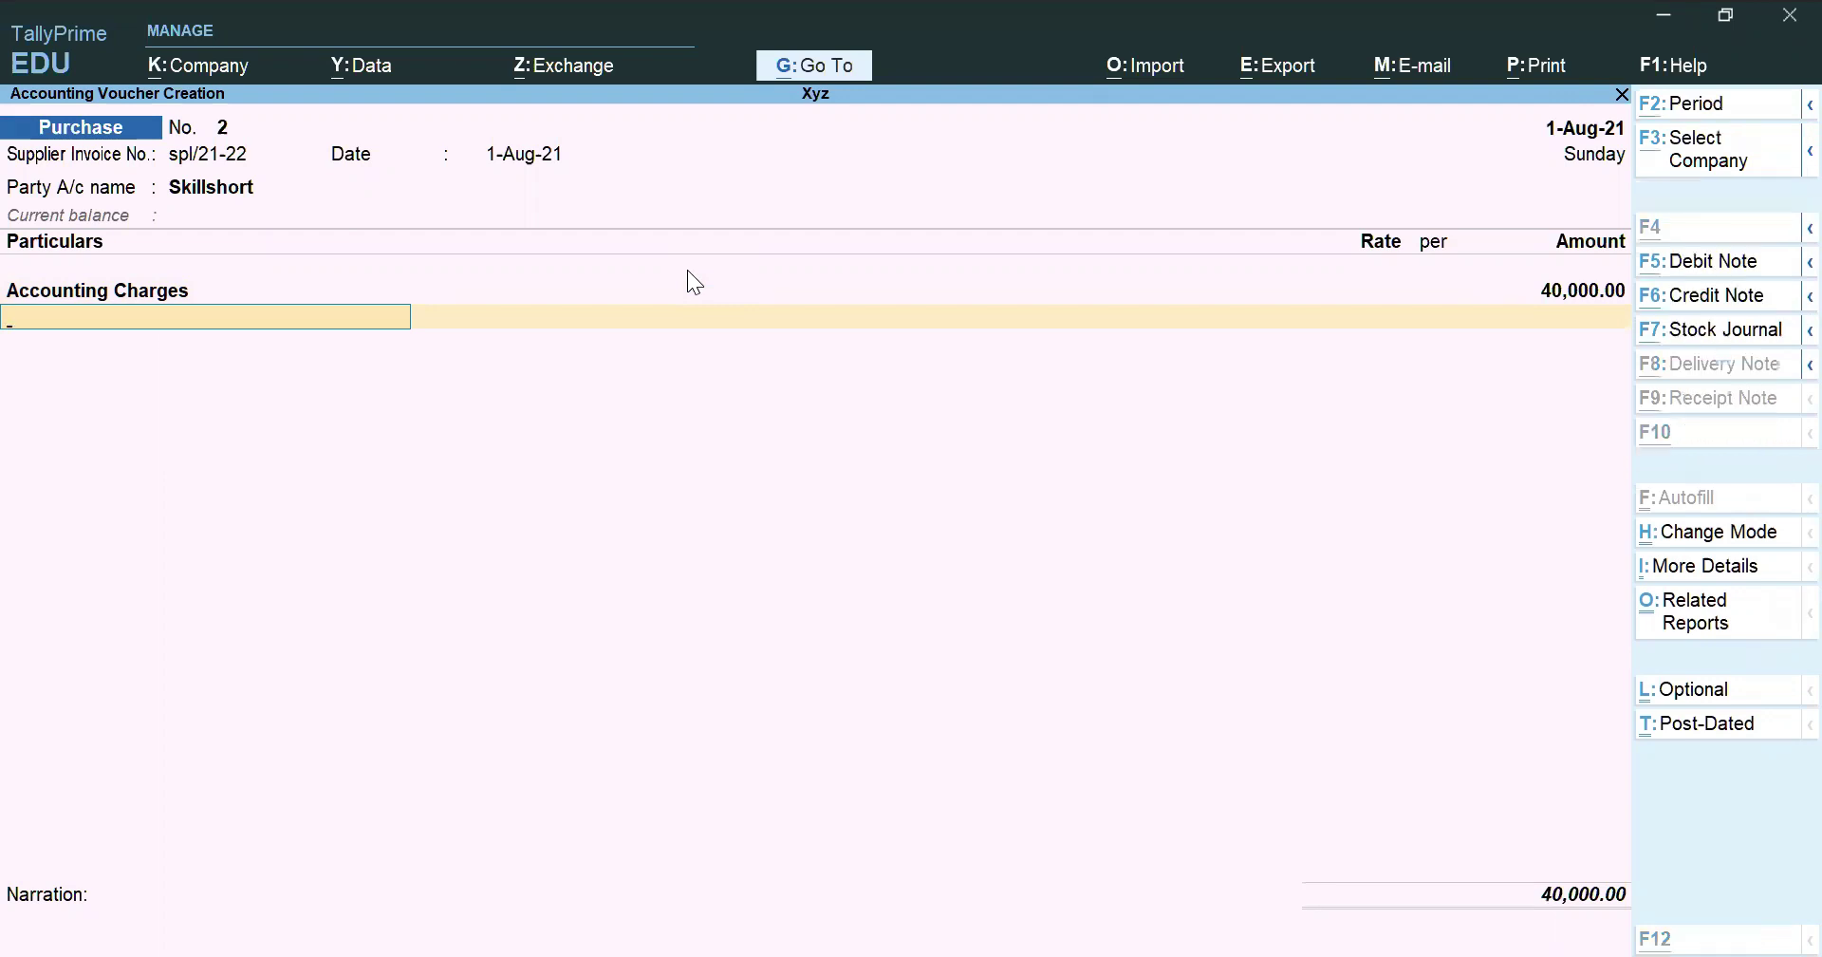
{"action": "key", "text": "alt+c"}
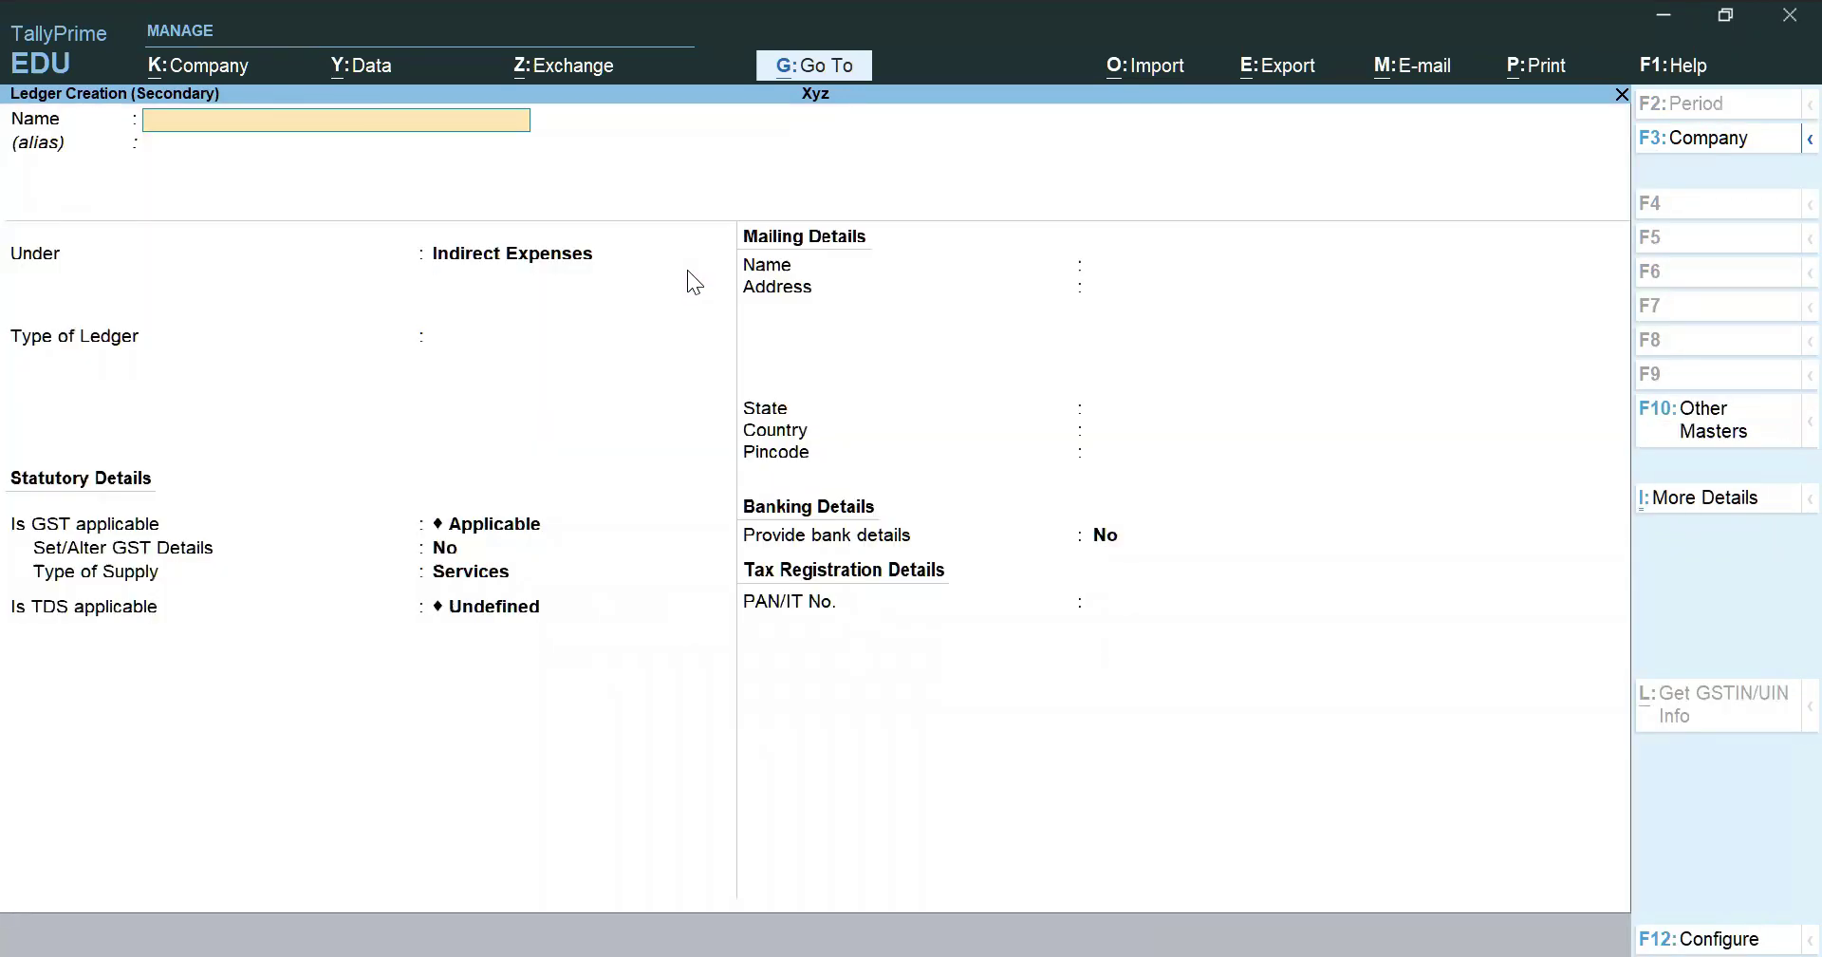
Create Tds Deducted under Duties & Taxes as a TDS ledger for Professional Or Technical
{"action": "type", "text": "Tds Deducted"}
{"action": "key", "text": "Return"}
{"action": "key", "text": "Return"}
{"action": "type", "text": "Dut"}
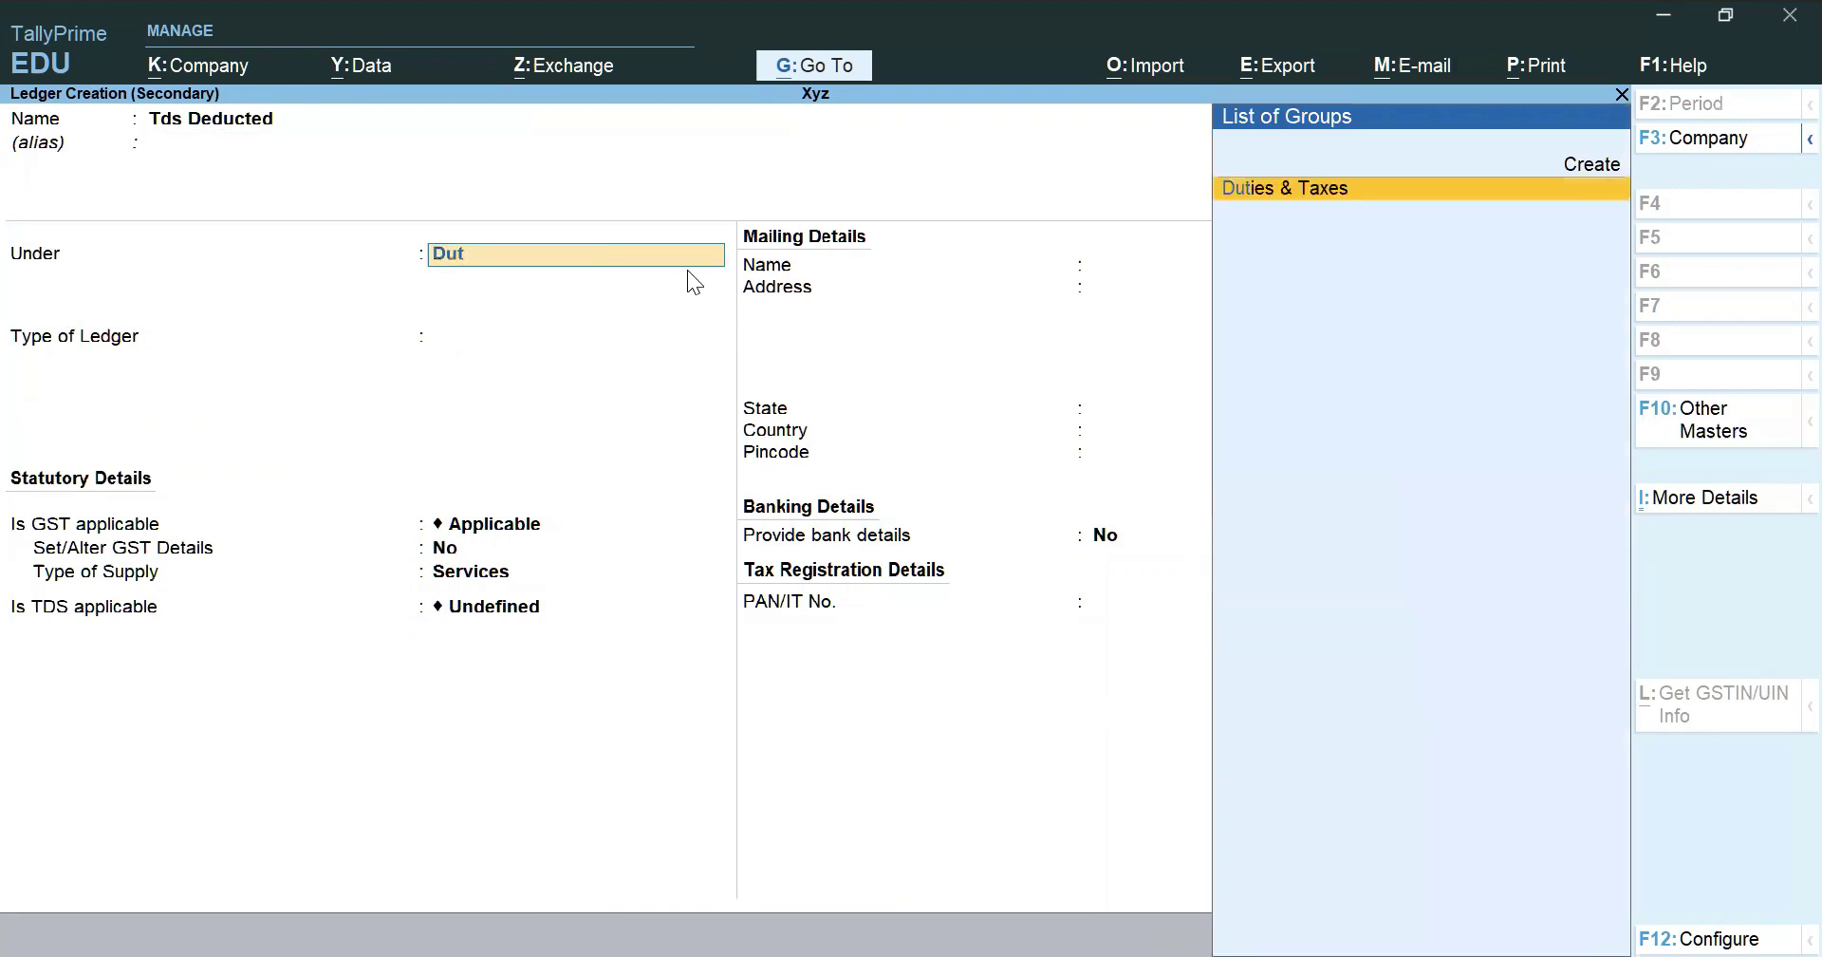
{"action": "key", "text": "Return"}
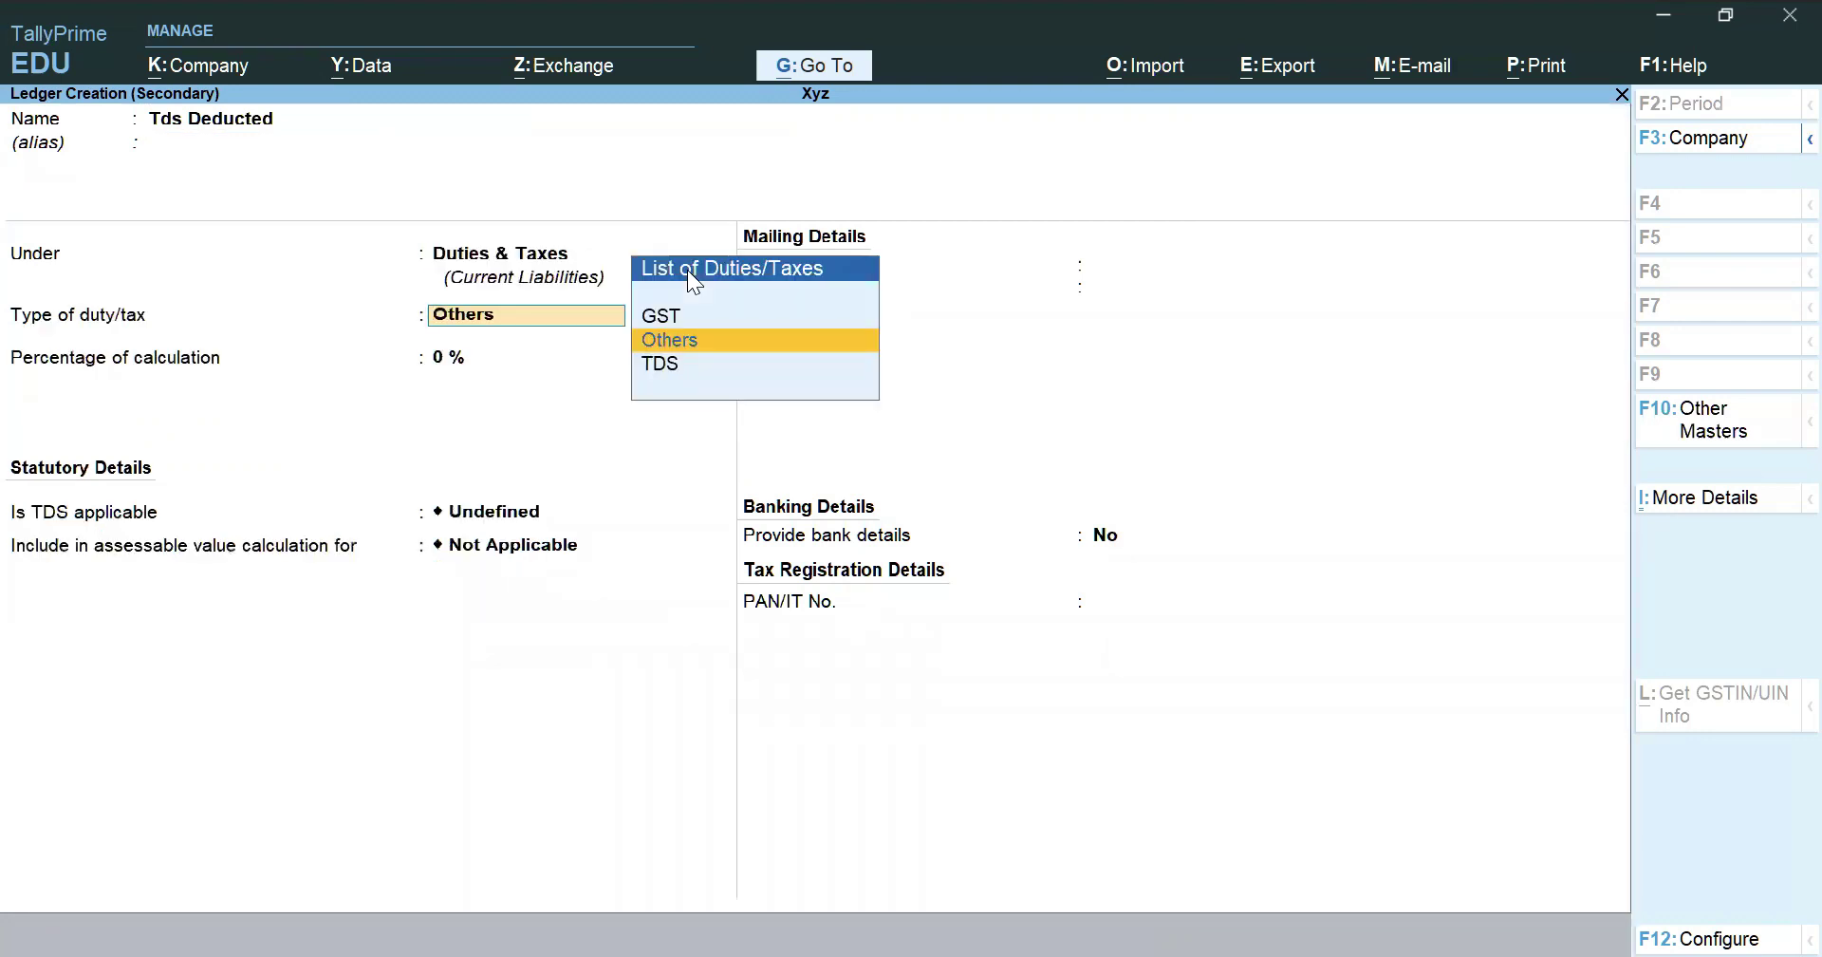
{"action": "key", "text": "Down"}
{"action": "key", "text": "Return"}
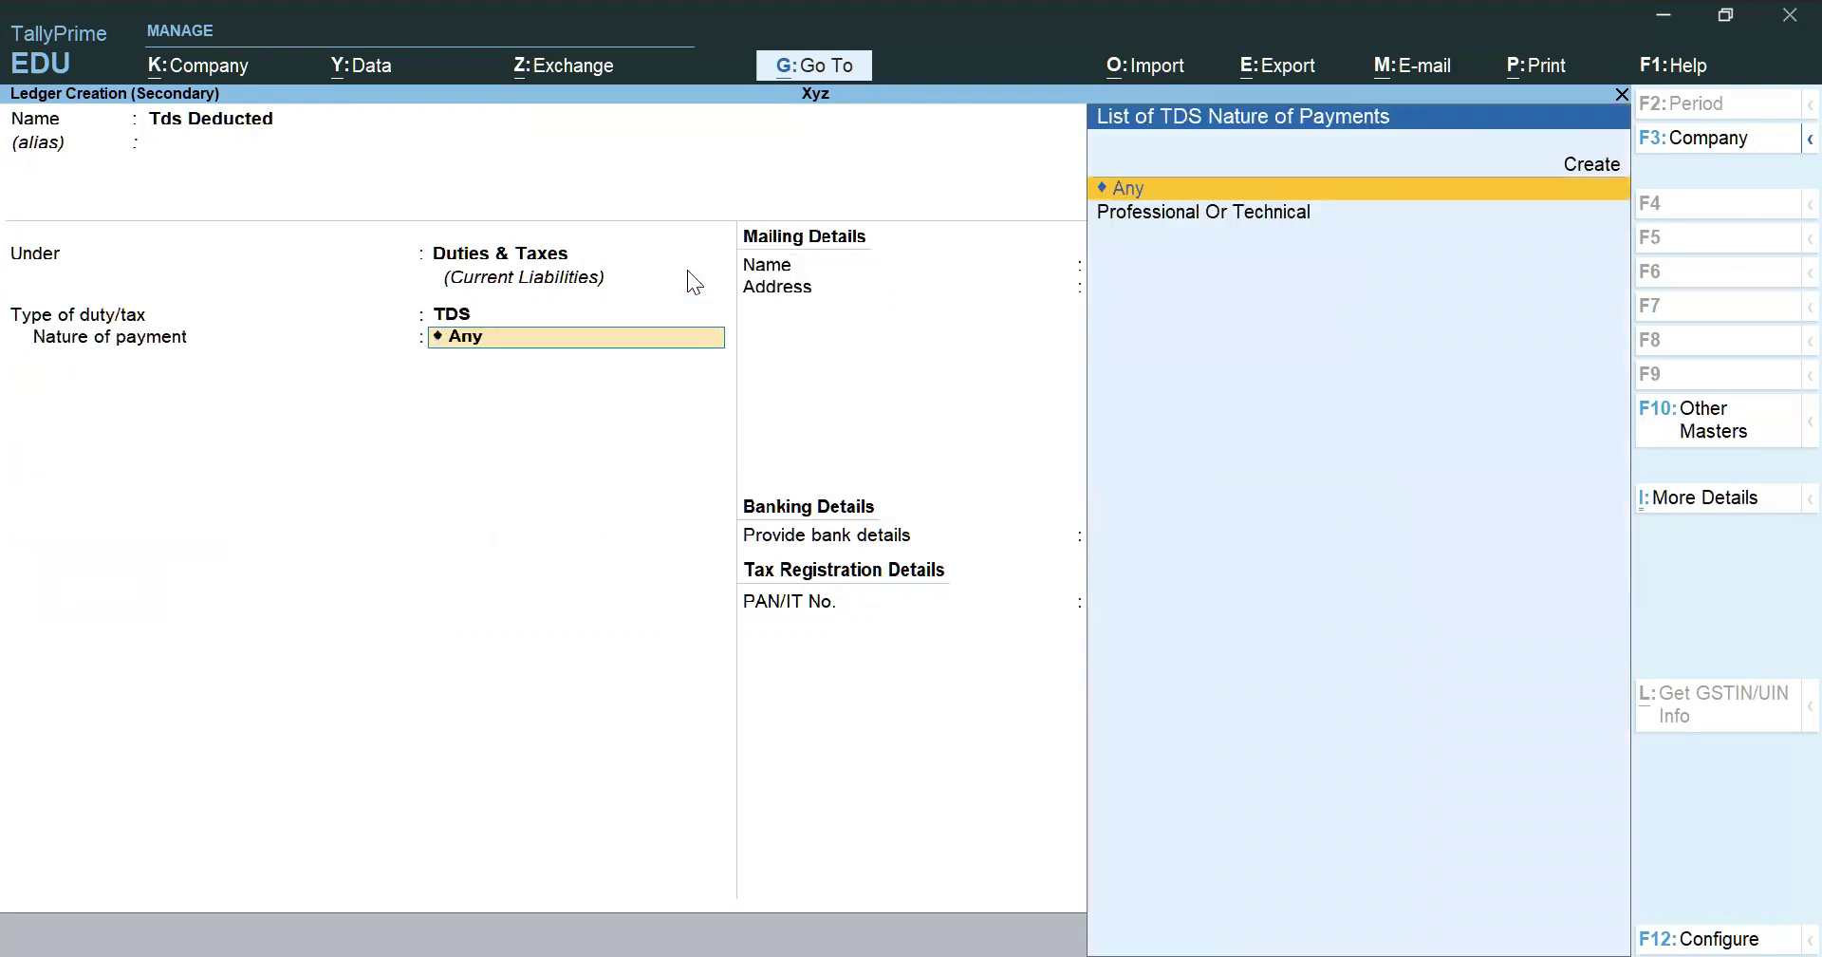
{"action": "key", "text": "Down"}
{"action": "key", "text": "Return"}
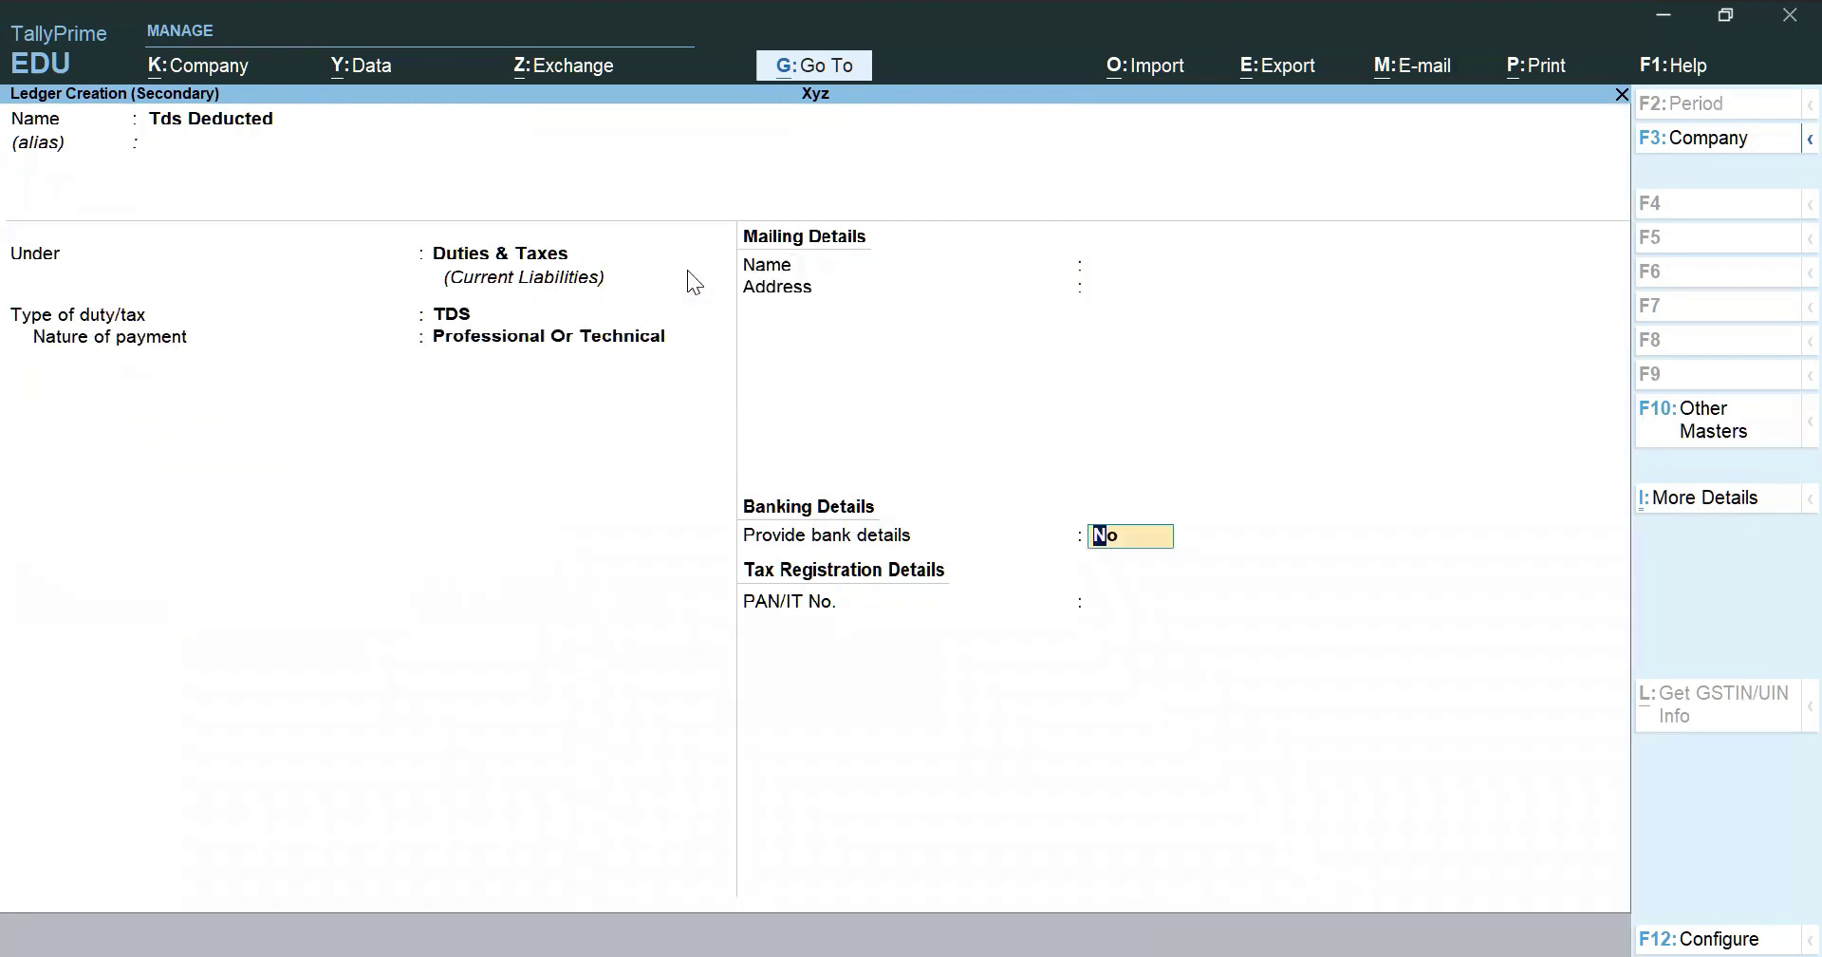
{"action": "key", "text": "ctrl+a"}
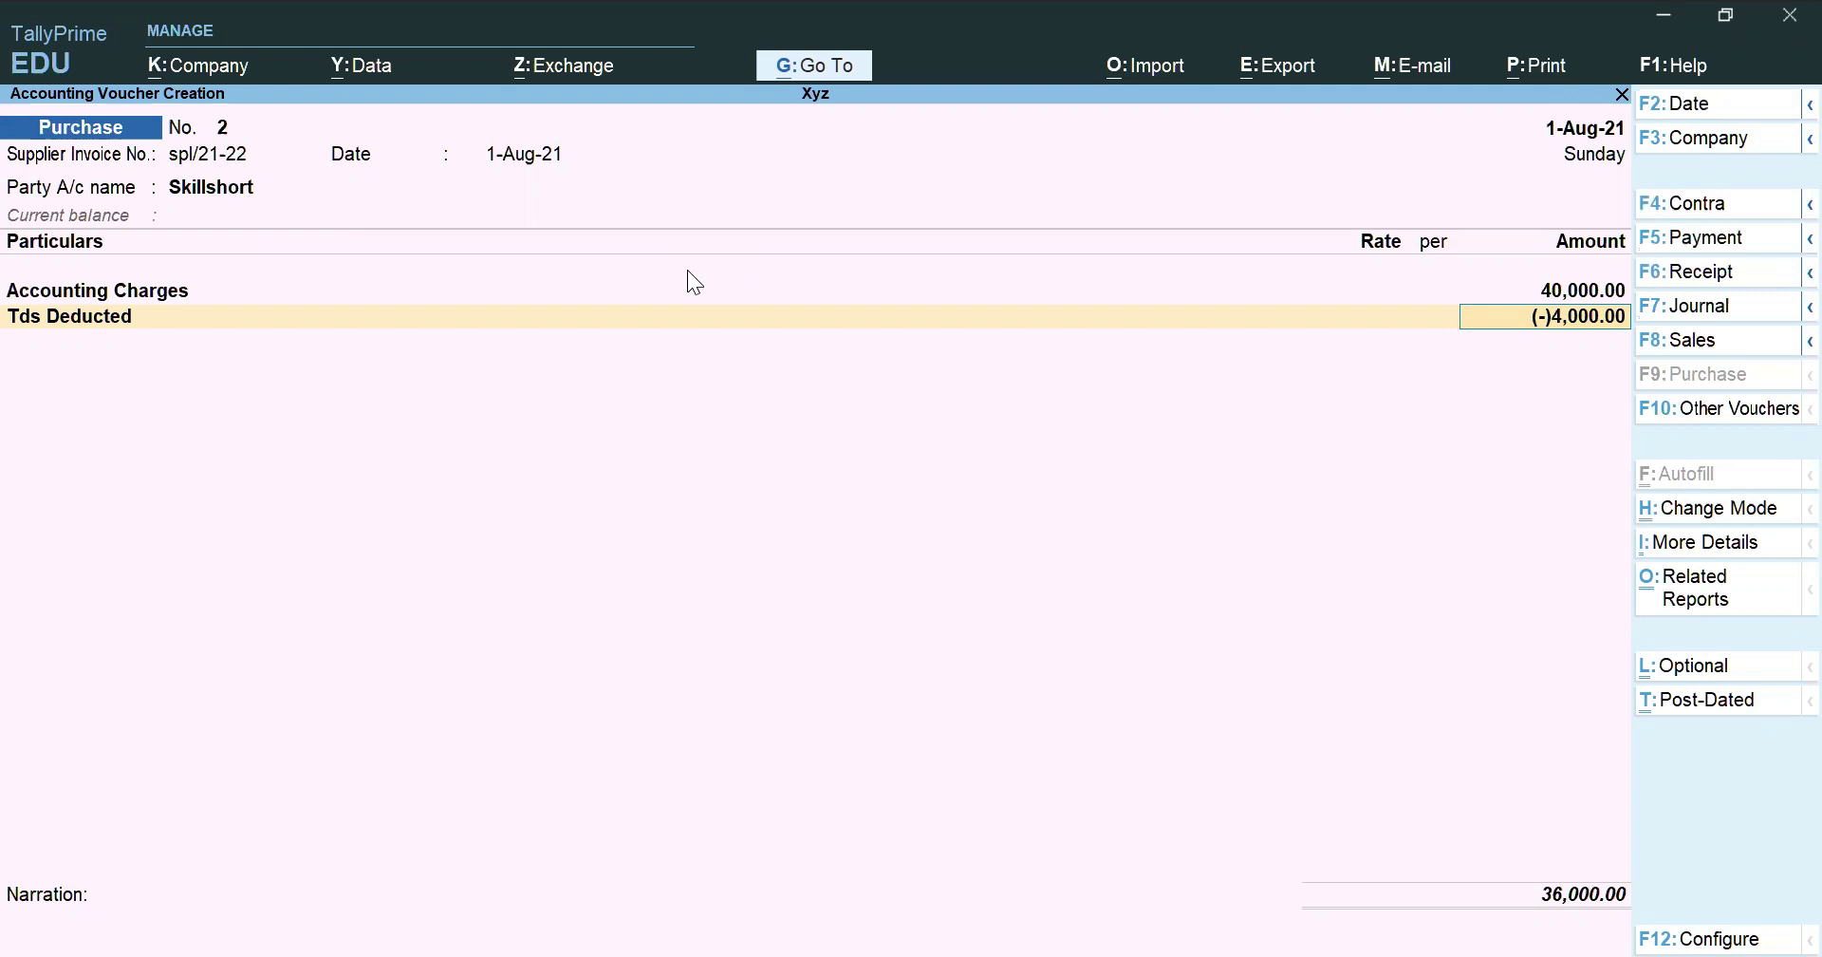
Save purchase voucher No. 2 at 36,000.00 with Tds Deducted (-)4,000.00
{"action": "key", "text": "ctrl"}
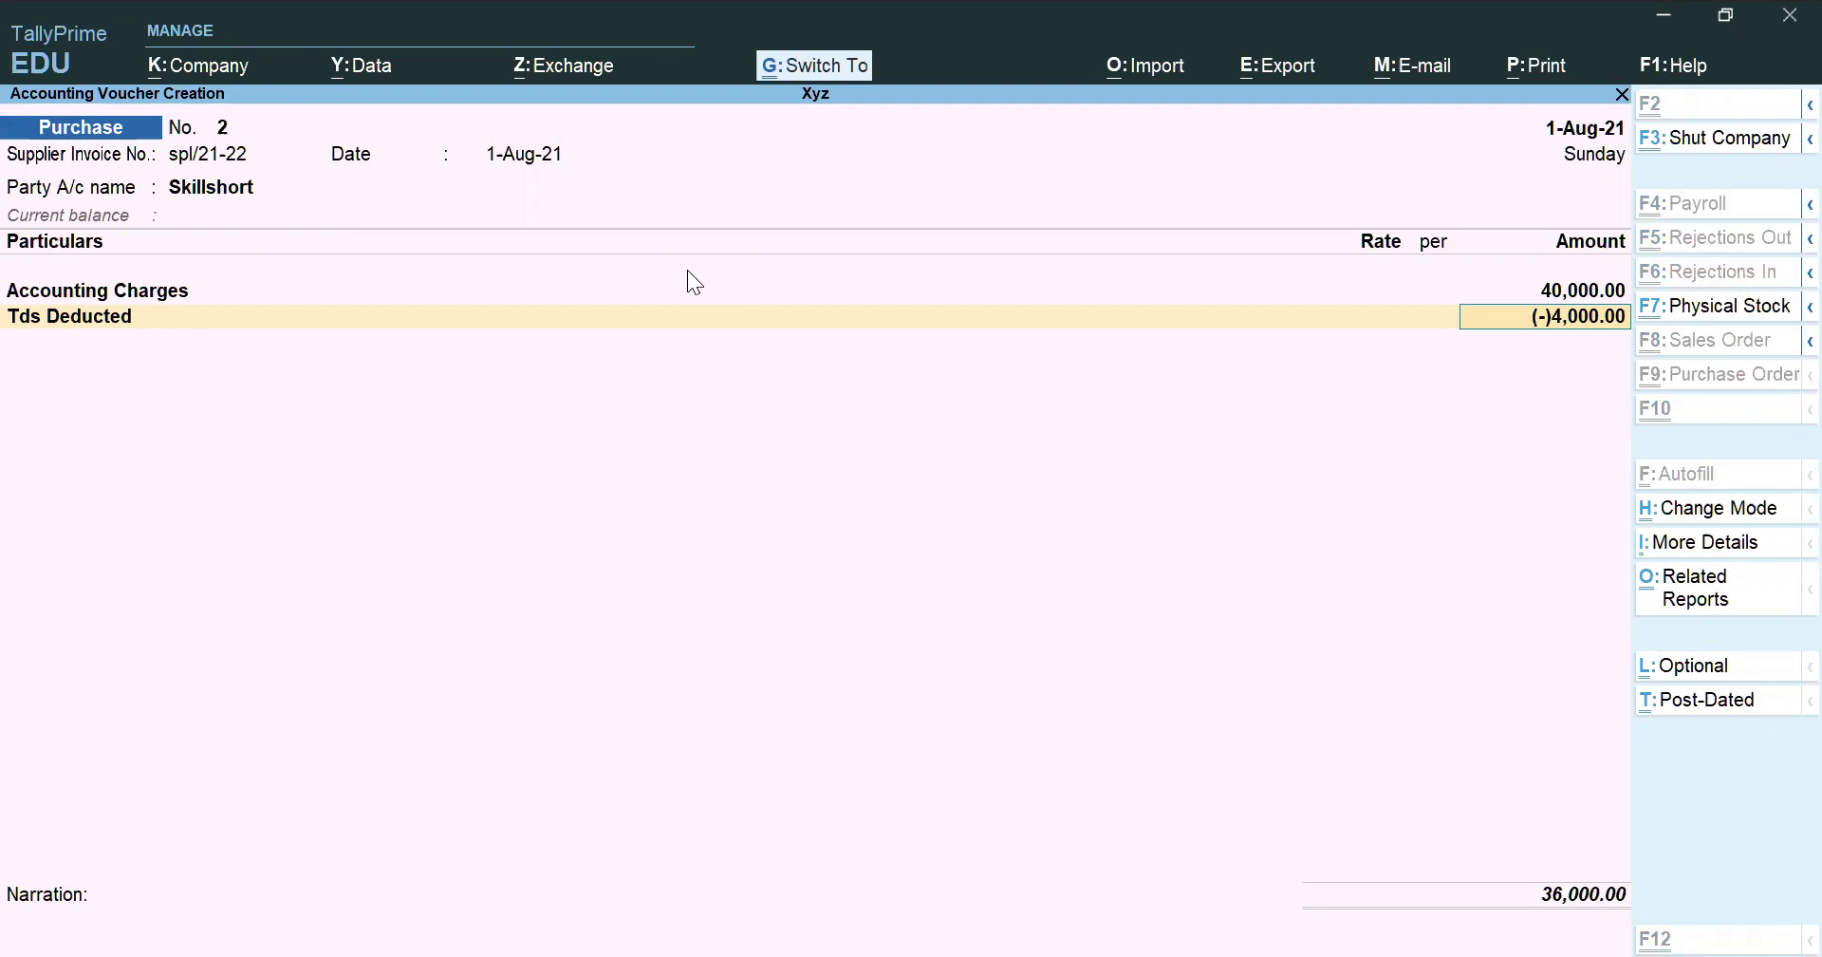
{"action": "key", "text": "ctrl+a"}
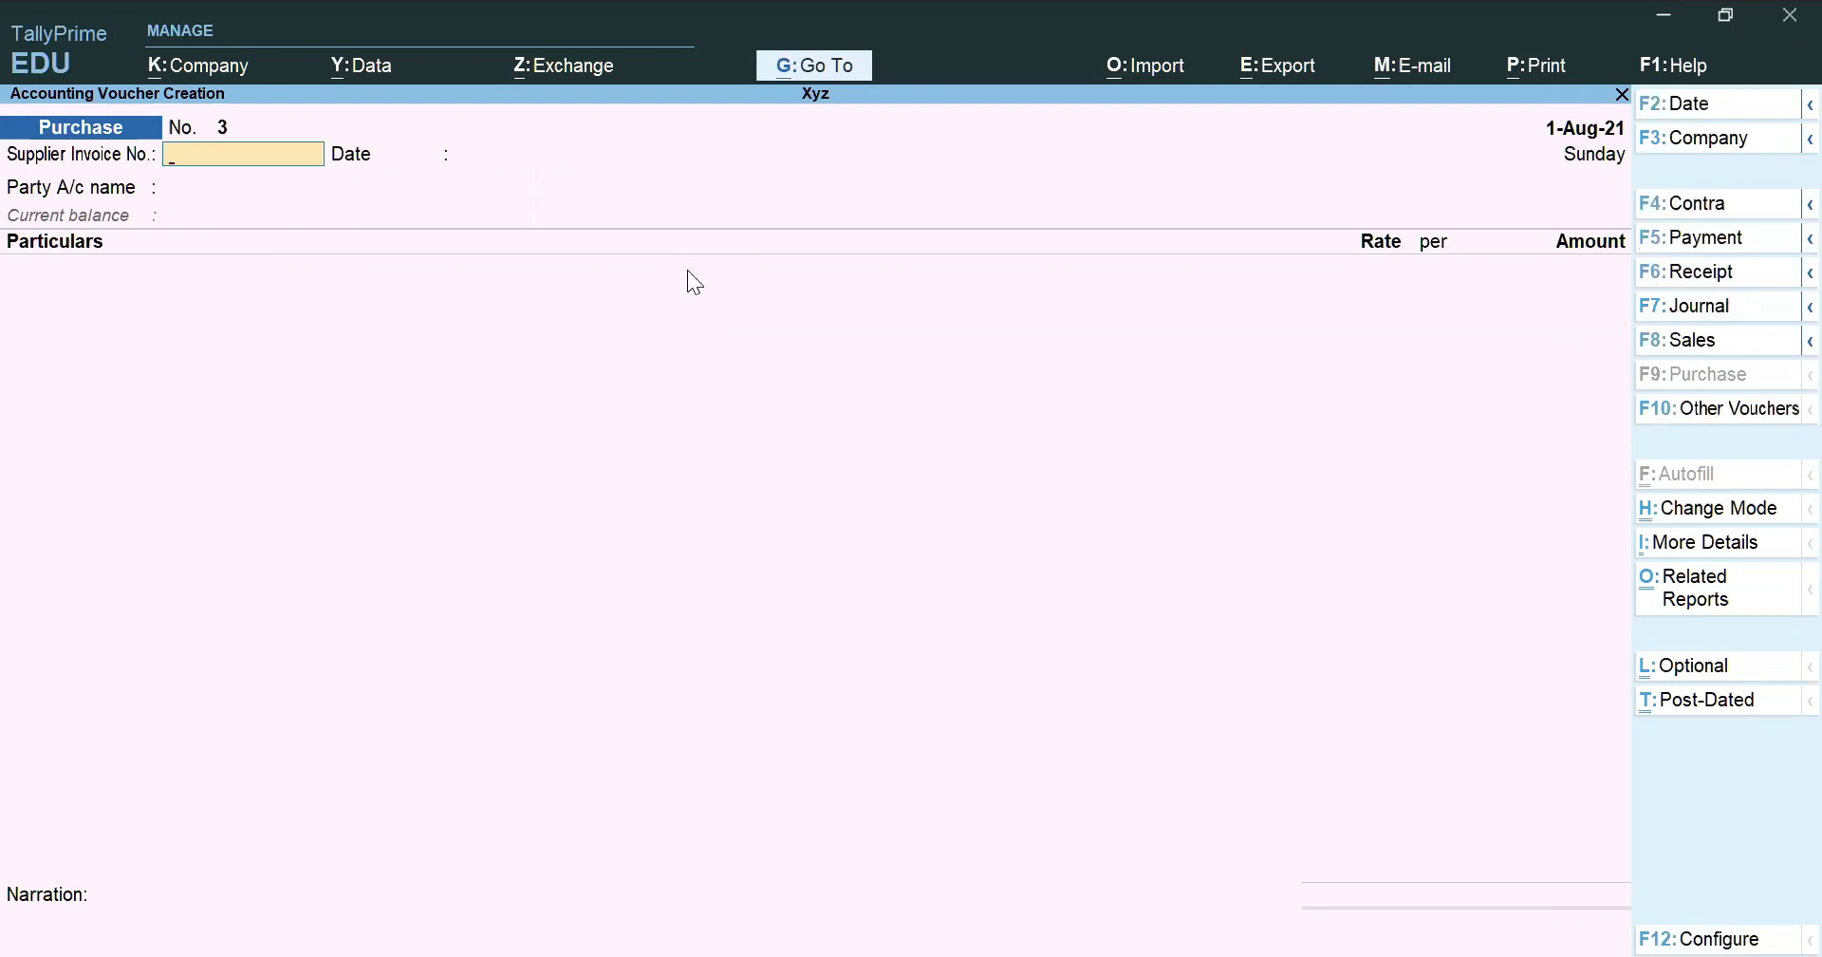
{"action": "key", "text": "Escape"}
{"action": "key", "text": "Down"}
{"action": "key", "text": "Down"}
{"action": "key", "text": "Down"}
{"action": "key", "text": "Down"}
{"action": "key", "text": "Up"}
{"action": "key", "text": "Return"}
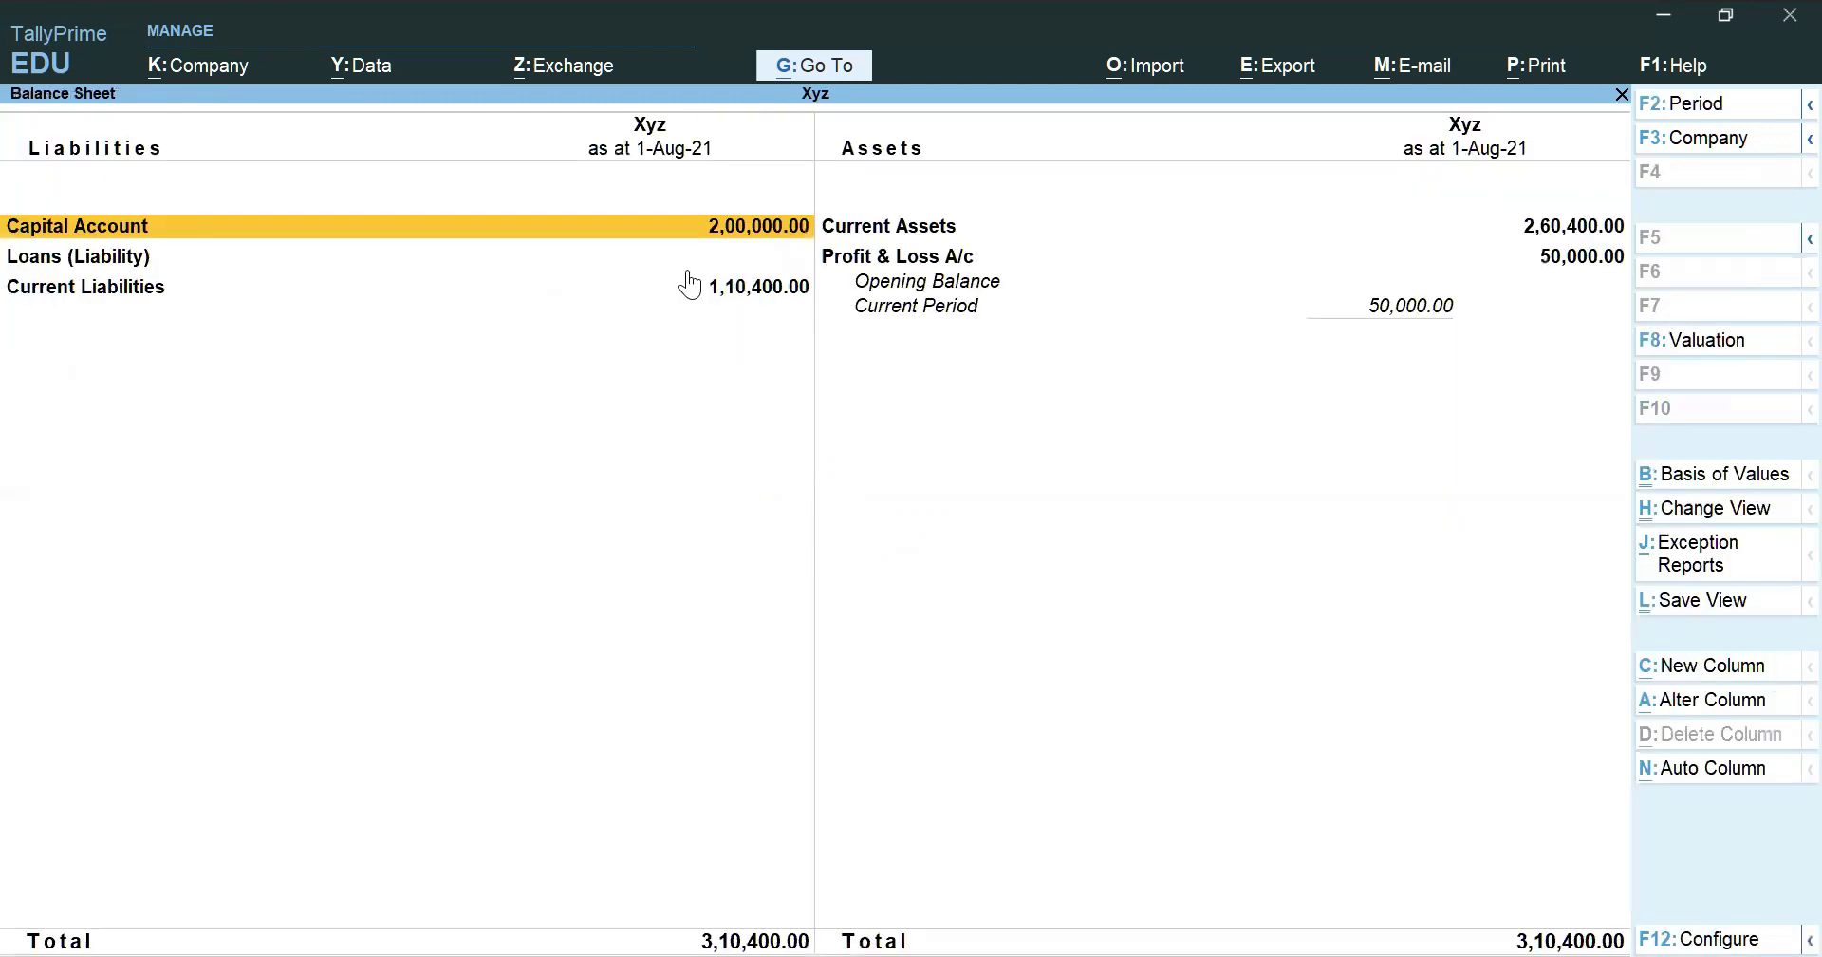
{"action": "key", "text": "alt+F5"}
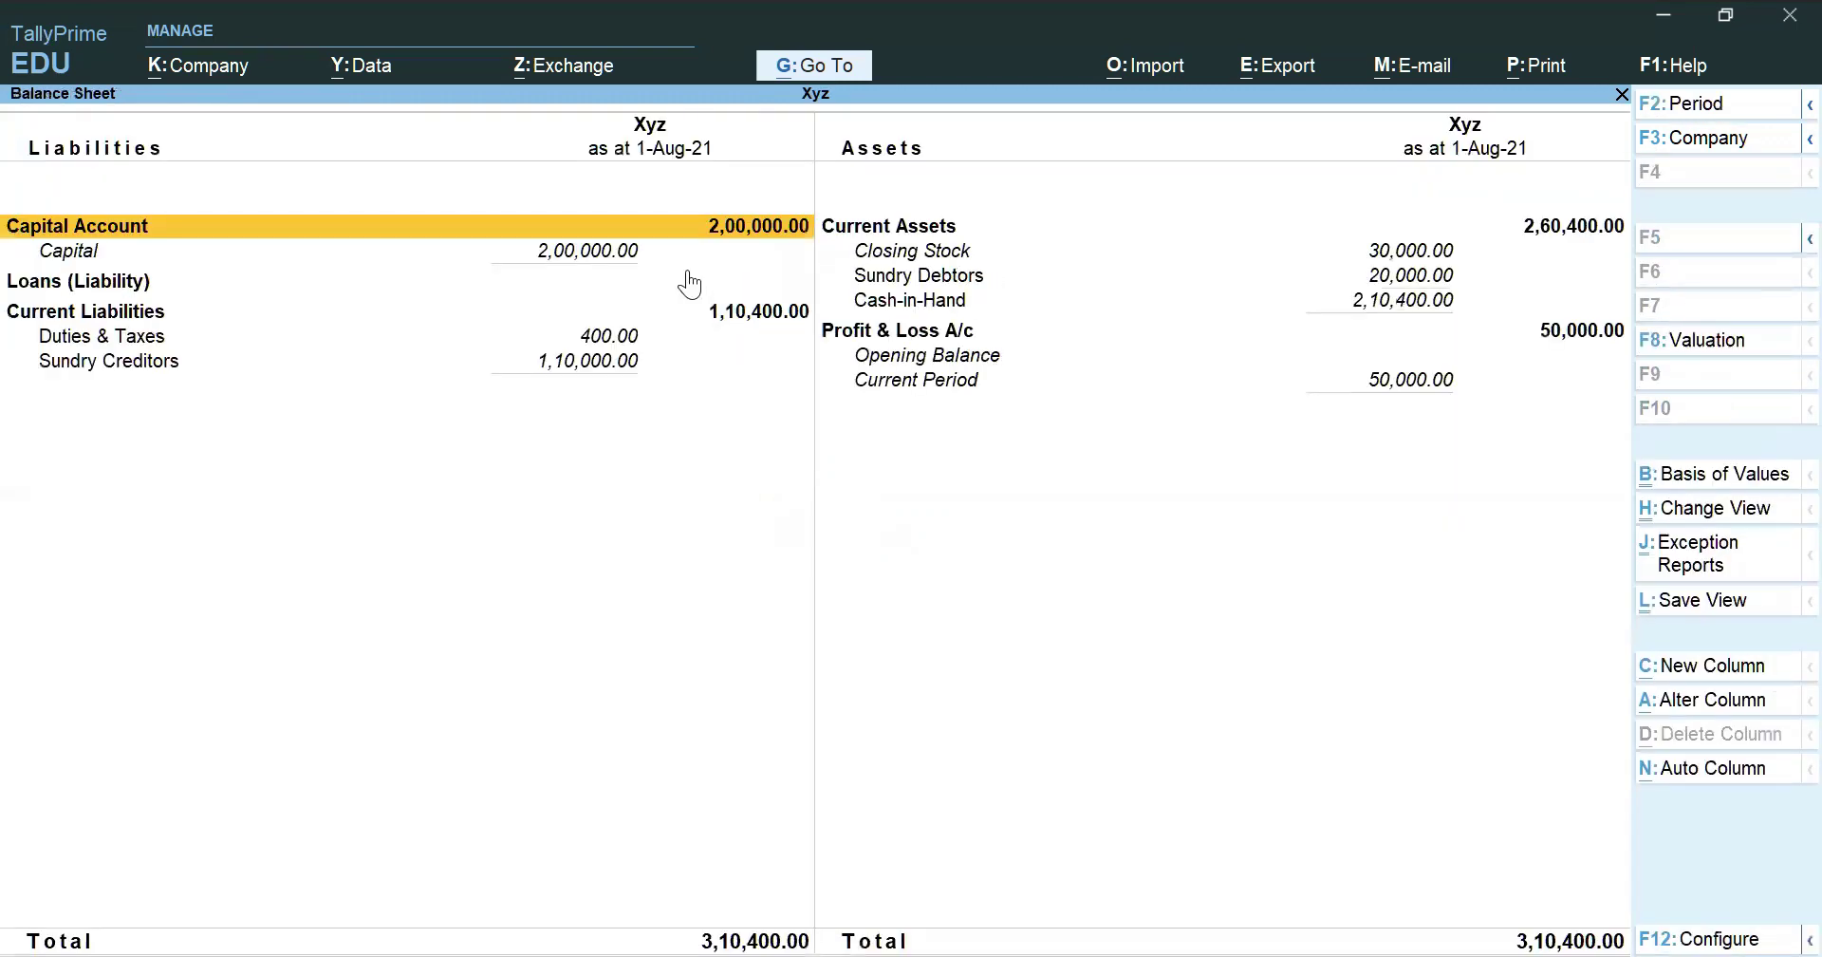
{"action": "key", "text": "Down"}
{"action": "key", "text": "Down"}
{"action": "key", "text": "Down"}
{"action": "key", "text": "Down"}
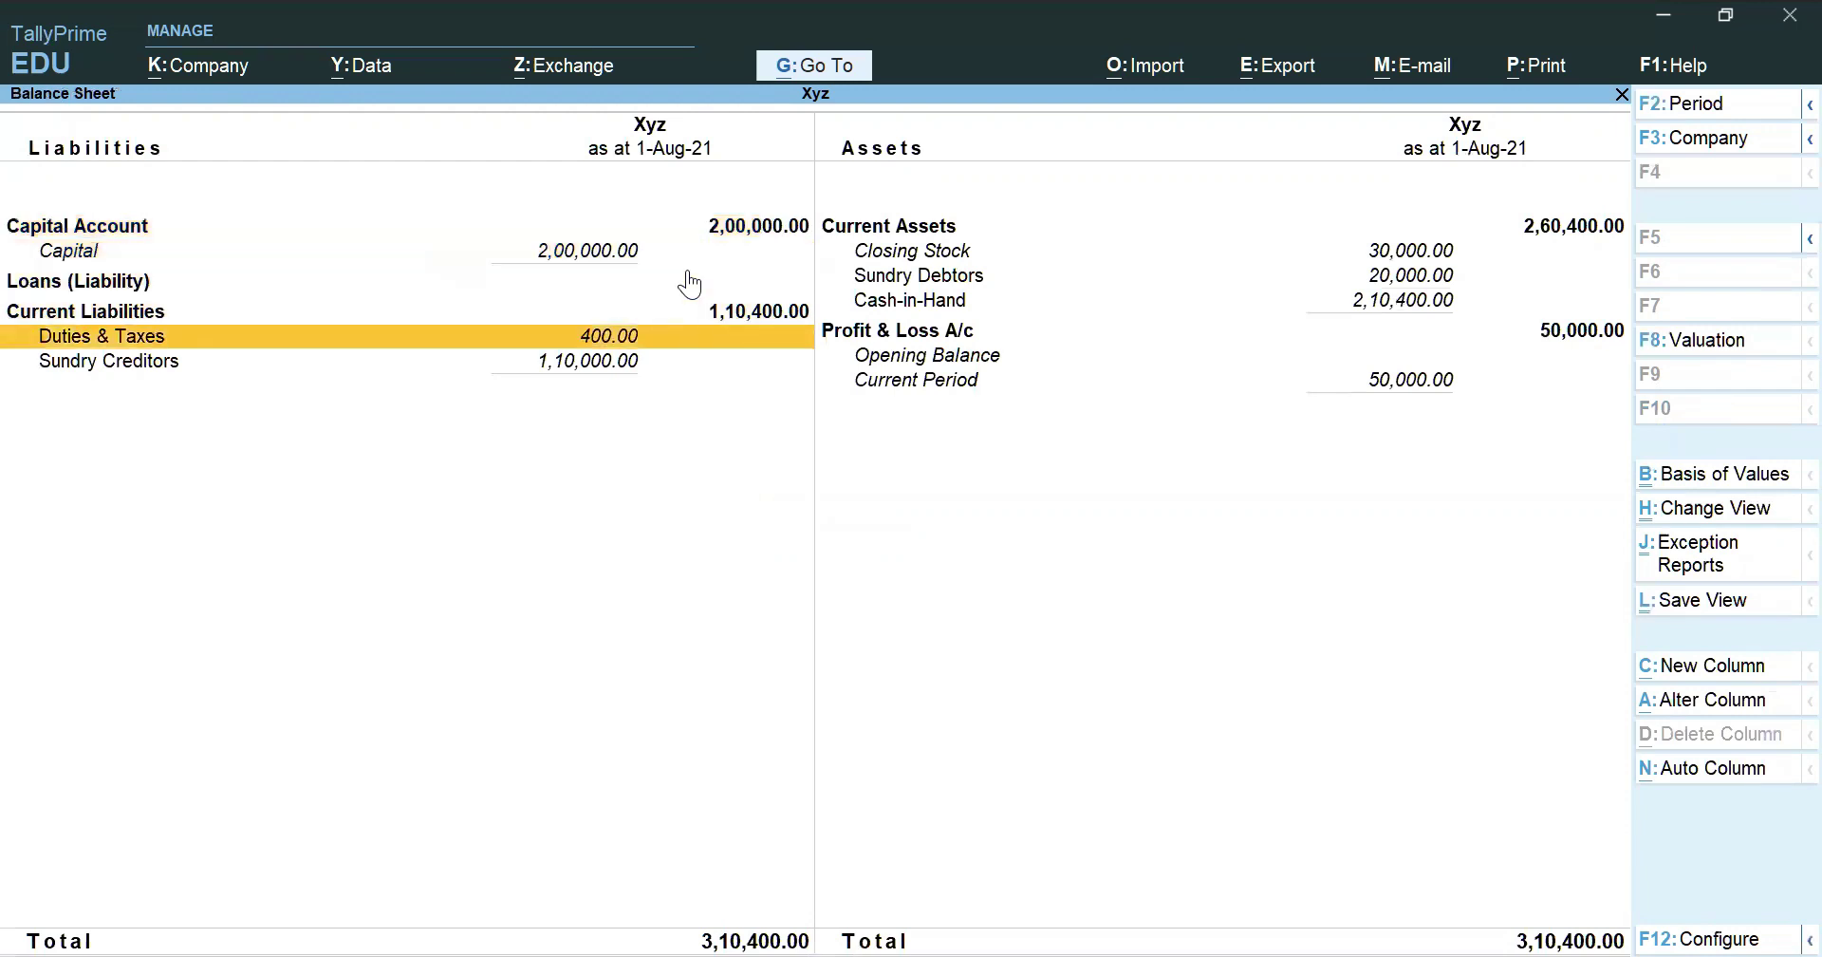
{"action": "key", "text": "Return"}
{"action": "key", "text": "Down"}
{"action": "key", "text": "Down"}
{"action": "key", "text": "Down"}
{"action": "key", "text": "Down"}
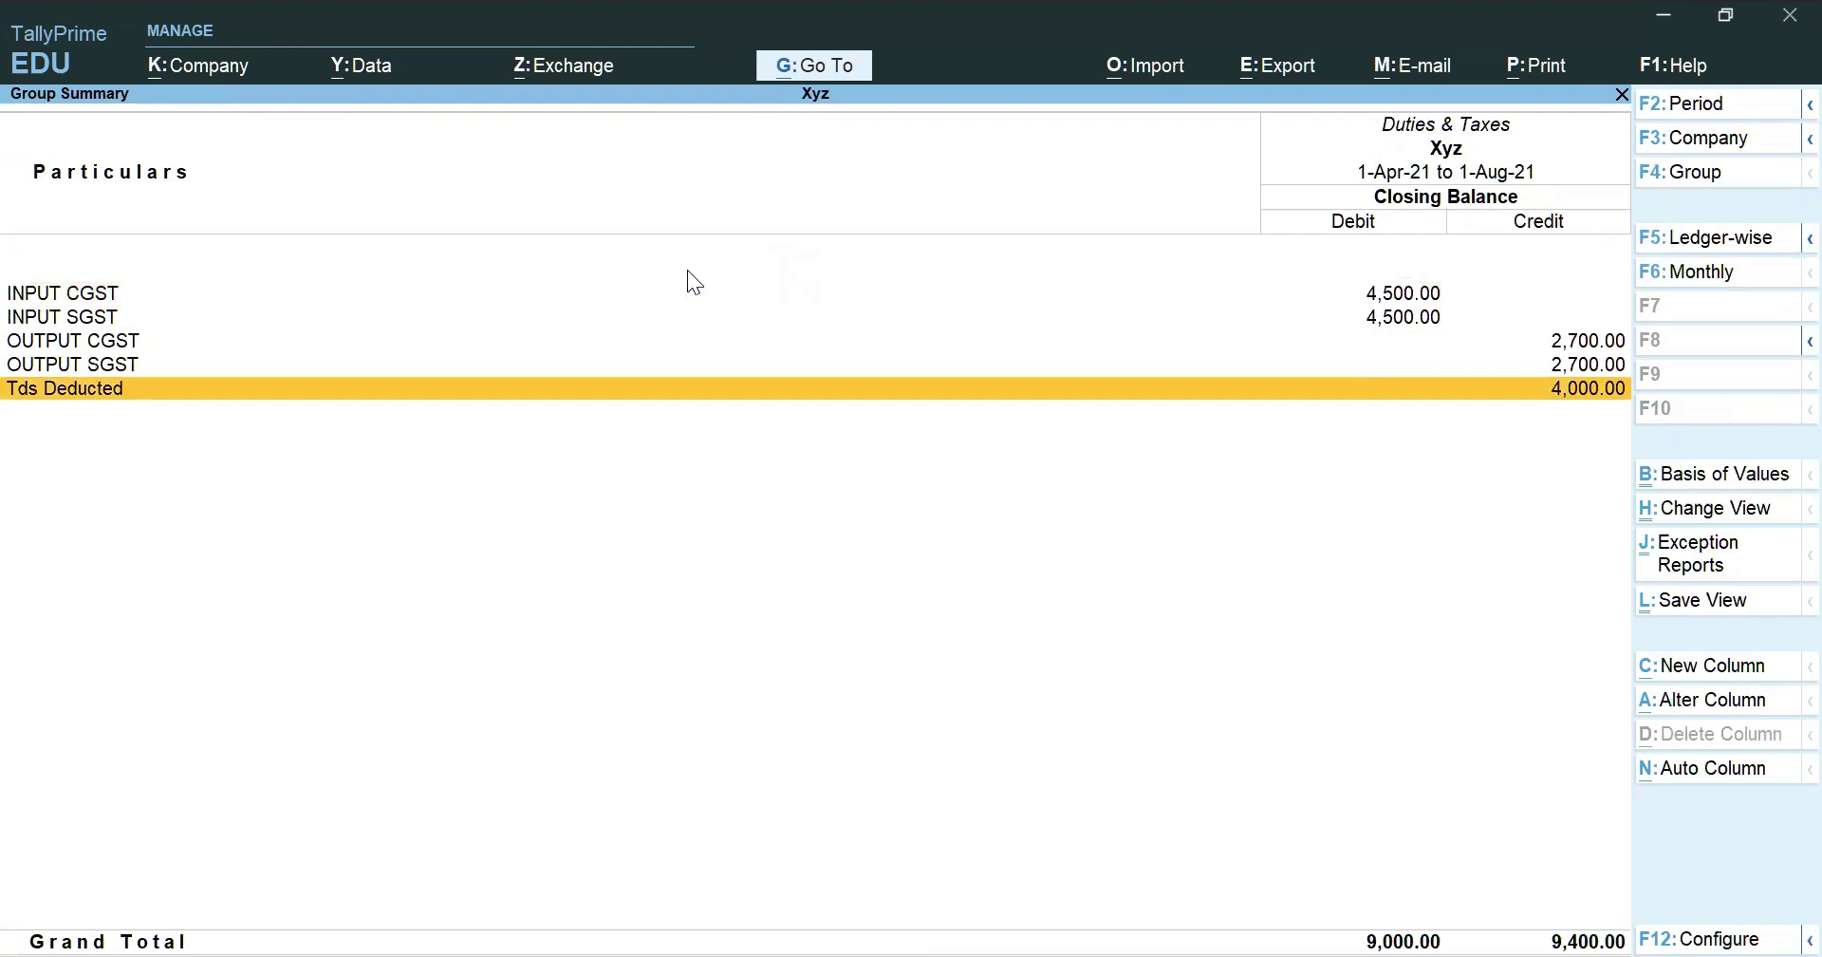
{"action": "key", "text": "Return"}
{"action": "key", "text": "Return"}
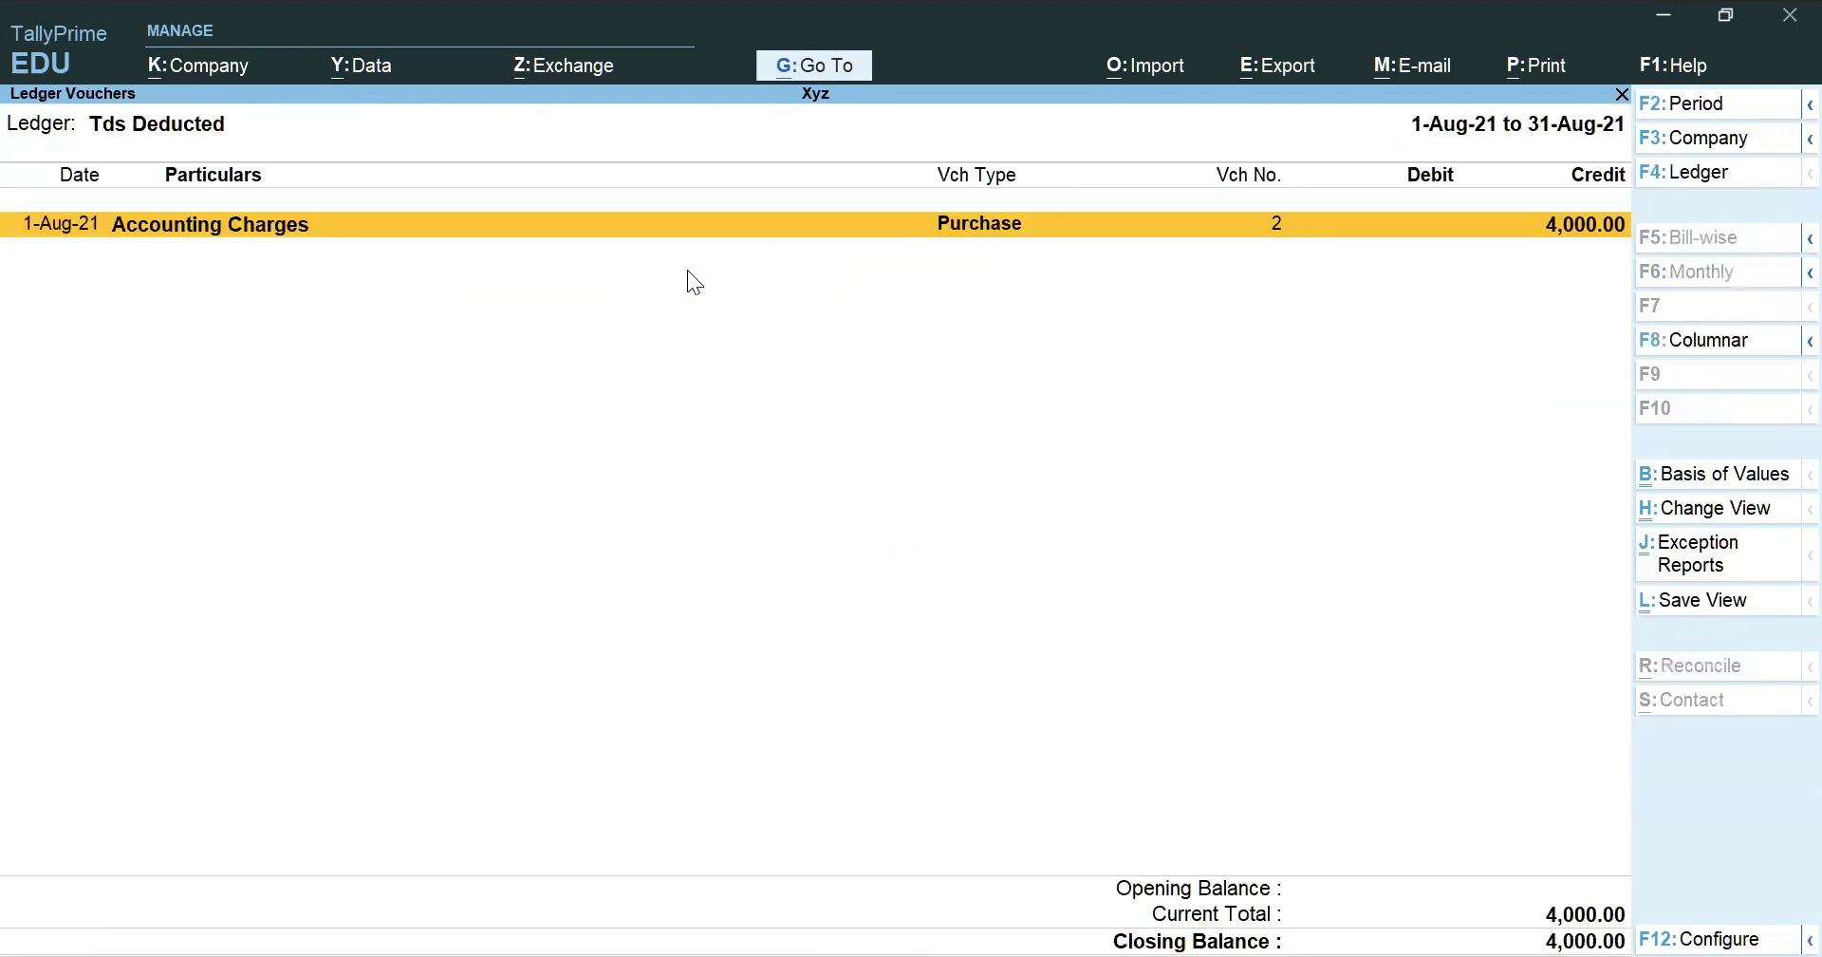
{"action": "key", "text": "Return"}
{"action": "key", "text": "Escape"}
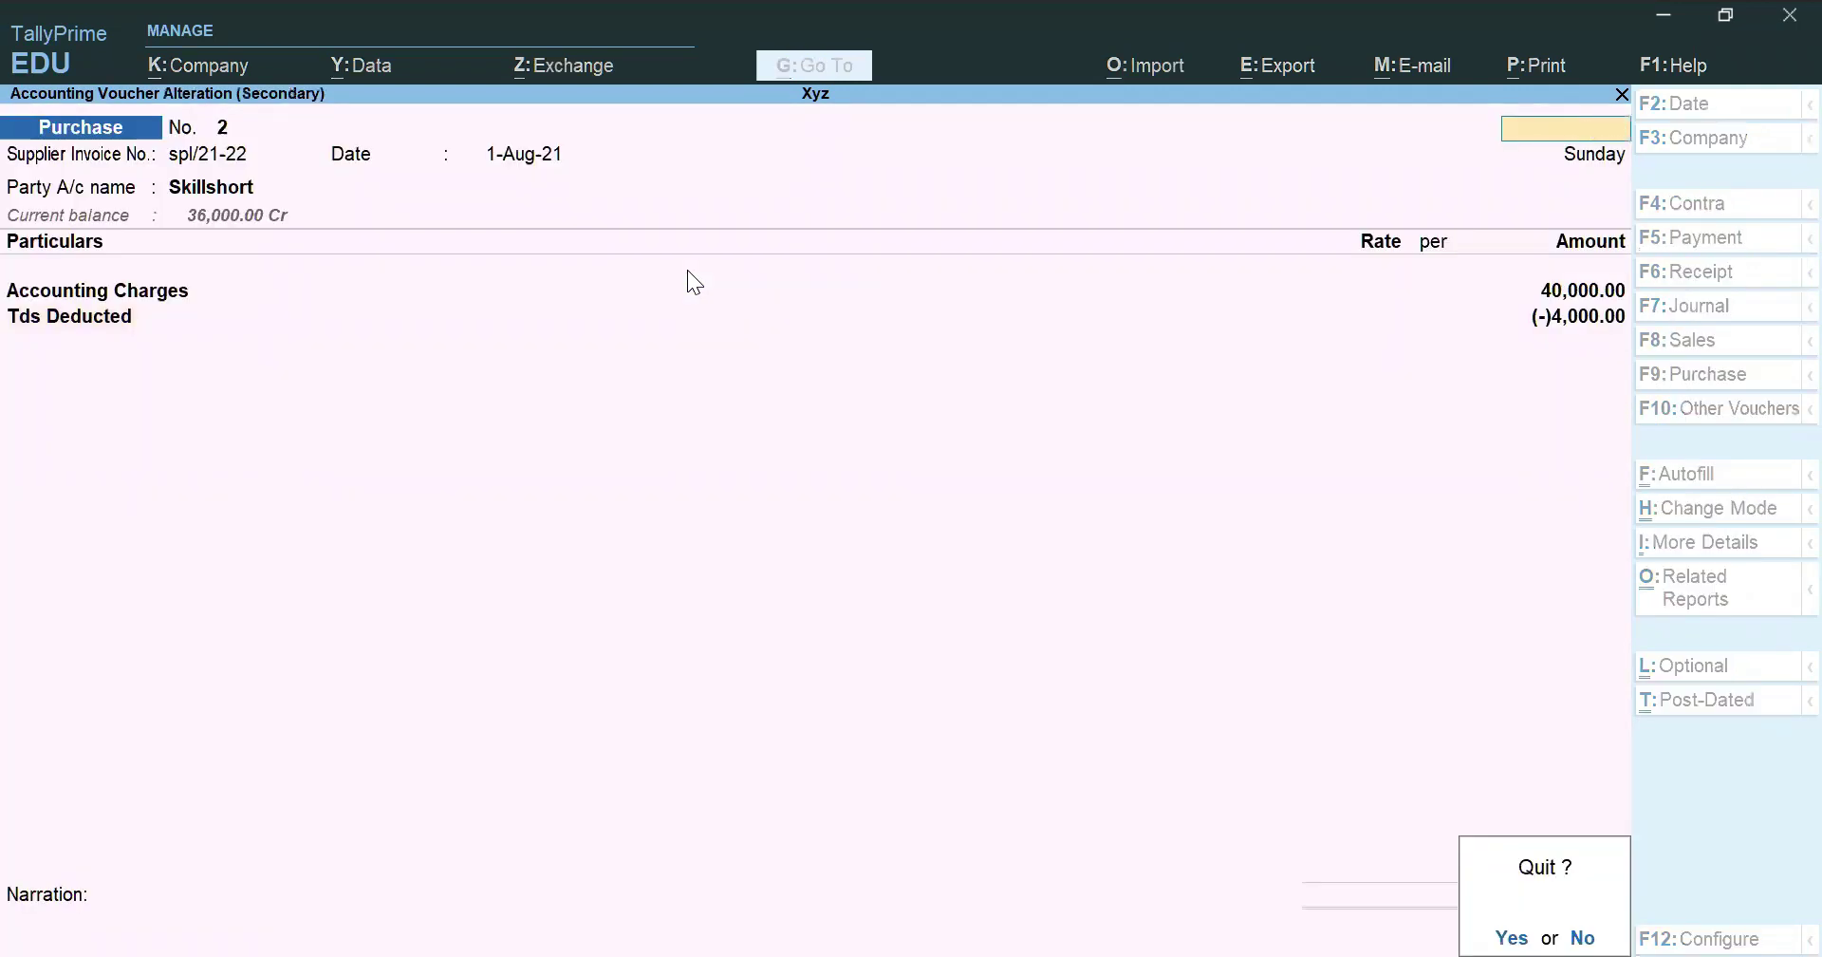
{"action": "key", "text": "y"}
{"action": "key", "text": "Escape"}
{"action": "key", "text": "Escape"}
{"action": "key", "text": "Escape"}
{"action": "key", "text": "Escape"}
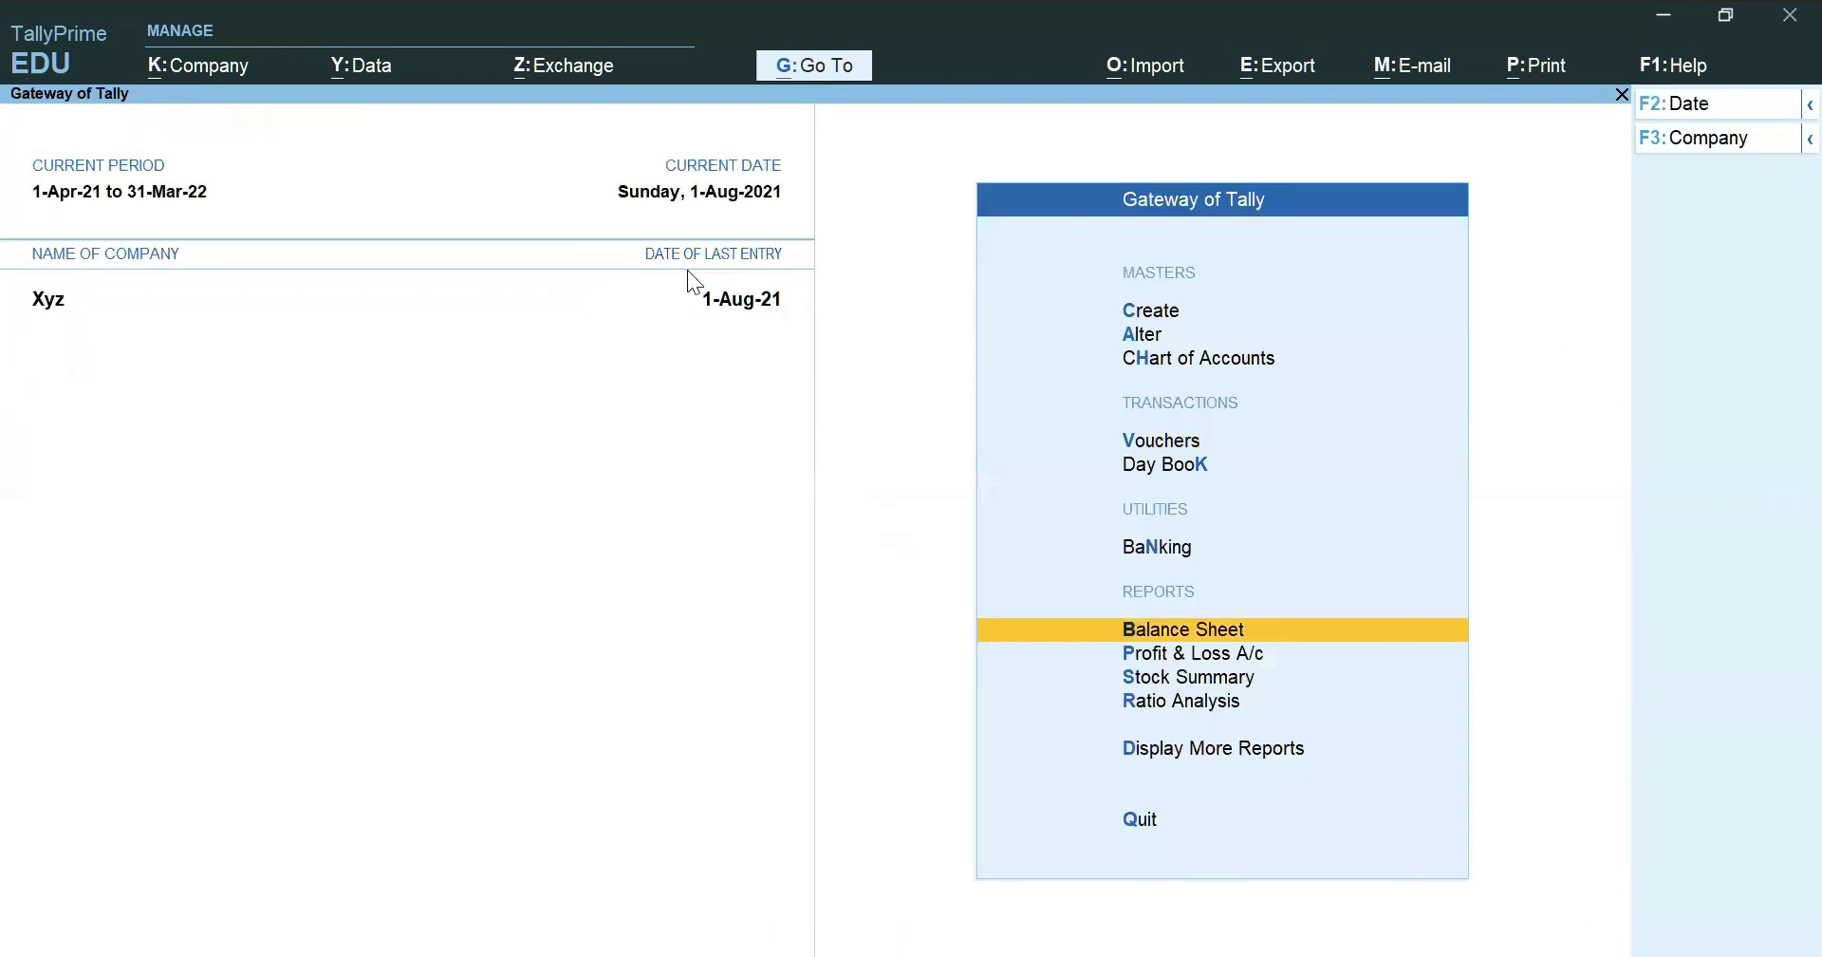
{"action": "key", "text": "n"}
In a Payment voucher, debit Tds Deducted 4,000.00 against reference Purc / 2 / 7
{"action": "key", "text": "v"}
{"action": "key", "text": "F9"}
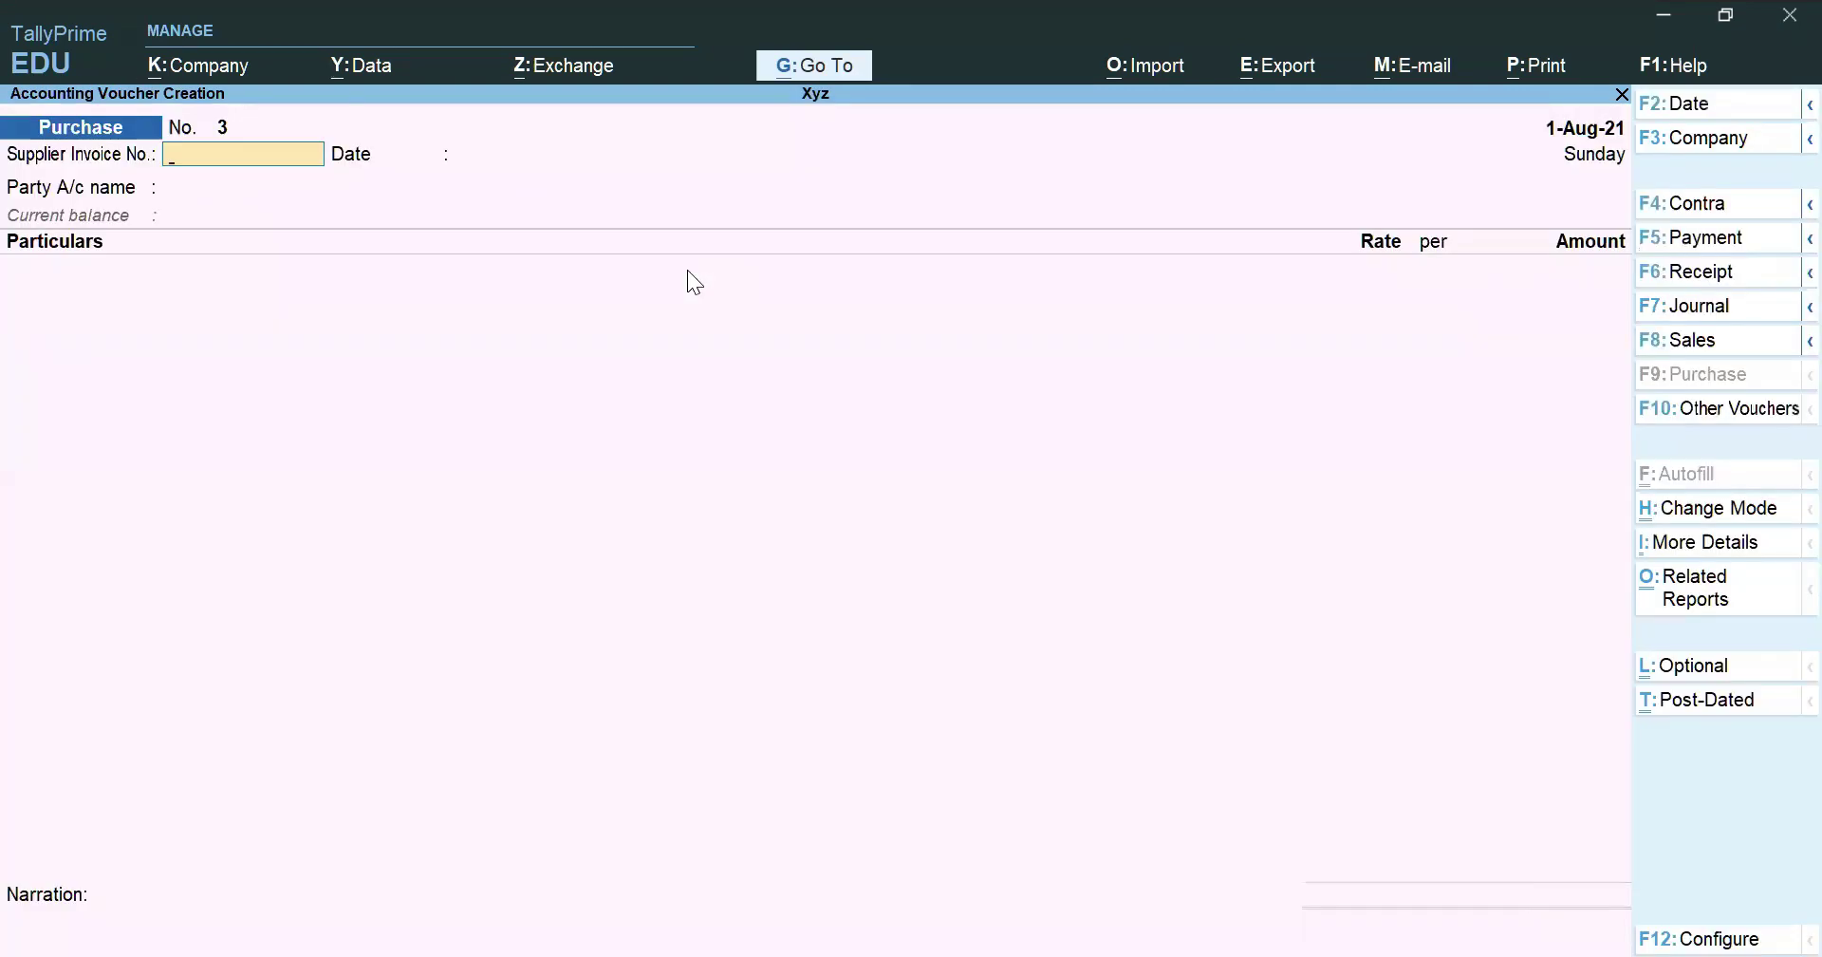
{"action": "key", "text": "F5"}
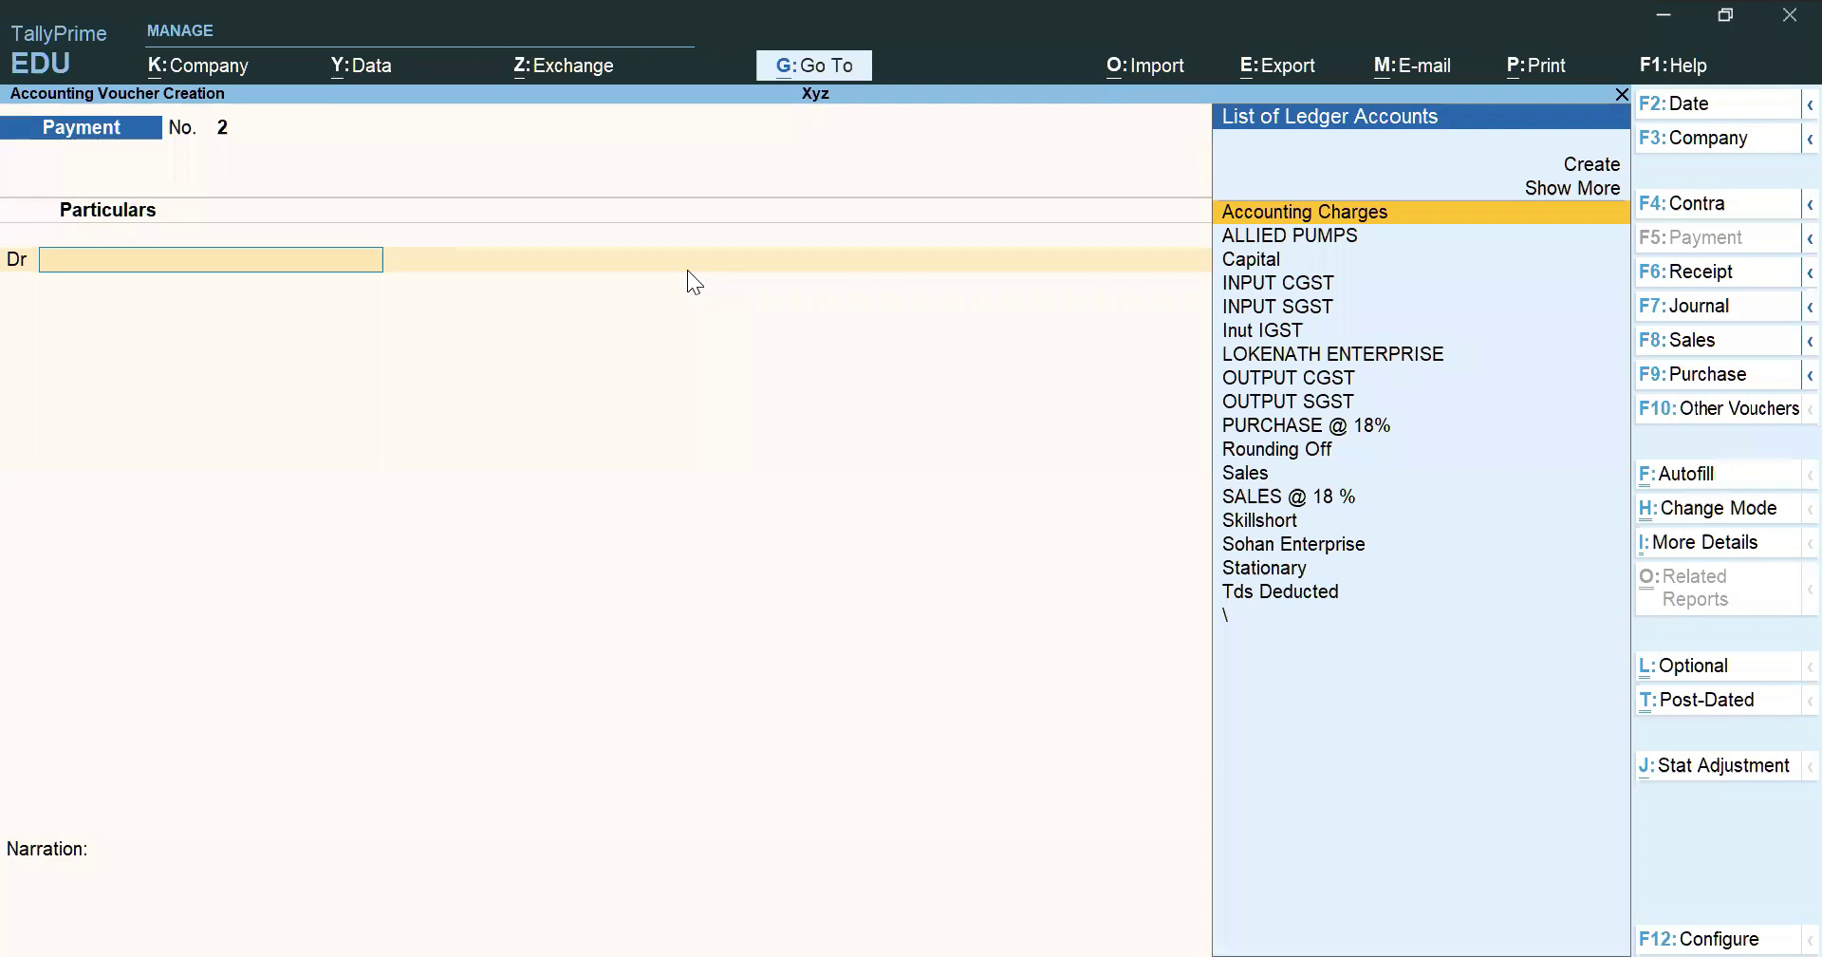
{"action": "type", "text": "Tds"}
{"action": "key", "text": "Return"}
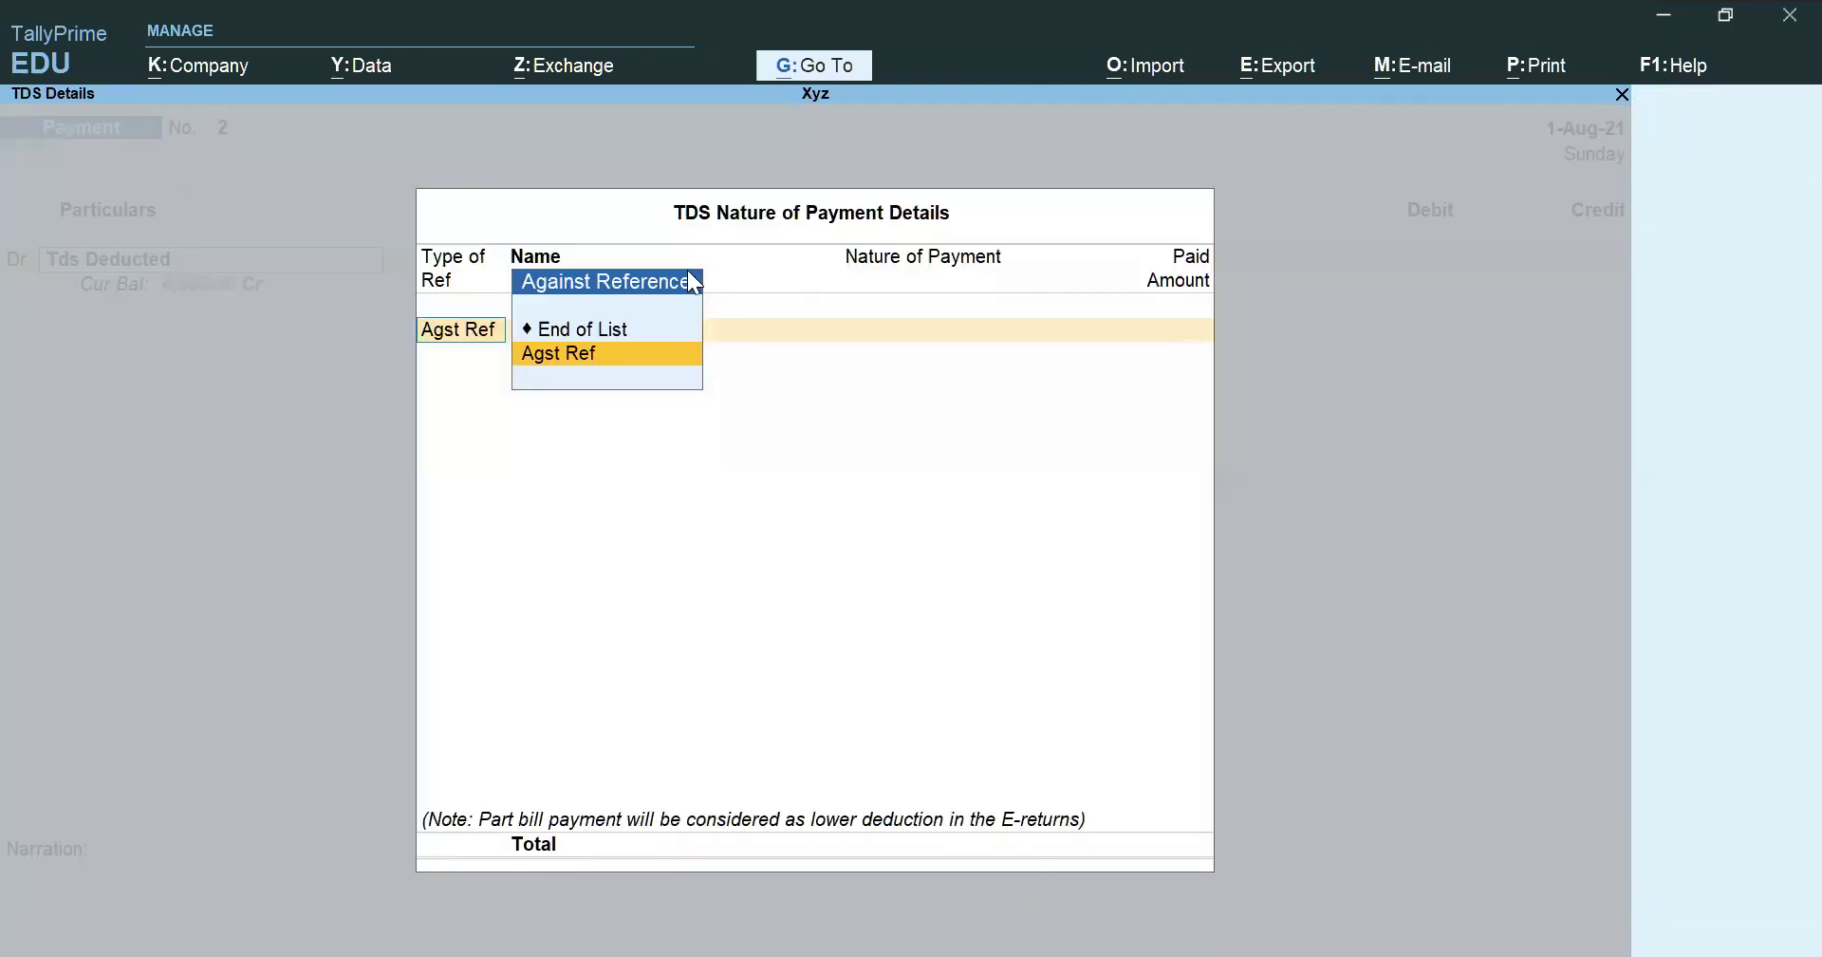
{"action": "key", "text": "Return"}
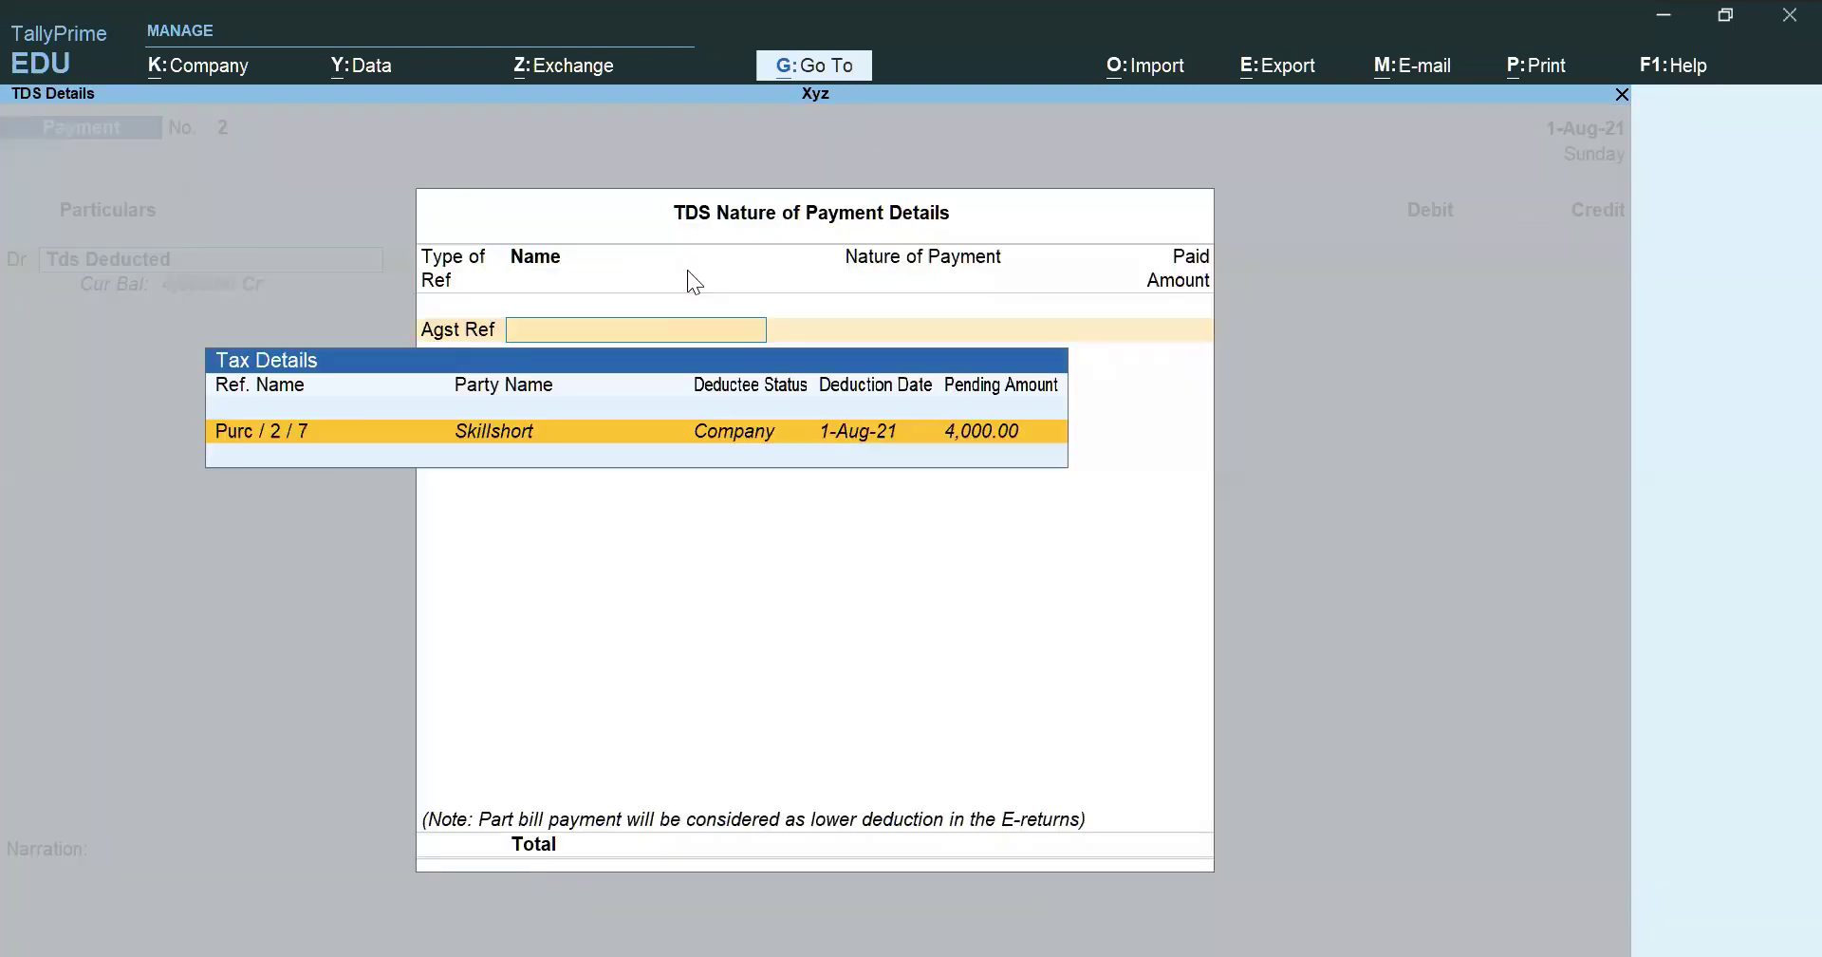
{"action": "key", "text": "Return"}
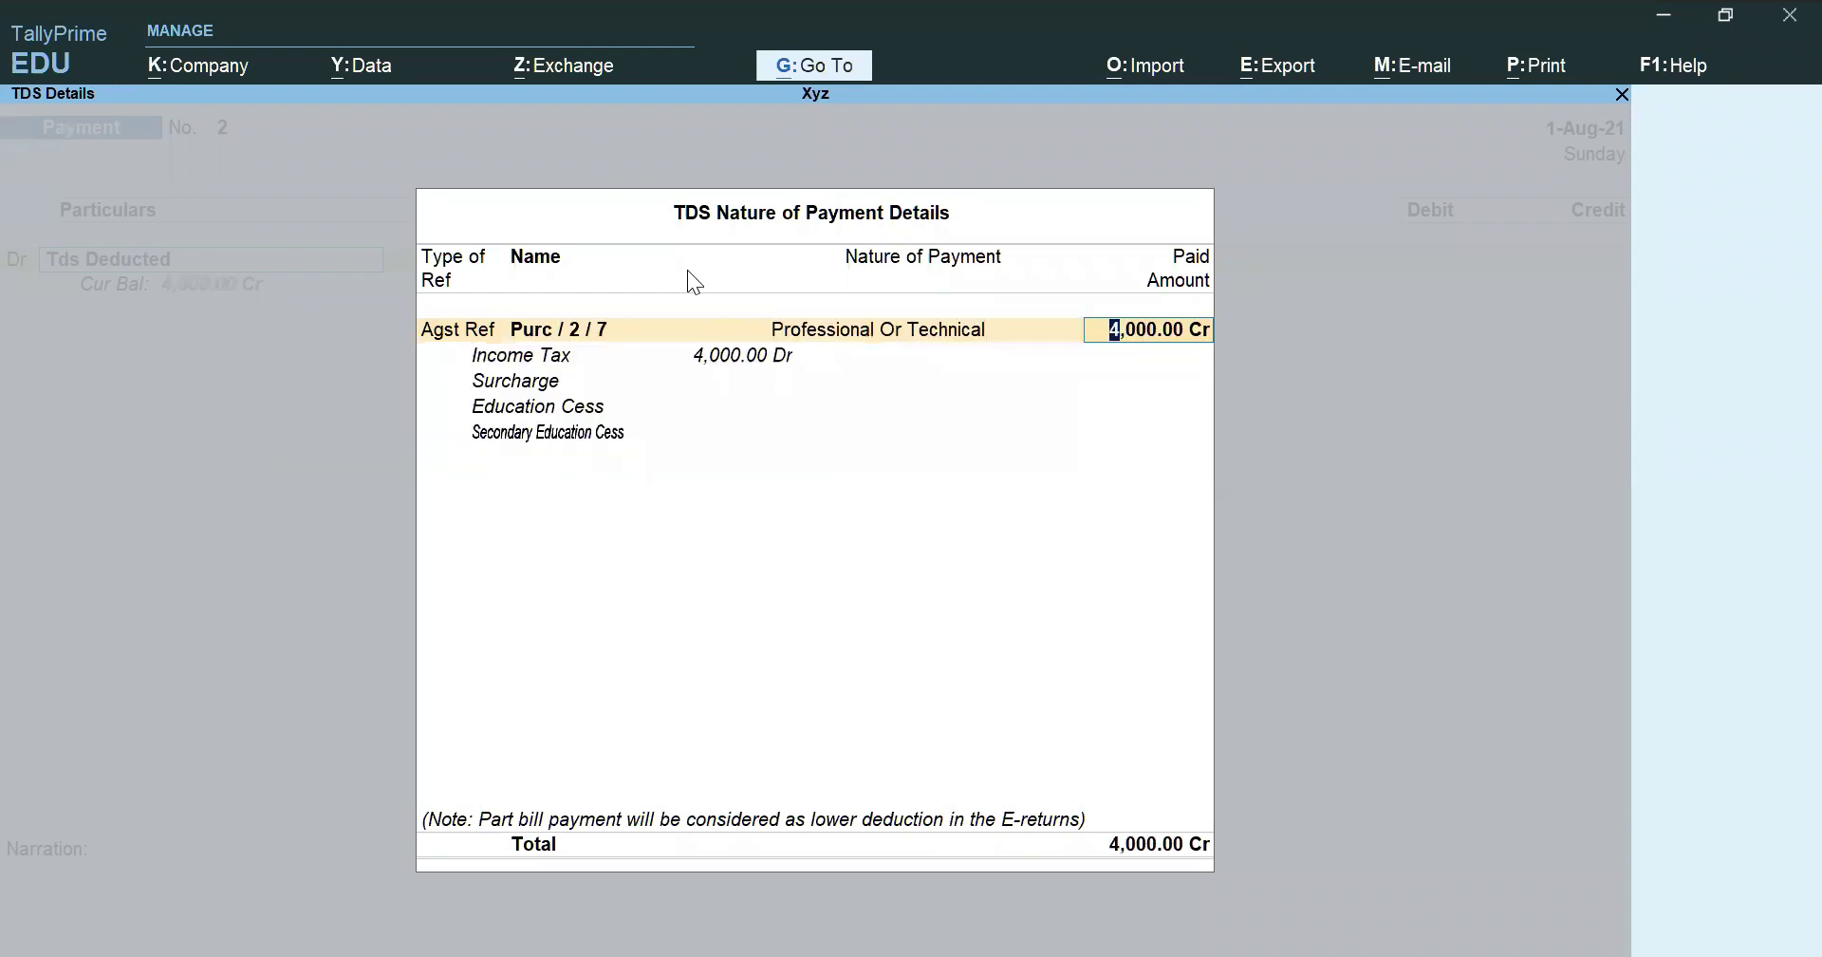
{"action": "key", "text": "Return"}
{"action": "key", "text": "Return"}
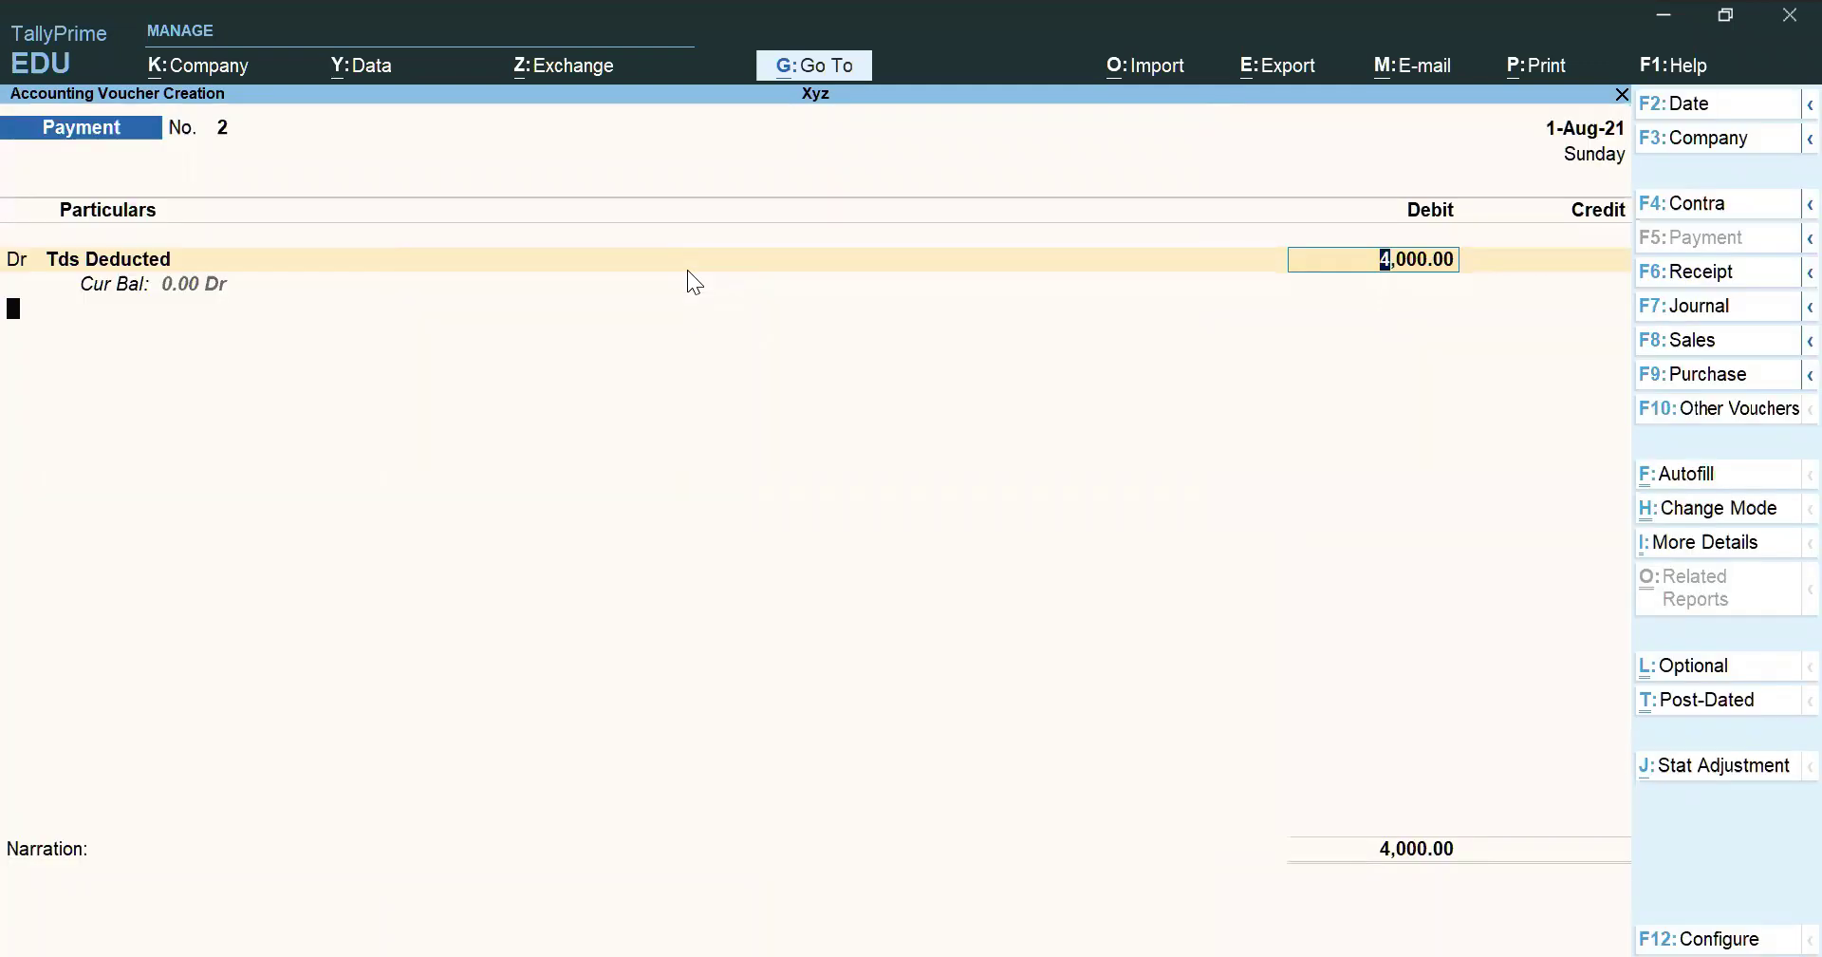
{"action": "key", "text": "Return"}
Create an Sbi Bank ledger under Bank Accounts from the credit ledger field
{"action": "type", "text": "An"}
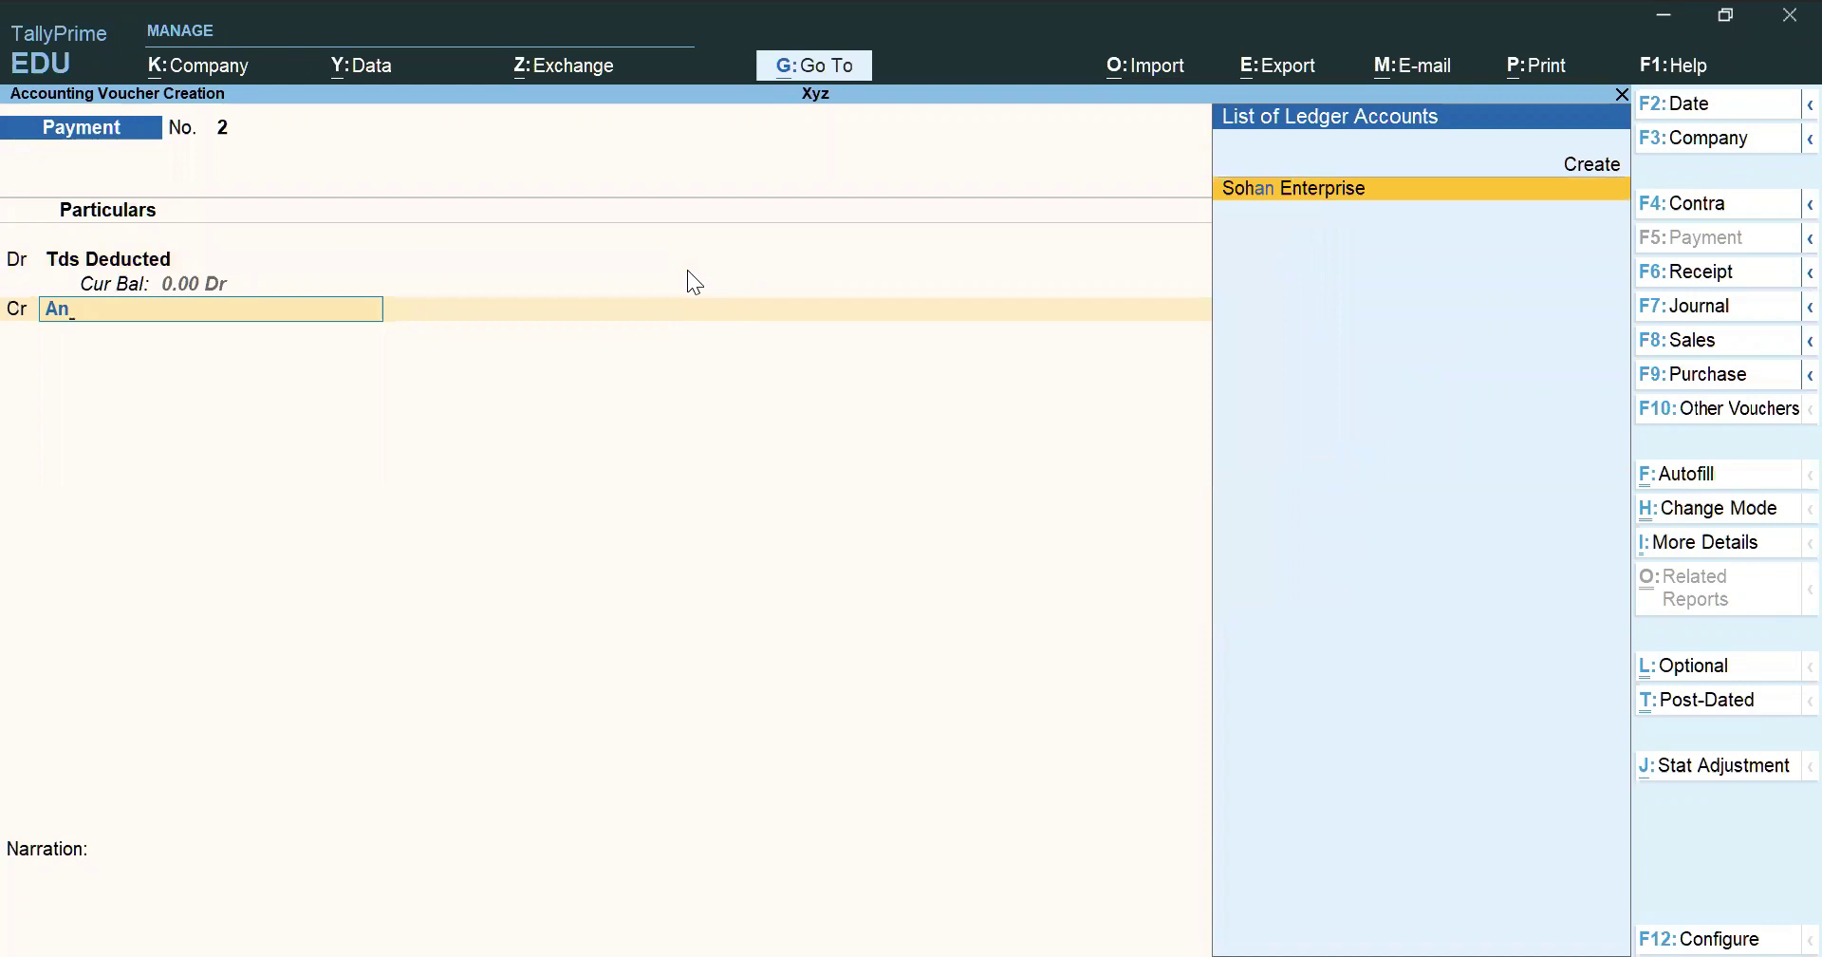
{"action": "key", "text": "BackSpace"}
{"action": "key", "text": "BackSpace"}
{"action": "type", "text": "q"}
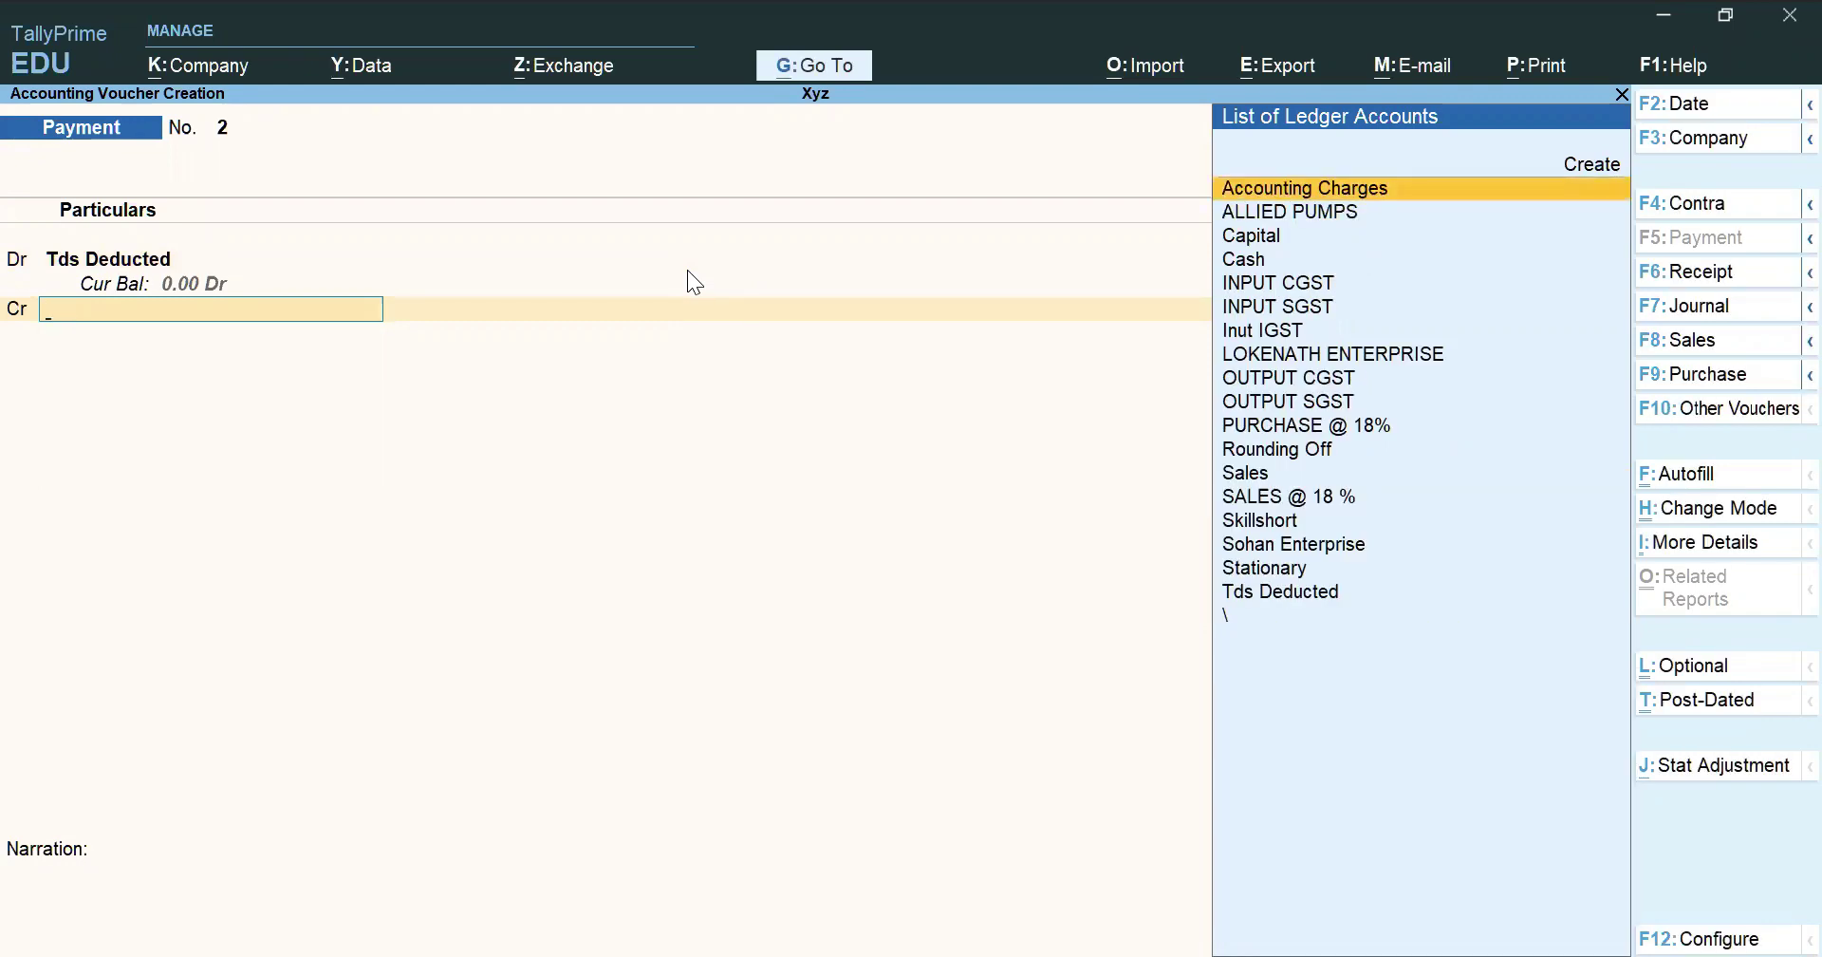
{"action": "key", "text": "alt+c"}
{"action": "type", "text": "Sbi Bank"}
{"action": "key", "text": "Return"}
{"action": "key", "text": "Return"}
{"action": "type", "text": "Ban"}
{"action": "key", "text": "Up"}
{"action": "key", "text": "Up"}
{"action": "key", "text": "Up"}
{"action": "key", "text": "Return"}
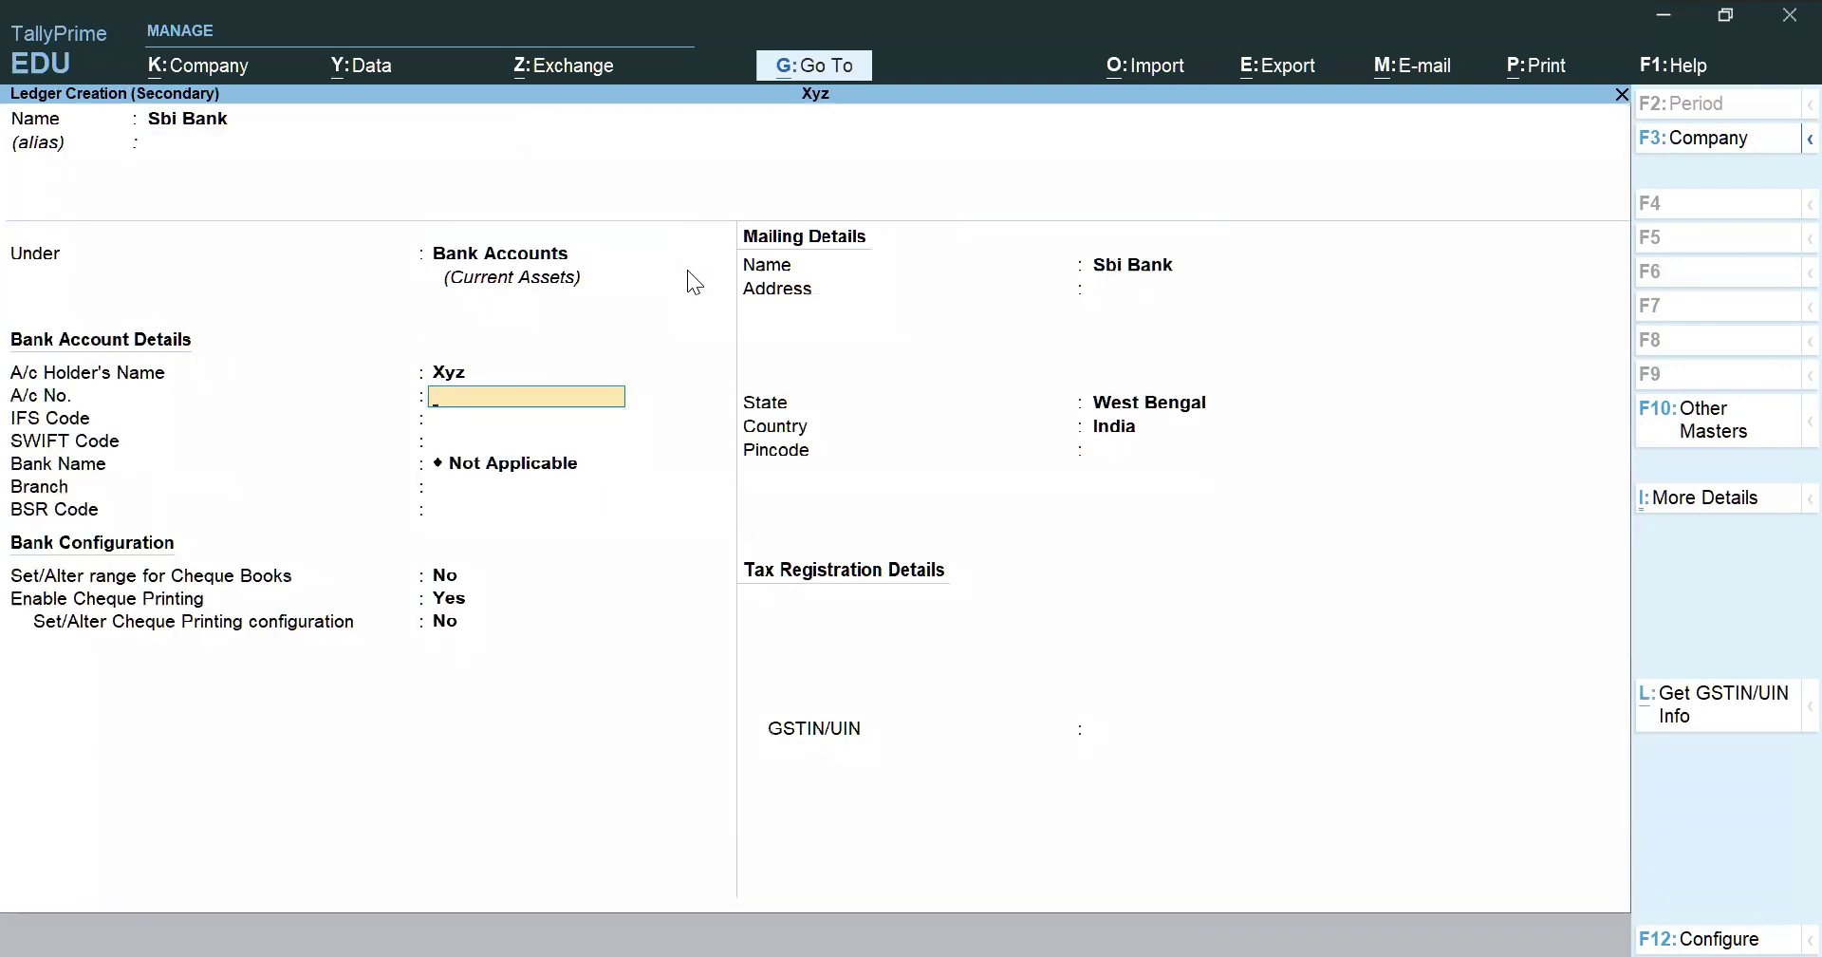
{"action": "key", "text": "ctrl+a"}
Credit Sbi Bank 4,000.00 by cheque and reconfirm the Purc/2/7 TDS deduction details
{"action": "key", "text": "Return"}
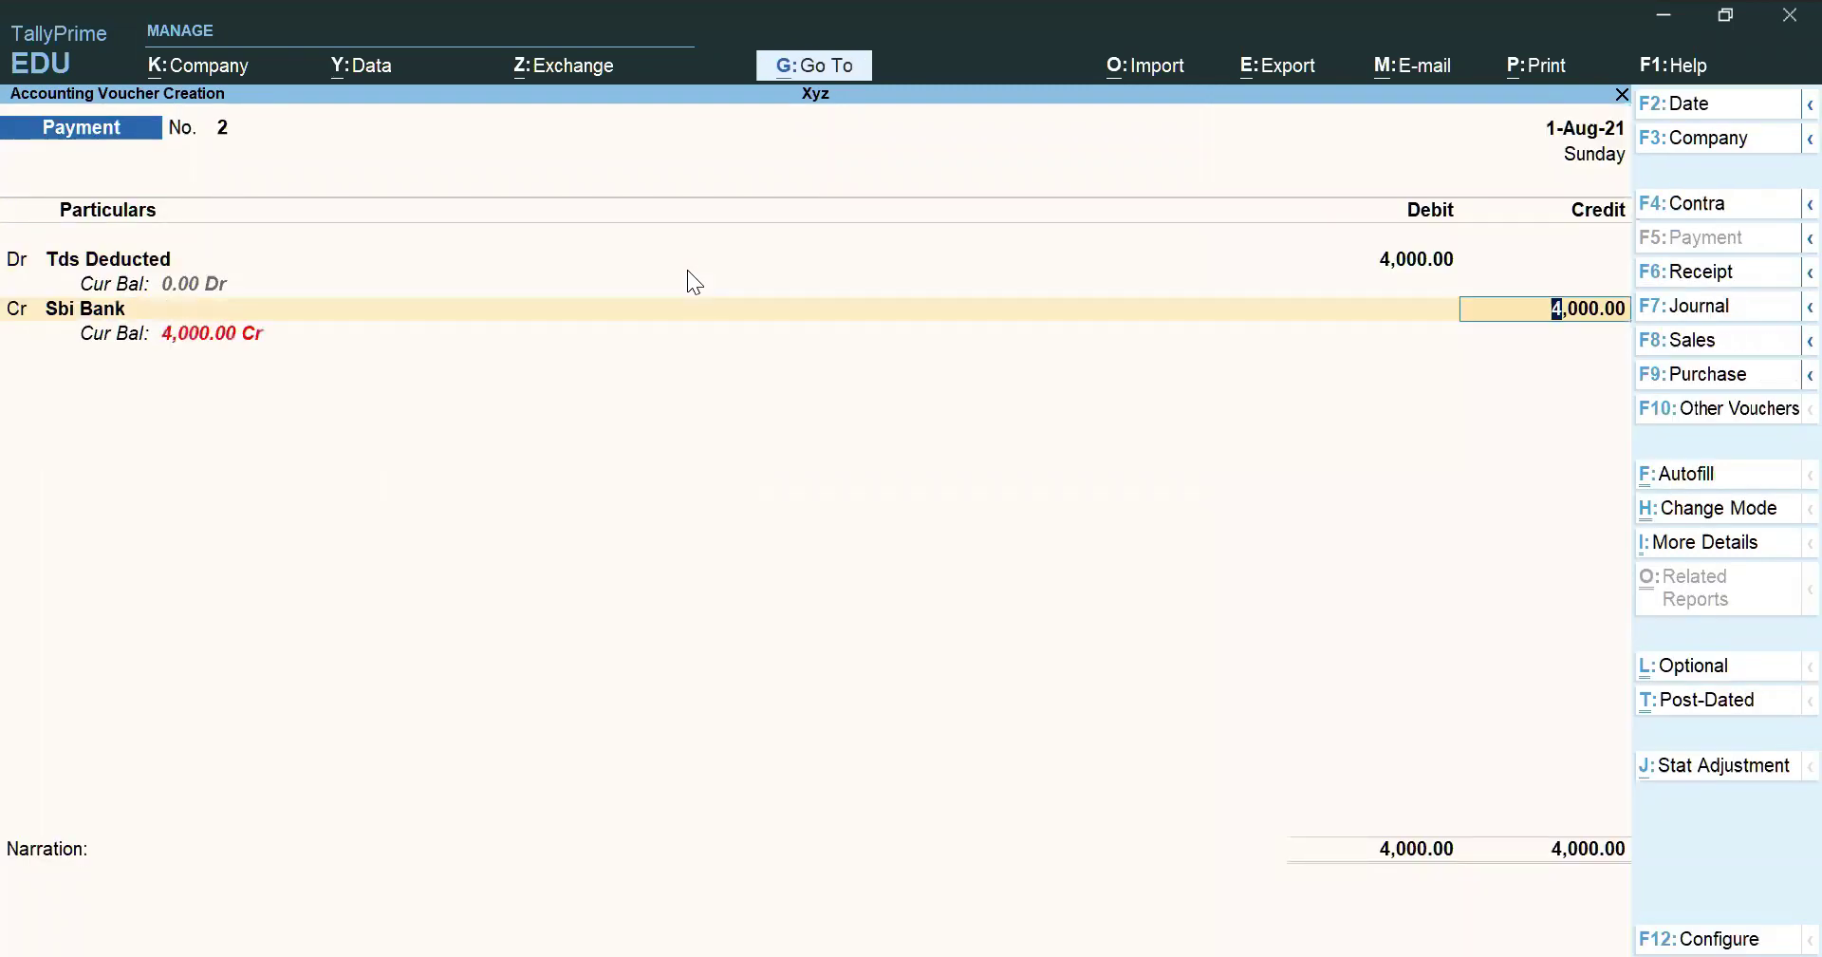
{"action": "key", "text": "Return"}
{"action": "key", "text": "Return"}
{"action": "key", "text": "Return"}
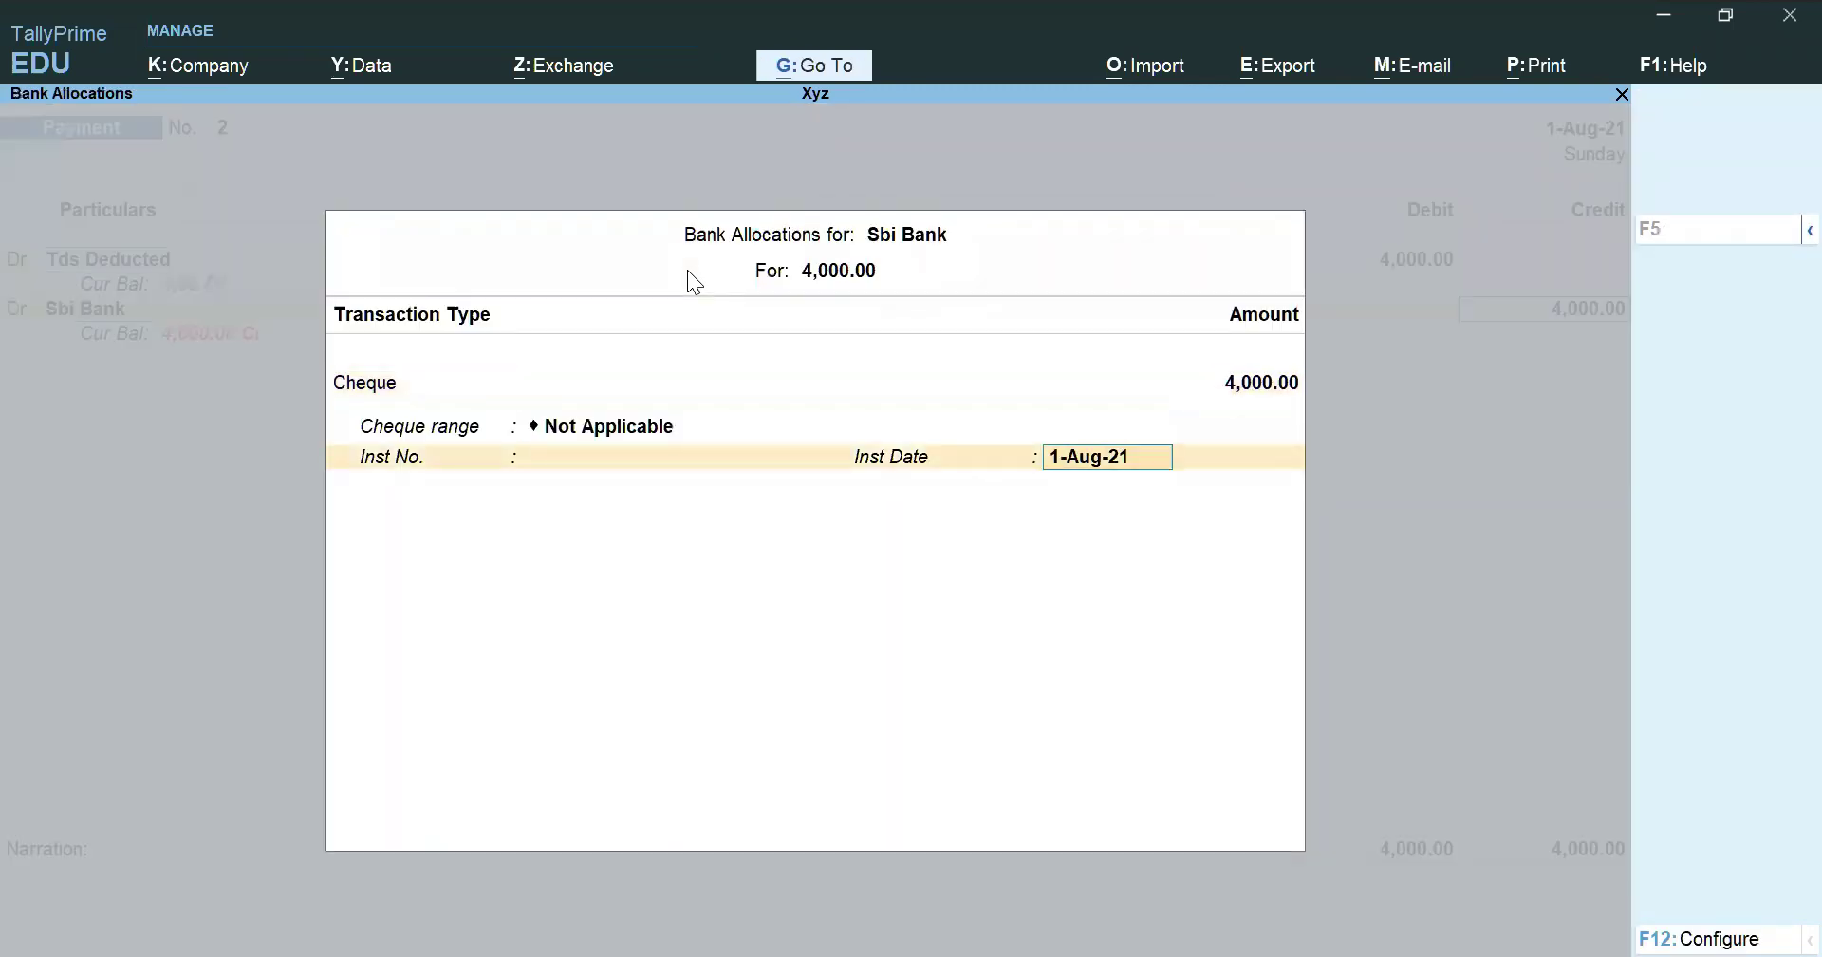
{"action": "key", "text": "Return"}
{"action": "key", "text": "BackSpace"}
{"action": "key", "text": "BackSpace"}
{"action": "key", "text": "BackSpace"}
{"action": "key", "text": "BackSpace"}
{"action": "key", "text": "BackSpace"}
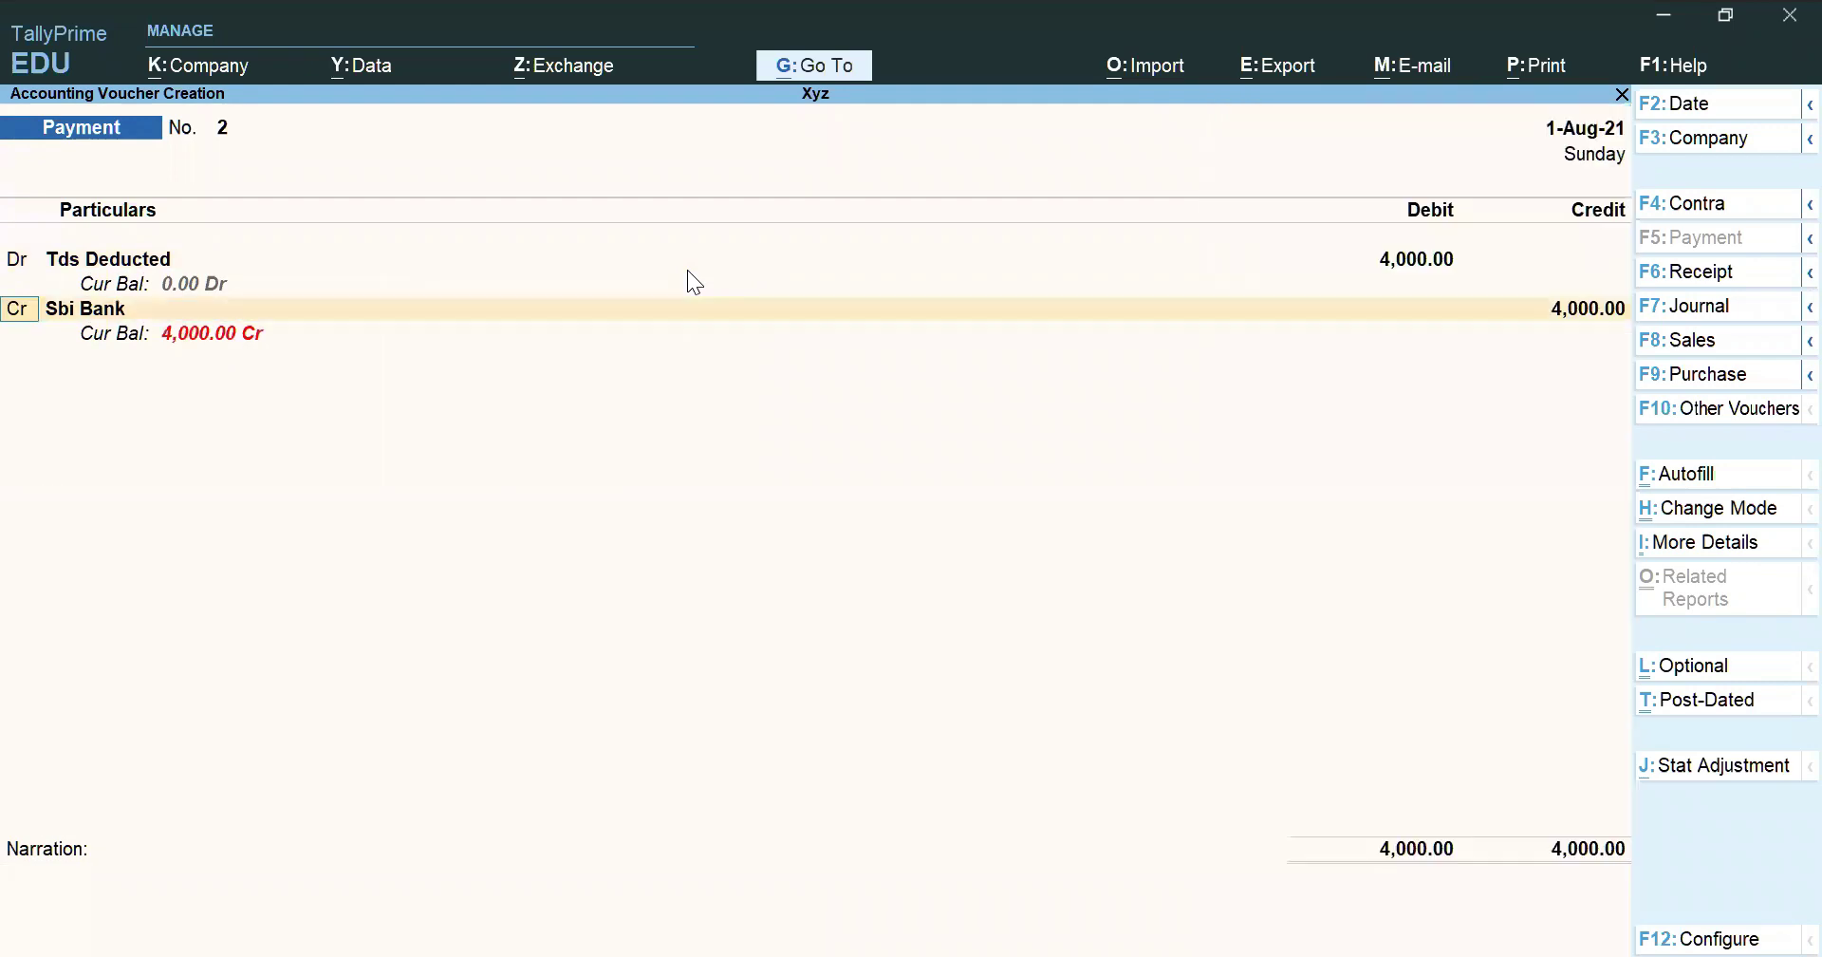
{"action": "key", "text": "Return"}
{"action": "key", "text": "Return"}
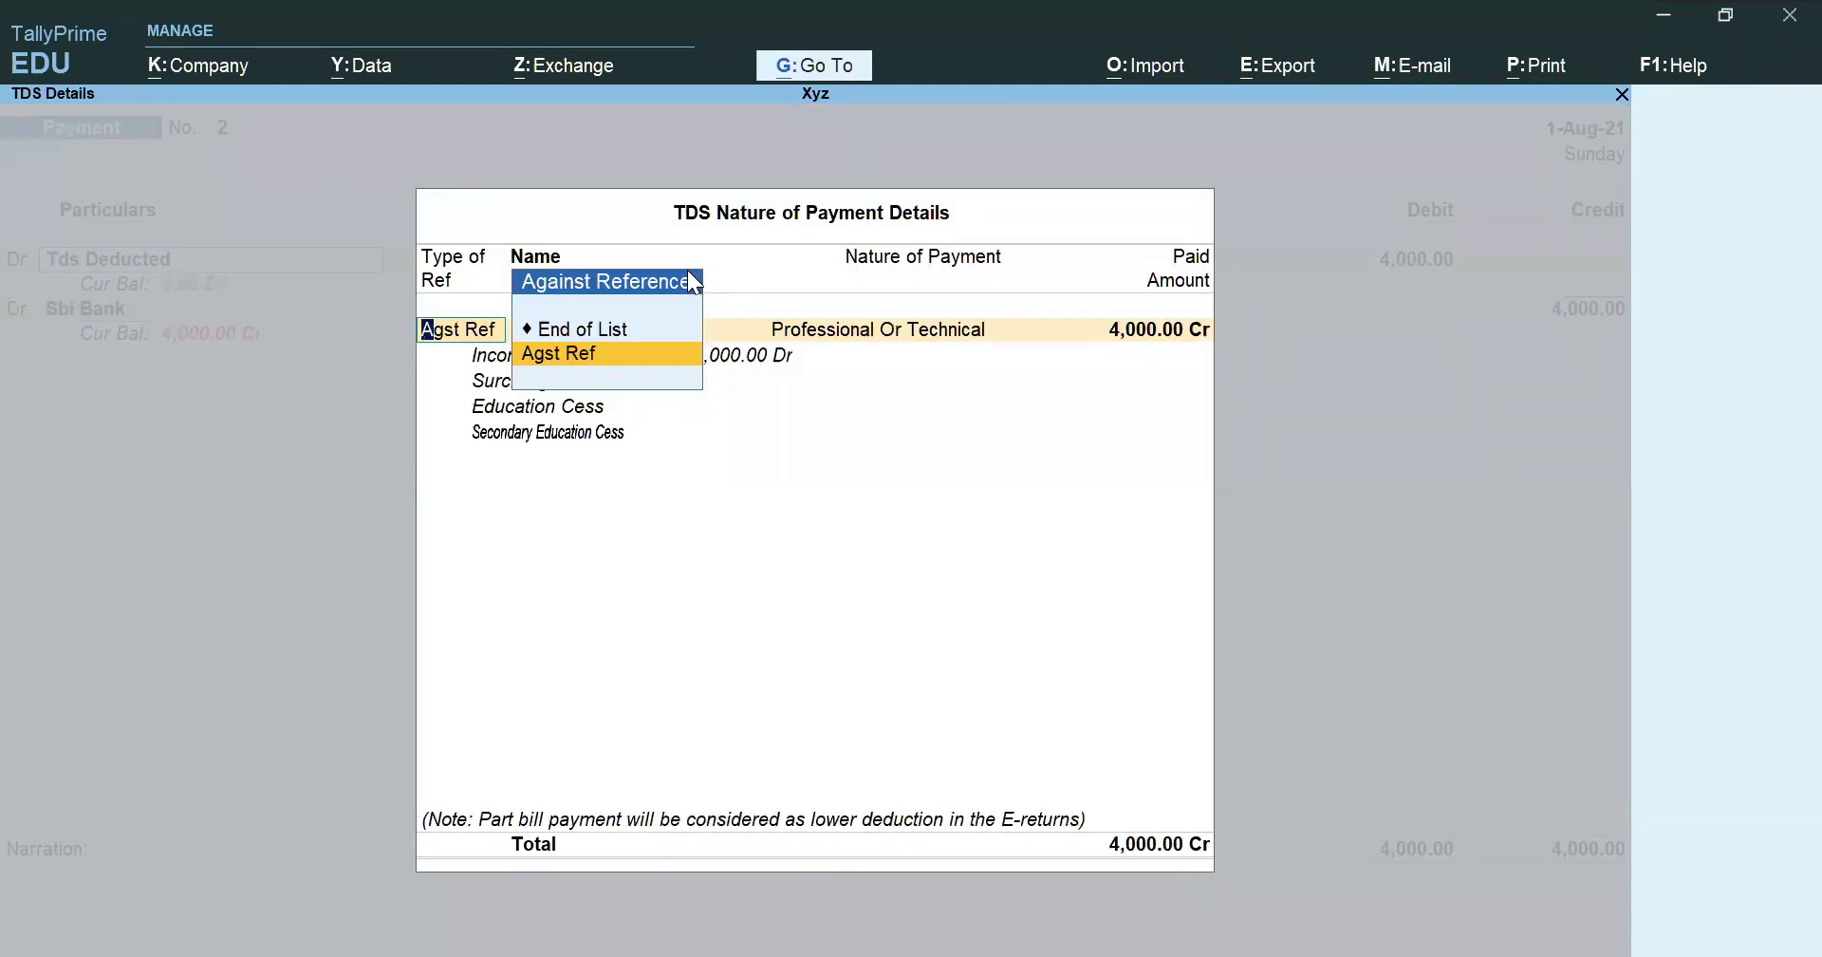
{"action": "key", "text": "Return"}
{"action": "key", "text": "Return"}
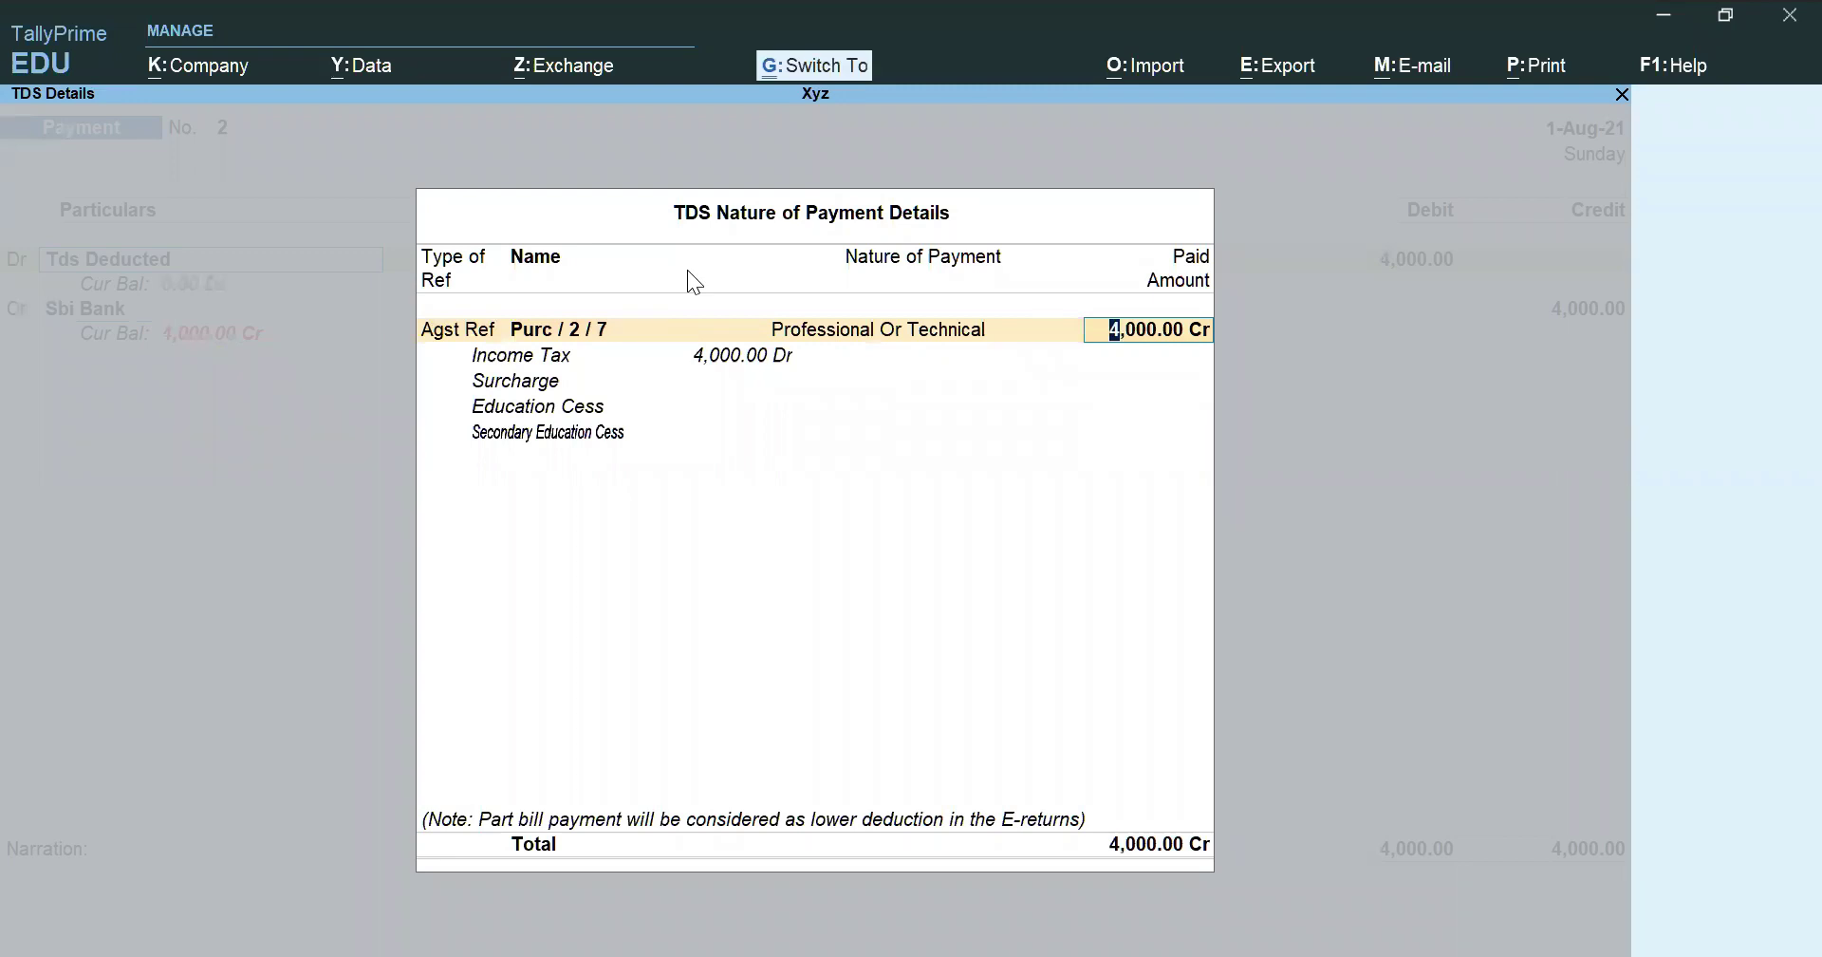
{"action": "key", "text": "Return"}
{"action": "key", "text": "Return"}
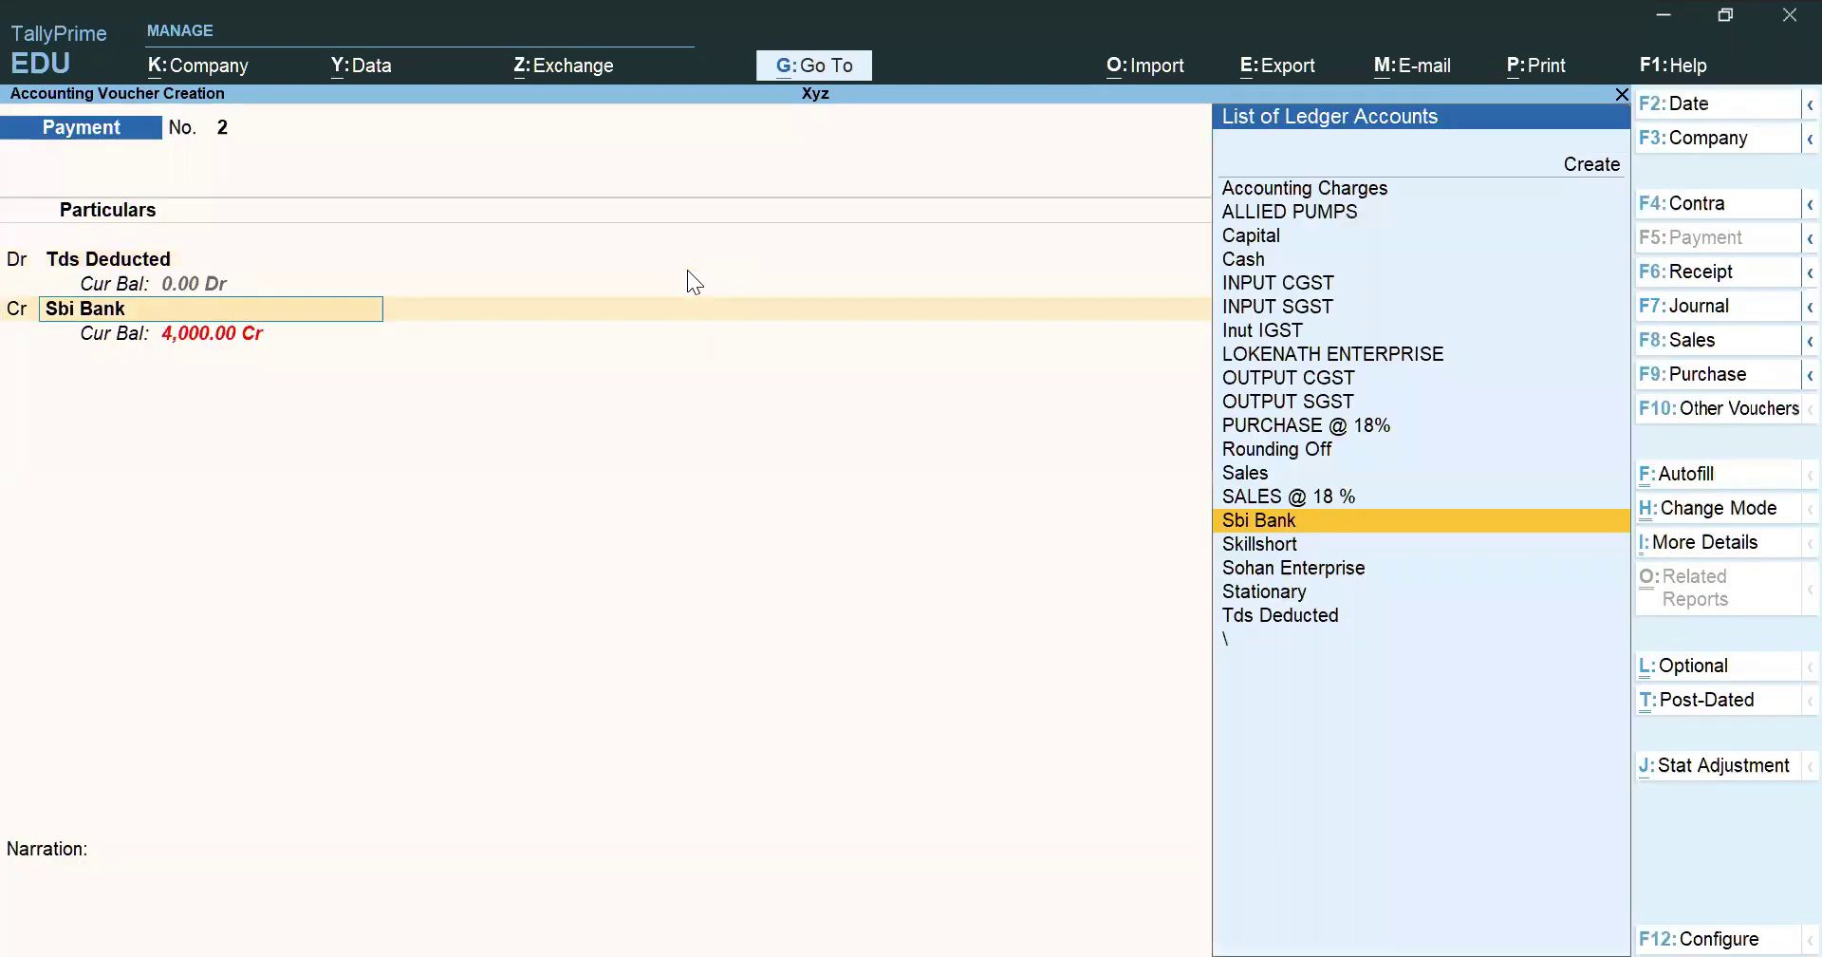
{"action": "key", "text": "Return"}
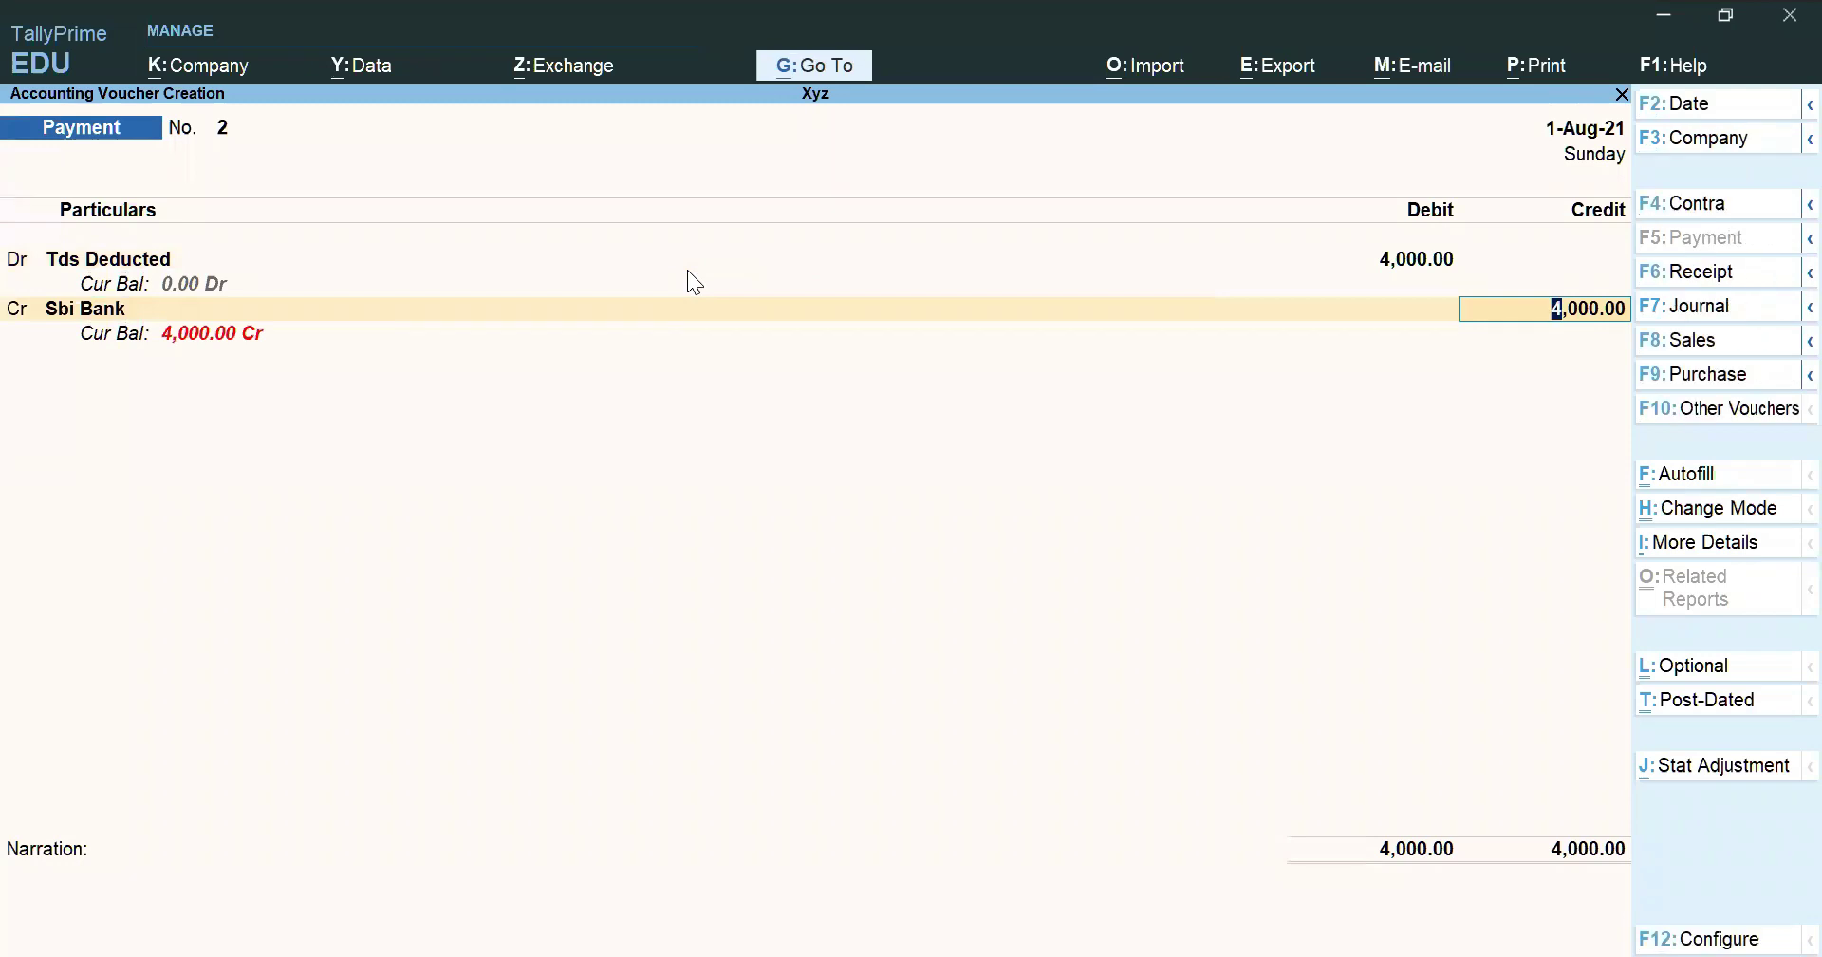
{"action": "key", "text": "F2"}
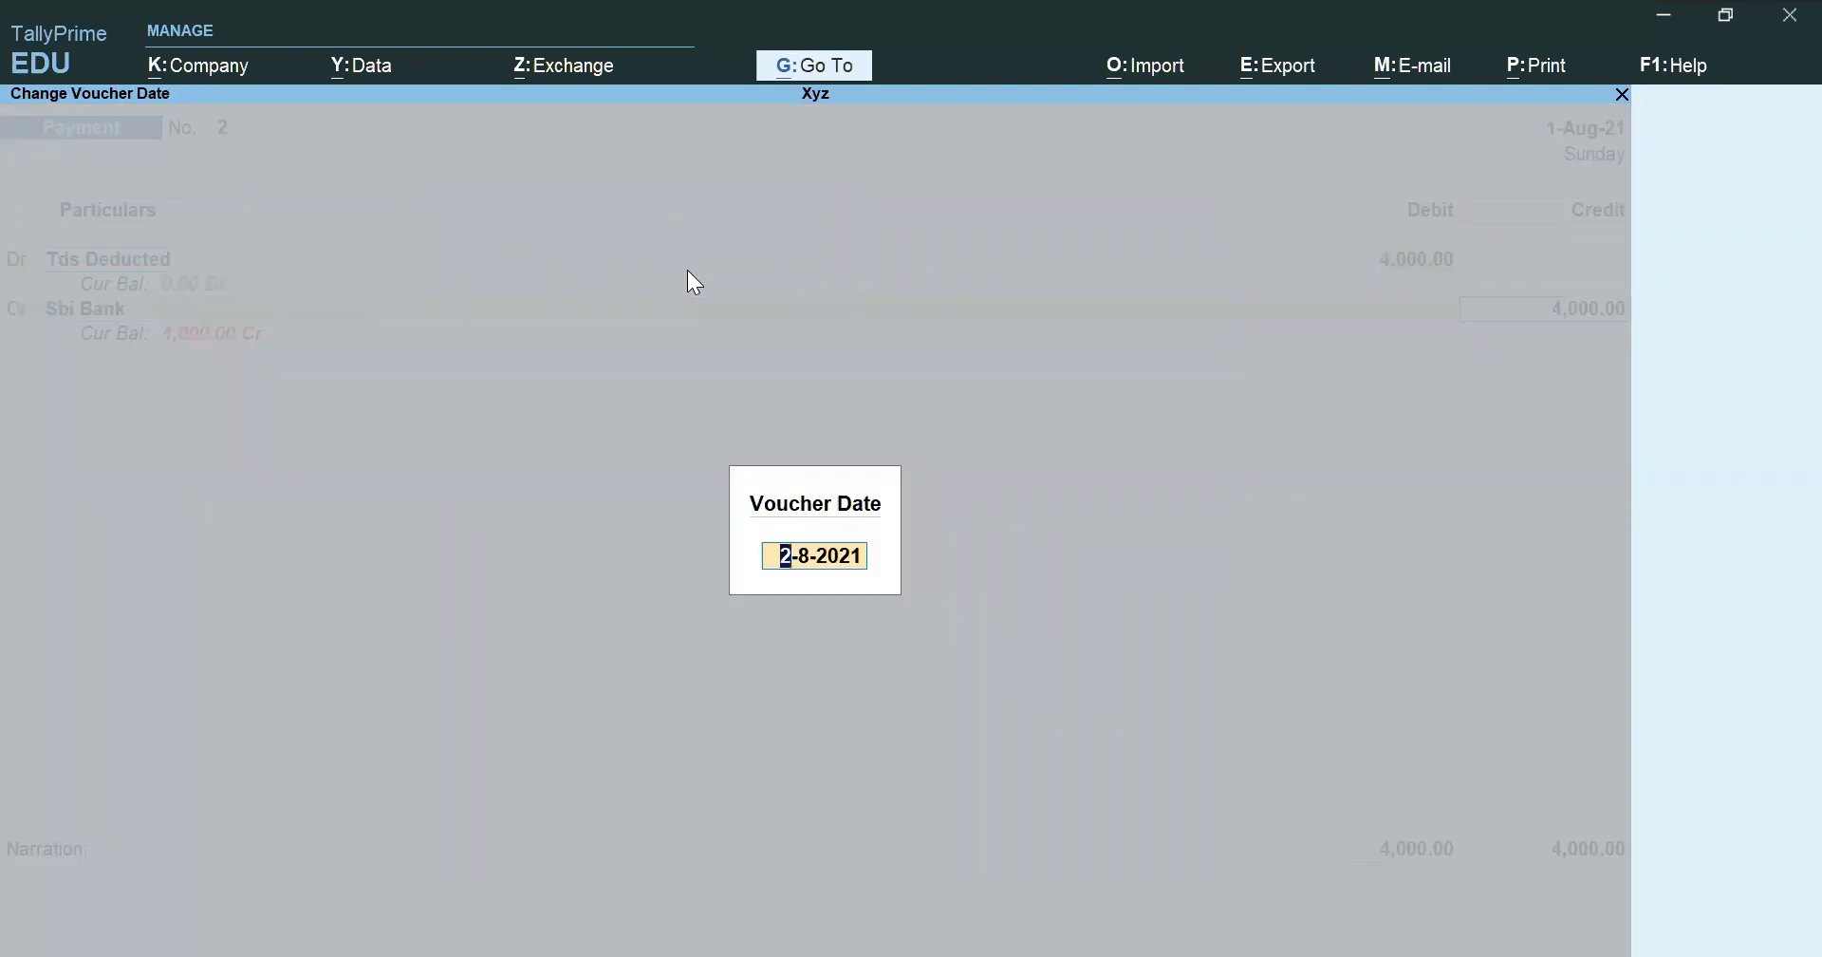
Redate the payment voucher to 2-Sep-21, save it, and quit the new blank voucher
{"action": "type", "text": "2-9"}
{"action": "key", "text": "Return"}
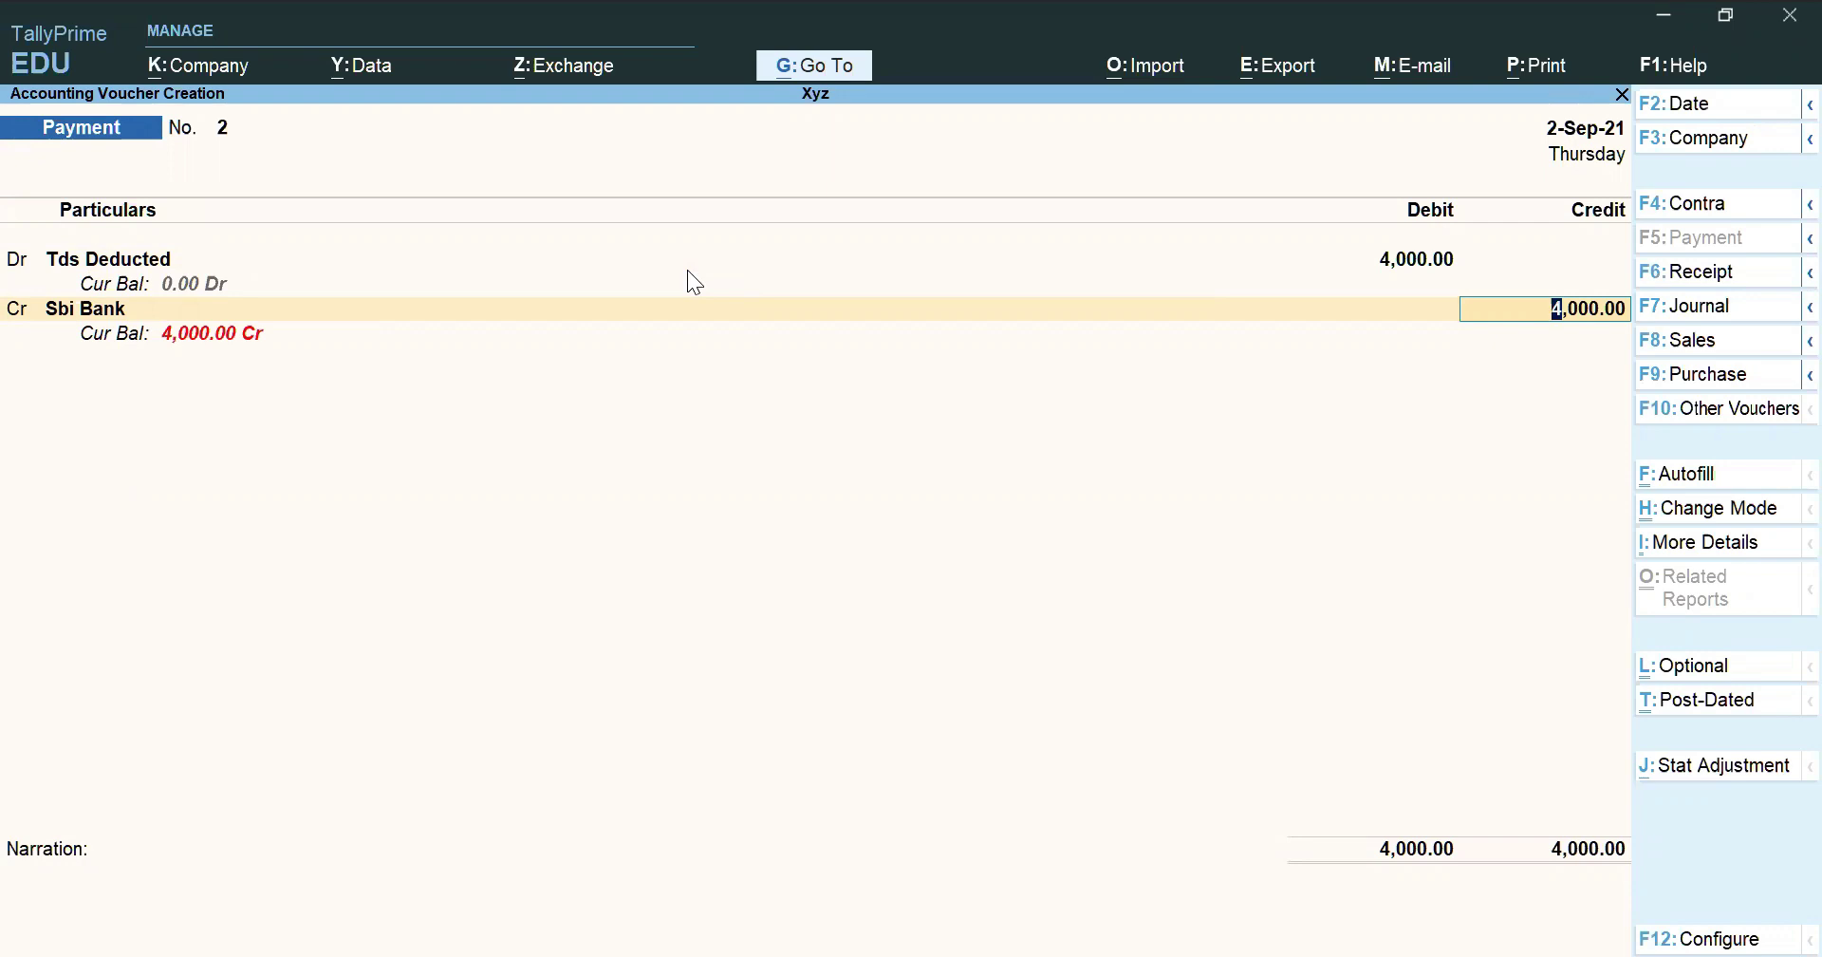
{"action": "key", "text": "ctrl"}
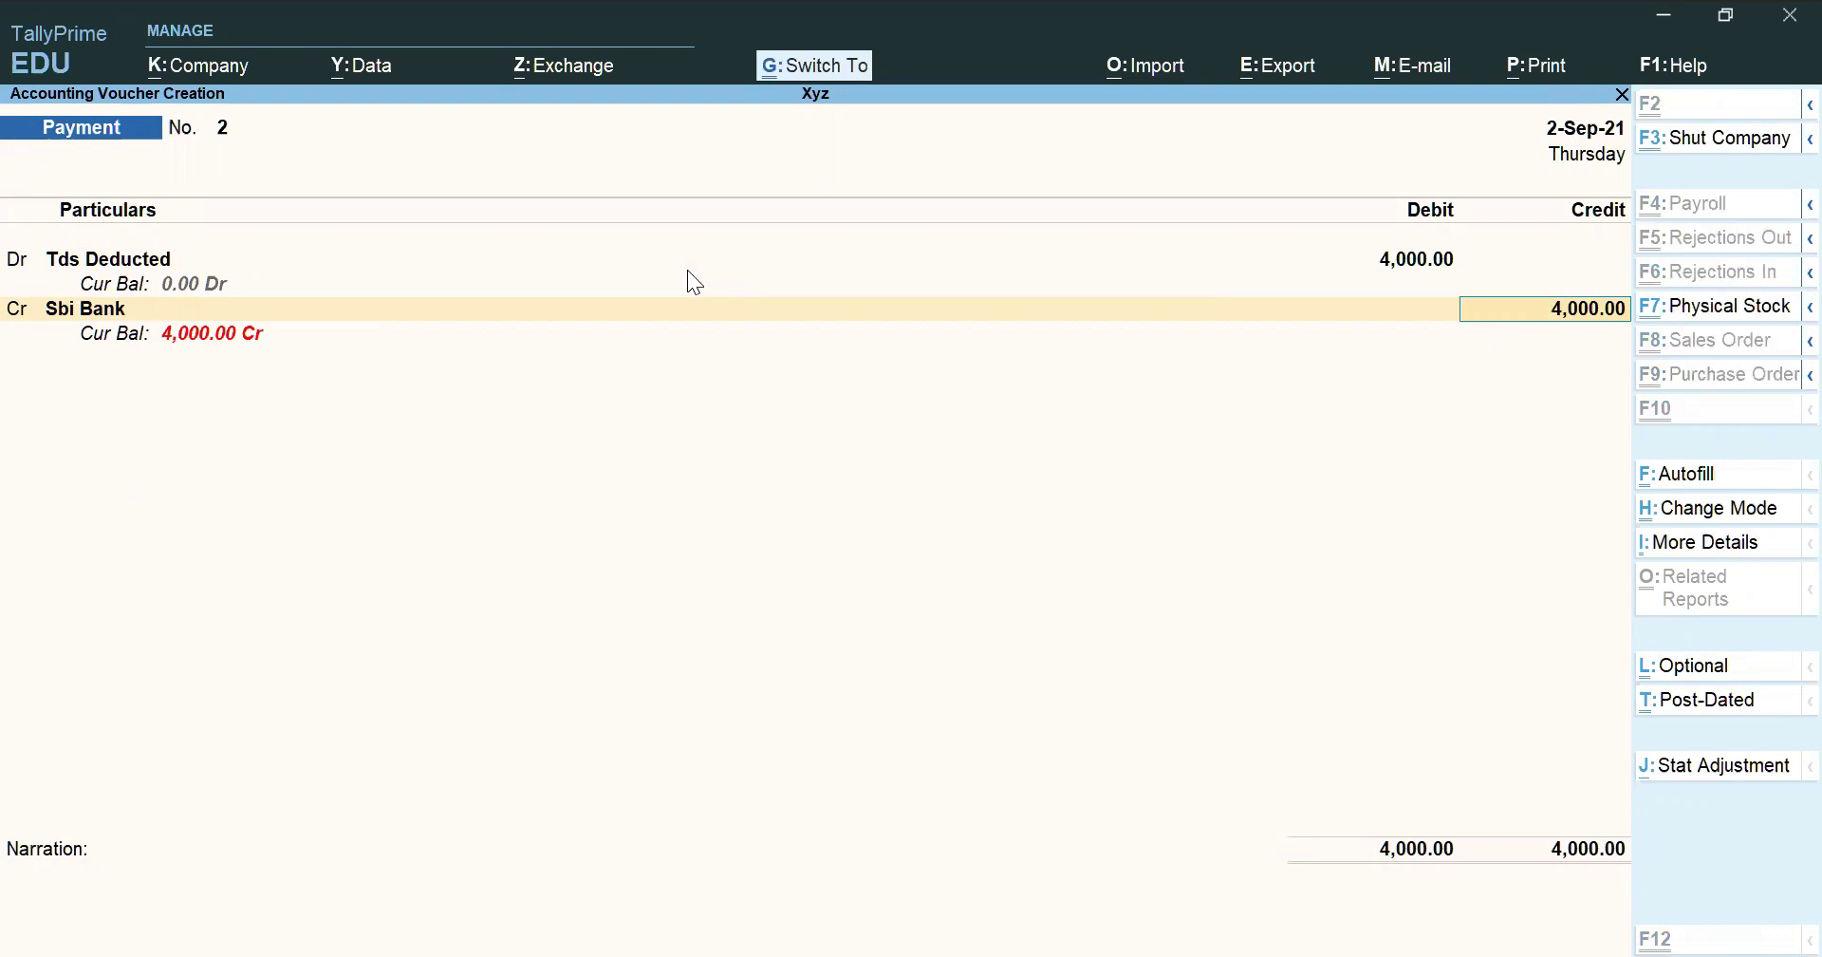
{"action": "key", "text": "ctrl+a"}
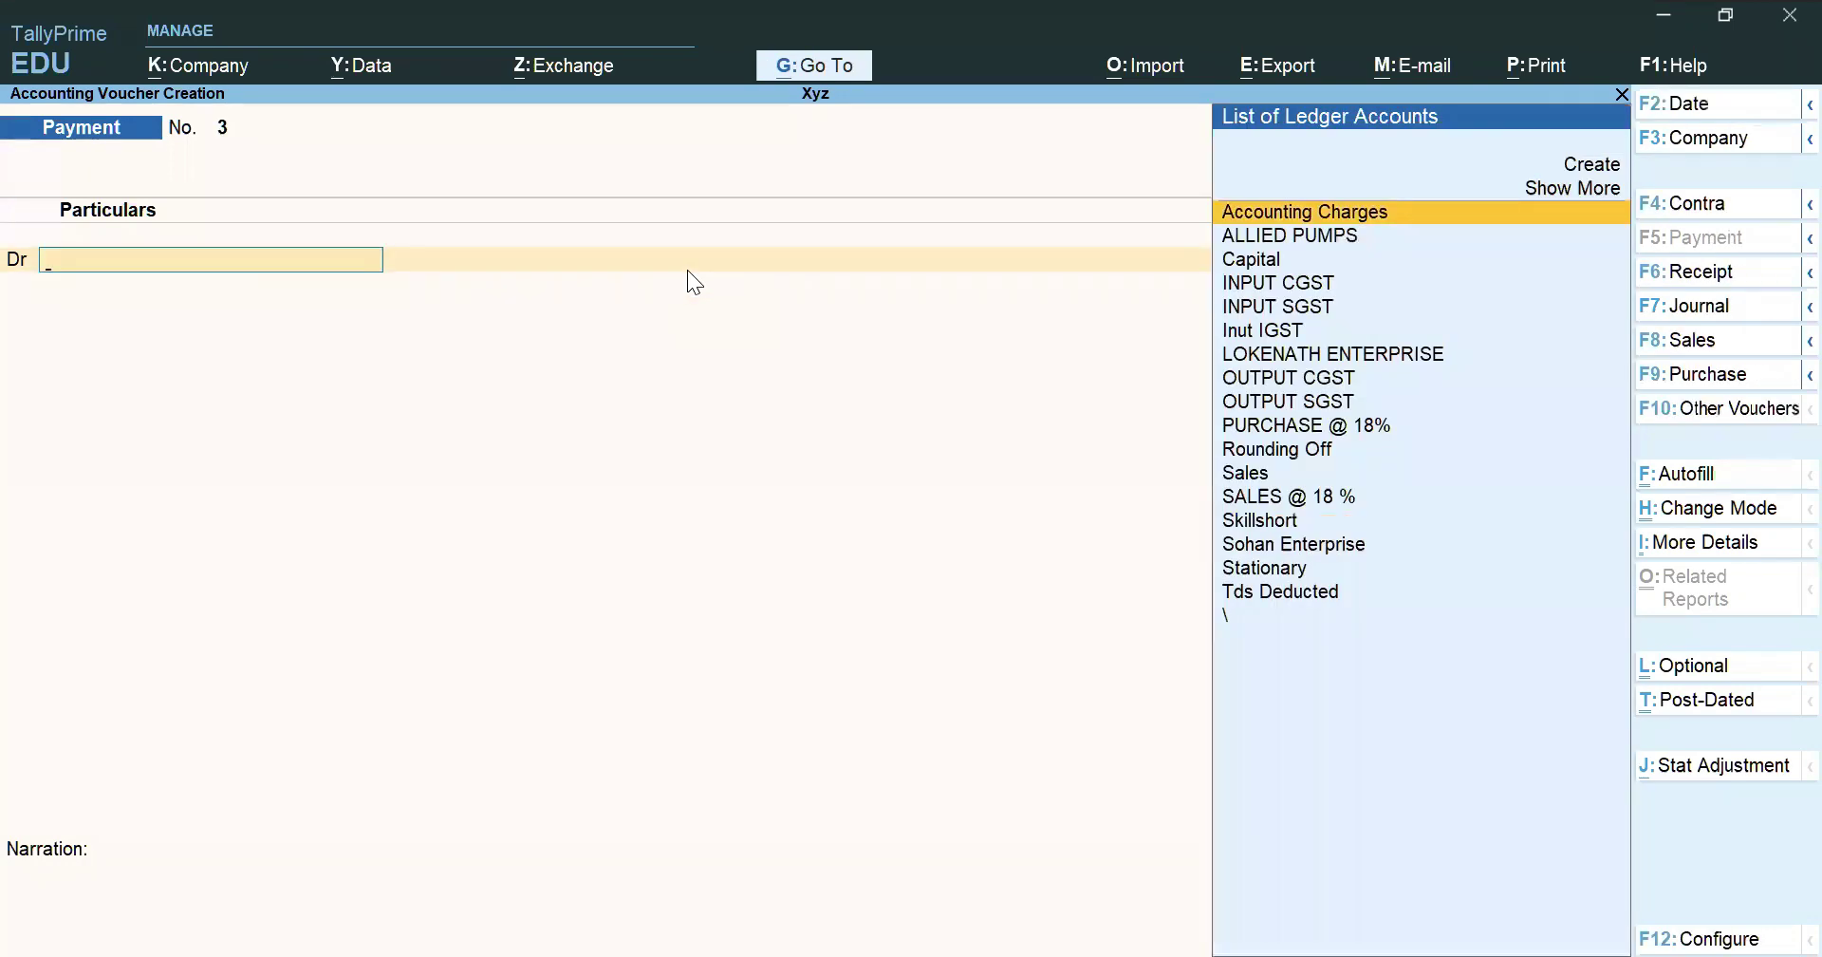
{"action": "key", "text": "Escape"}
{"action": "key", "text": "Return"}
Open the Sbi Bank ledger report from Account Books and toggle its detailed view
{"action": "key", "text": "d"}
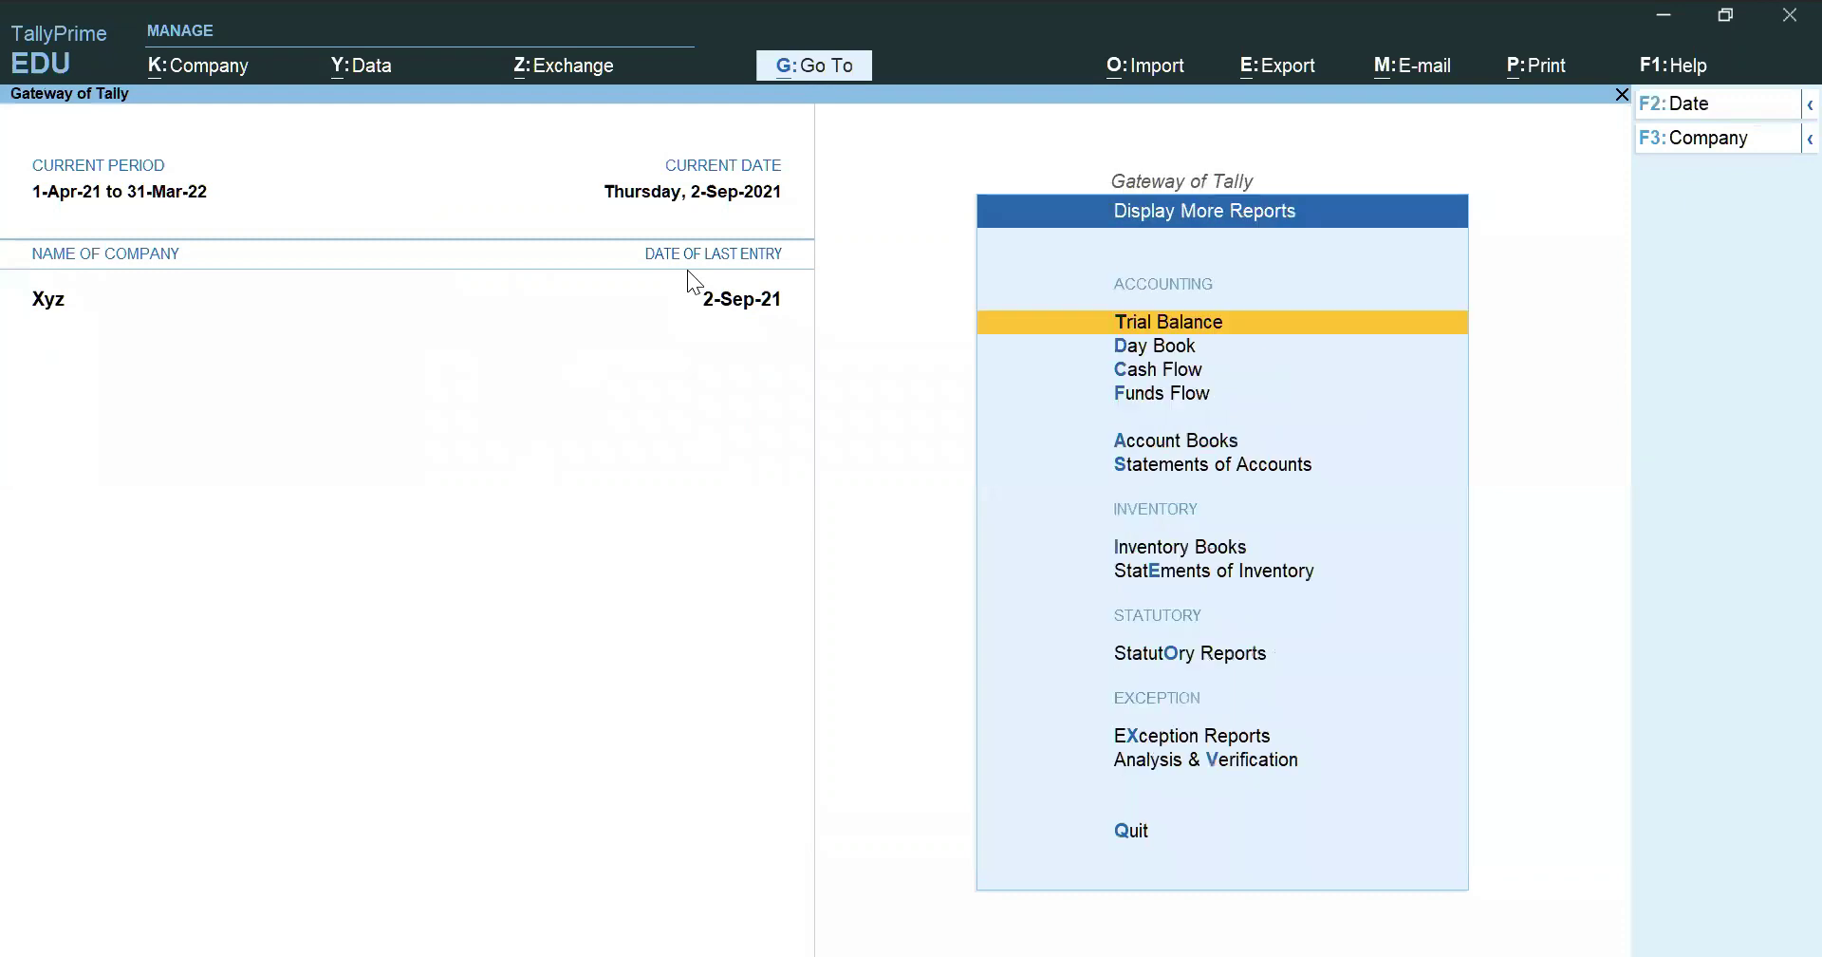
{"action": "key", "text": "Down"}
{"action": "key", "text": "Down"}
{"action": "key", "text": "Down"}
{"action": "key", "text": "Down"}
{"action": "key", "text": "Return"}
{"action": "key", "text": "Down"}
{"action": "key", "text": "Return"}
{"action": "type", "text": "Sbi"}
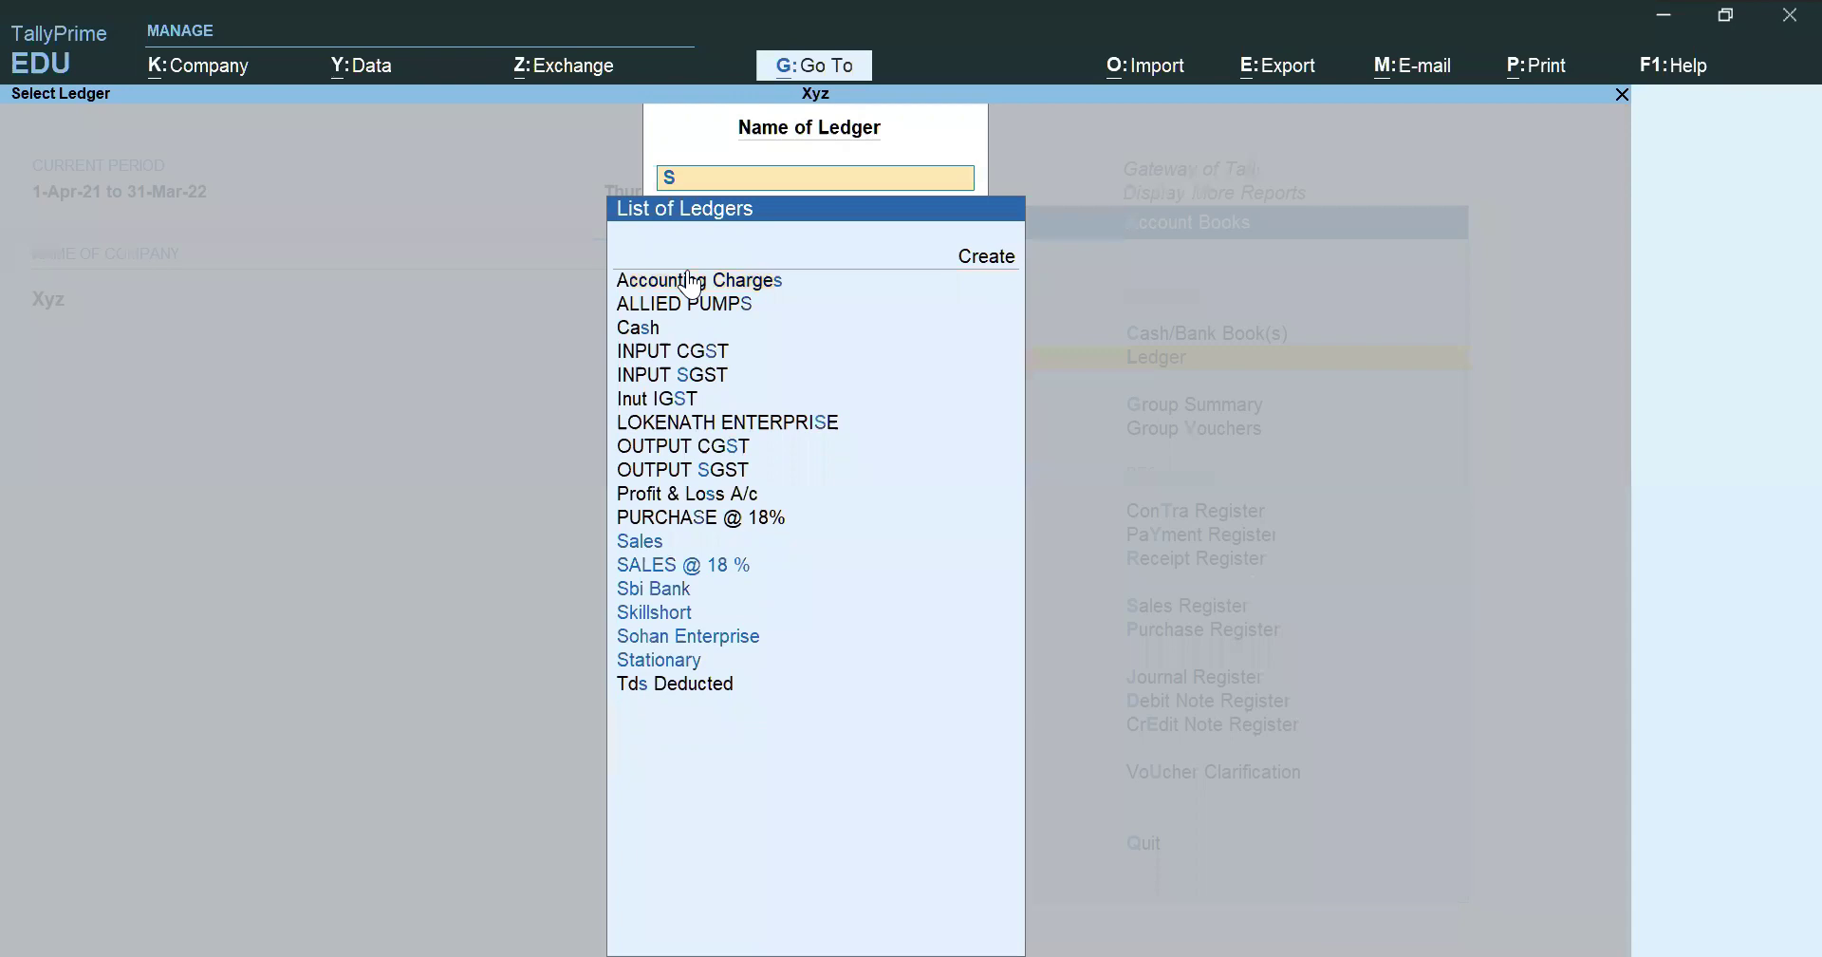
{"action": "key", "text": "Return"}
{"action": "key", "text": "alt+F5"}
{"action": "key", "text": "alt"}
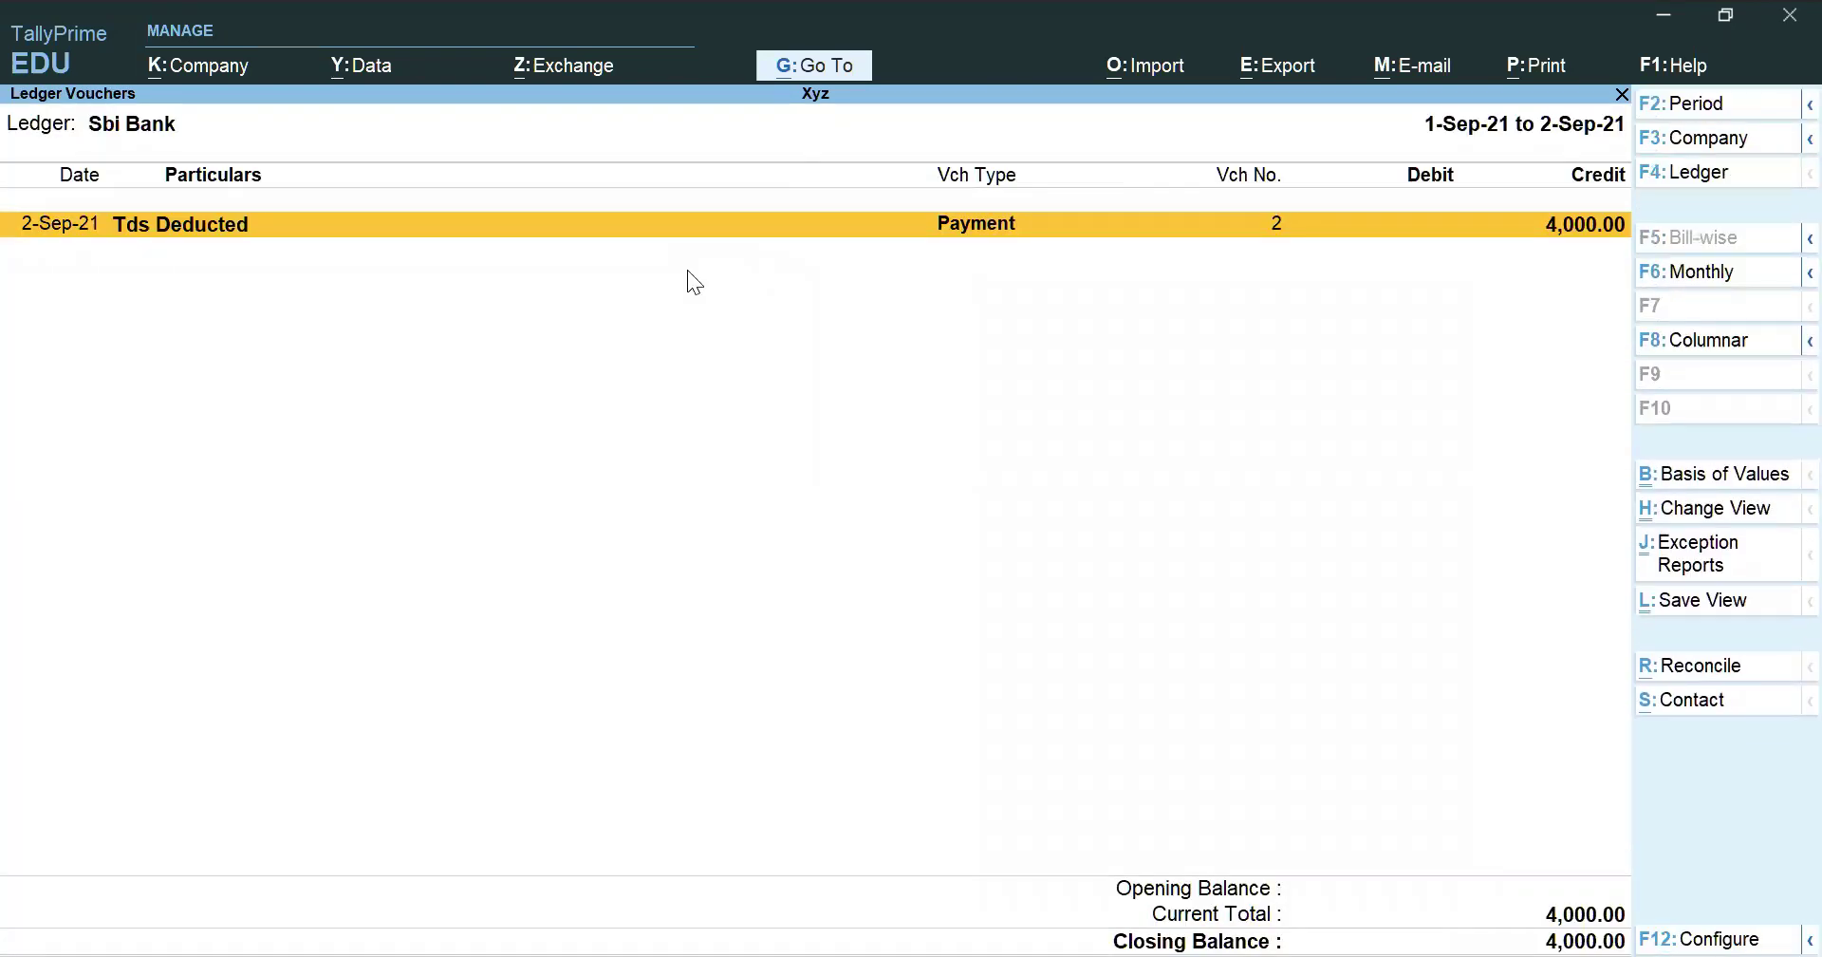
Switch to the Tds Deducted ledger with the period starting 1-Apr-21
{"action": "key", "text": "F4"}
{"action": "type", "text": "Tds"}
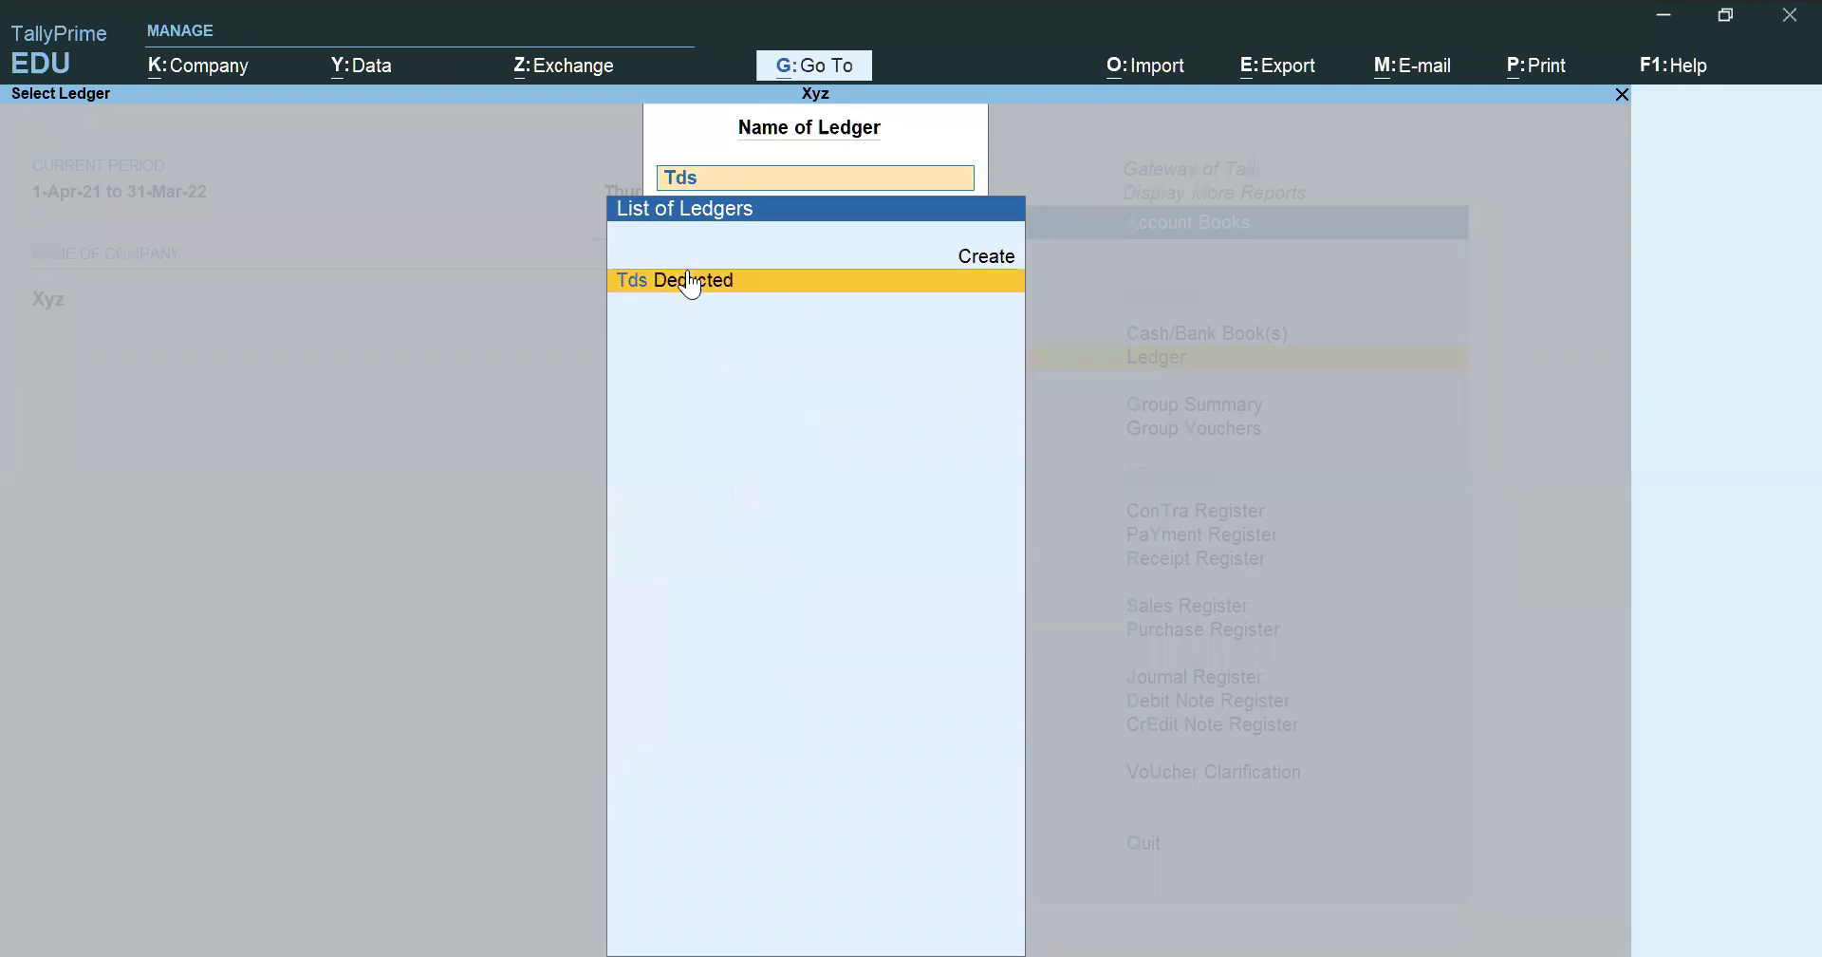
{"action": "key", "text": "Return"}
{"action": "key", "text": "alt"}
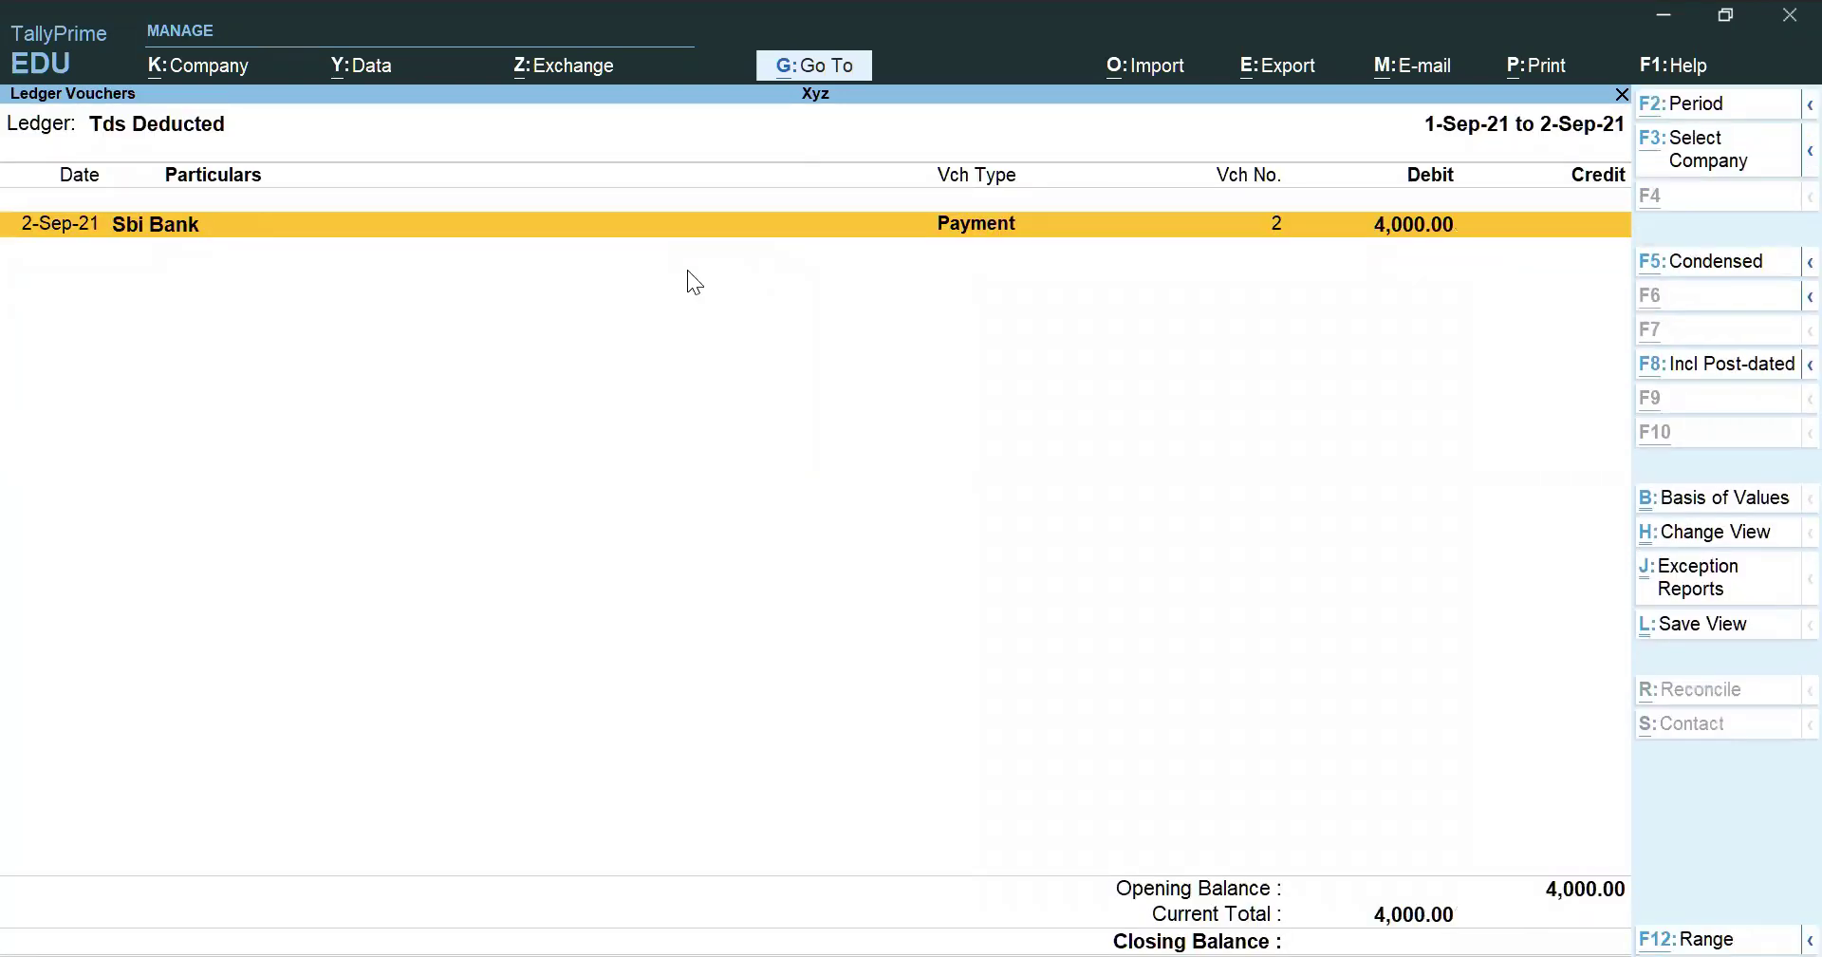
{"action": "key", "text": "alt+F2"}
{"action": "type", "text": "1-4"}
{"action": "key", "text": "Return"}
{"action": "key", "text": "Return"}
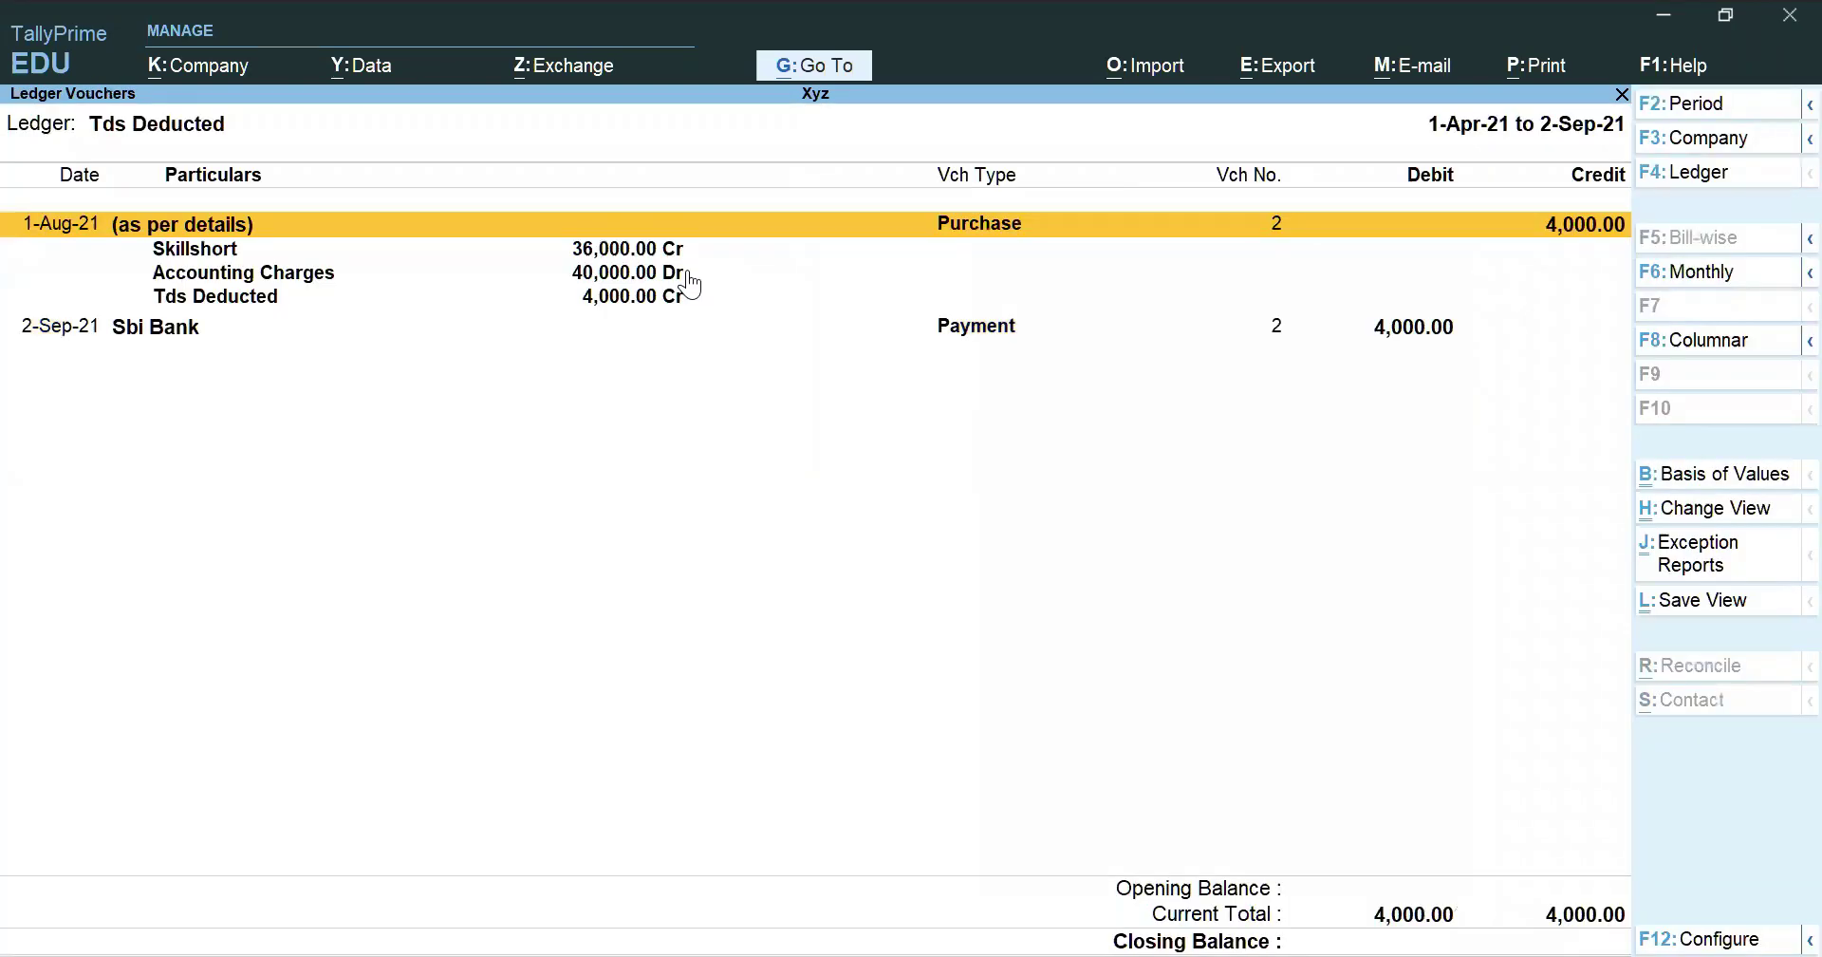
{"action": "key", "text": "Down"}
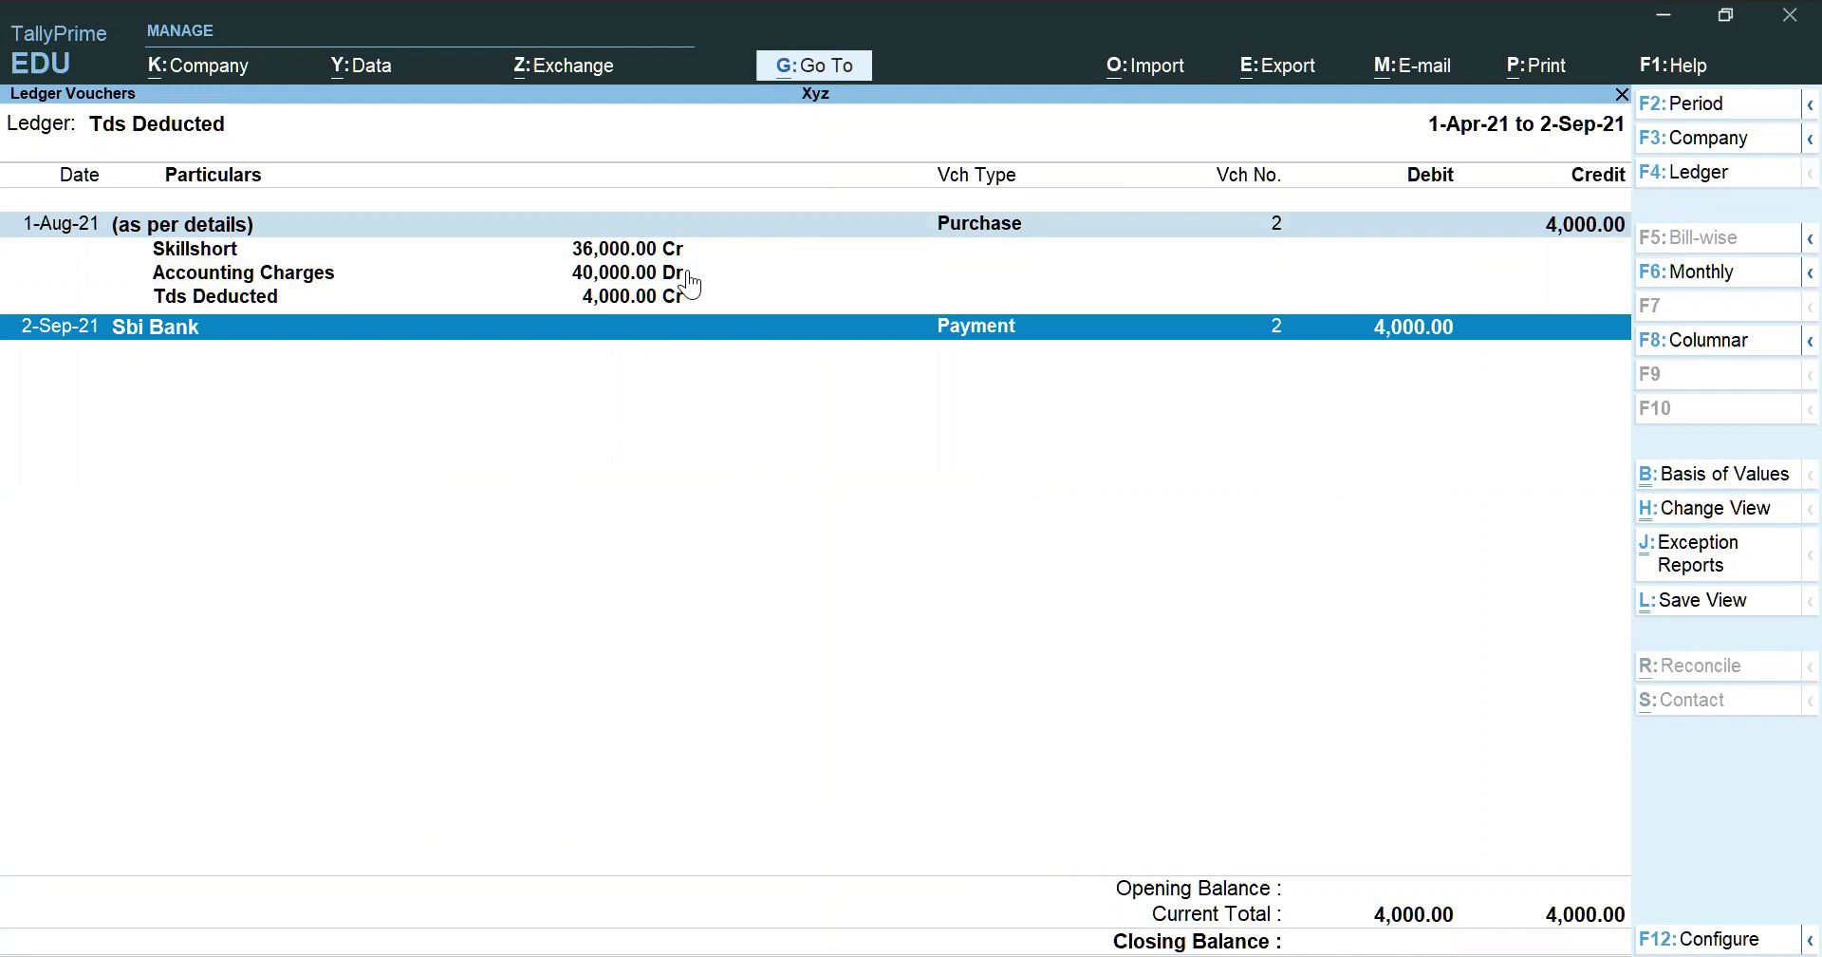
Switch to Skillshort's ledger report and change its reporting period
{"action": "key", "text": "F4"}
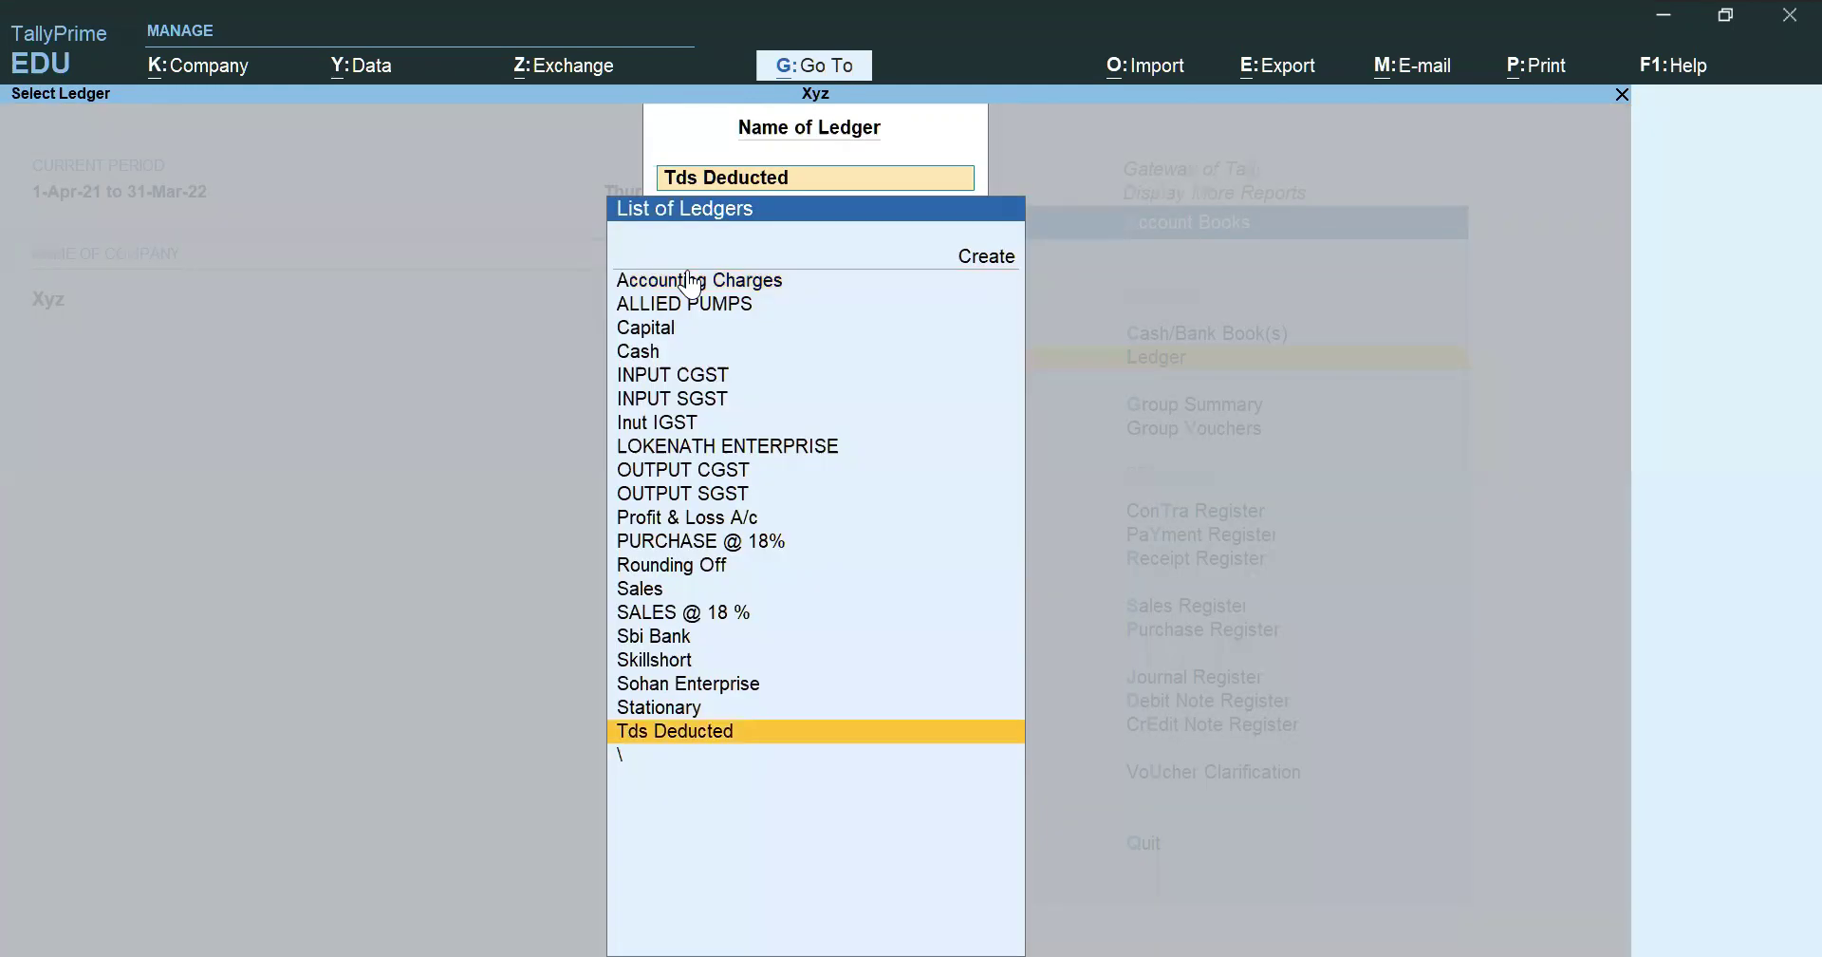
{"action": "type", "text": "Skil"}
{"action": "left_click", "coordinate": [690, 281]}
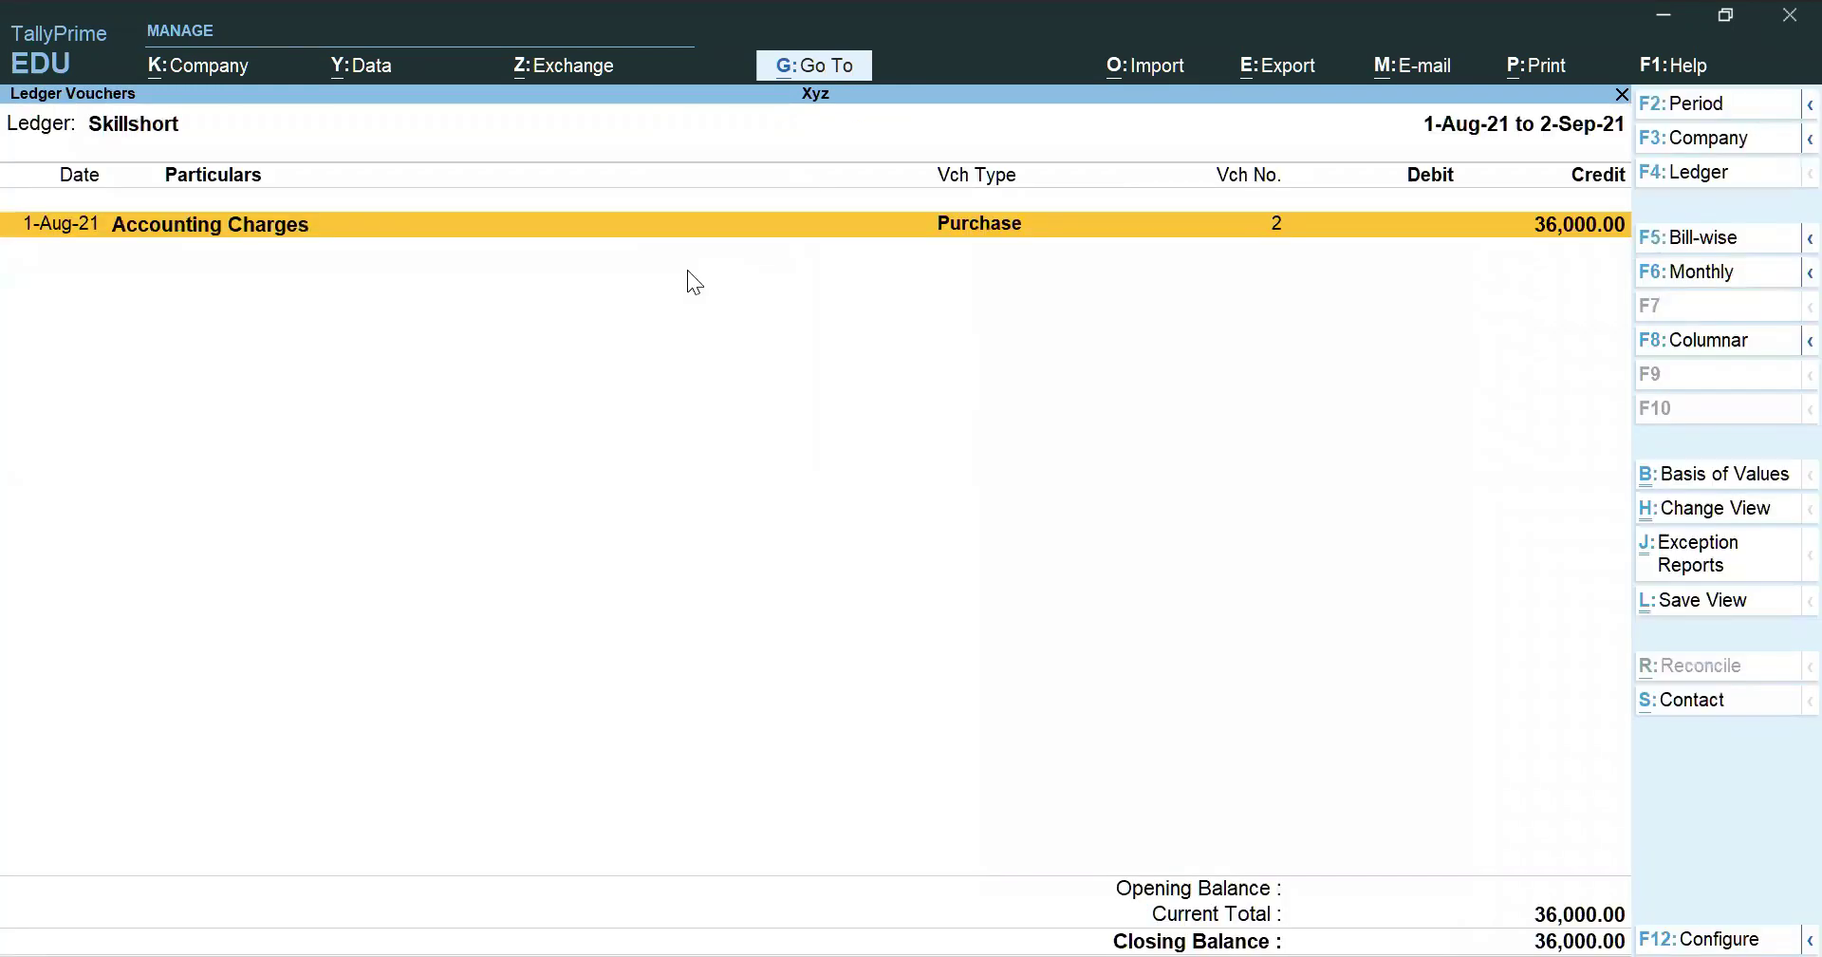
{"action": "key", "text": "alt+F2"}
Accept the period end date, then start a new purchase voucher
{"action": "key", "text": "Return"}
{"action": "key", "text": "Return"}
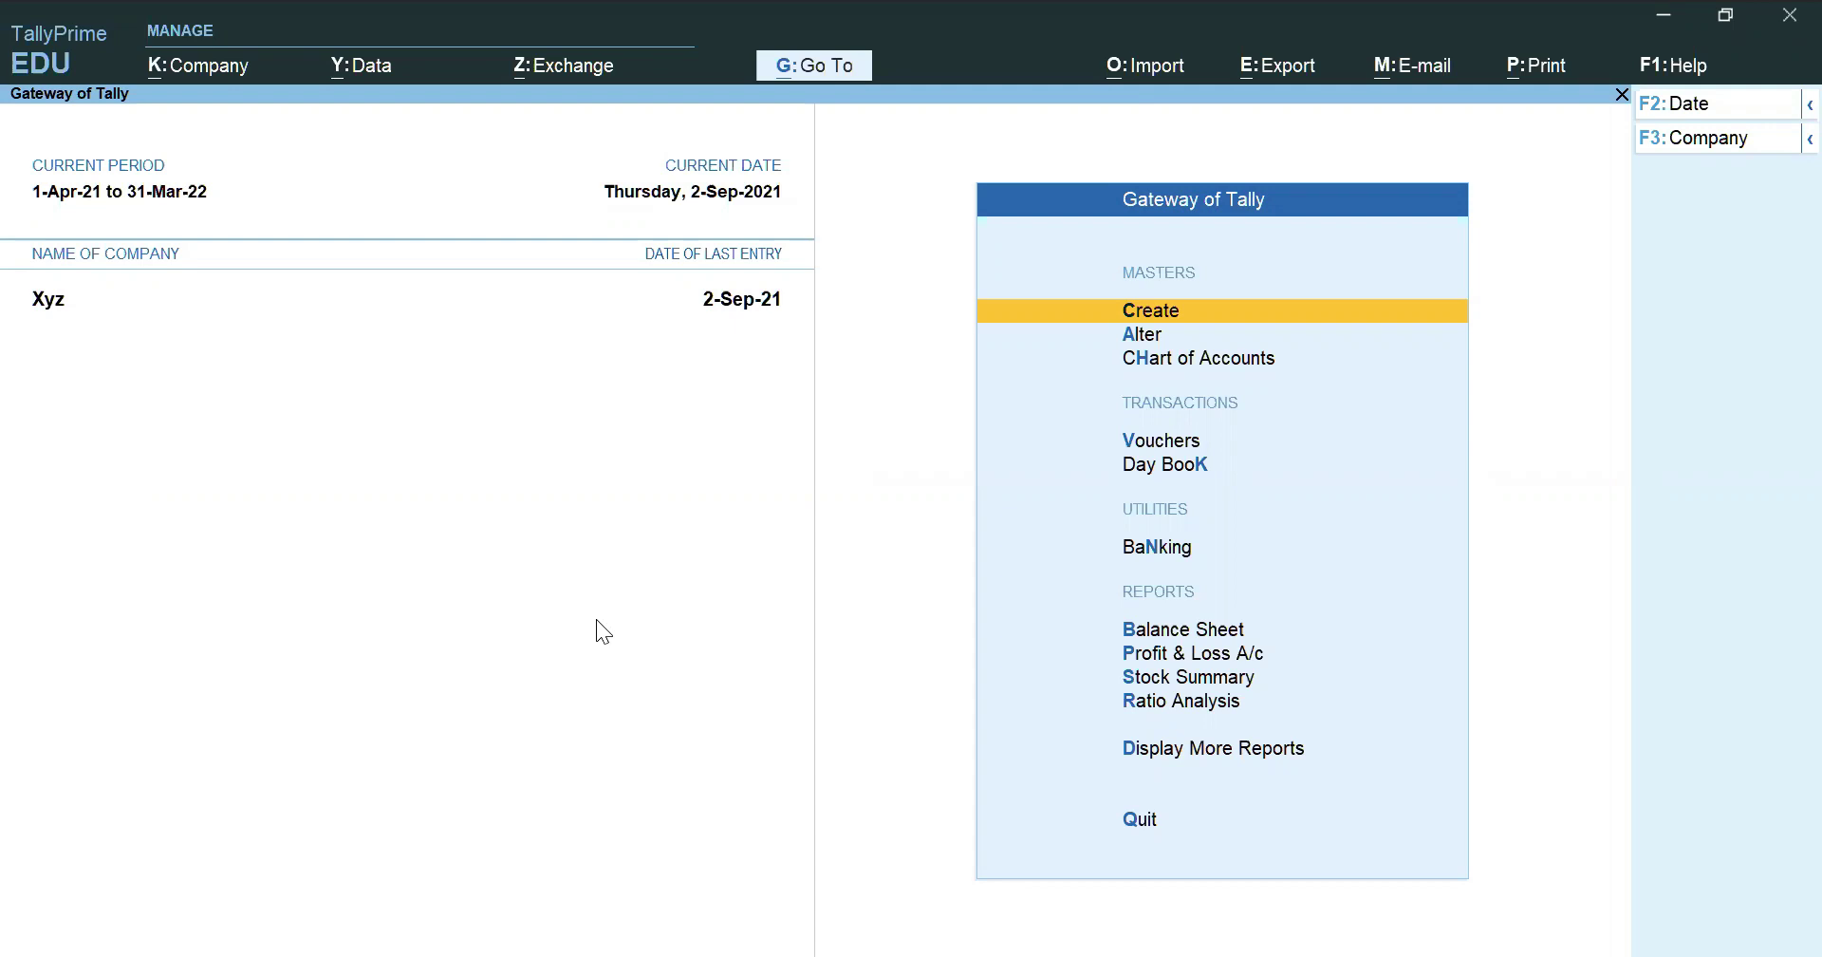
{"action": "key", "text": "v"}
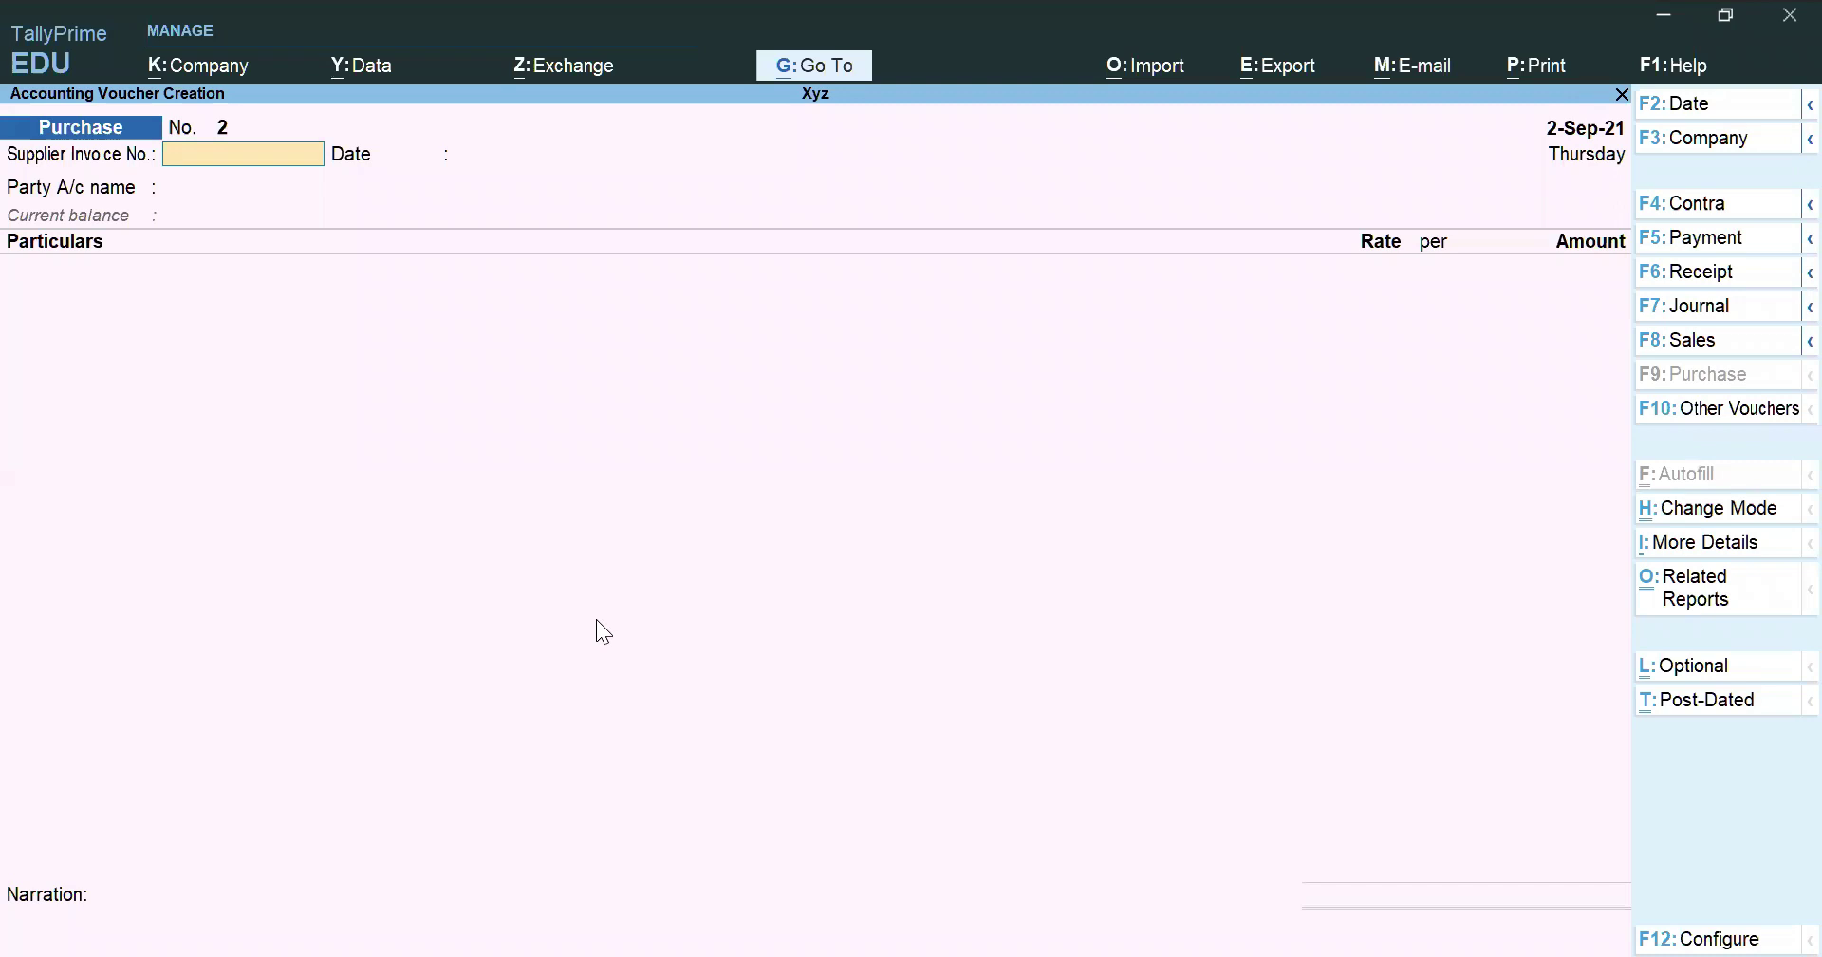
Enter supplier invoice Spl/21, date the voucher 1-Aug-21, and select Skillshort as party
{"action": "type", "text": "Spl/21"}
{"action": "key", "text": "Return"}
{"action": "key", "text": "Return"}
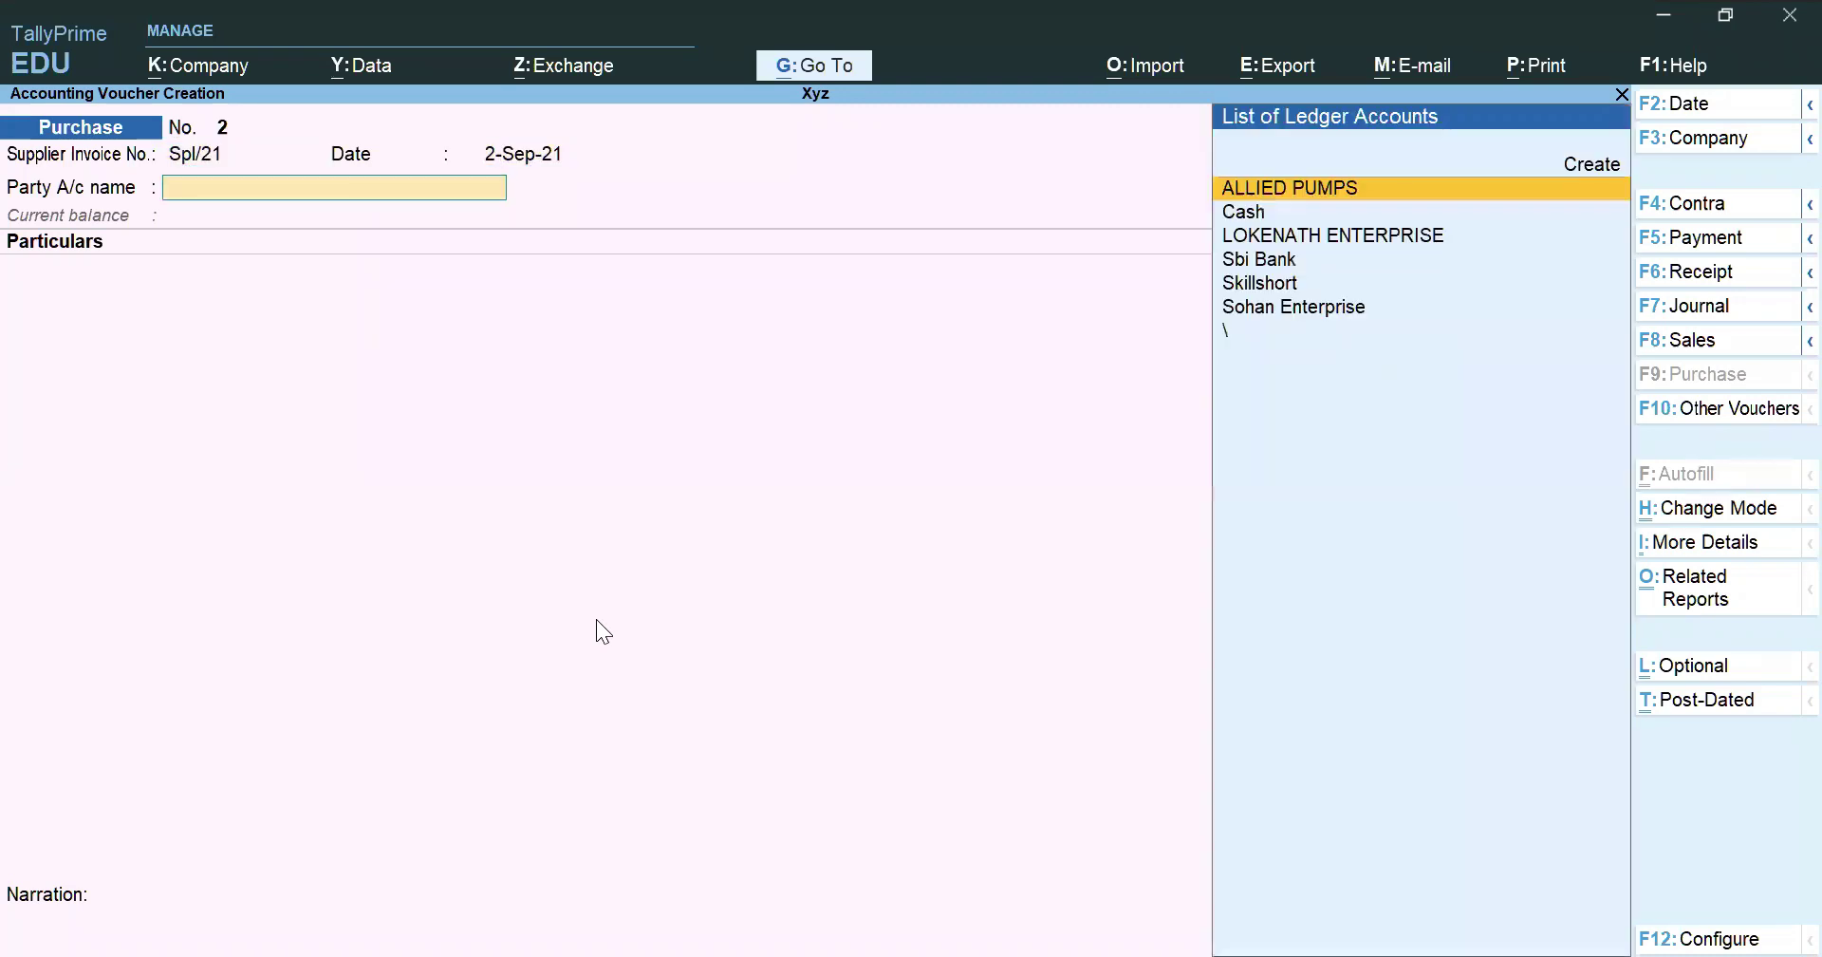
{"action": "key", "text": "F2"}
{"action": "type", "text": "1."}
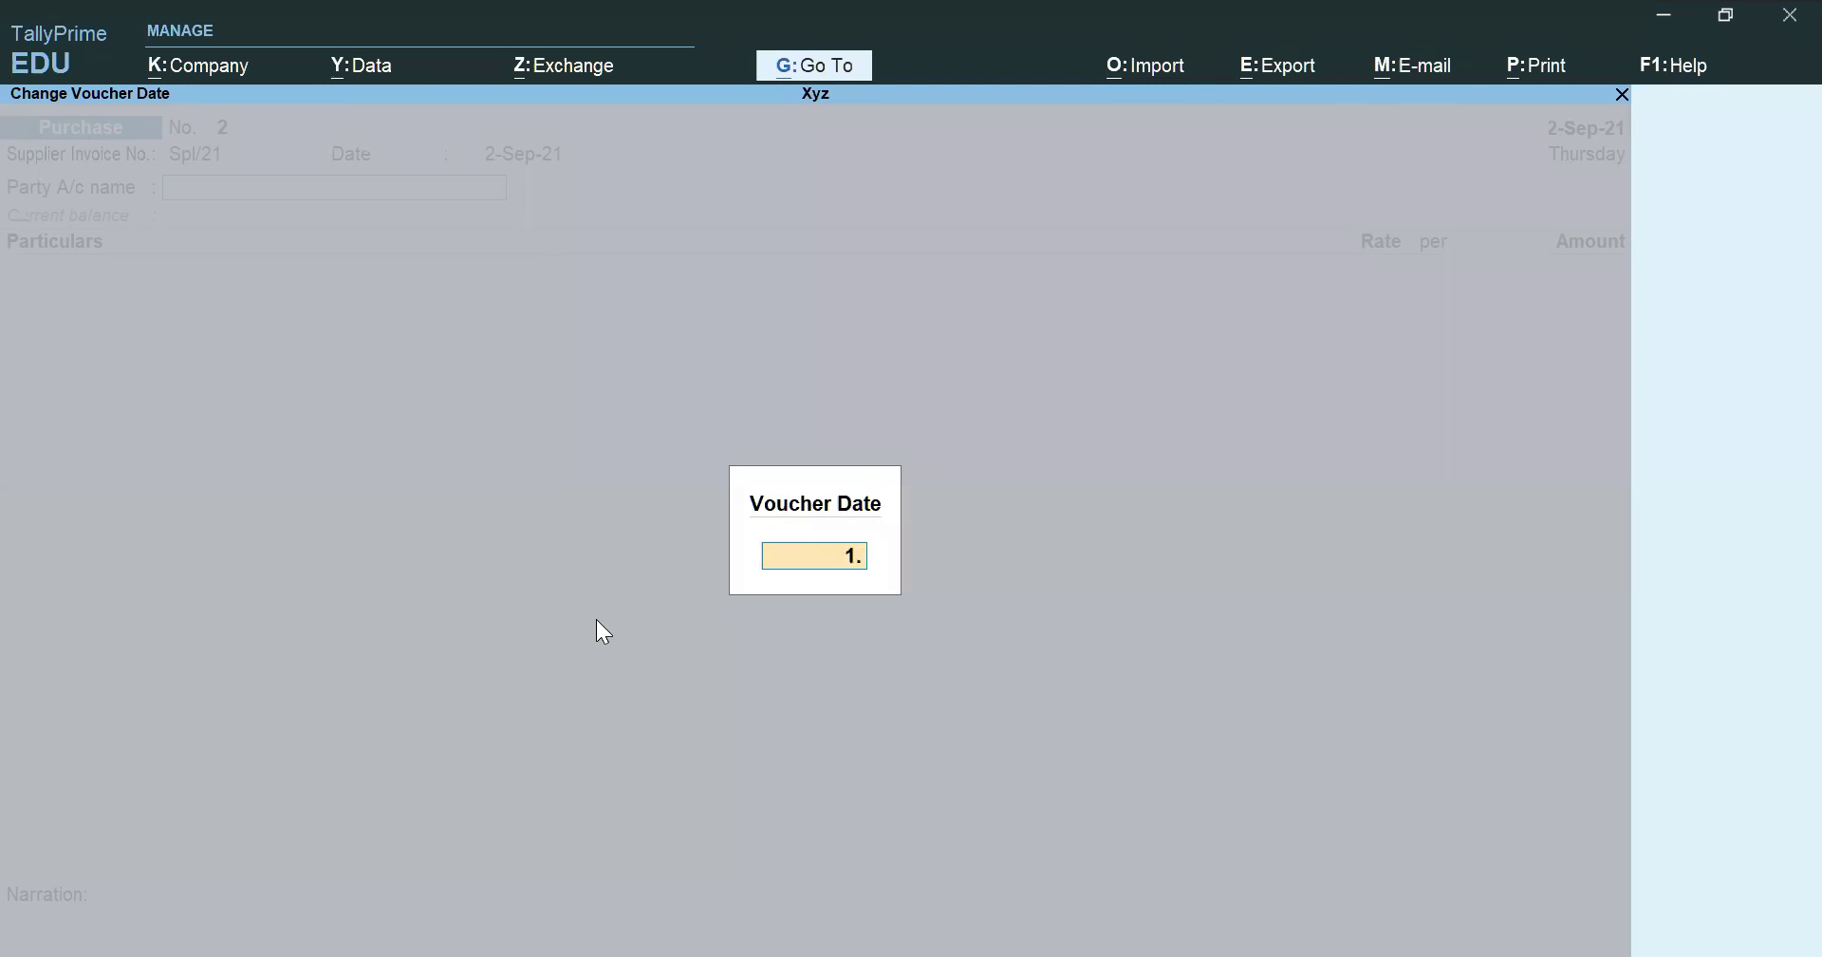
{"action": "type", "text": "8.21"}
{"action": "key", "text": "Return"}
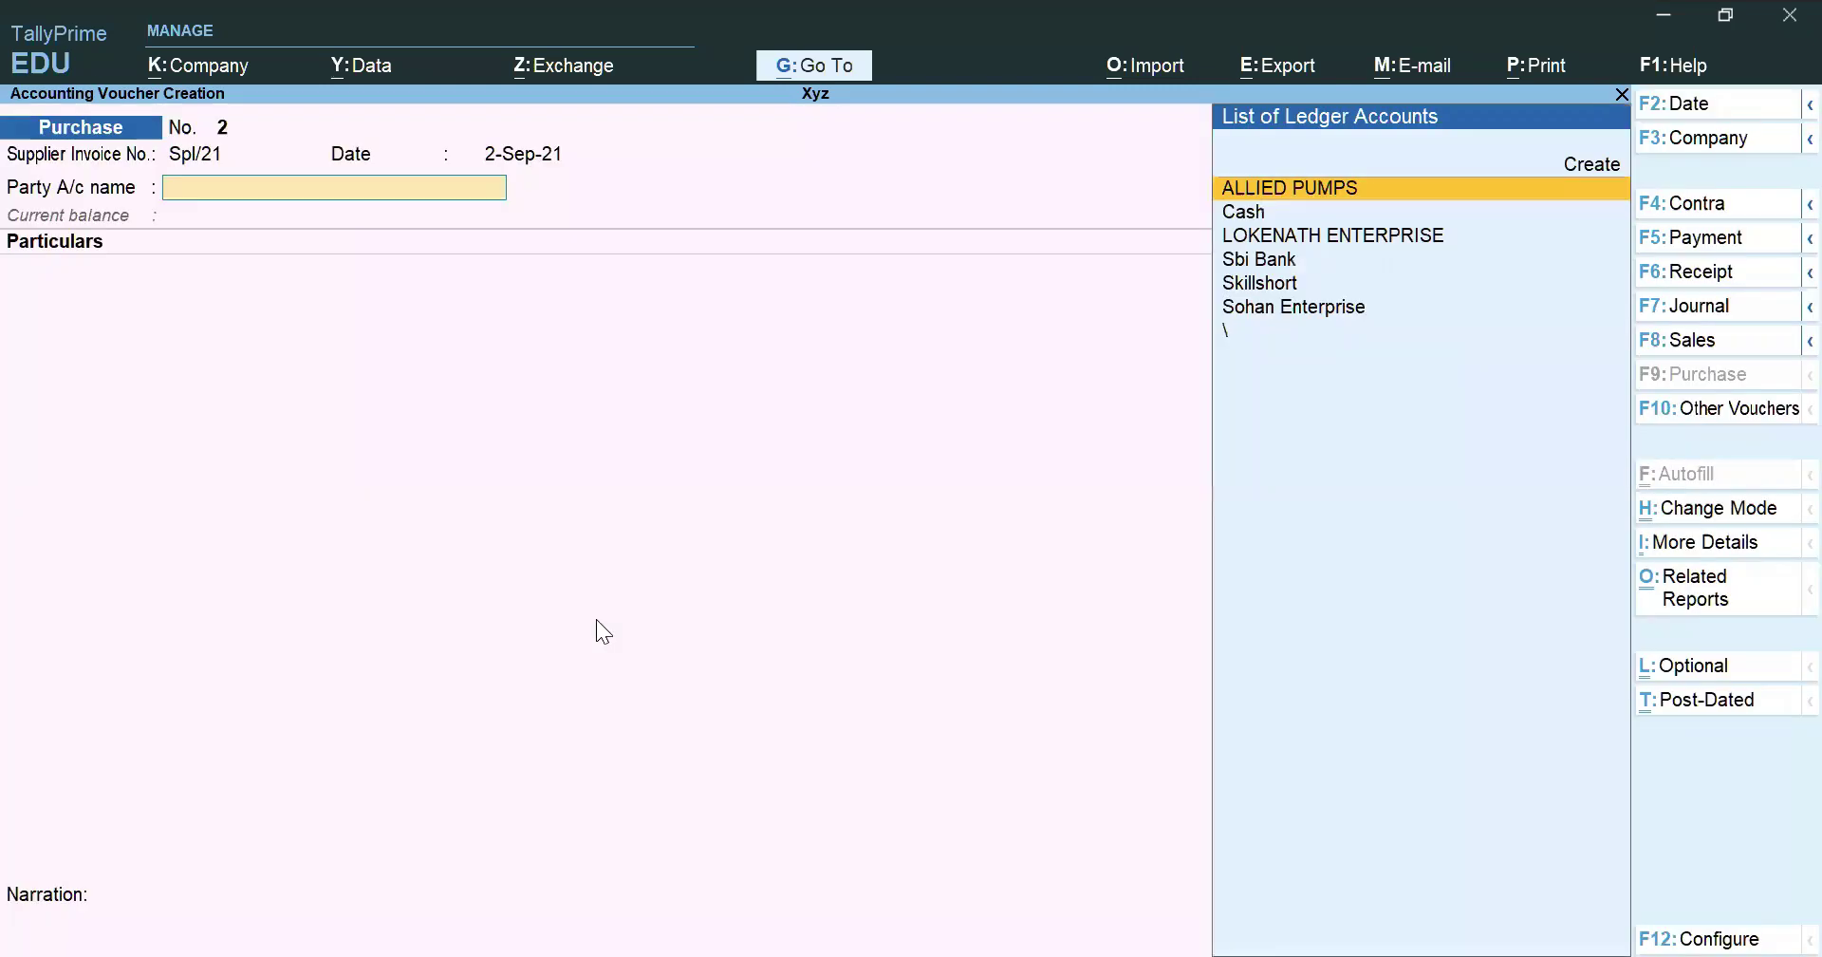
{"action": "key", "text": "BackSpace"}
{"action": "type", "text": "1.8.21"}
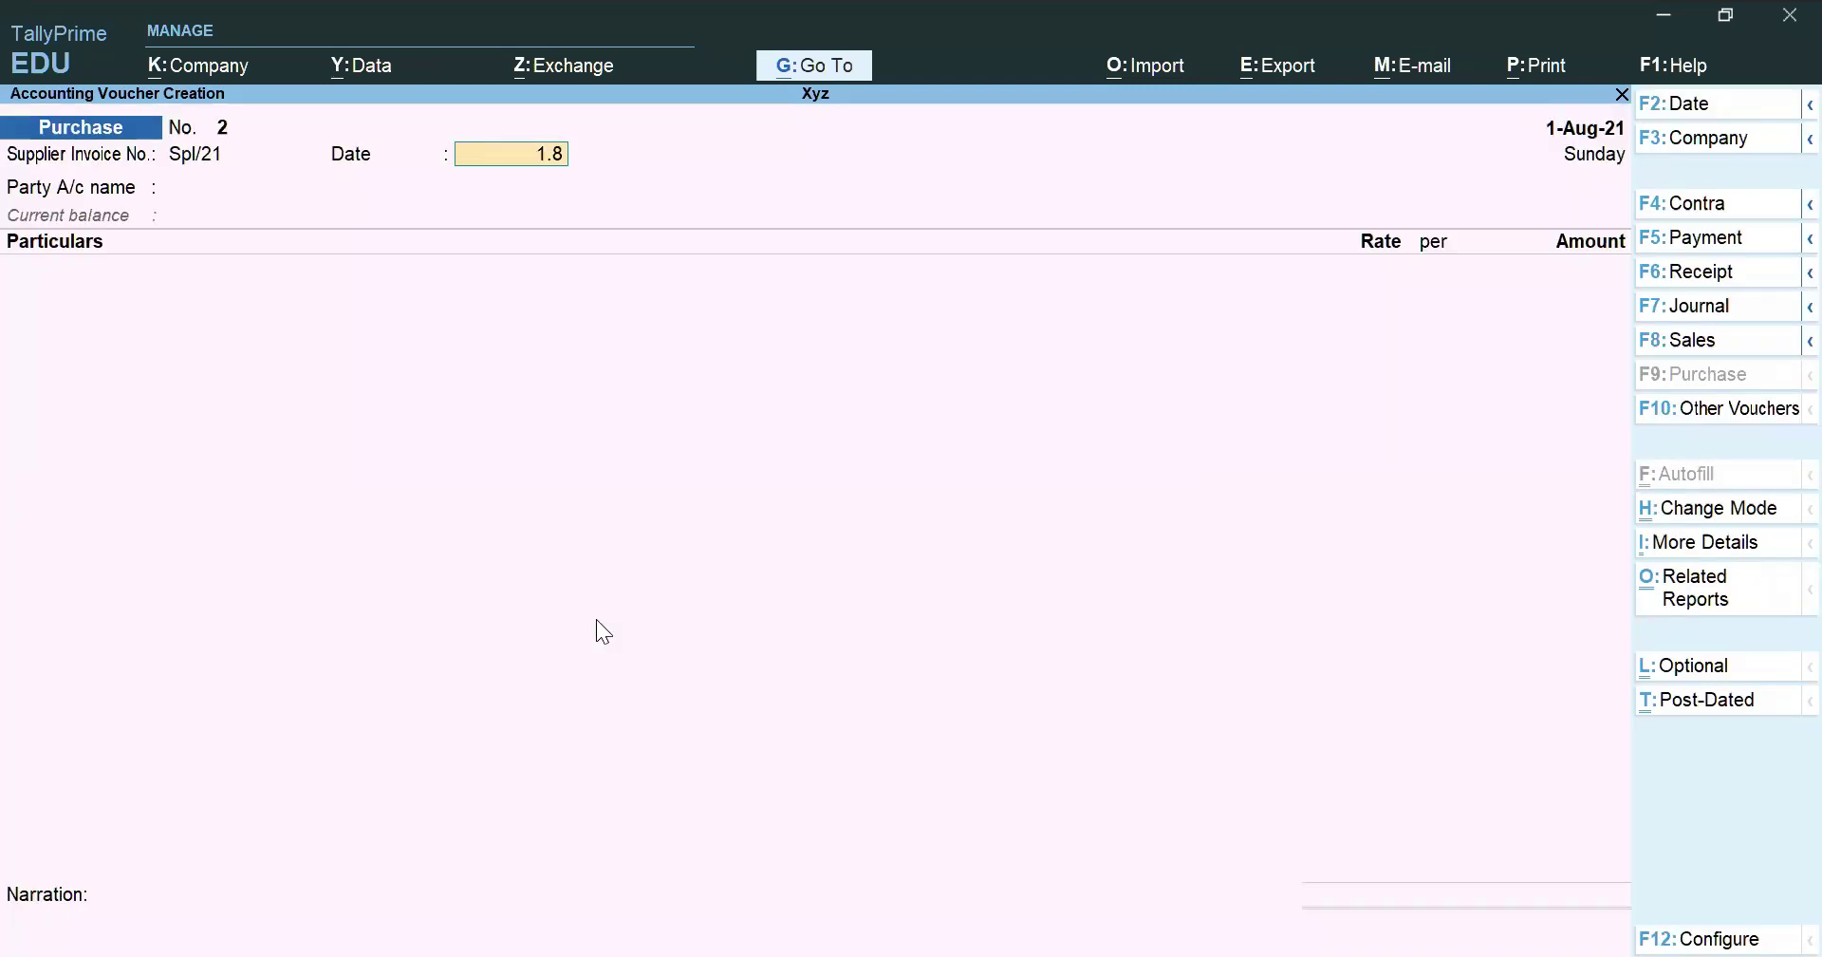
{"action": "key", "text": "Return"}
{"action": "key", "text": "Down"}
{"action": "key", "text": "Down"}
{"action": "key", "text": "Down"}
{"action": "key", "text": "Down"}
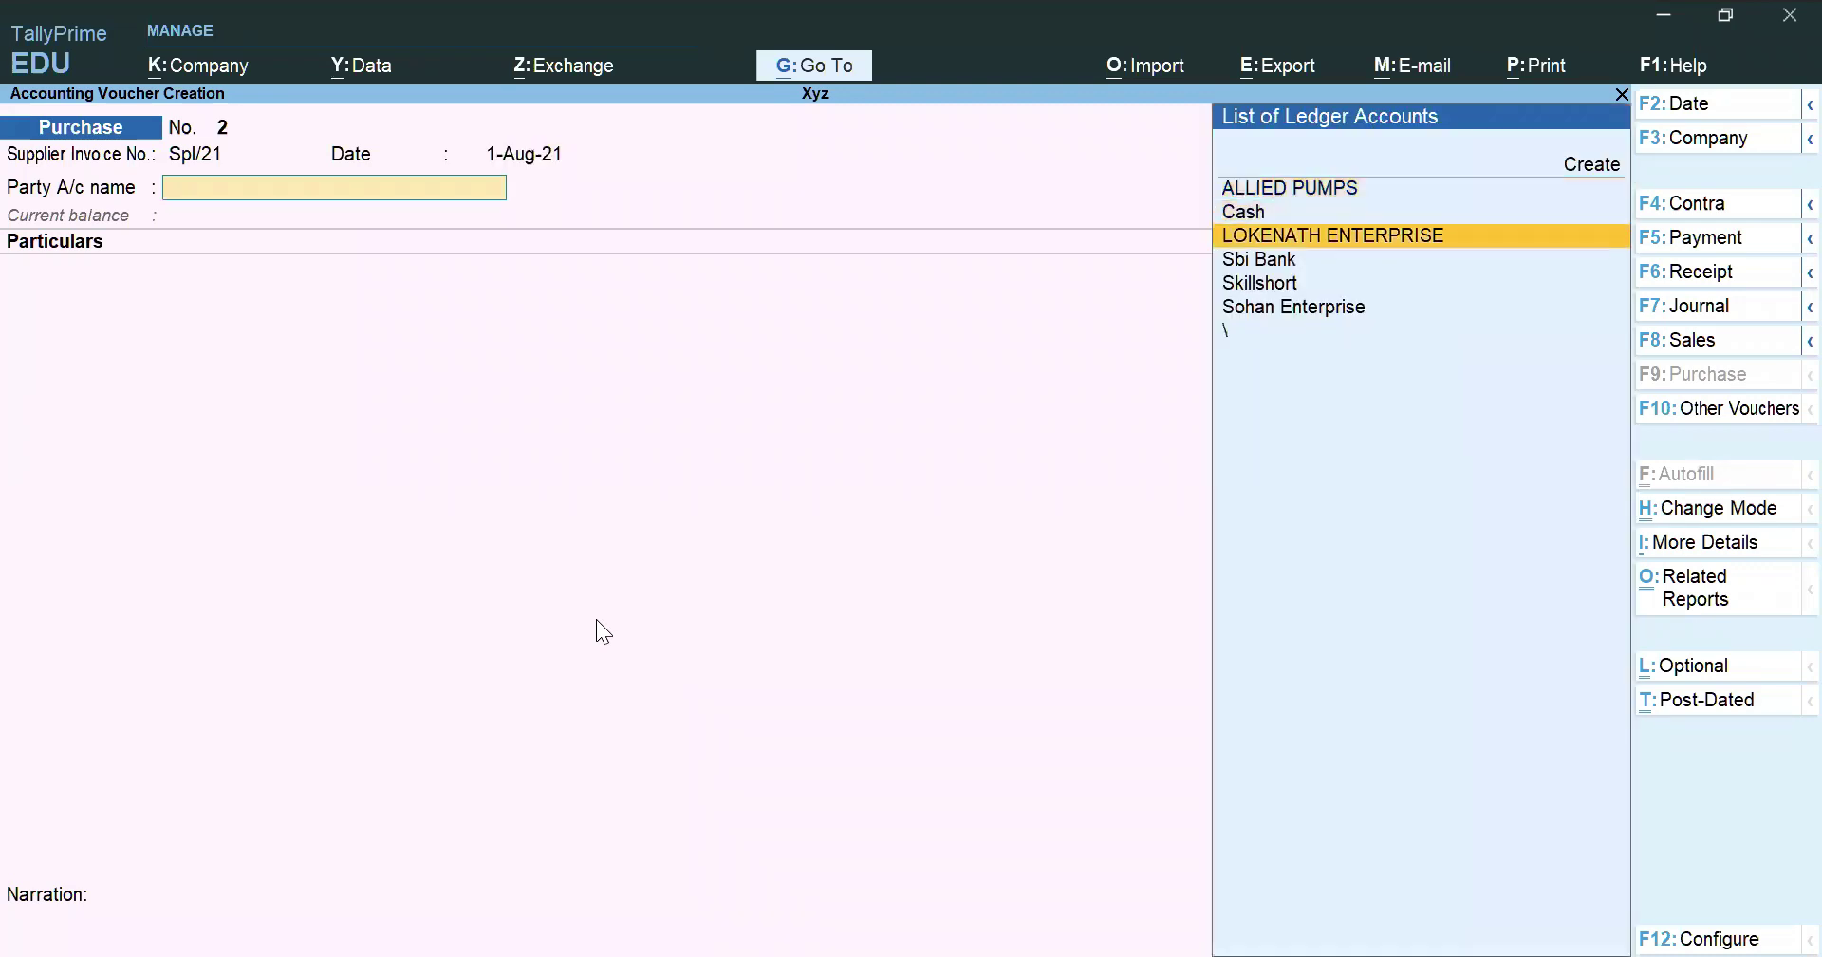
{"action": "key", "text": "Return"}
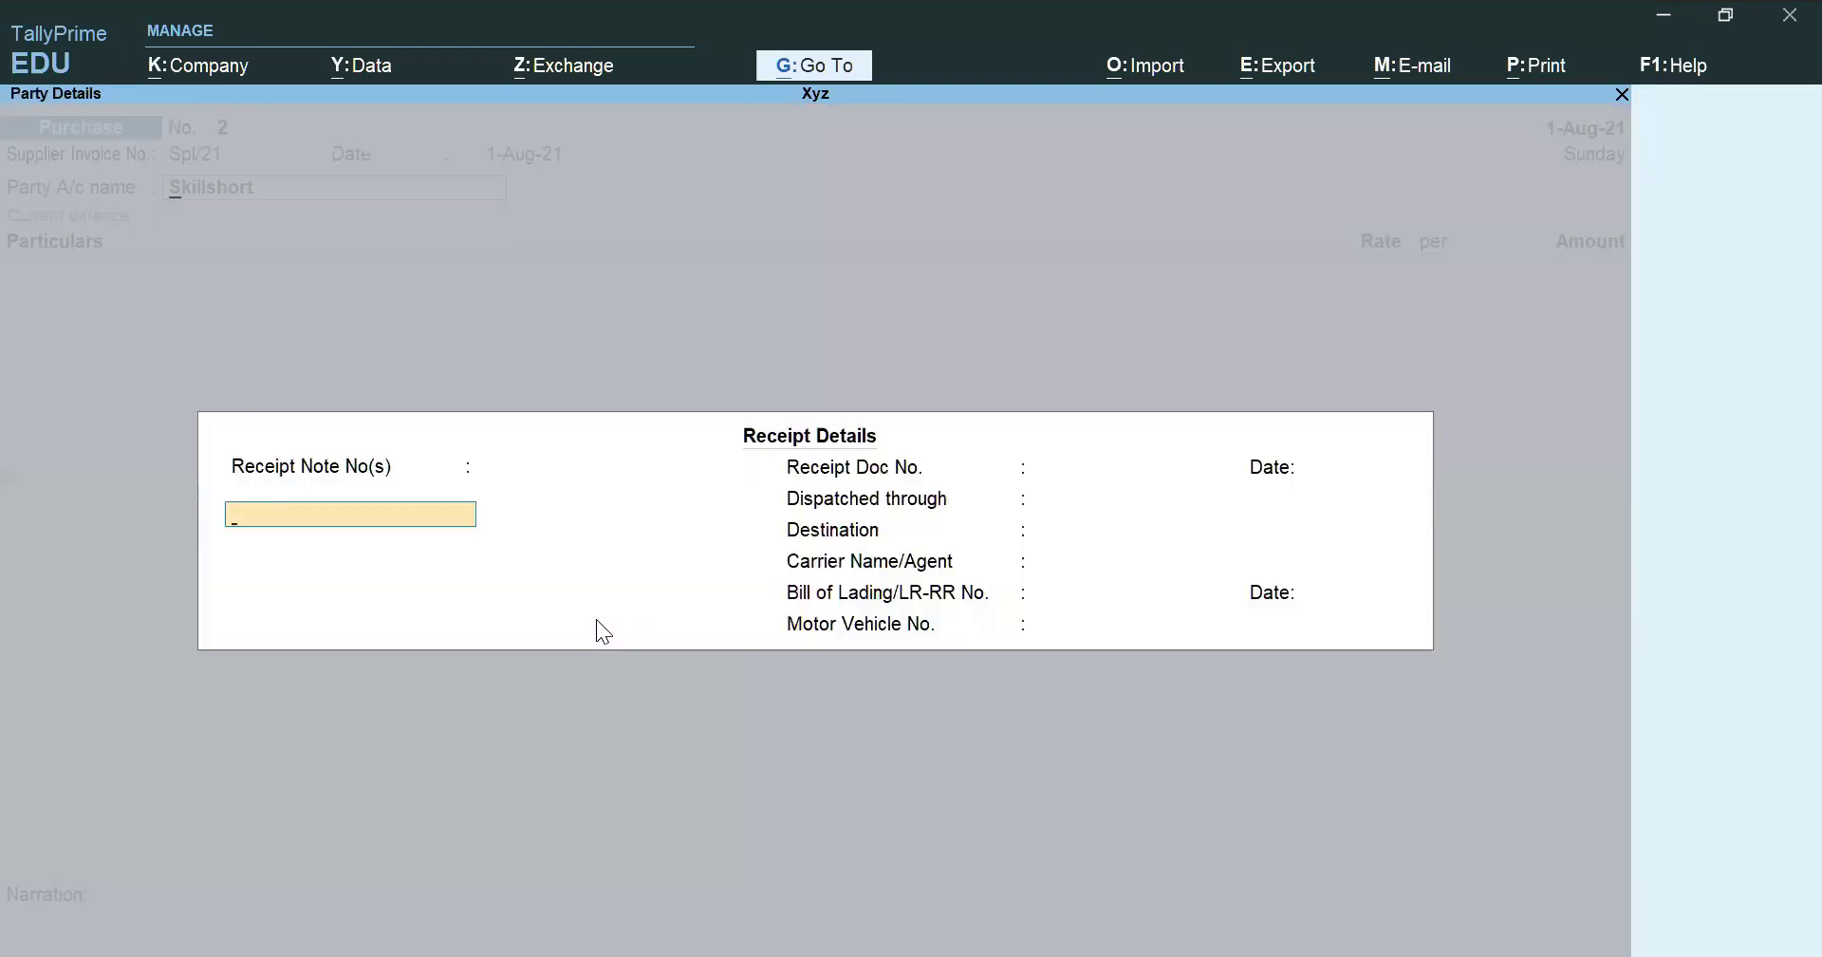
Alter Skillshort's ledger to Regular GST registration, enter its GSTIN, and save
{"action": "key", "text": "Escape"}
{"action": "key", "text": "ctrl+Return"}
{"action": "key", "text": "Return"}
{"action": "key", "text": "Return"}
{"action": "key", "text": "Return"}
{"action": "key", "text": "Return"}
{"action": "key", "text": "Return"}
{"action": "key", "text": "Return"}
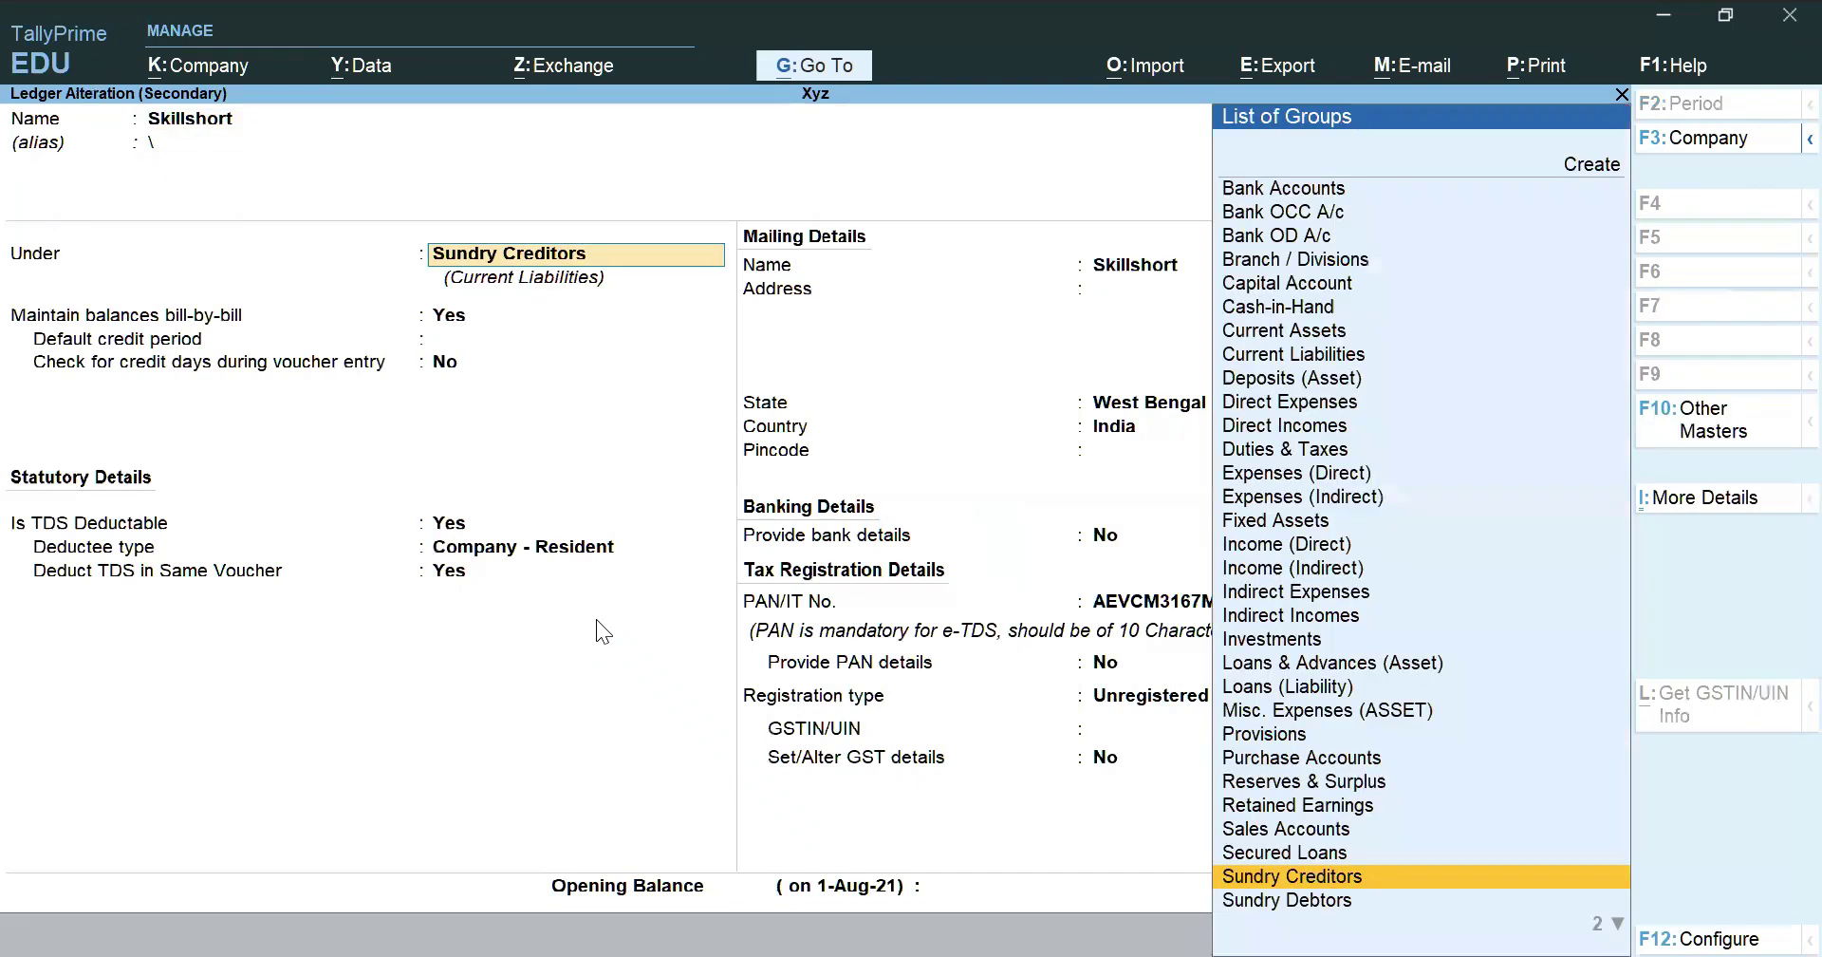
{"action": "key", "text": "Return"}
{"action": "key", "text": "Return"}
{"action": "key", "text": "Return"}
{"action": "key", "text": "Return"}
{"action": "key", "text": "Return"}
{"action": "key", "text": "Return"}
{"action": "key", "text": "Return"}
{"action": "key", "text": "Return"}
{"action": "key", "text": "Return"}
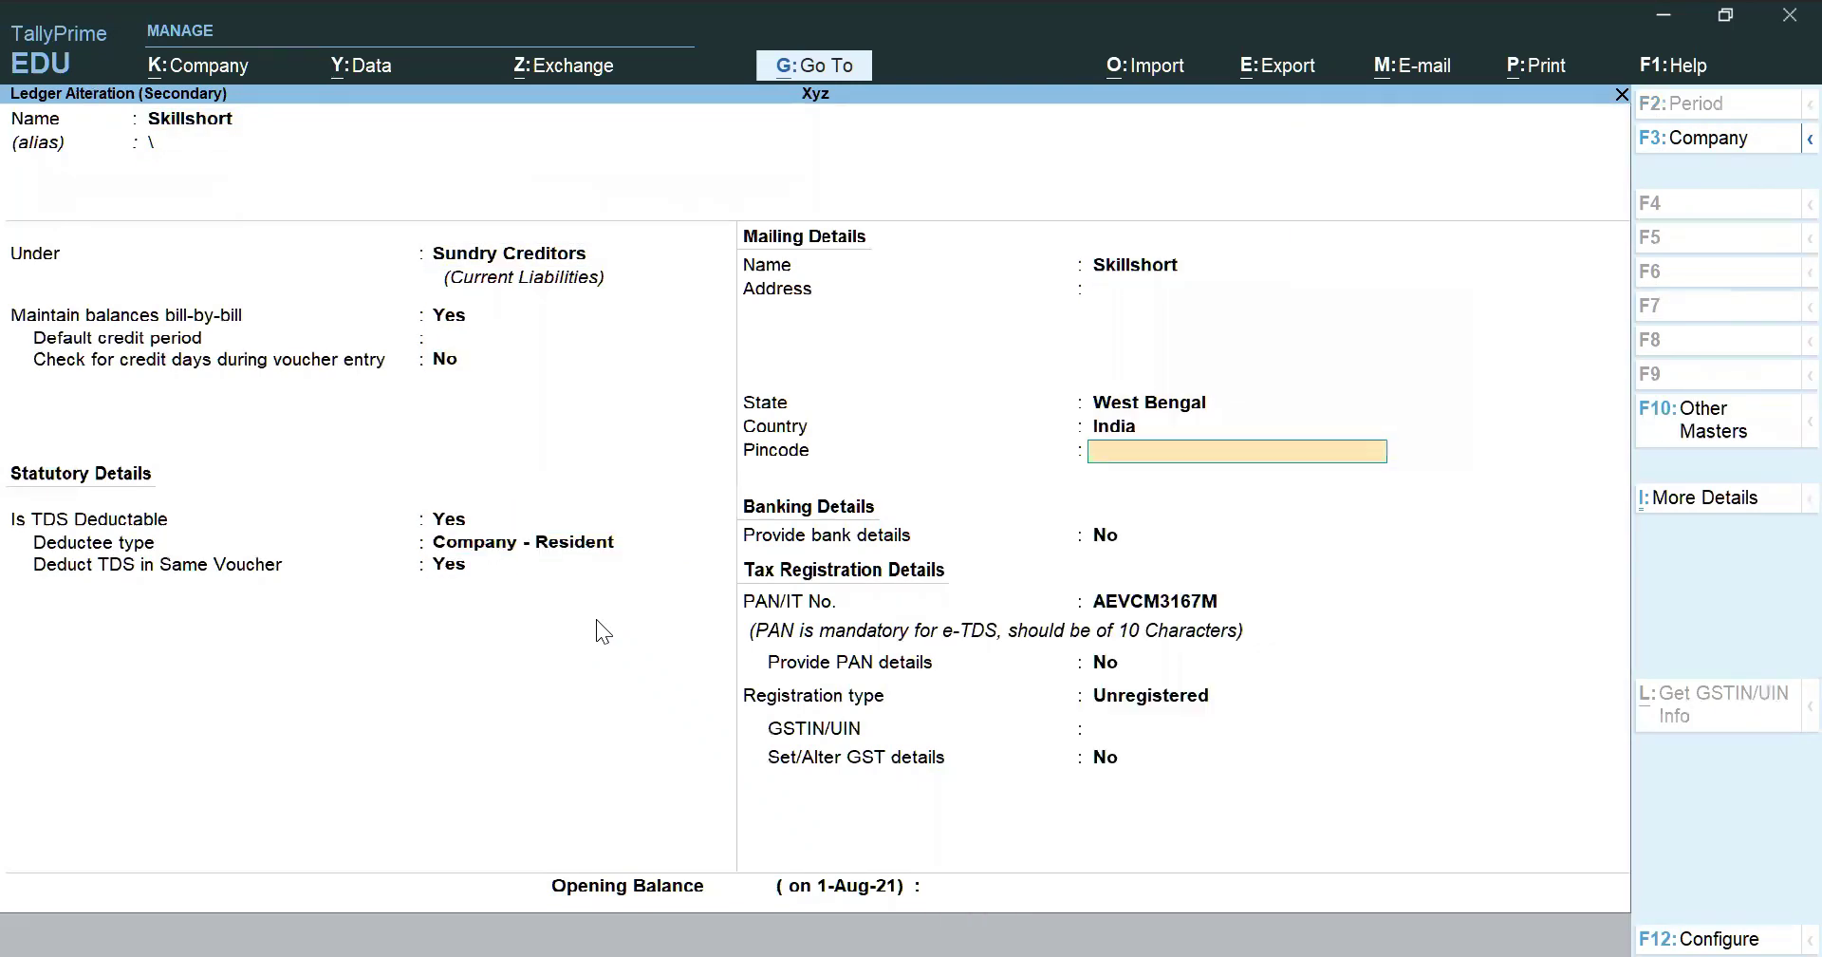
{"action": "key", "text": "Up"}
{"action": "key", "text": "Up"}
{"action": "key", "text": "Down"}
{"action": "key", "text": "Return"}
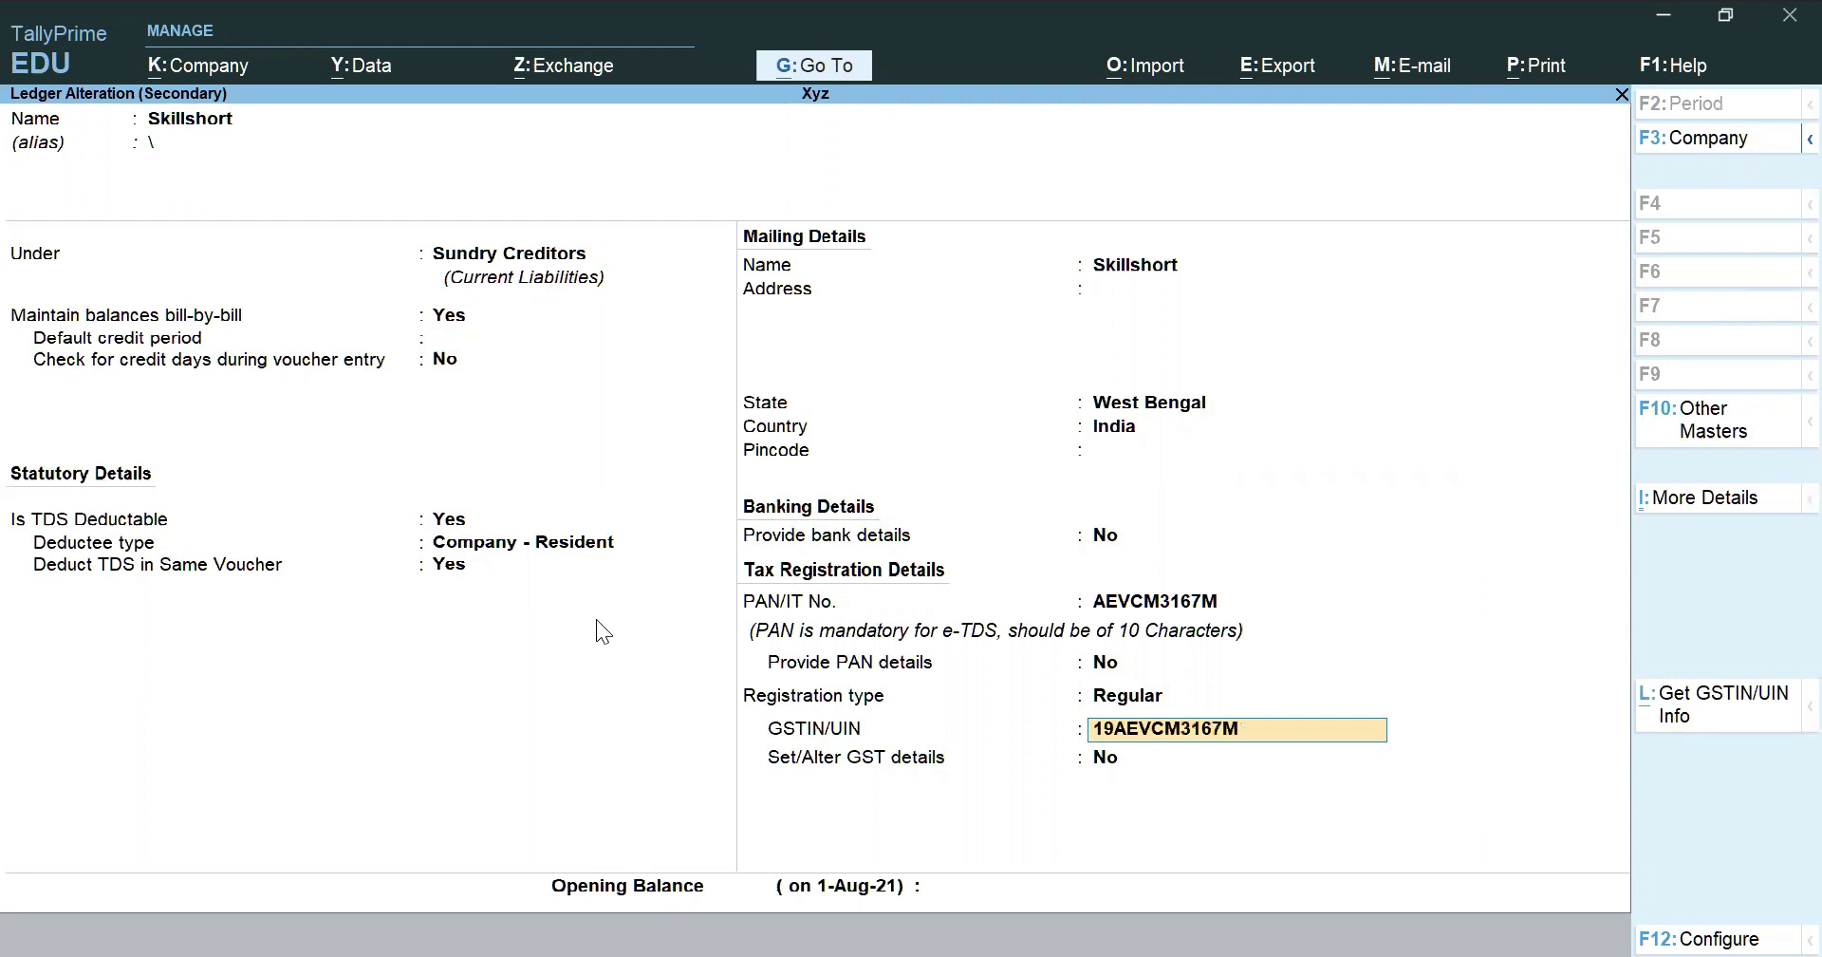
{"action": "key", "text": "Return"}
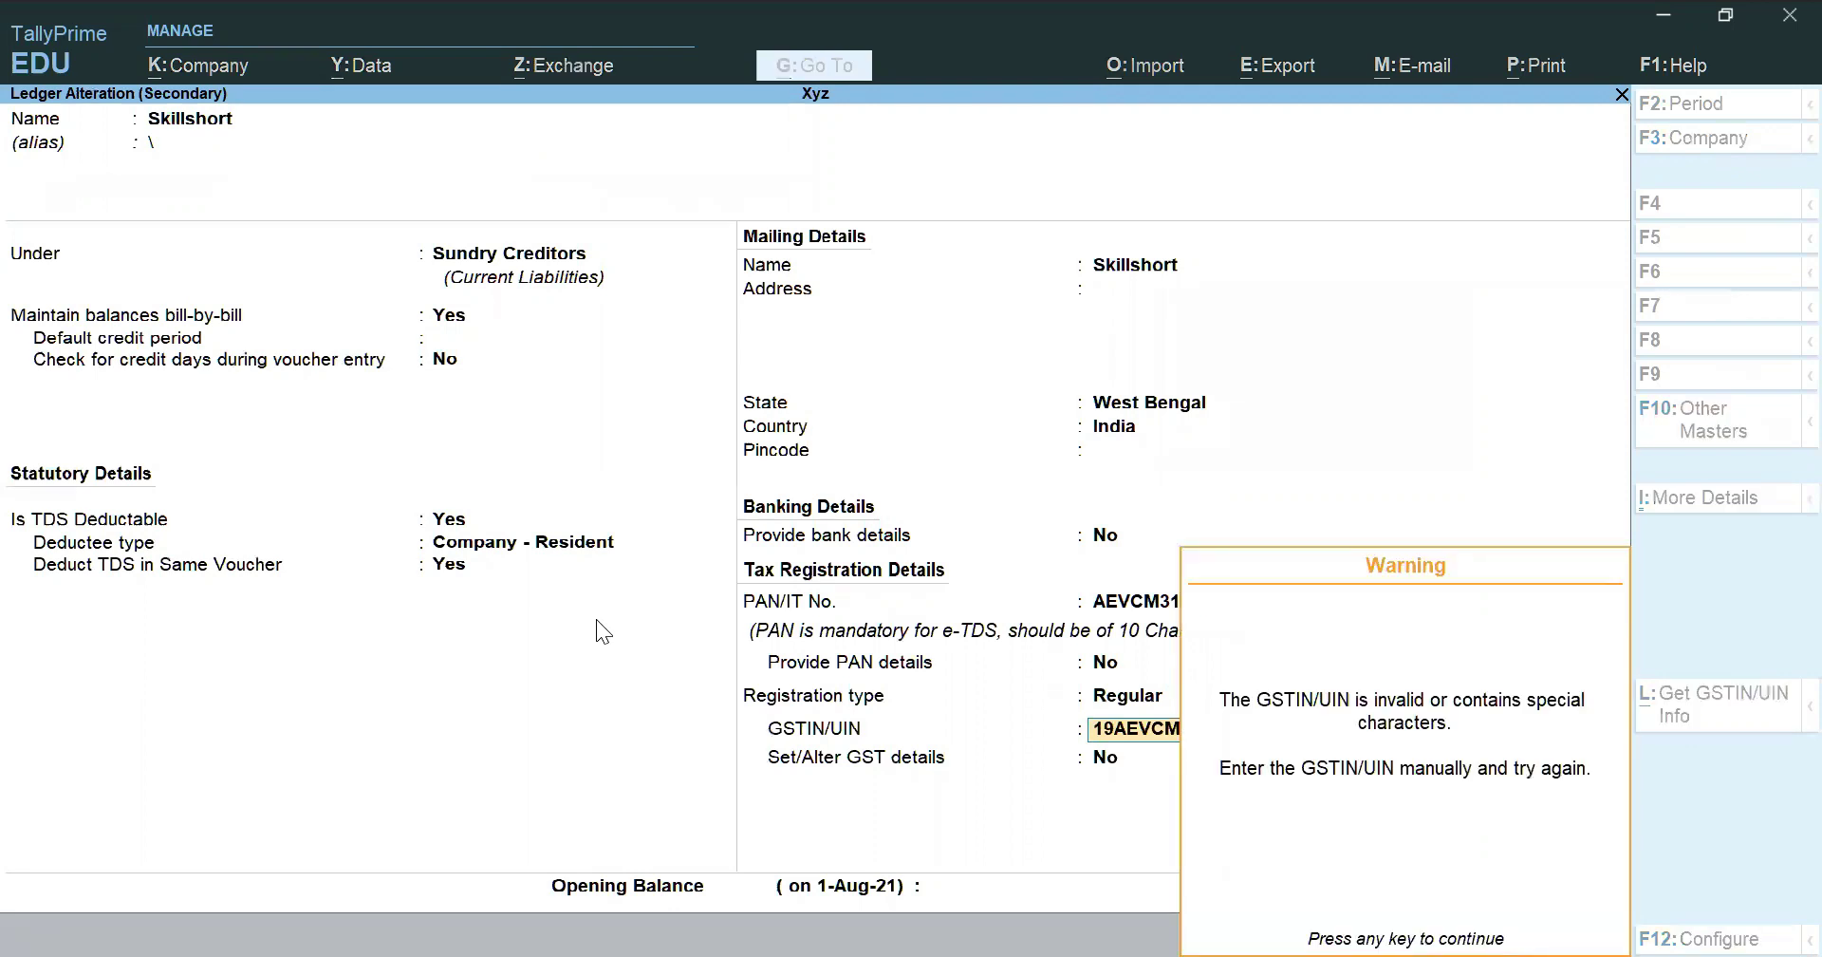
{"action": "key", "text": "Return"}
{"action": "key", "text": "Return"}
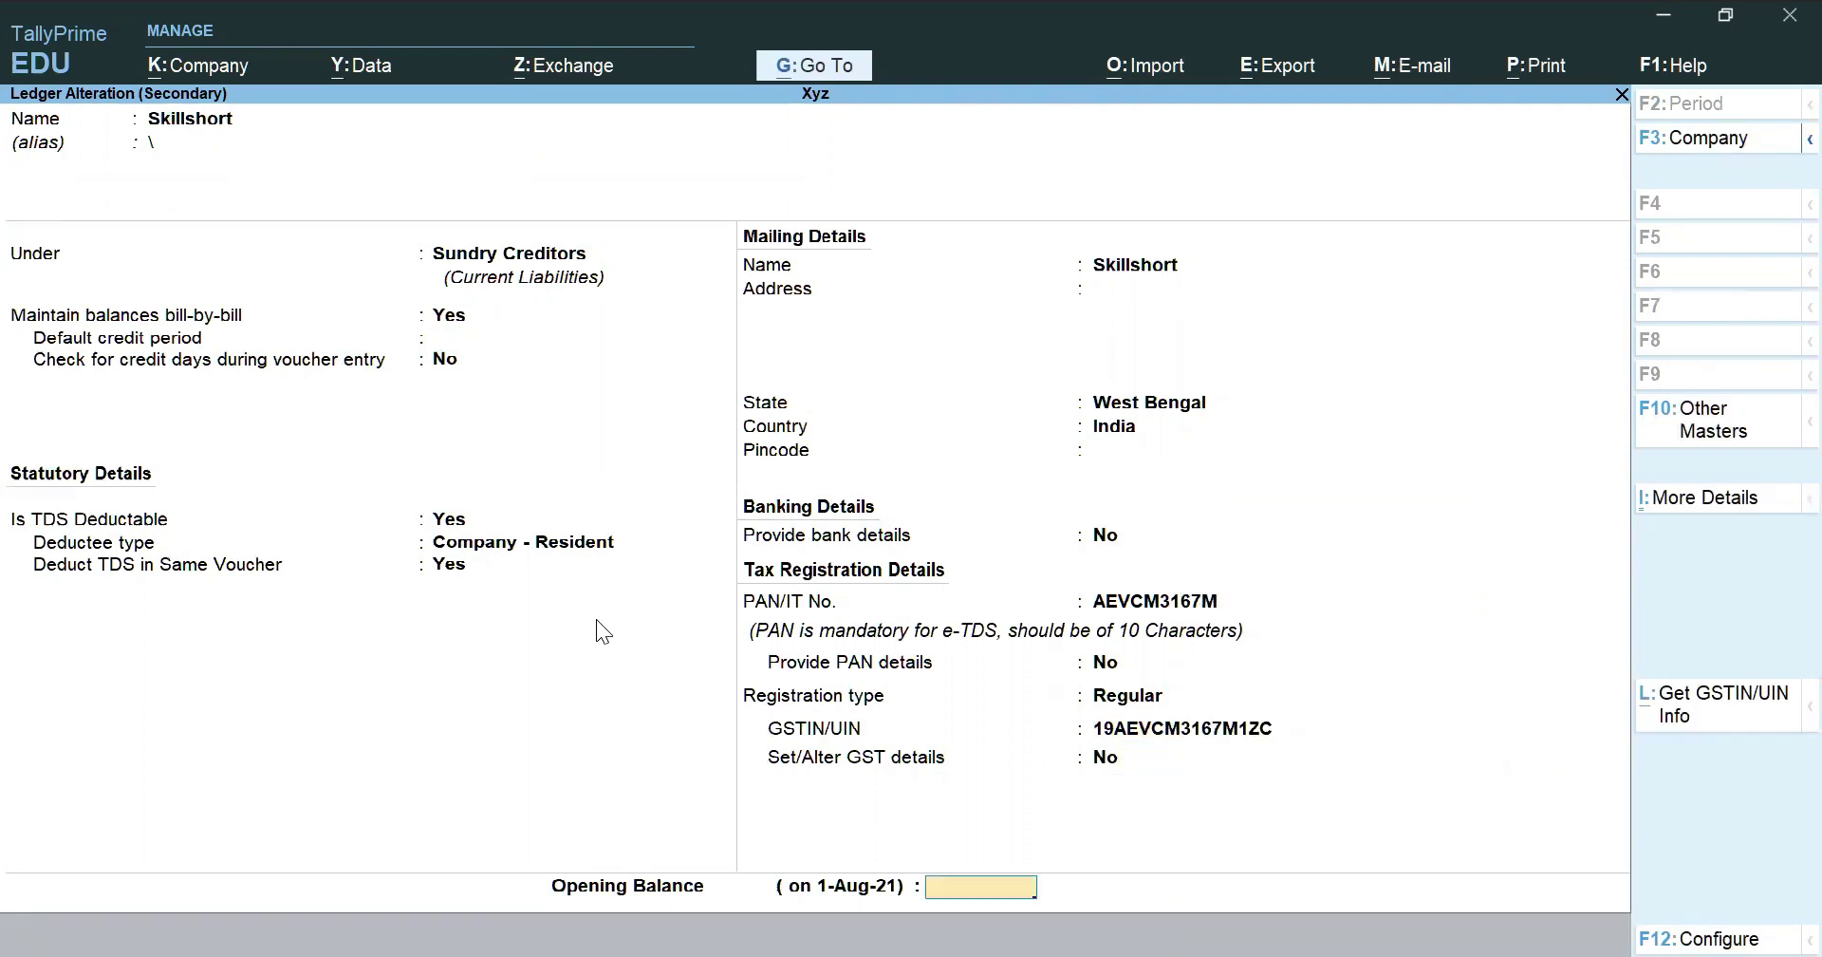
{"action": "key", "text": "Return"}
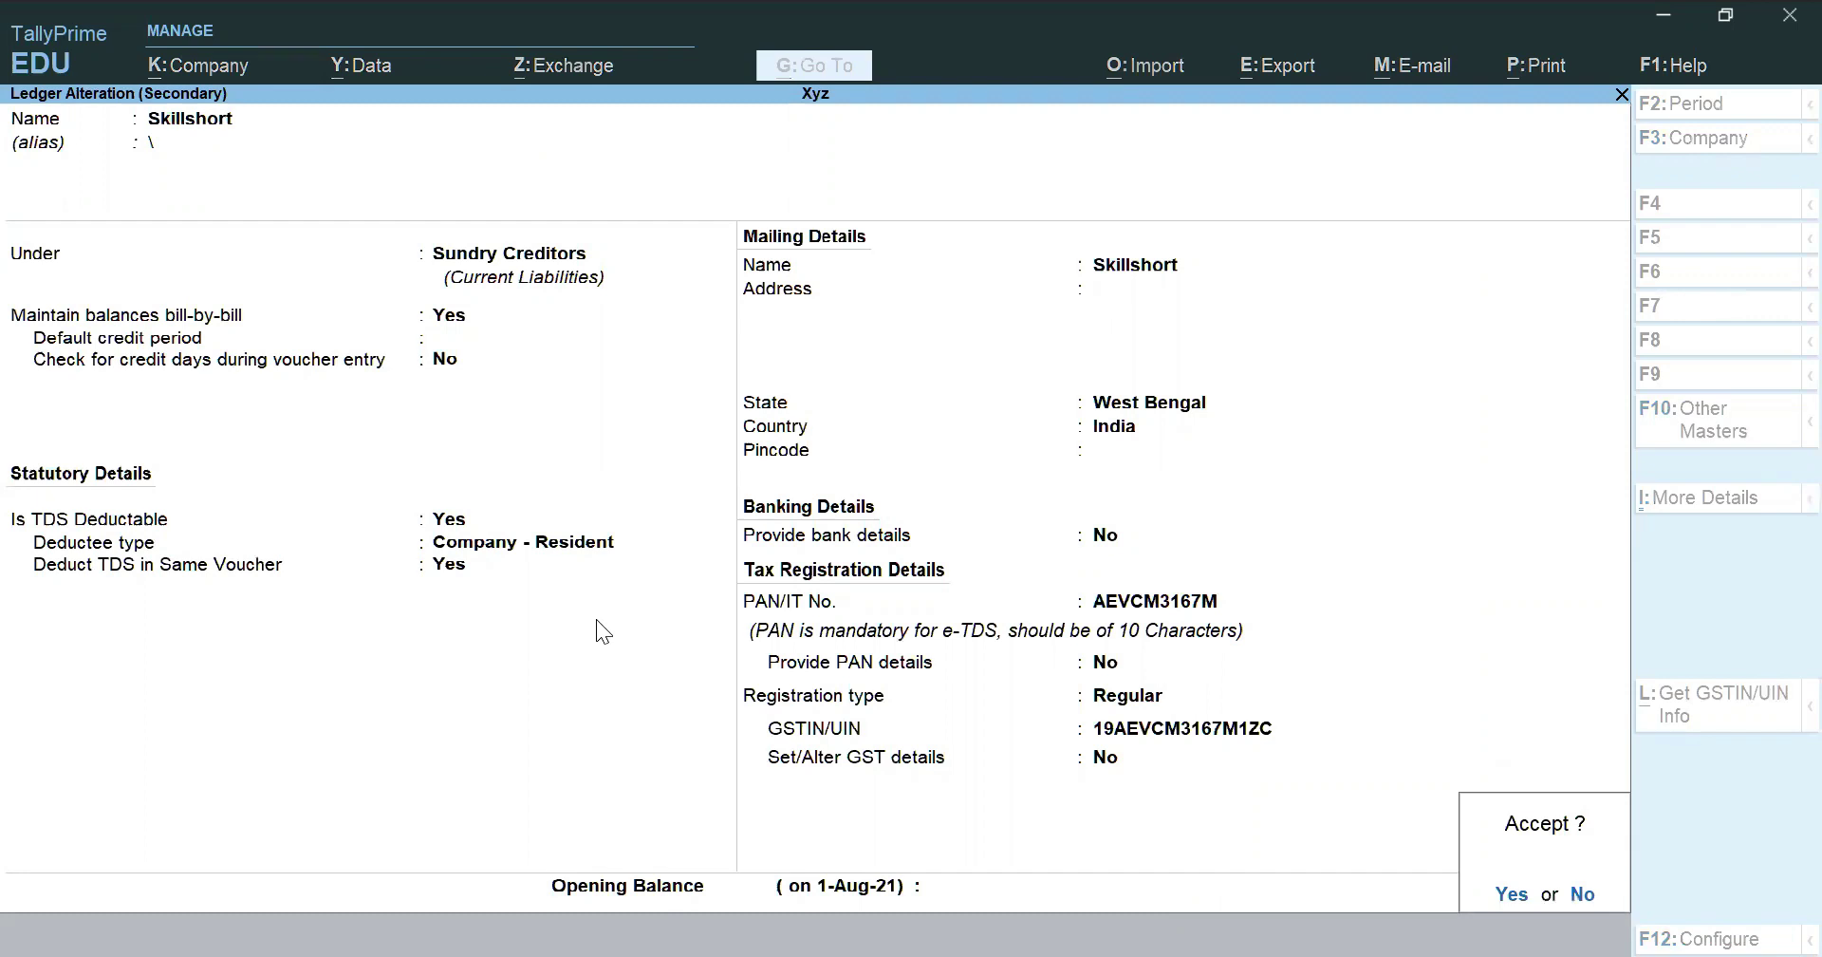
{"action": "key", "text": "Return"}
Close Party Details and return to the purchase voucher's ledger lines
{"action": "key", "text": "Escape"}
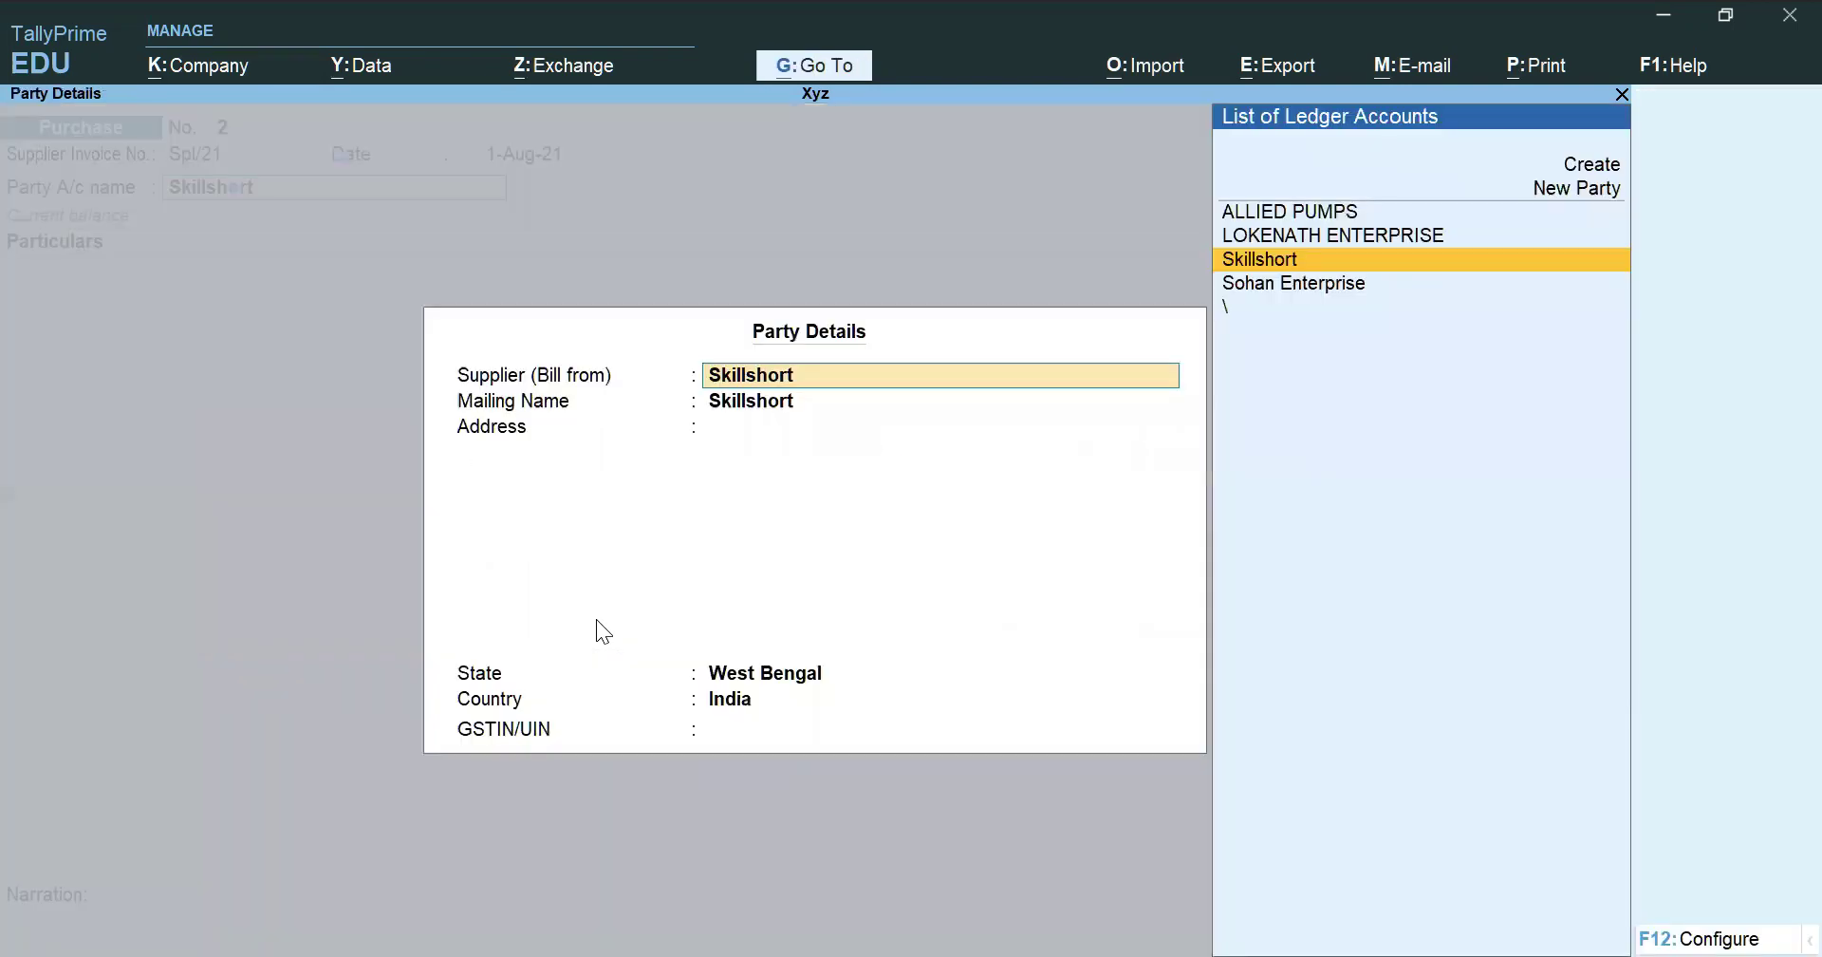
{"action": "key", "text": "Return"}
{"action": "key", "text": "ctrl+a"}
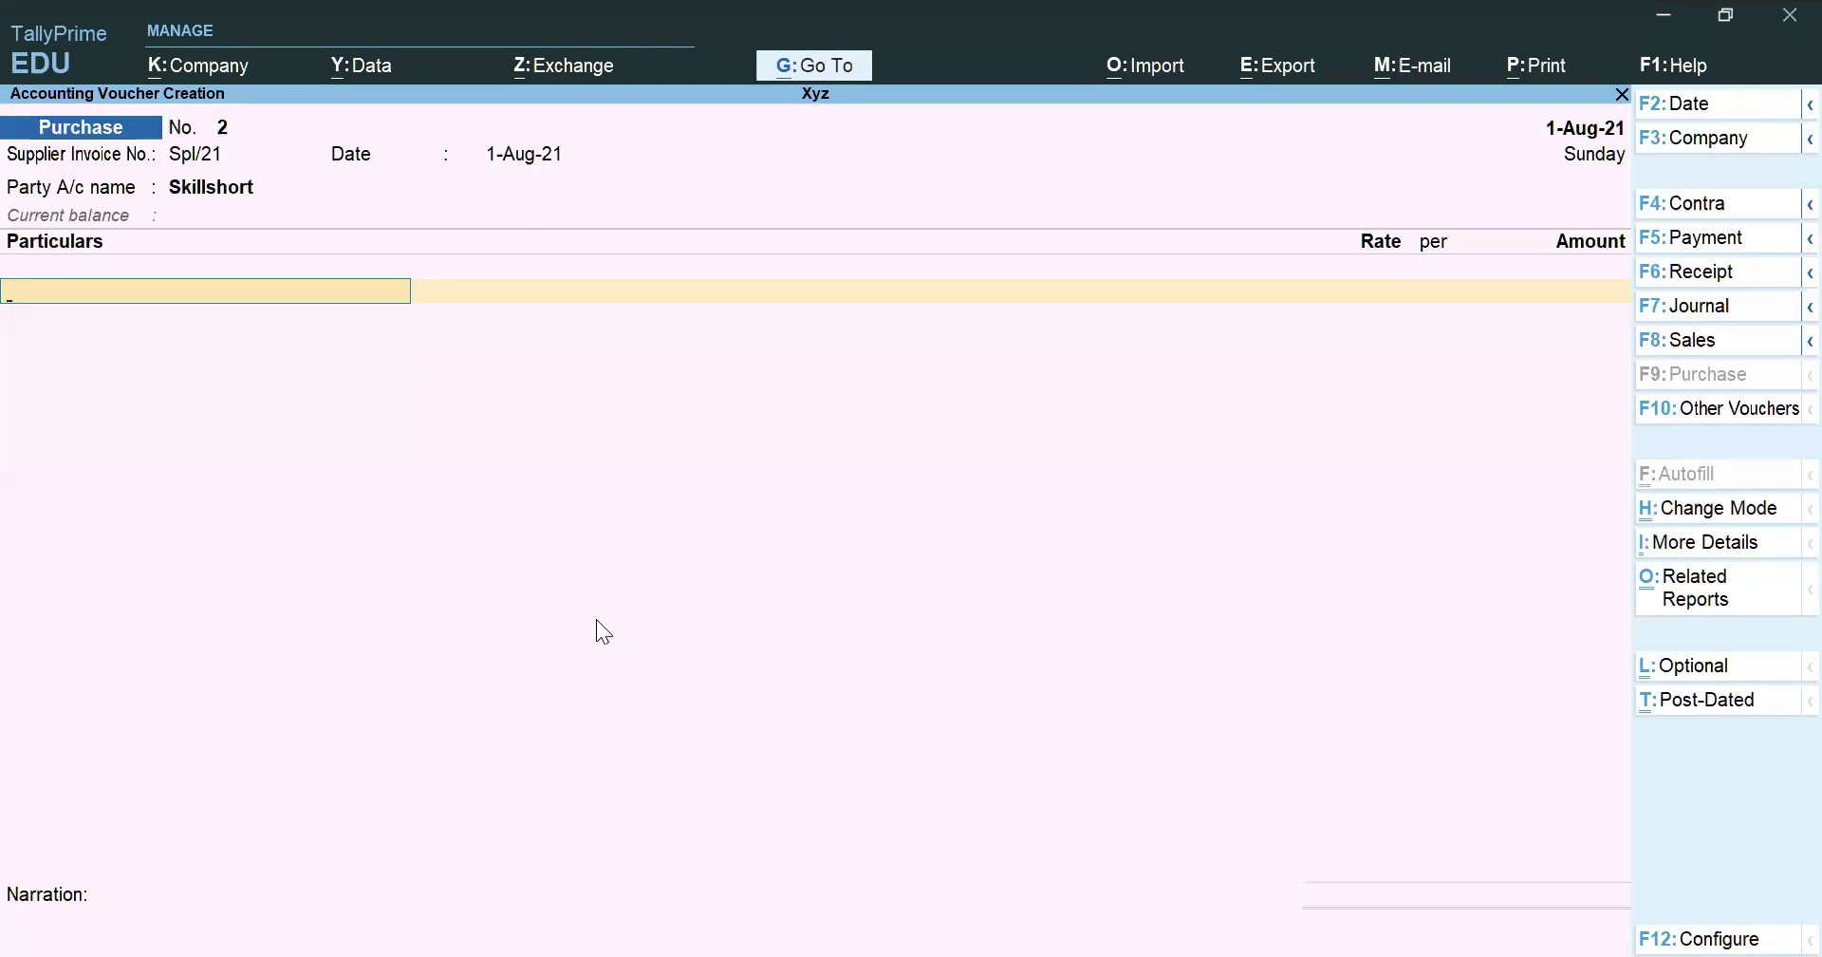
{"action": "key", "text": "alt+c"}
Name the ledger Accounting Charges under Indirect Expenses, type Not Applicable, GST Applicable
{"action": "type", "text": "Accounti"}
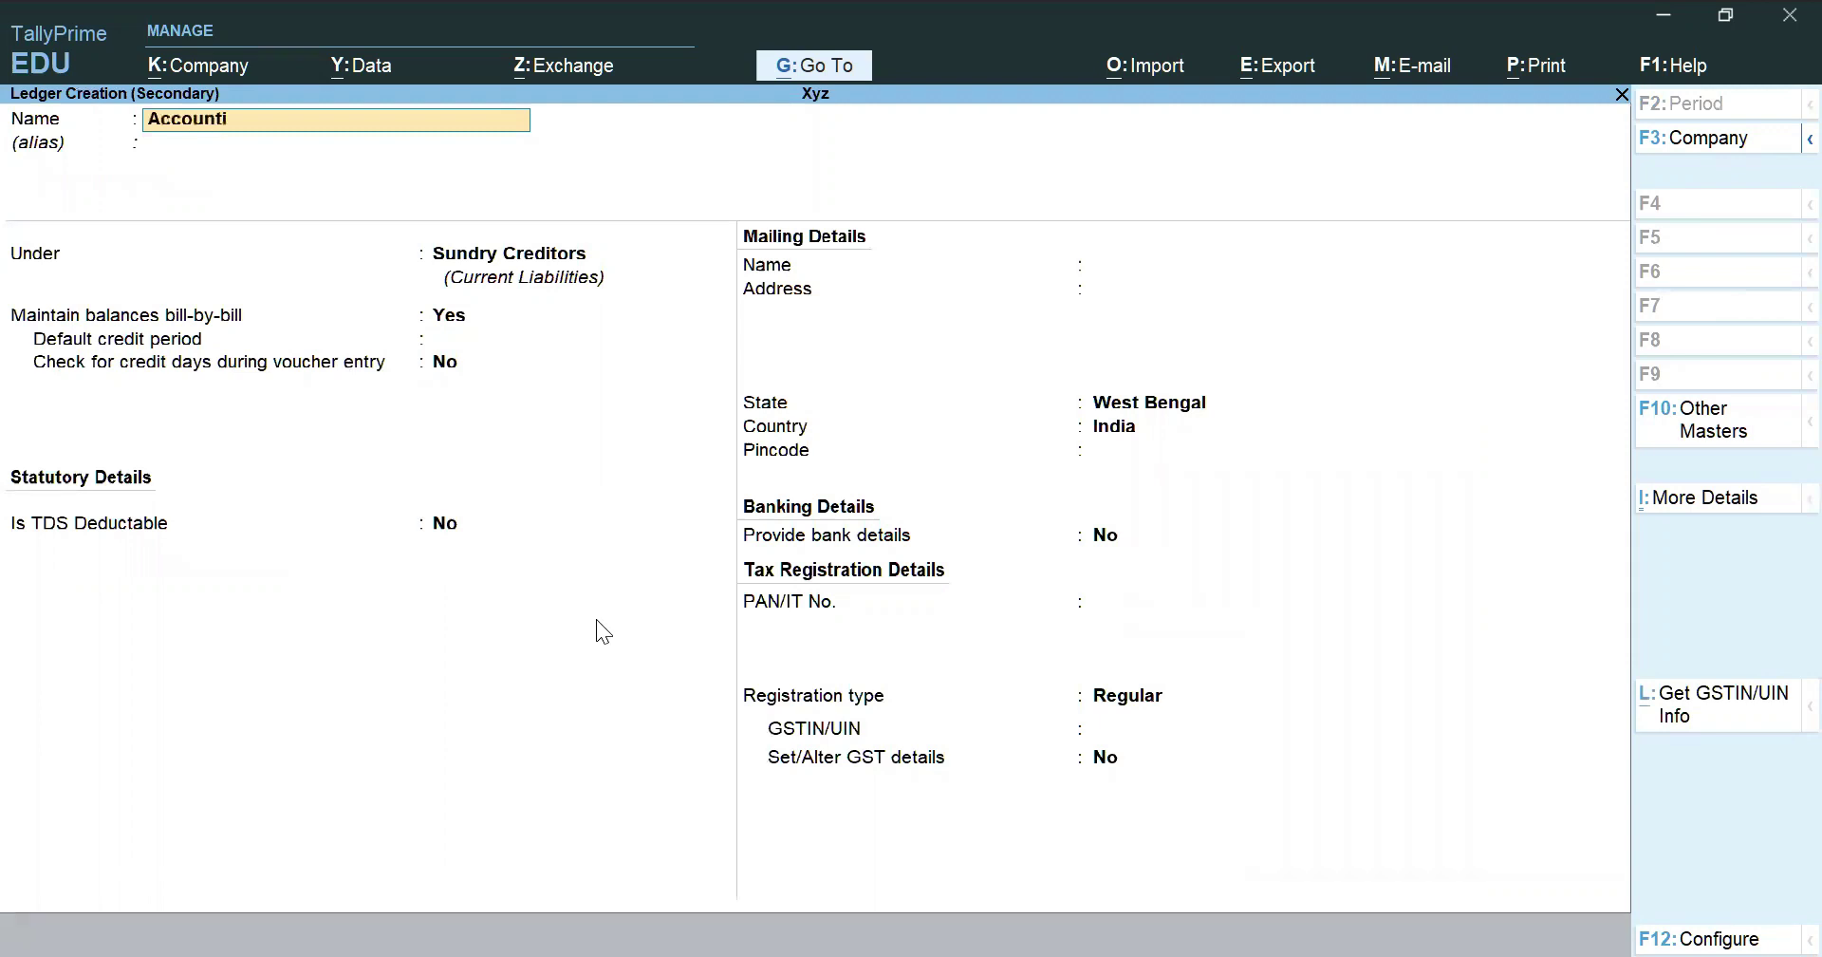
{"action": "type", "text": "ng Chargea"}
{"action": "key", "text": "BackSpace"}
{"action": "type", "text": "s"}
{"action": "key", "text": "Return"}
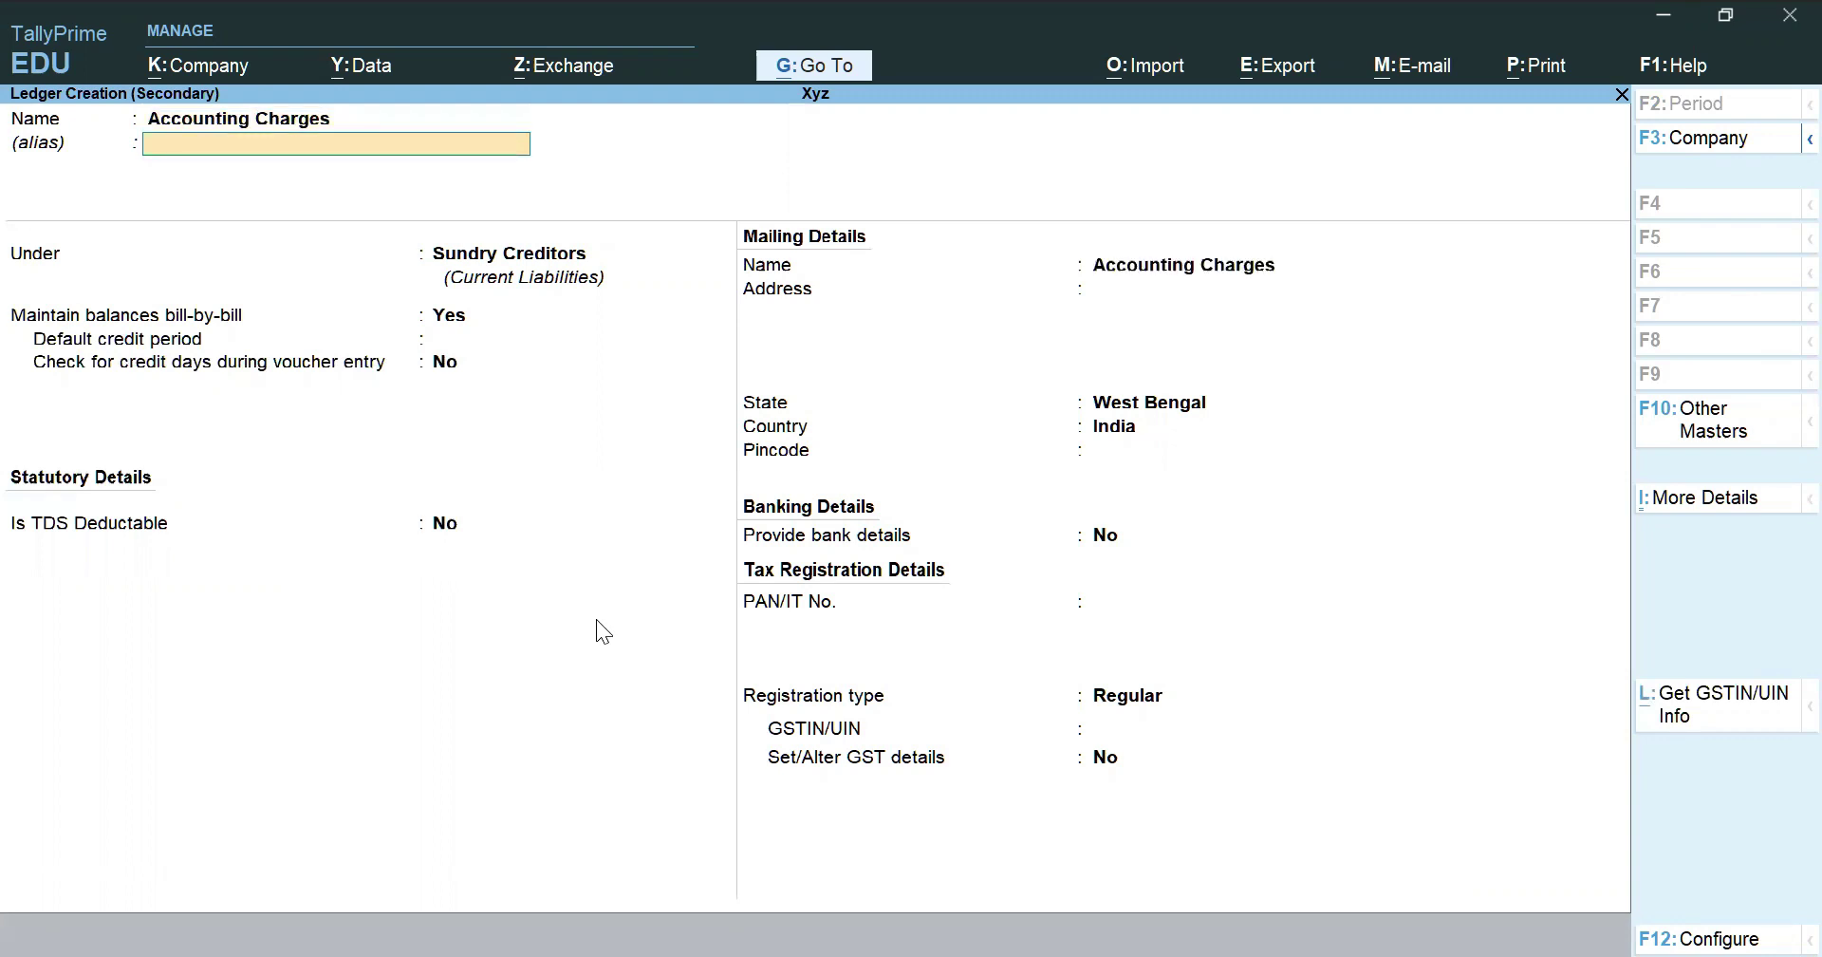
{"action": "key", "text": "Return"}
{"action": "type", "text": "Indi"}
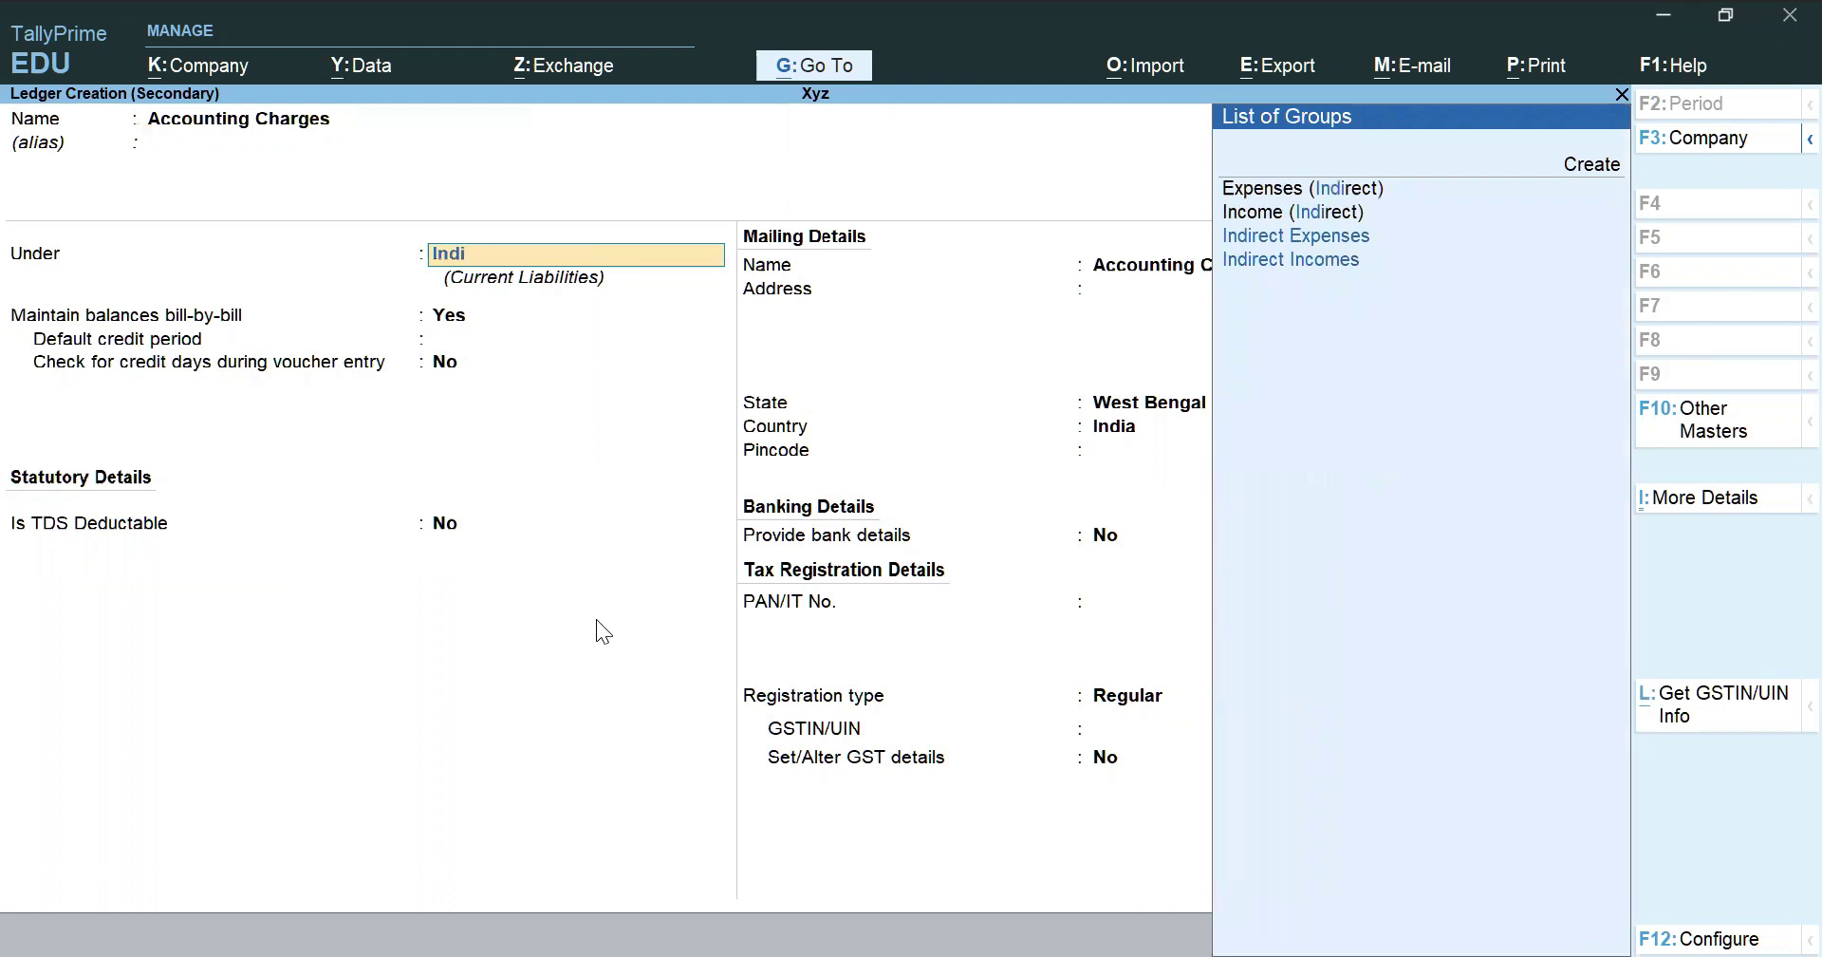
{"action": "key", "text": "Return"}
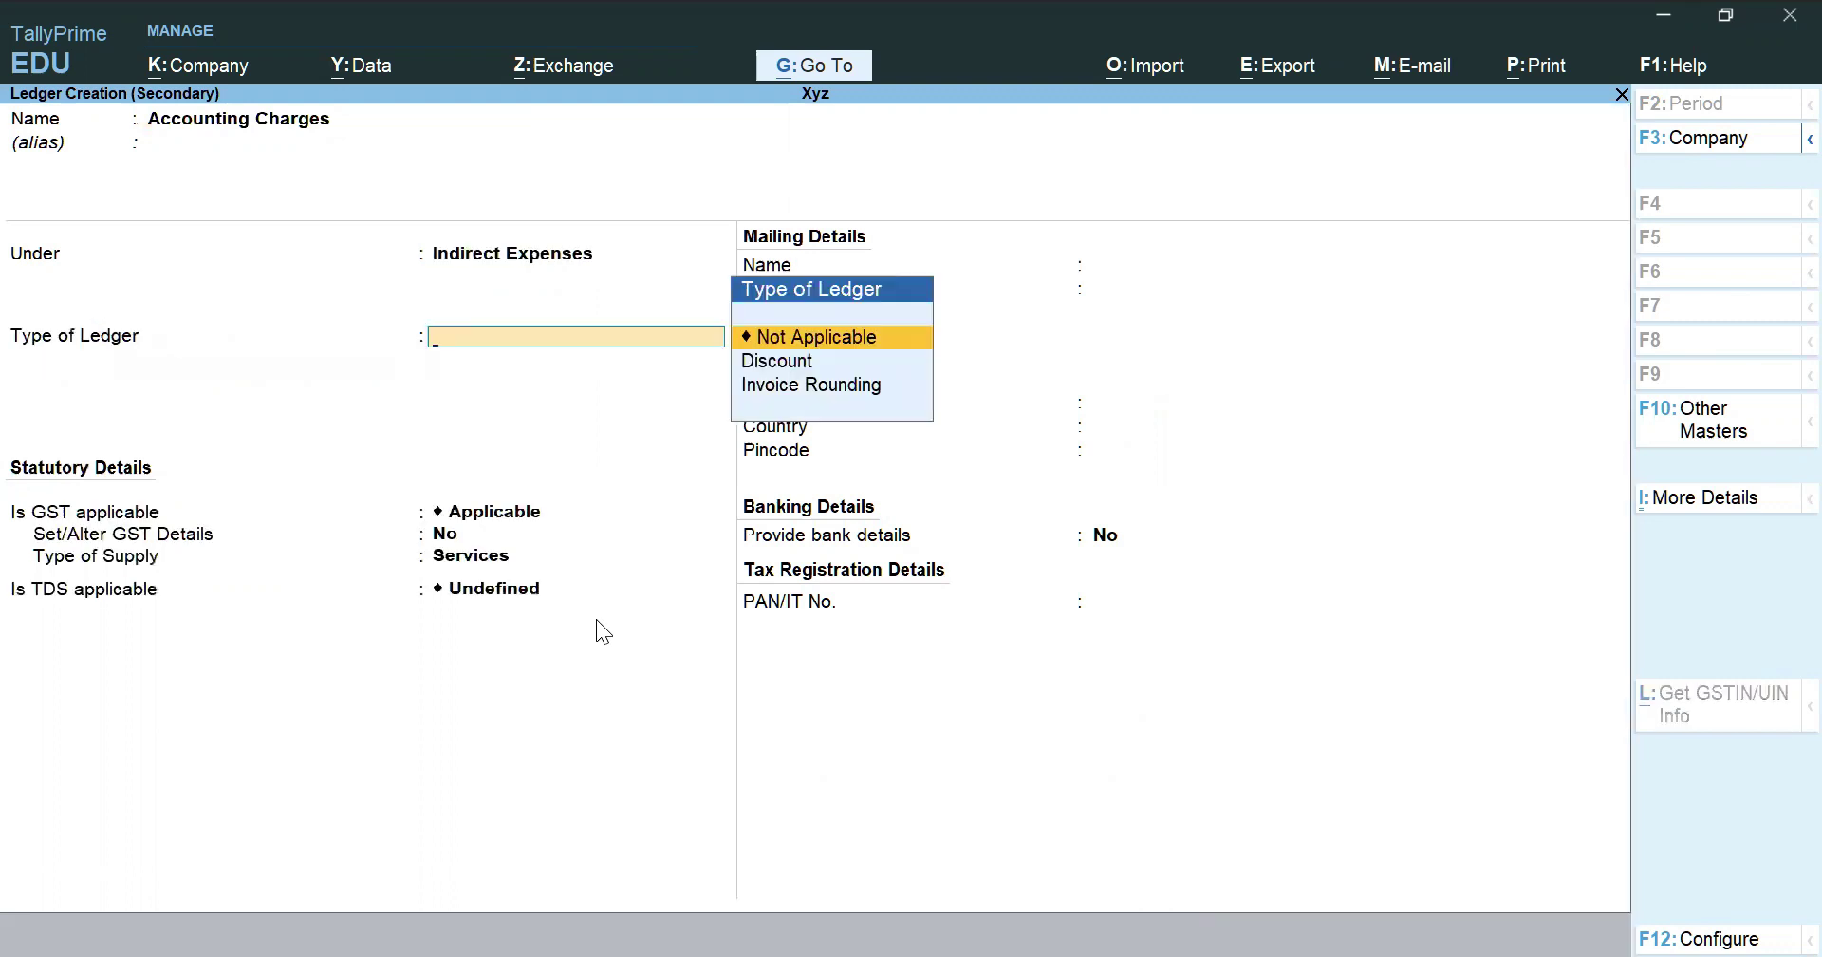
{"action": "key", "text": "Return"}
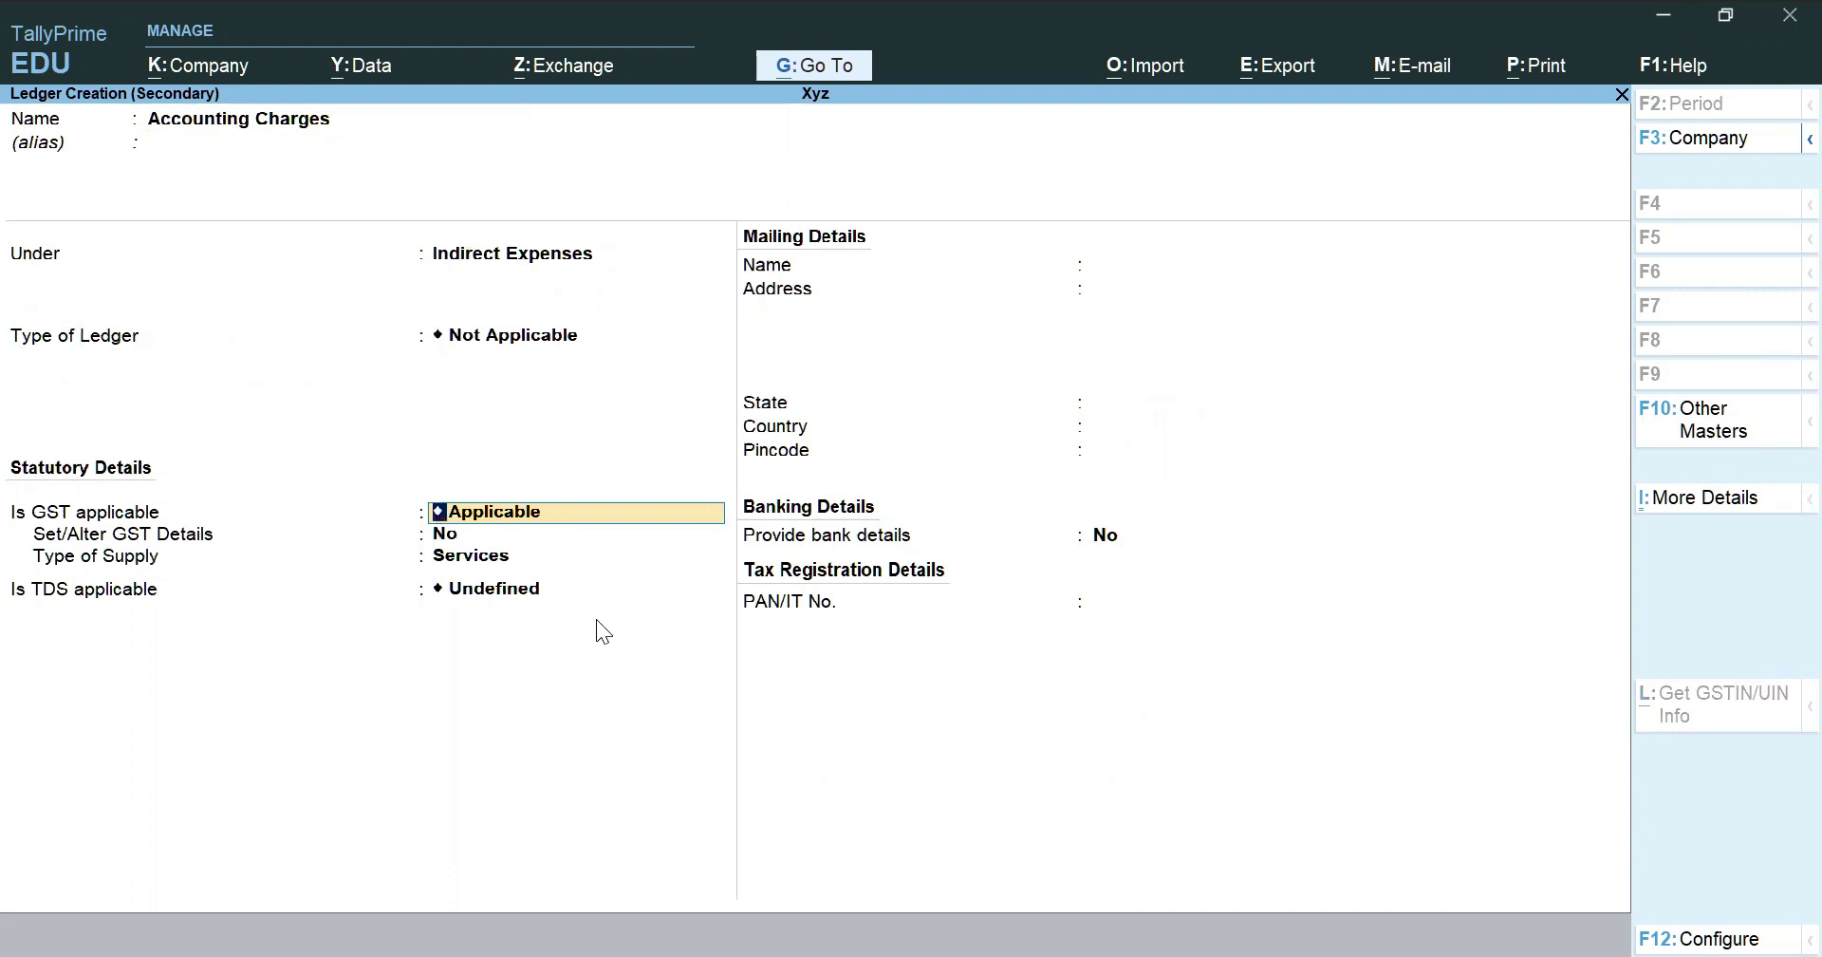
{"action": "key", "text": "Return"}
{"action": "type", "text": "y"}
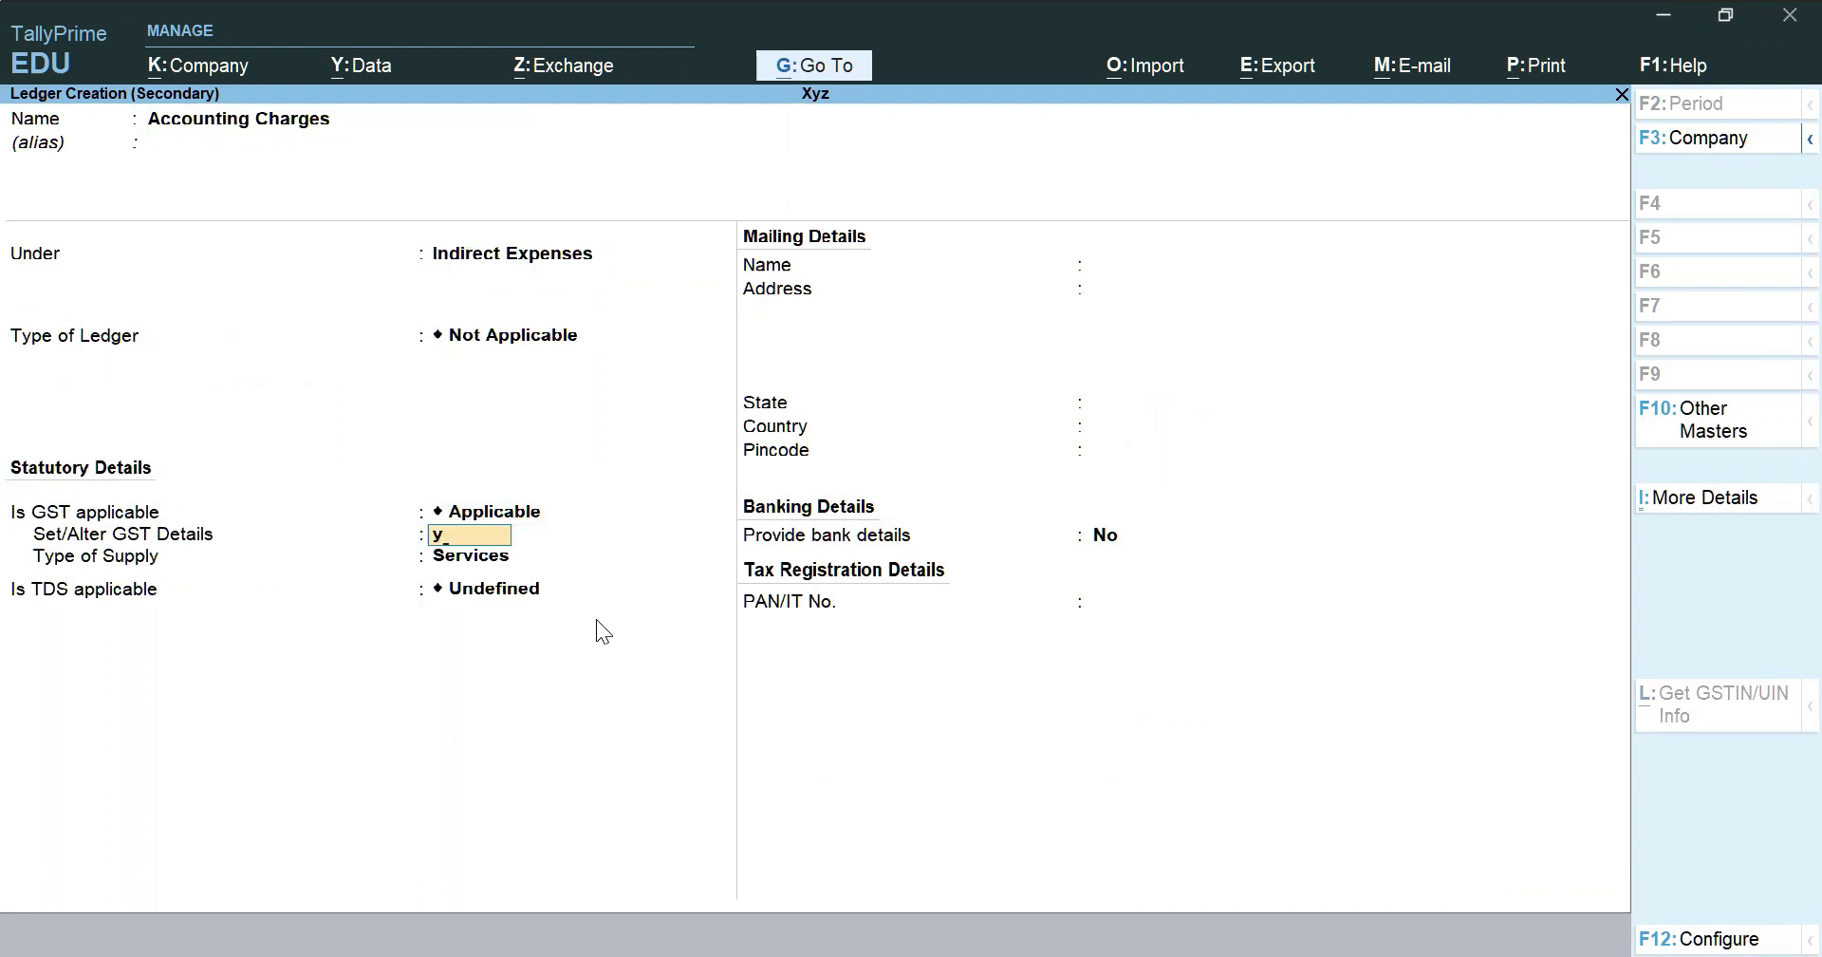
{"action": "key", "text": "Return"}
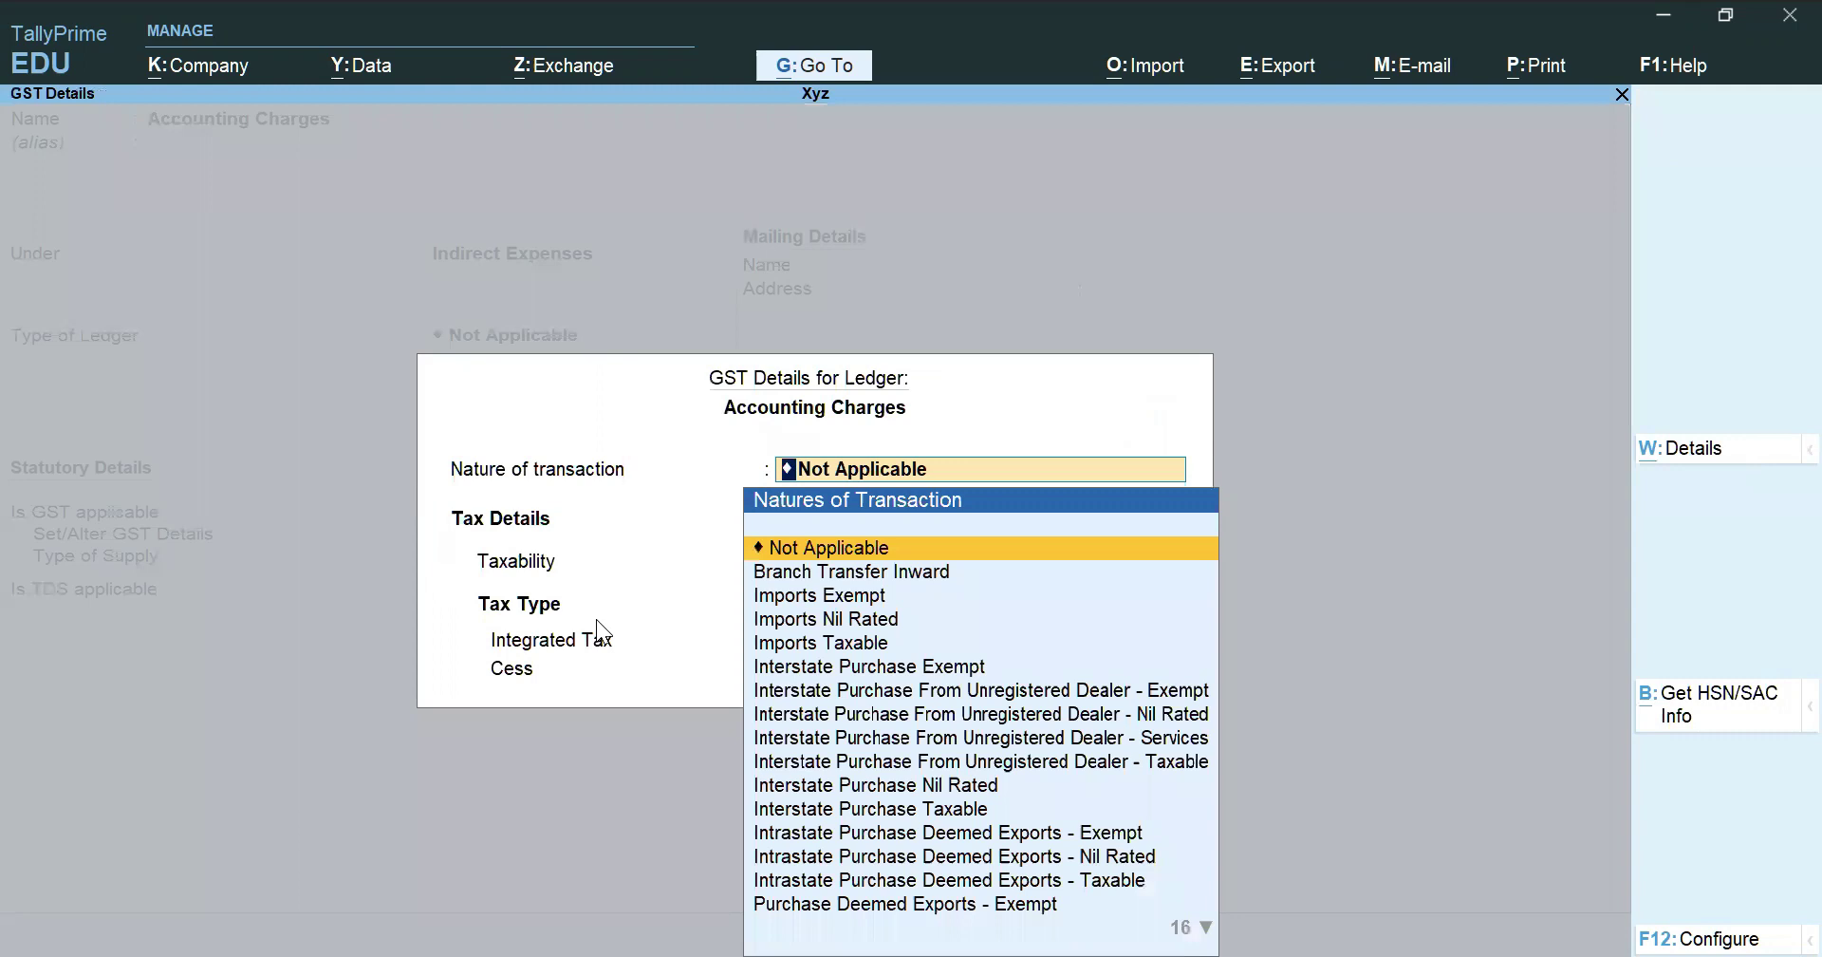
Set Accounting Charges' GST taxability to Taxable with 18% integrated tax
{"action": "key", "text": "Return"}
{"action": "key", "text": "Down"}
{"action": "key", "text": "Down"}
{"action": "key", "text": "Down"}
{"action": "key", "text": "Return"}
{"action": "type", "text": "18"}
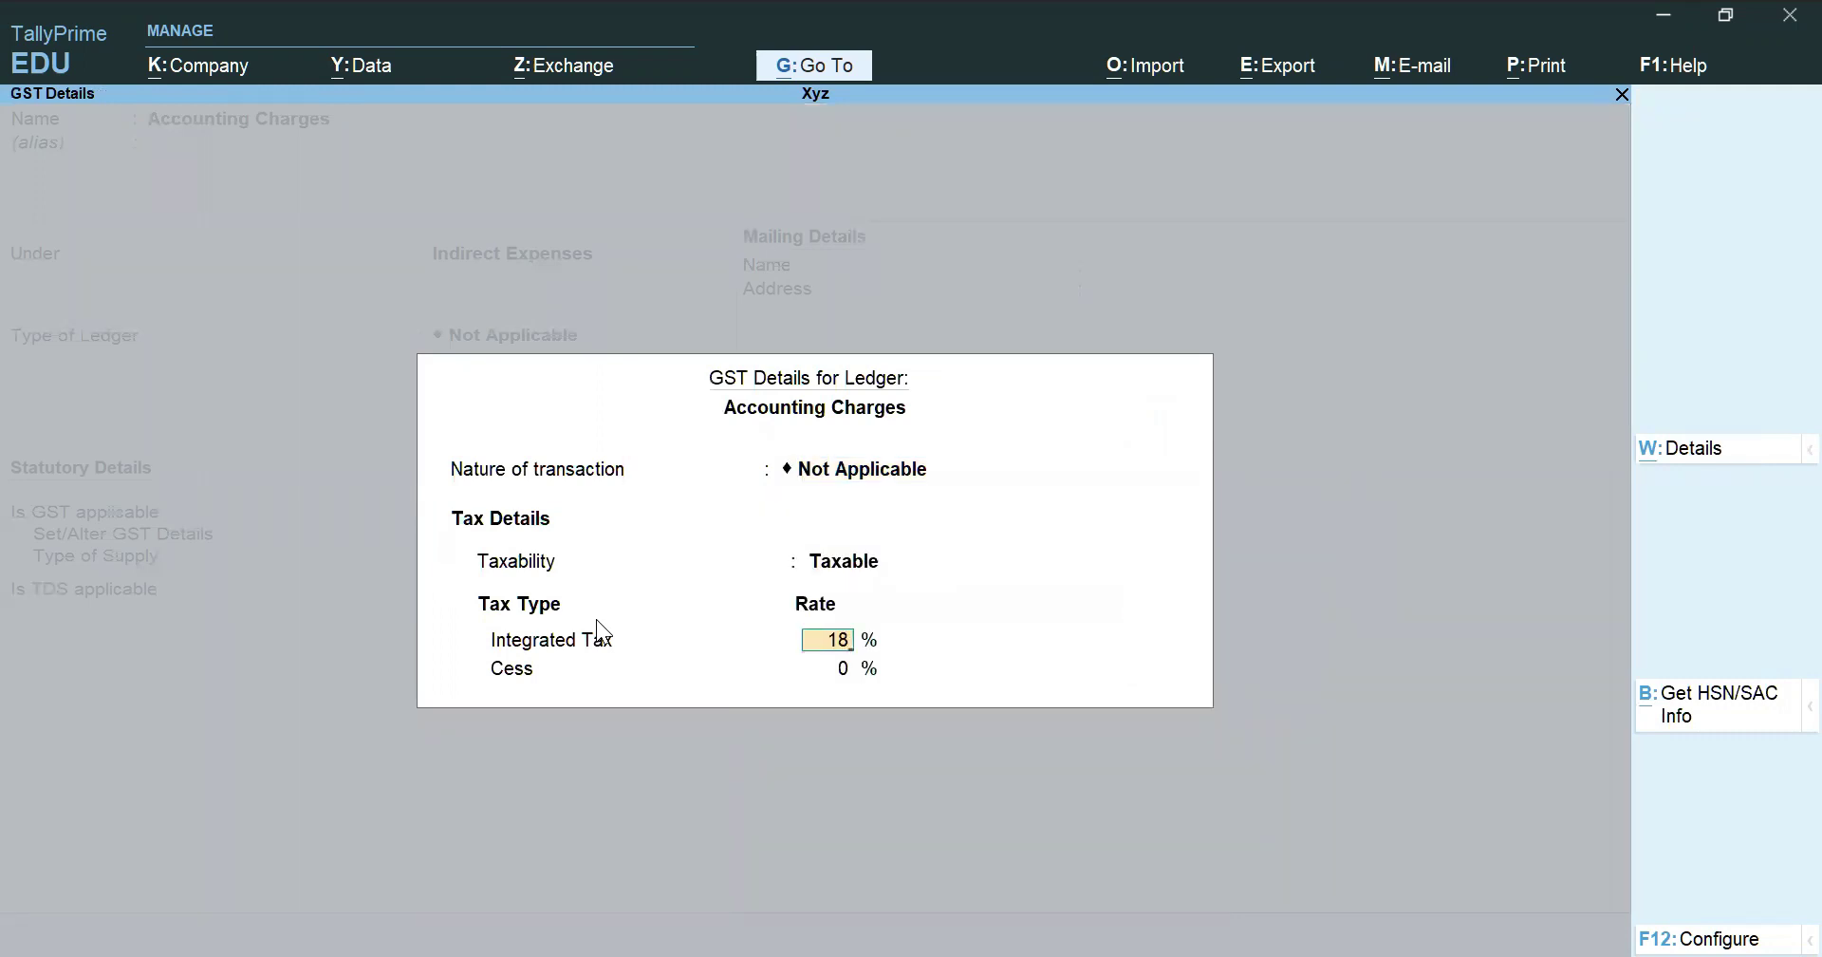
{"action": "key", "text": "Return"}
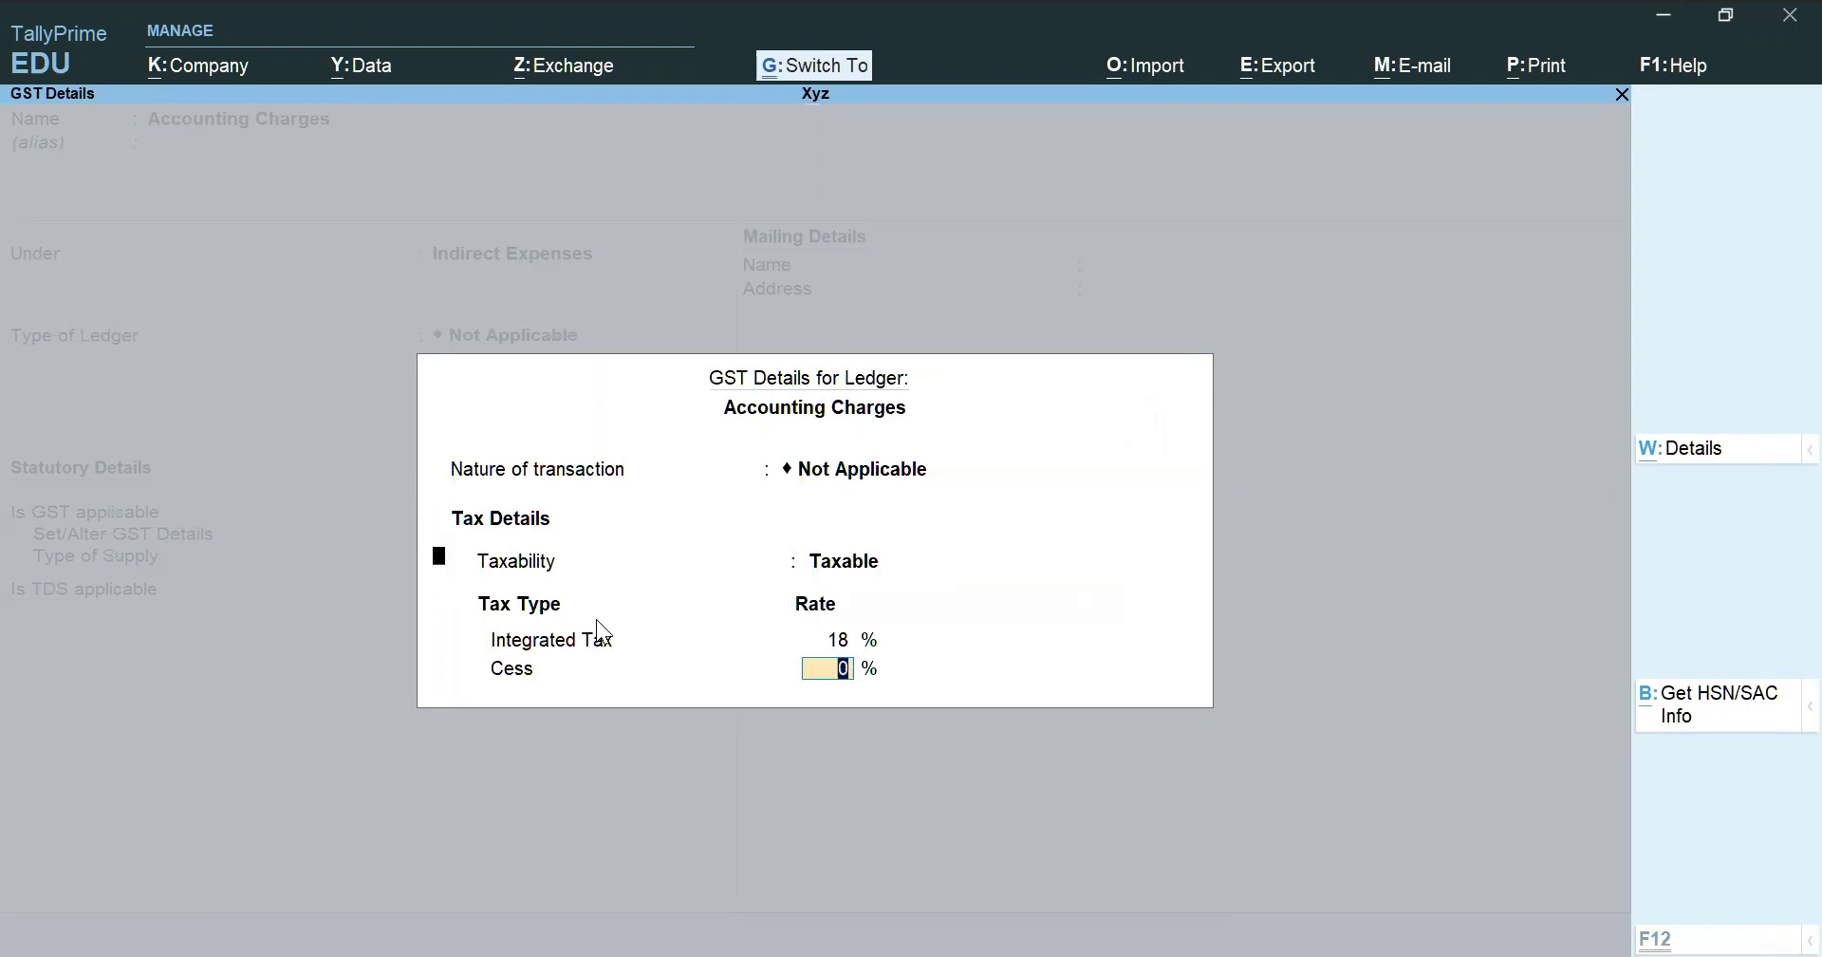
{"action": "key", "text": "Return"}
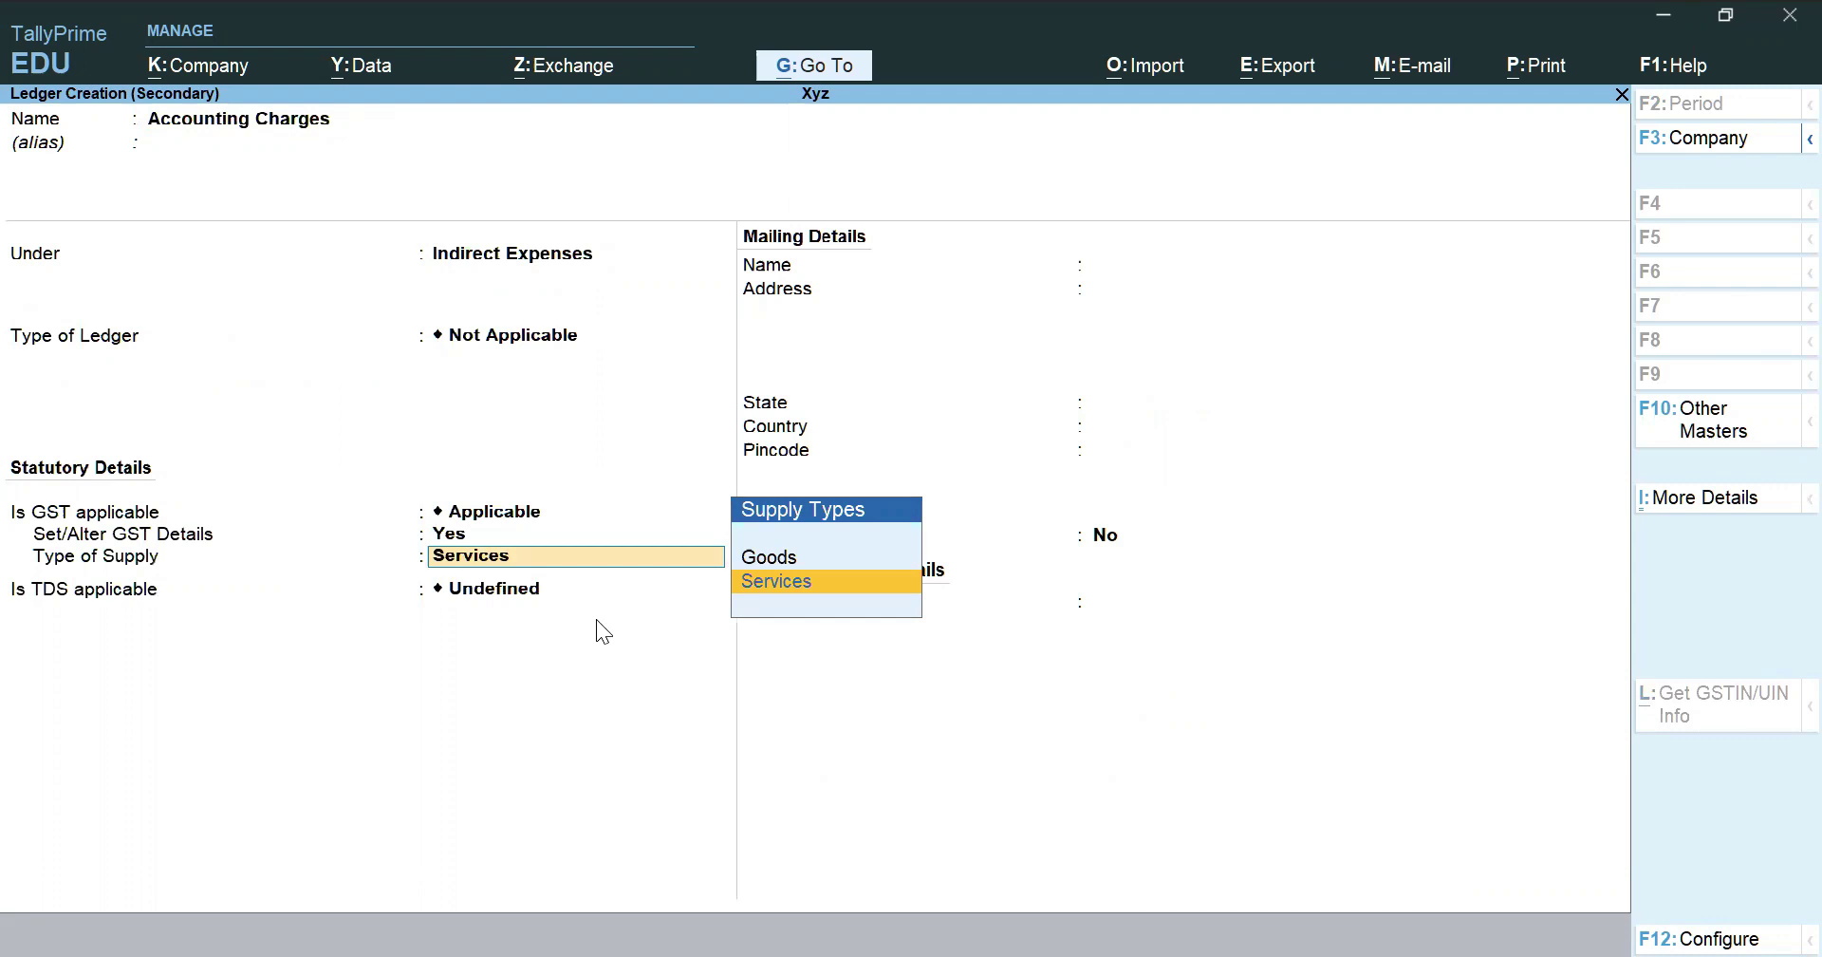
Keep supply type Services, make TDS applicable as Professional Or Technical, and save
{"action": "key", "text": "Return"}
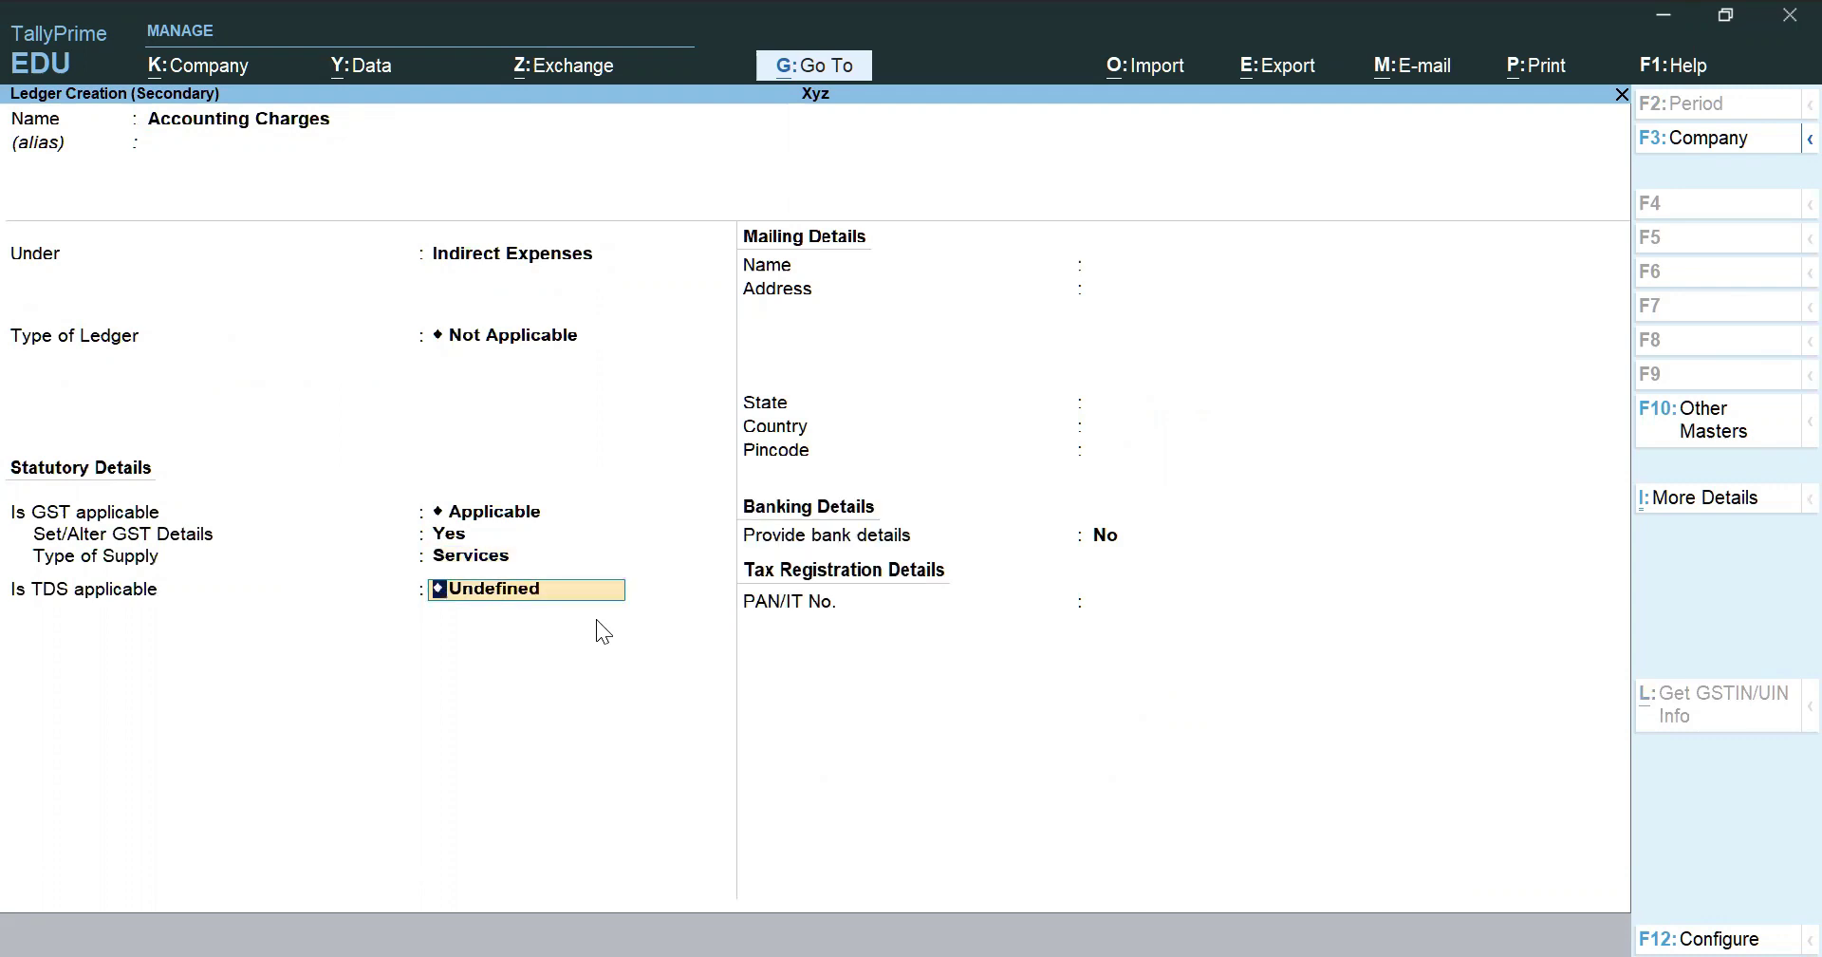
{"action": "key", "text": "y"}
{"action": "key", "text": "Up"}
{"action": "key", "text": "Up"}
{"action": "key", "text": "Return"}
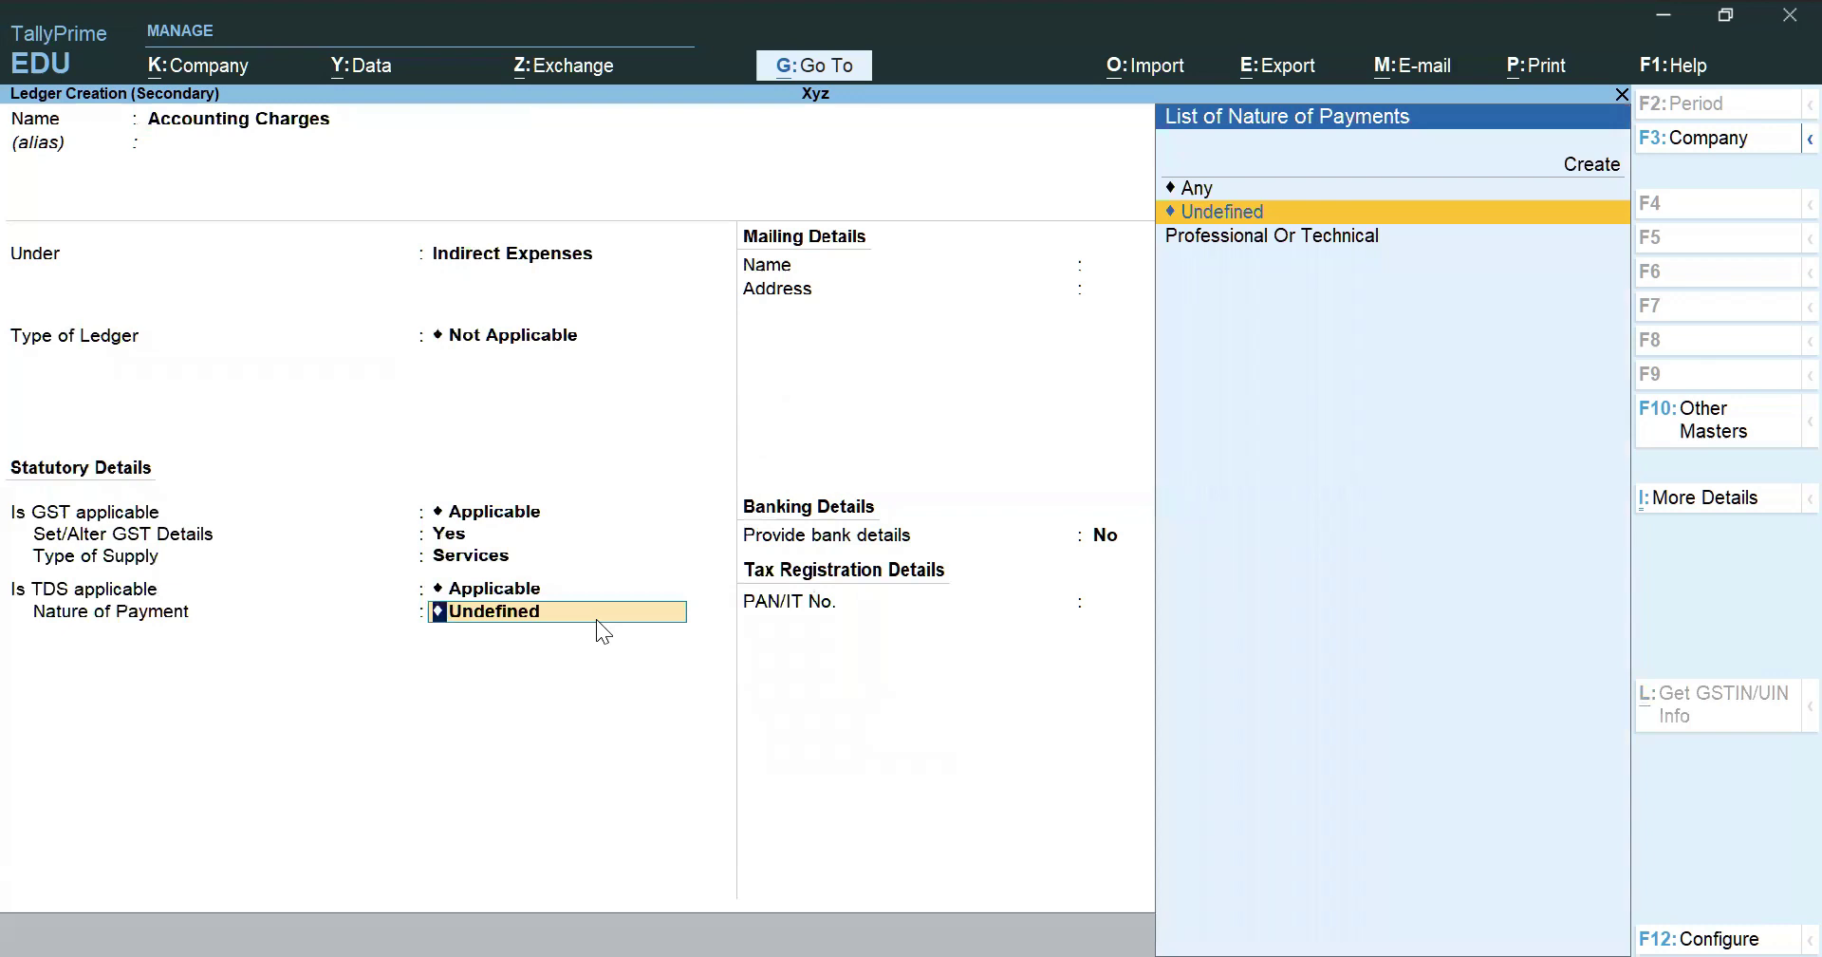
{"action": "key", "text": "Down"}
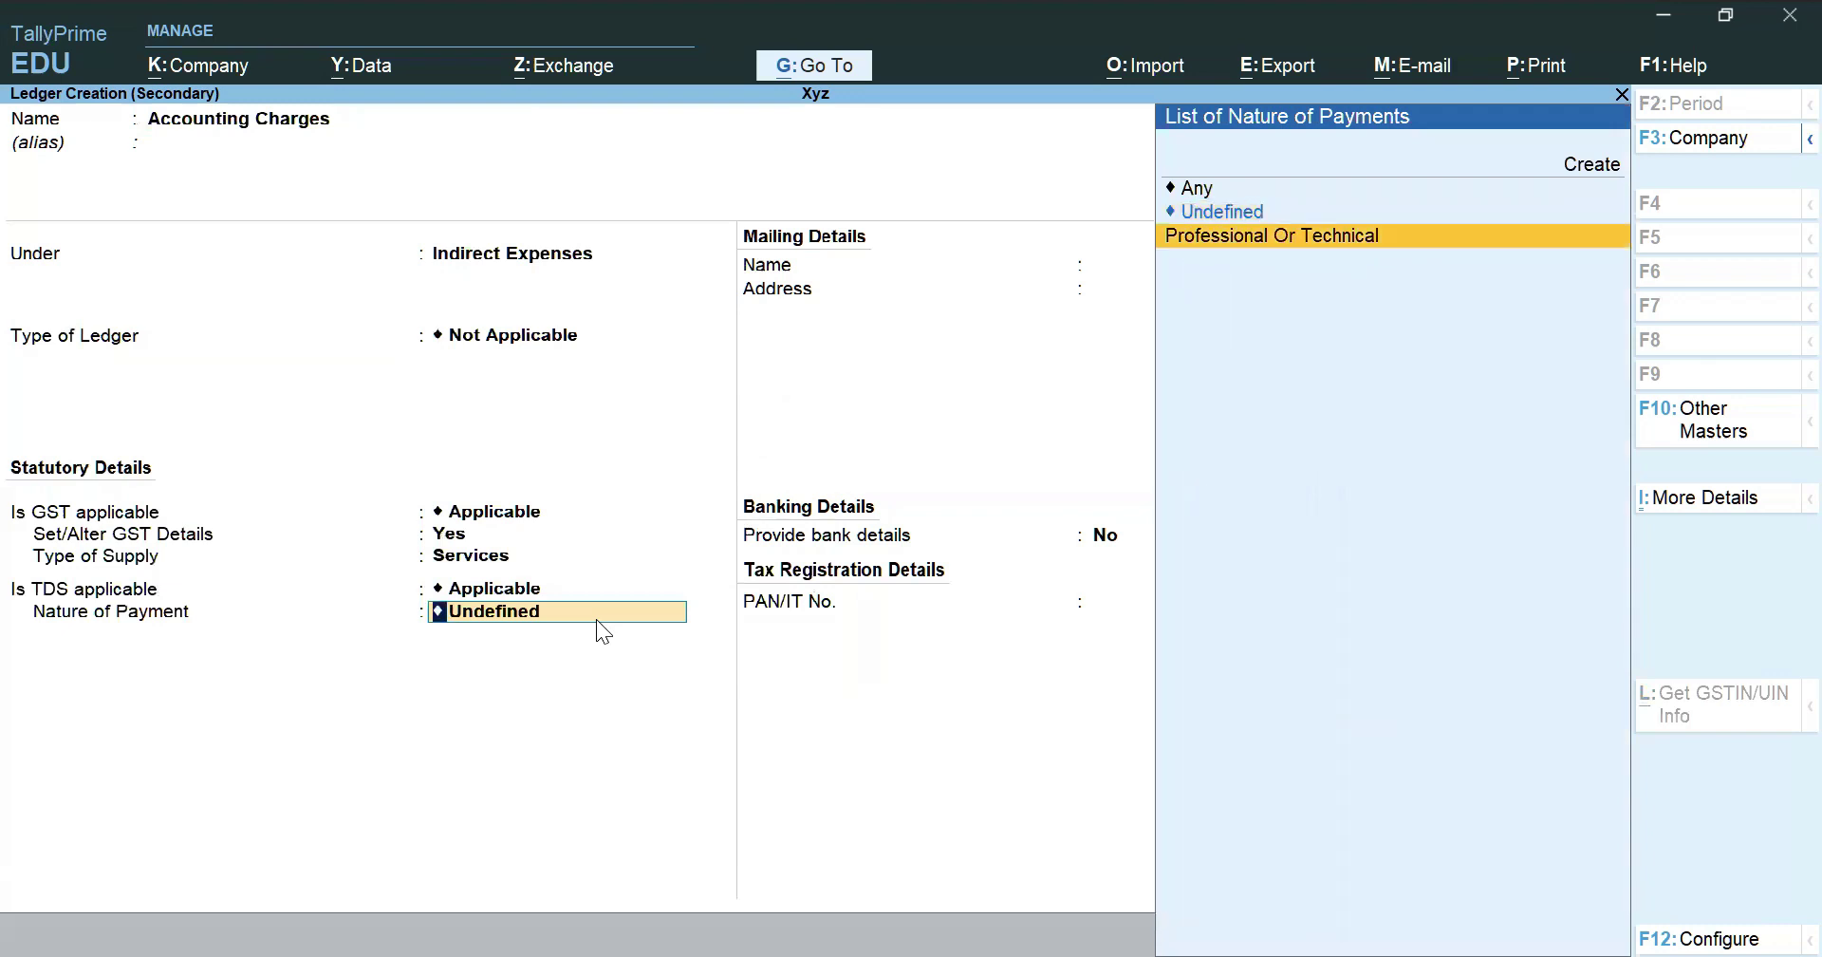
{"action": "key", "text": "Return"}
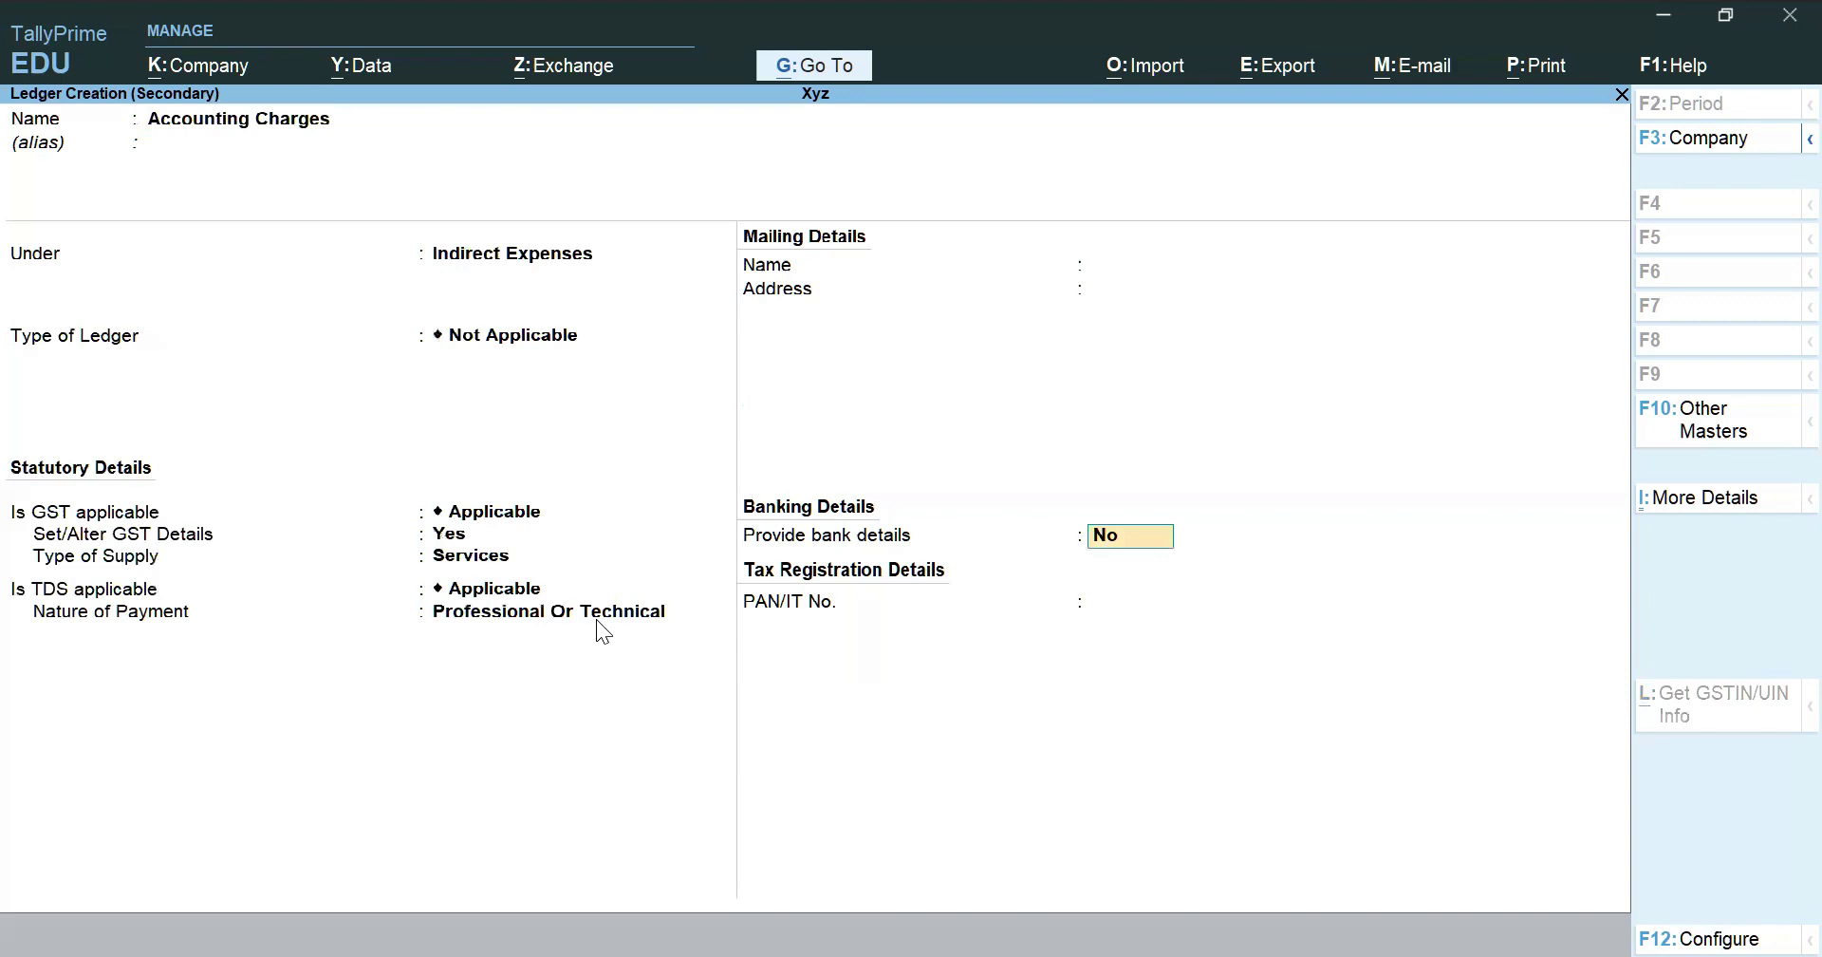
{"action": "key", "text": "ctrl+a"}
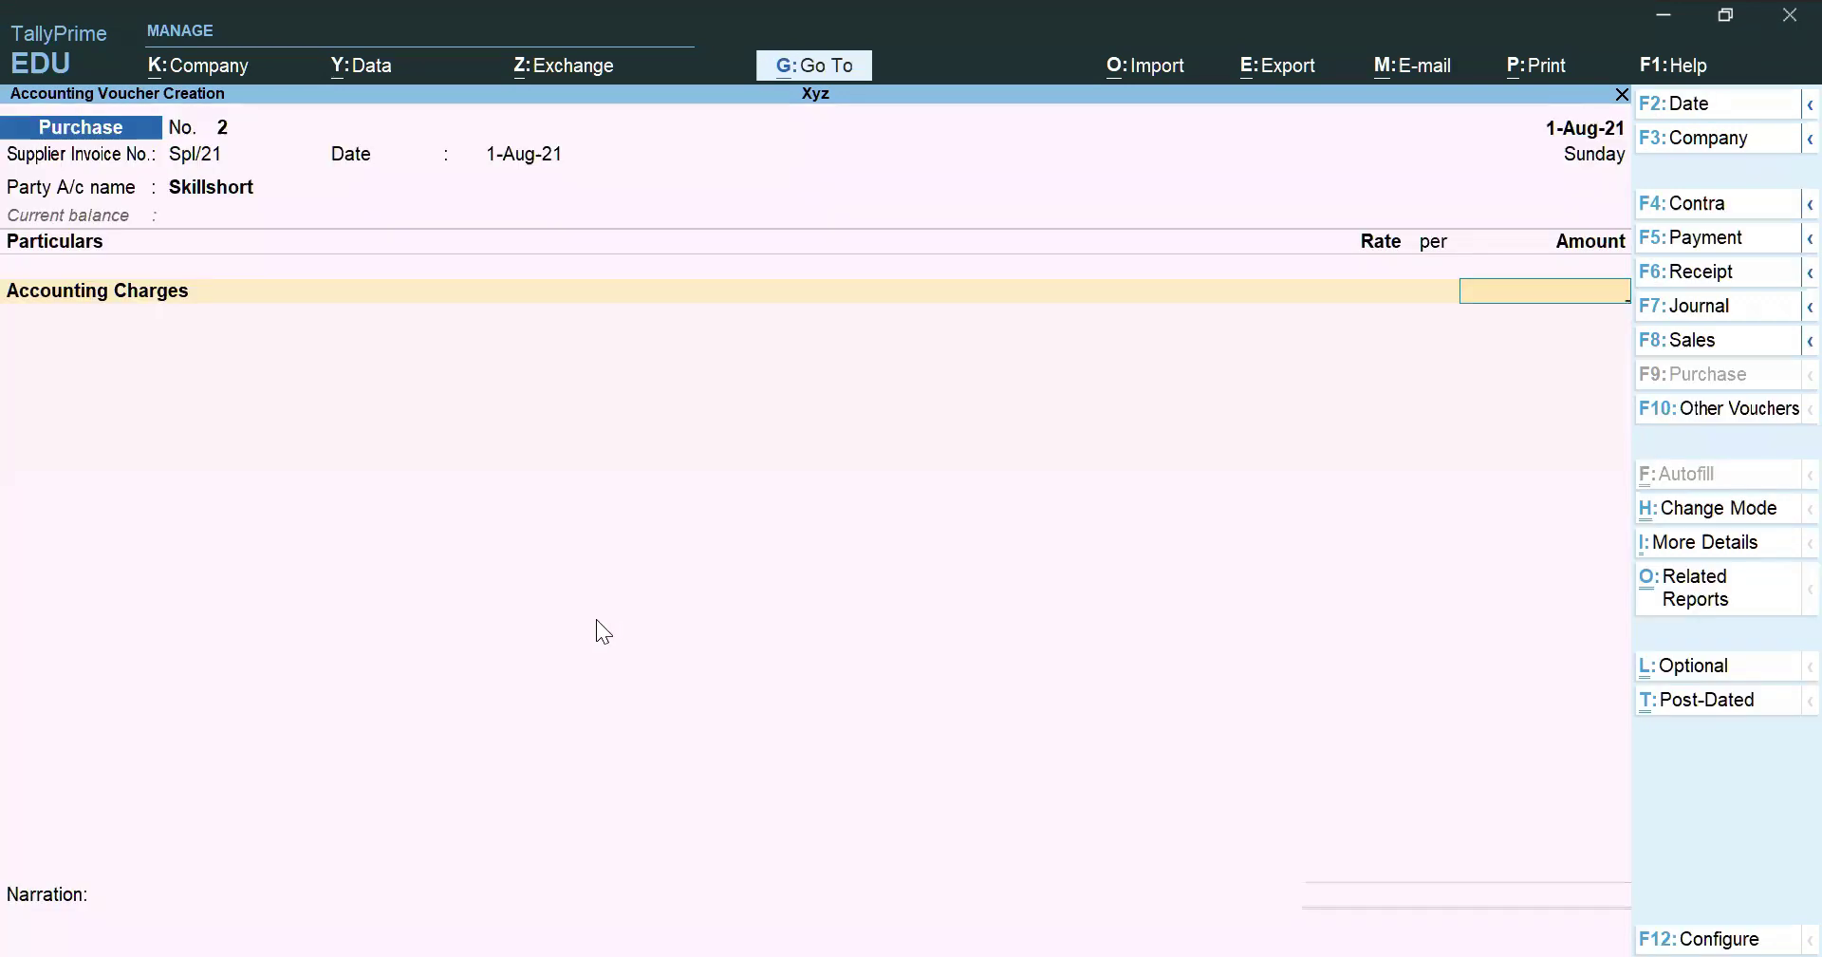
Enter Accounting Charges 40,000, add INPUT CGST and INPUT SGST at 3,600 each, and Tds Deducted
{"action": "key", "text": "BackSpace"}
{"action": "type", "text": "40000"}
{"action": "key", "text": "Return"}
{"action": "key", "text": "Return"}
{"action": "type", "text": "In"}
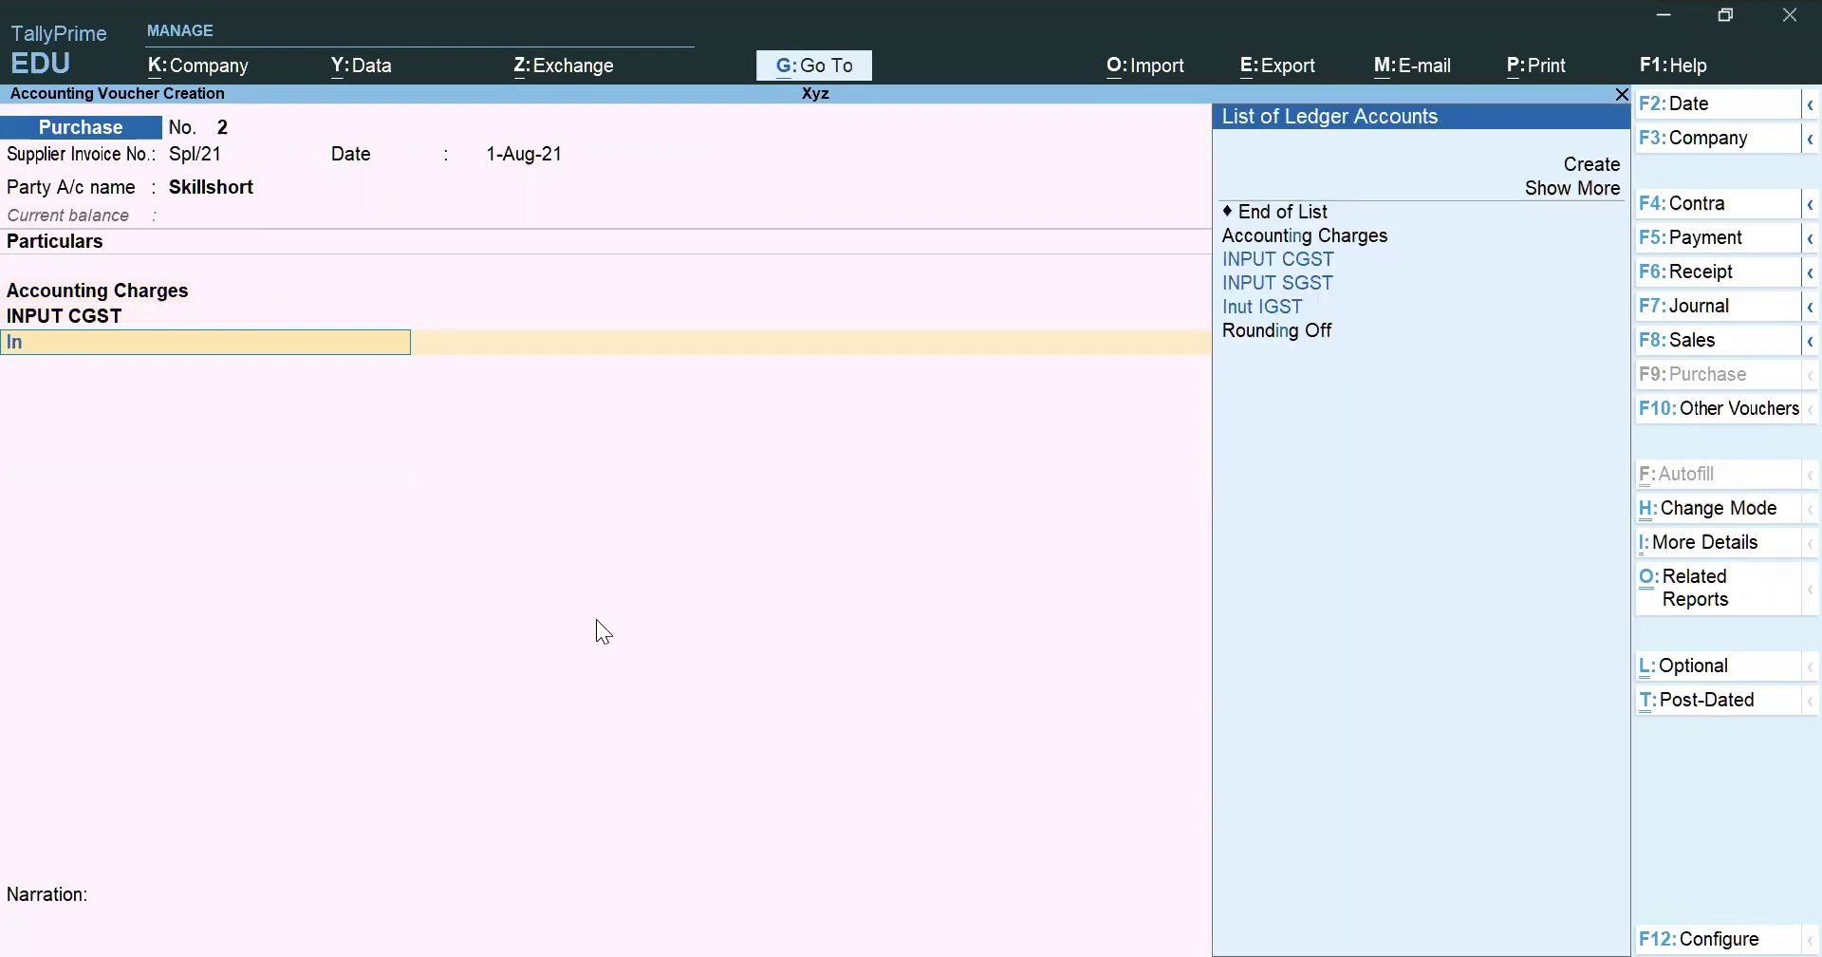
{"action": "key", "text": "Down"}
{"action": "key", "text": "Return"}
{"action": "key", "text": "Return"}
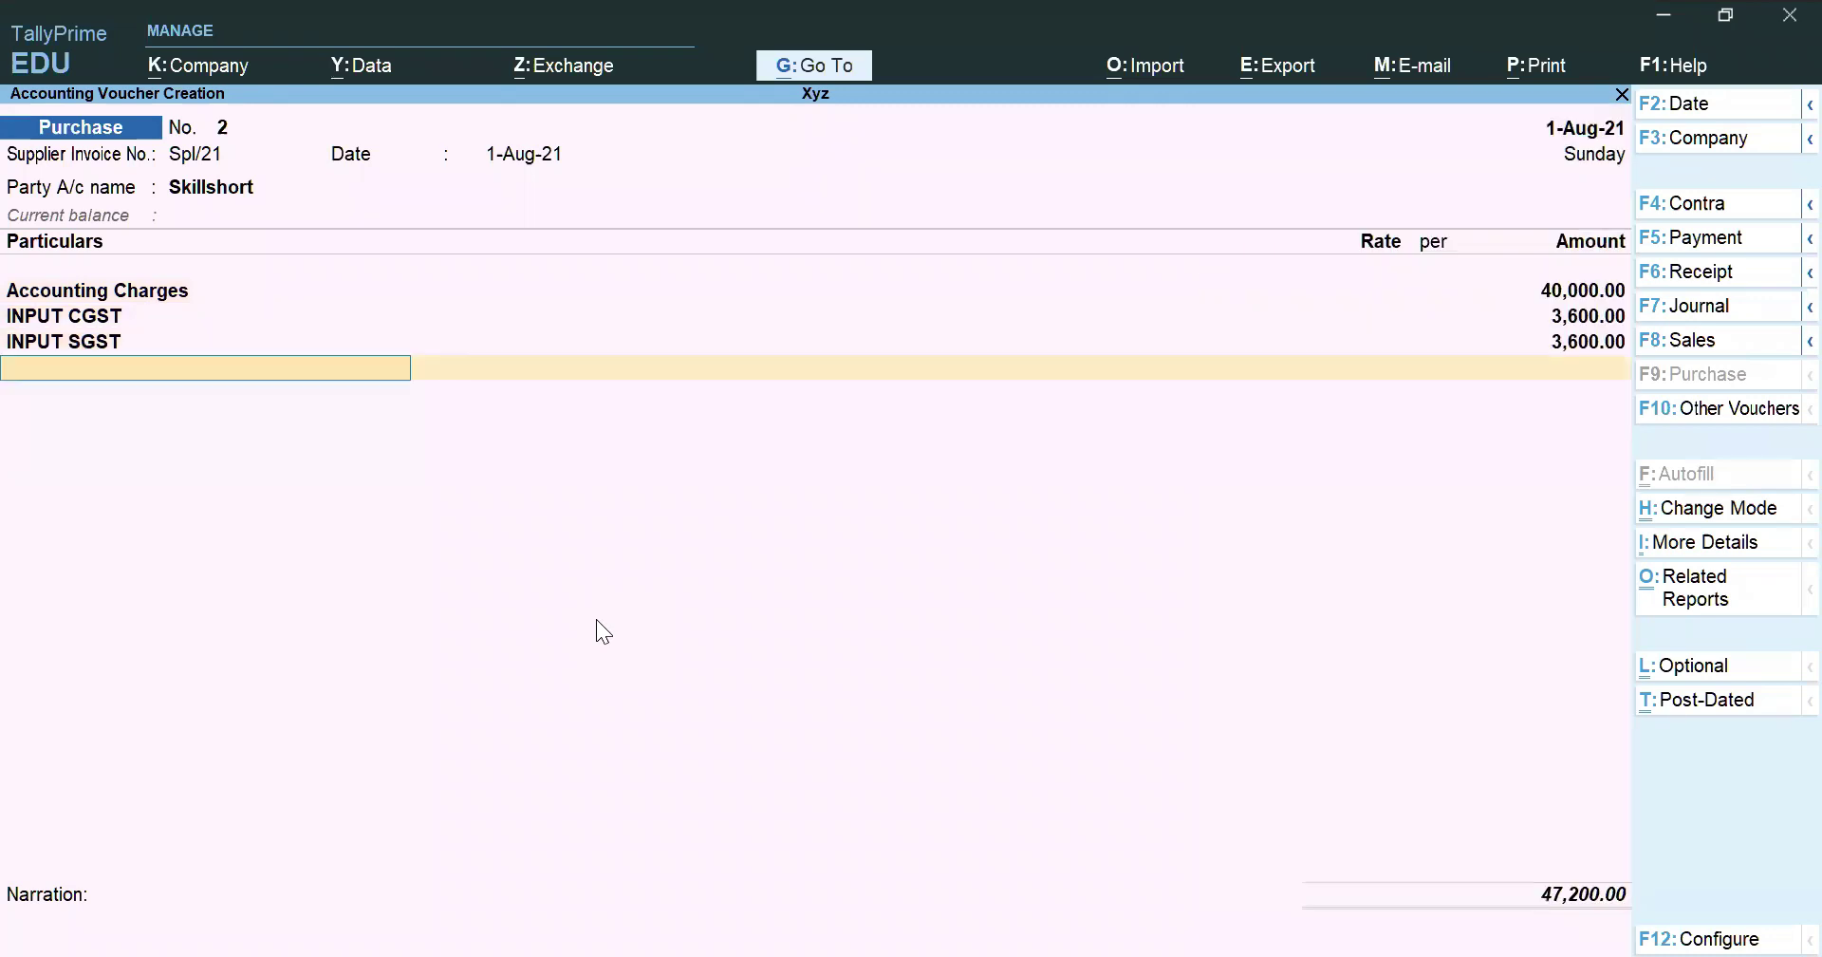
{"action": "type", "text": "Tds"}
{"action": "key", "text": "Return"}
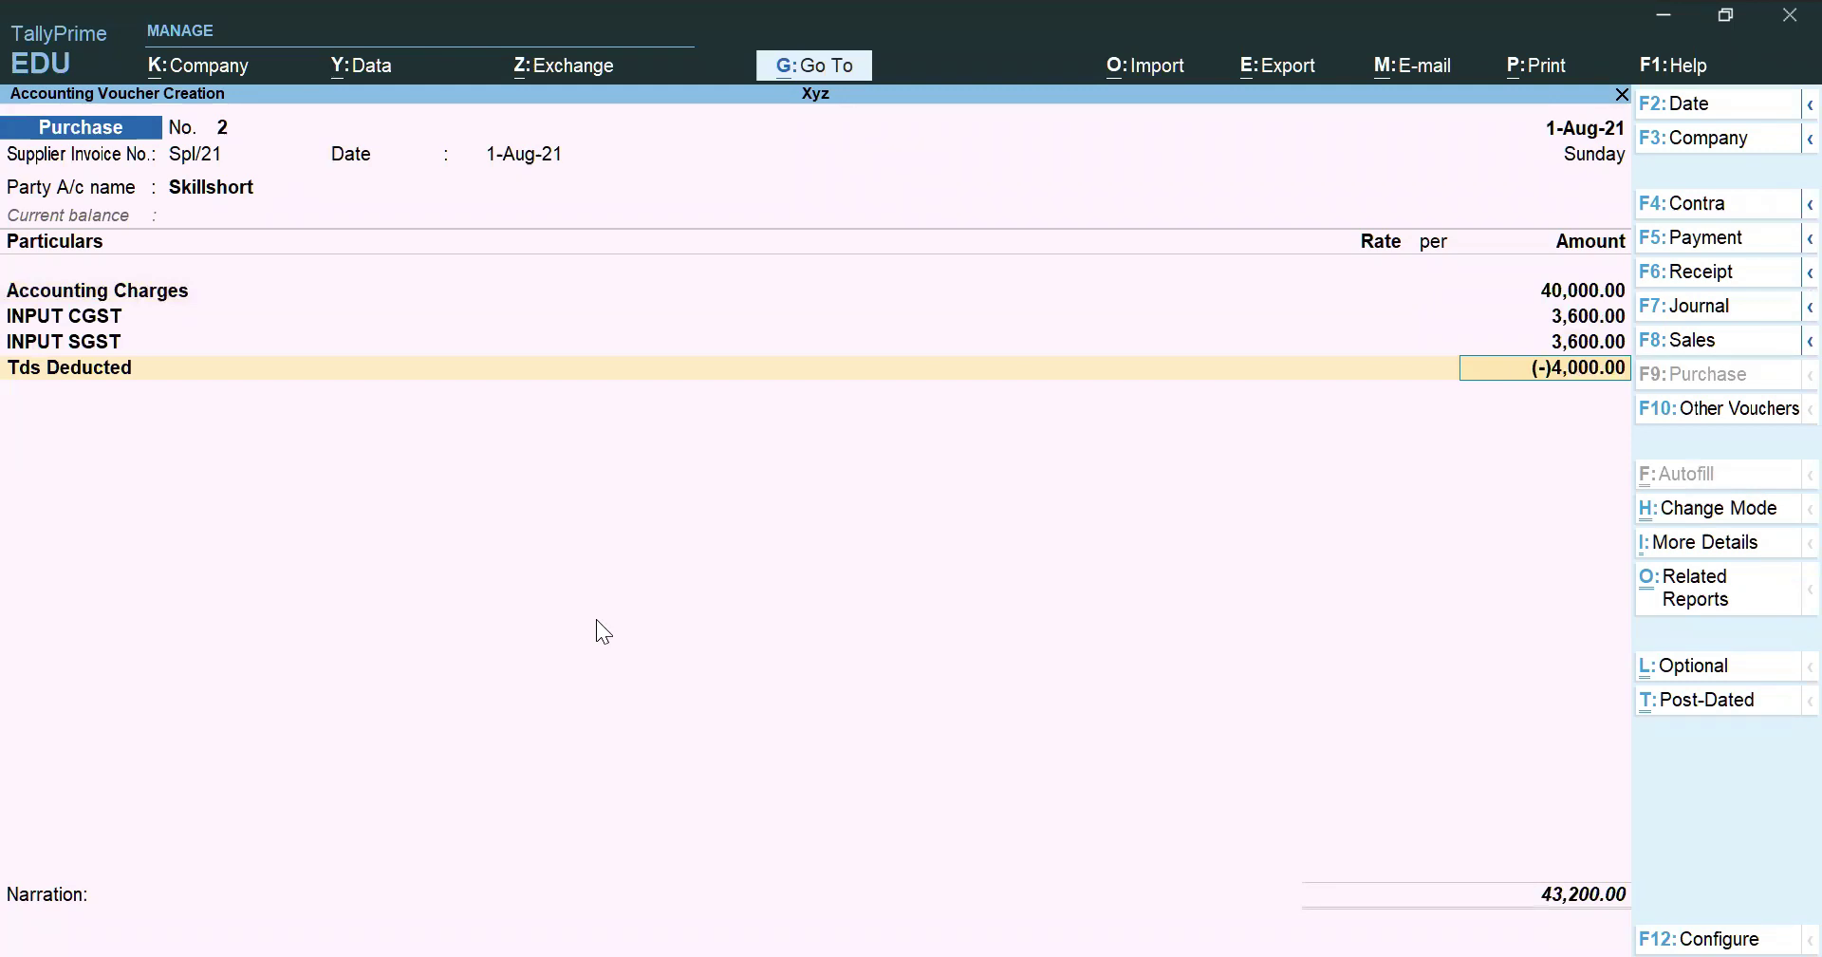
Review the voucher rows and save purchase voucher No. 2 at 43,200.00
{"action": "key", "text": "Up"}
{"action": "key", "text": "Up"}
{"action": "key", "text": "Up"}
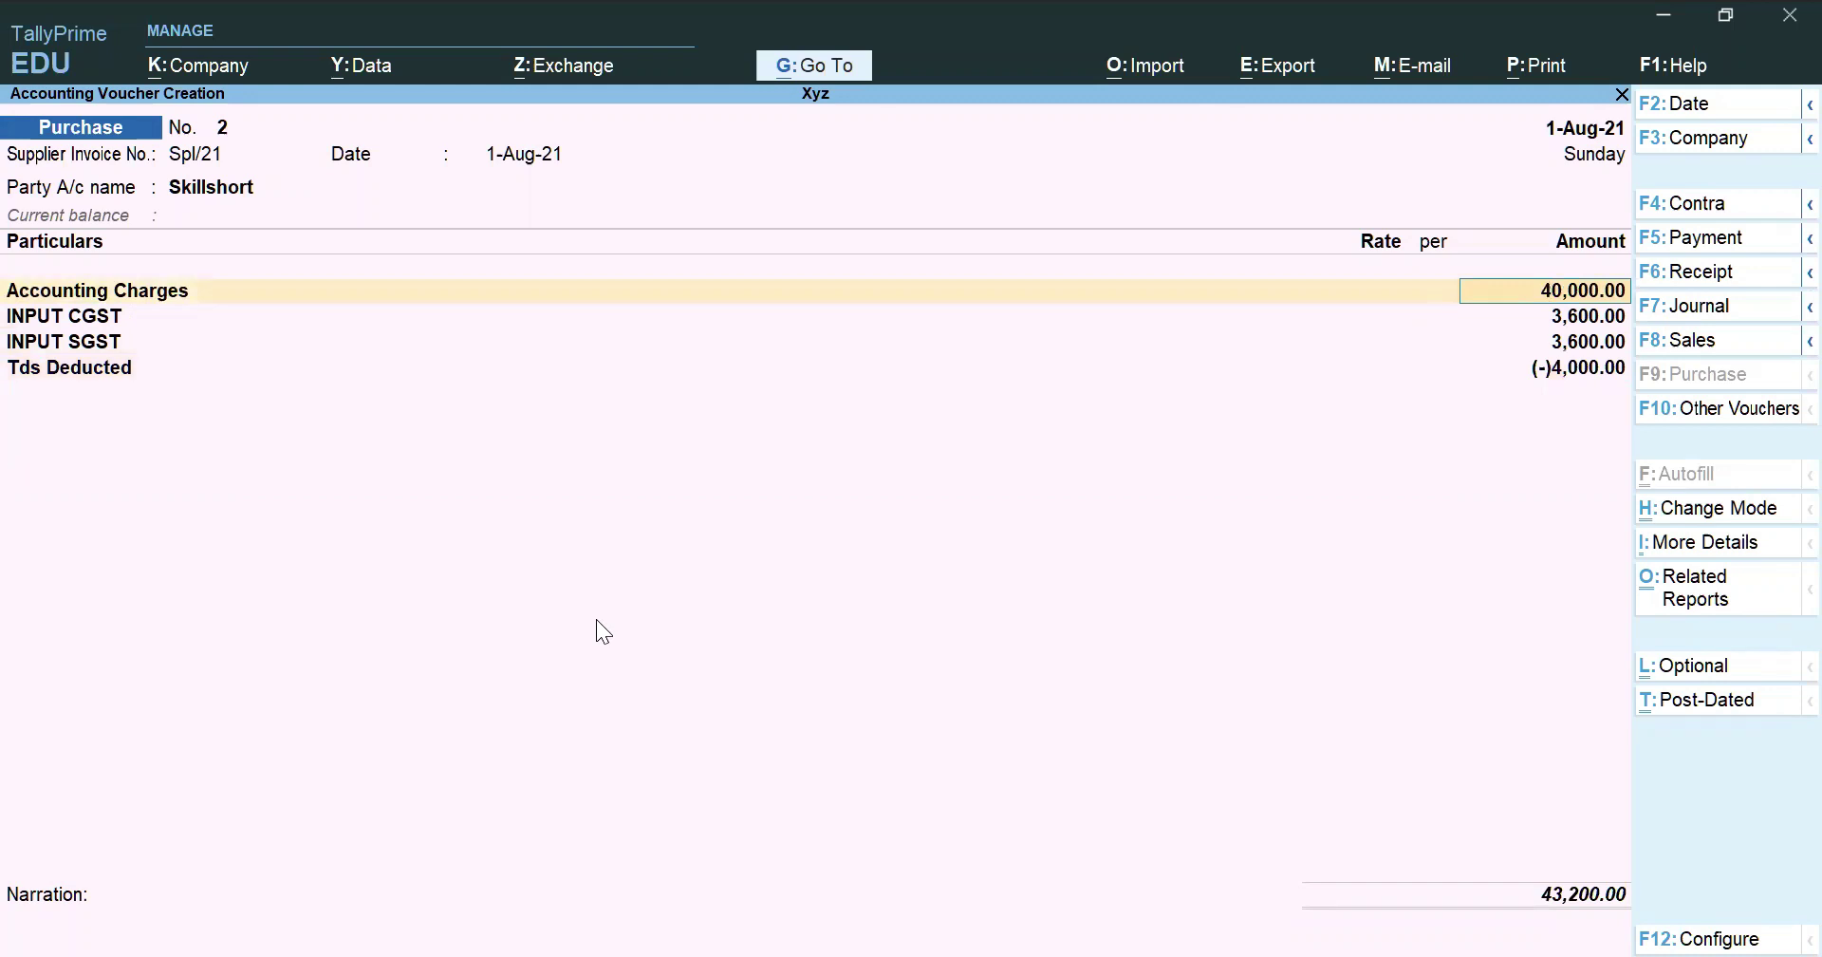
{"action": "key", "text": "Down"}
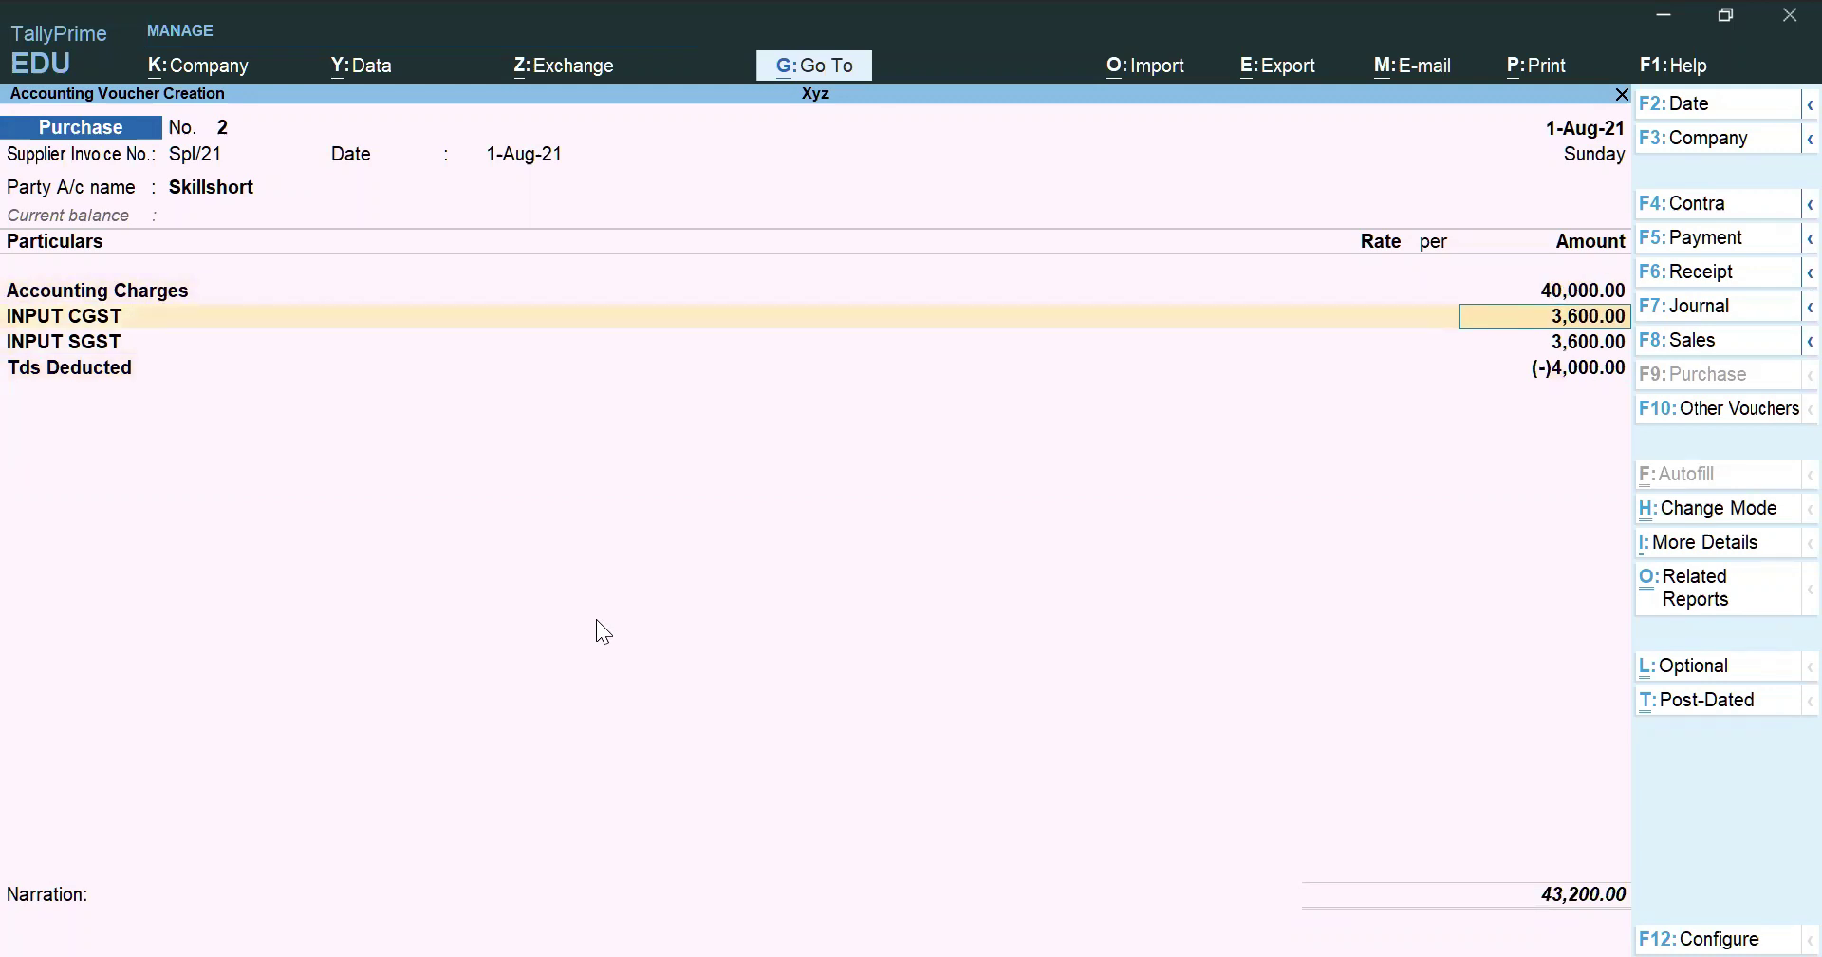
{"action": "key", "text": "Down"}
{"action": "key", "text": "Down"}
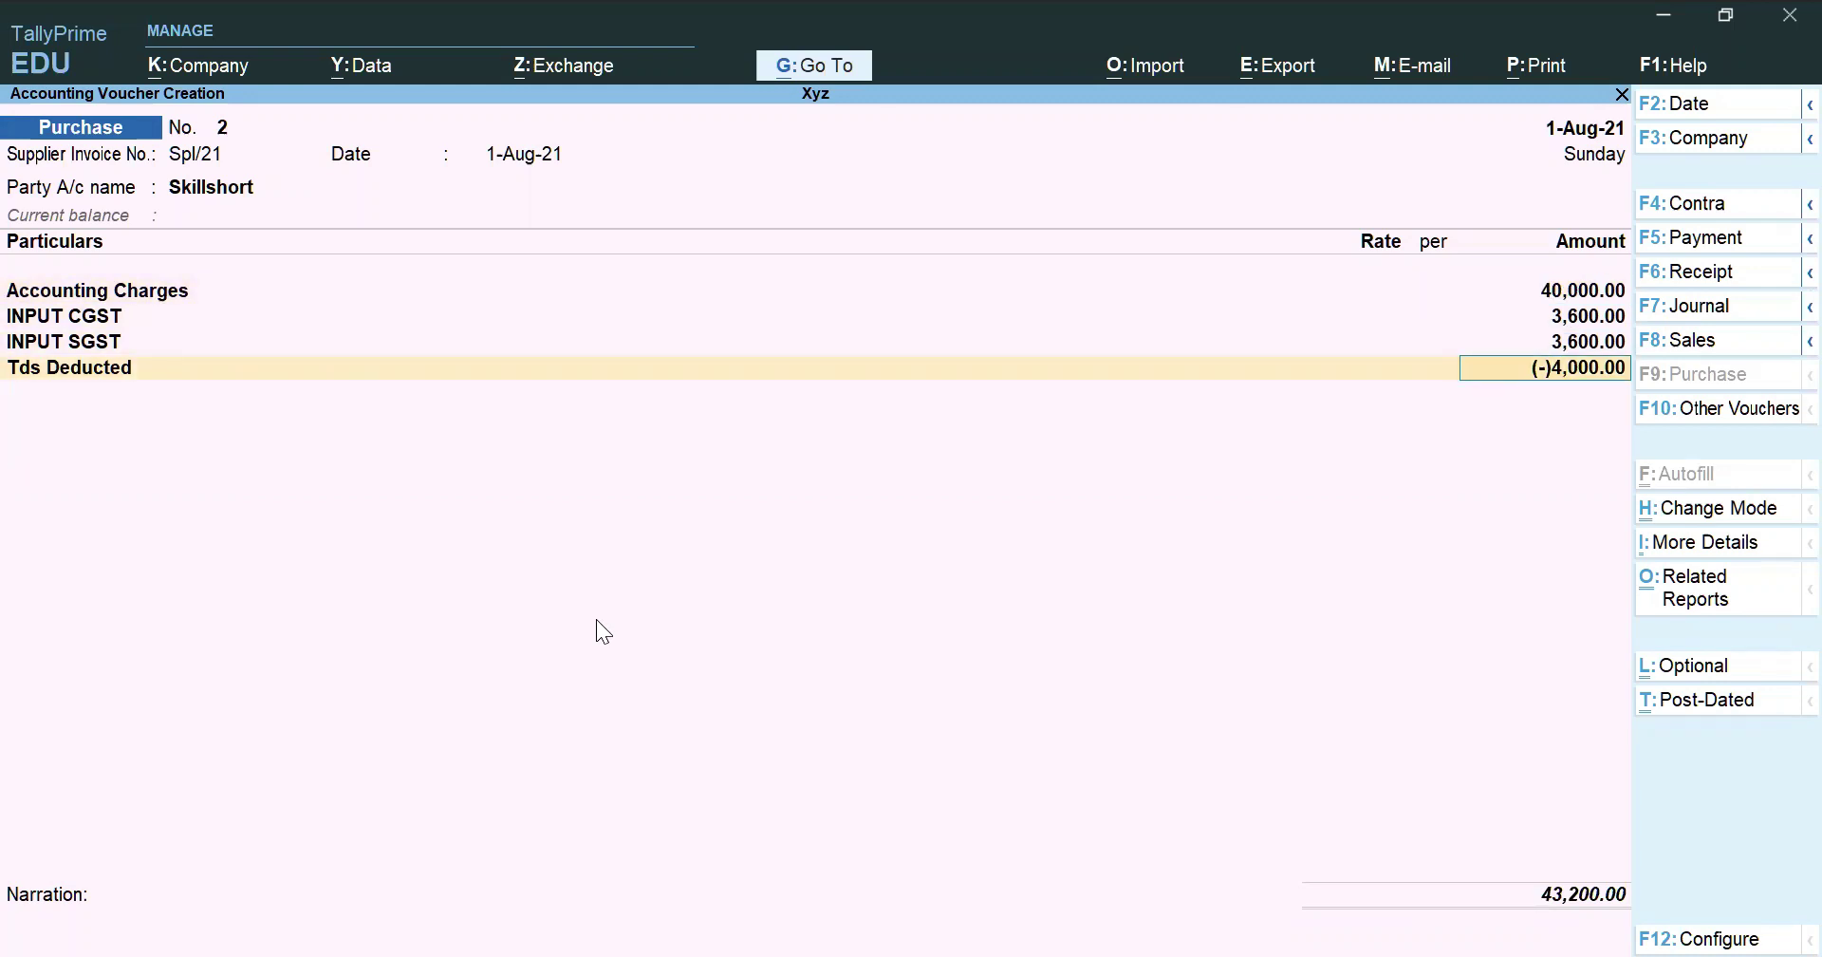
{"action": "key", "text": "ctrl+a"}
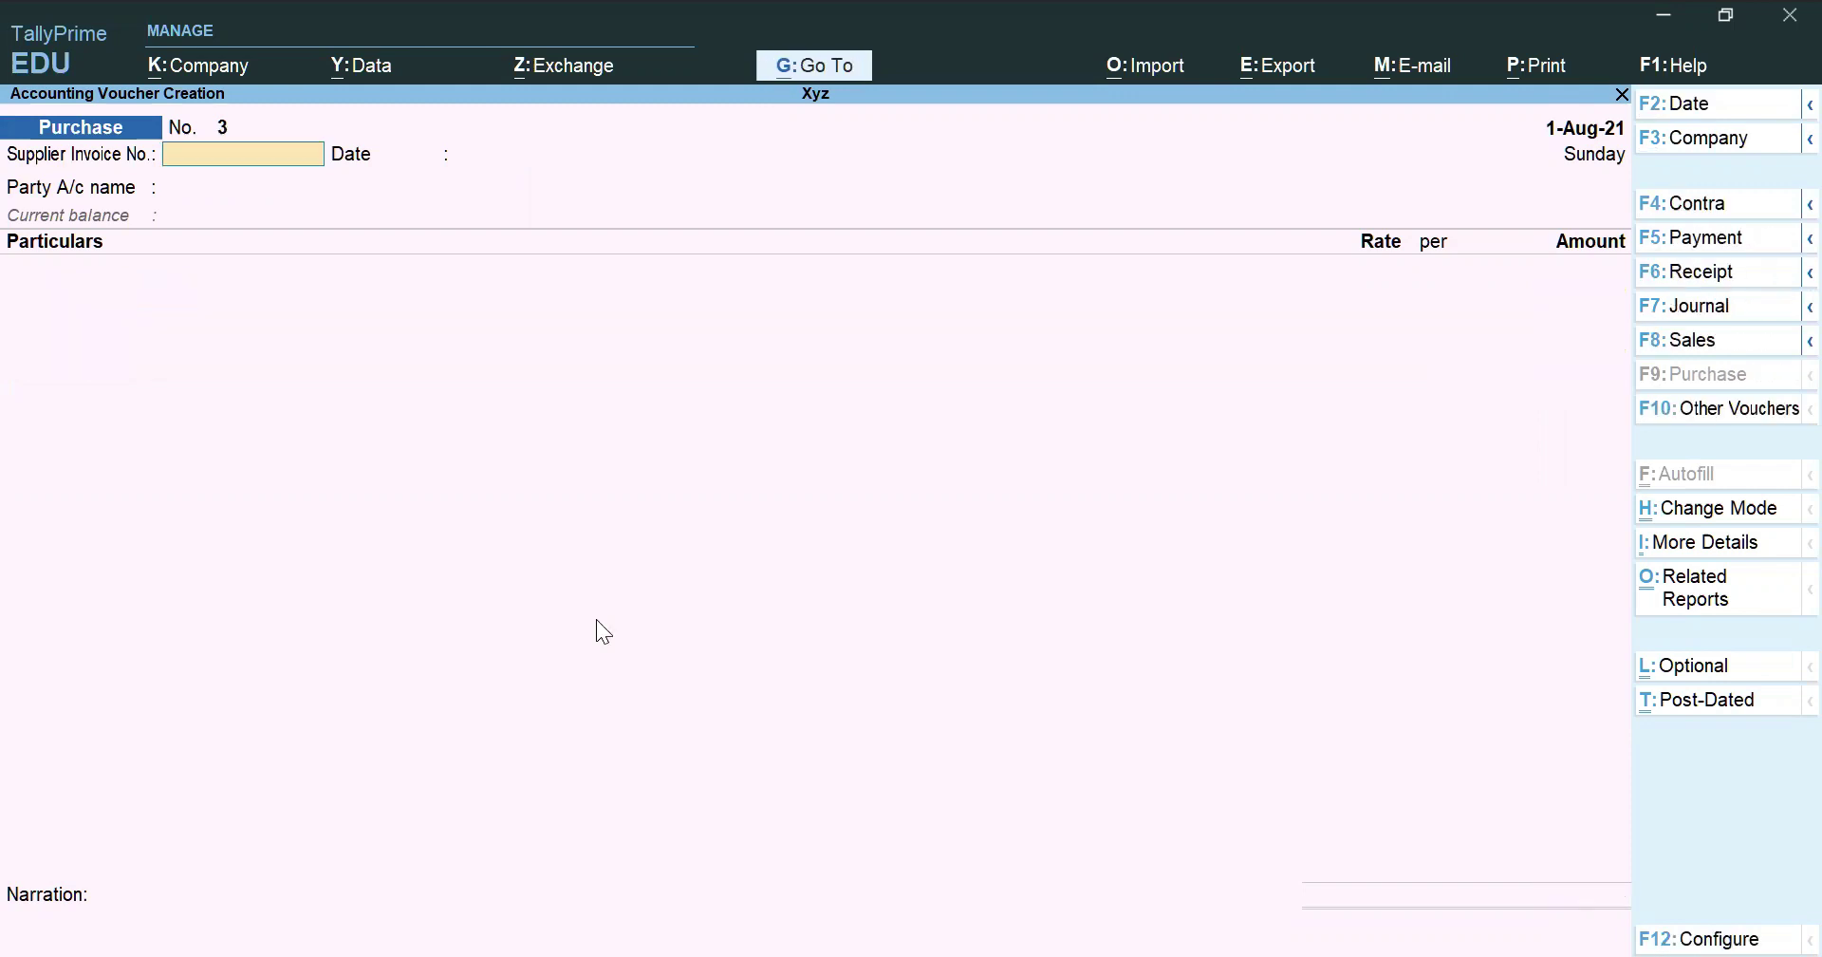
Drill from Balance Sheet through Duties & Taxes to Tds Deducted's August vouchers
{"action": "key", "text": "Escape"}
{"action": "key", "text": "y"}
{"action": "key", "text": "Escape"}
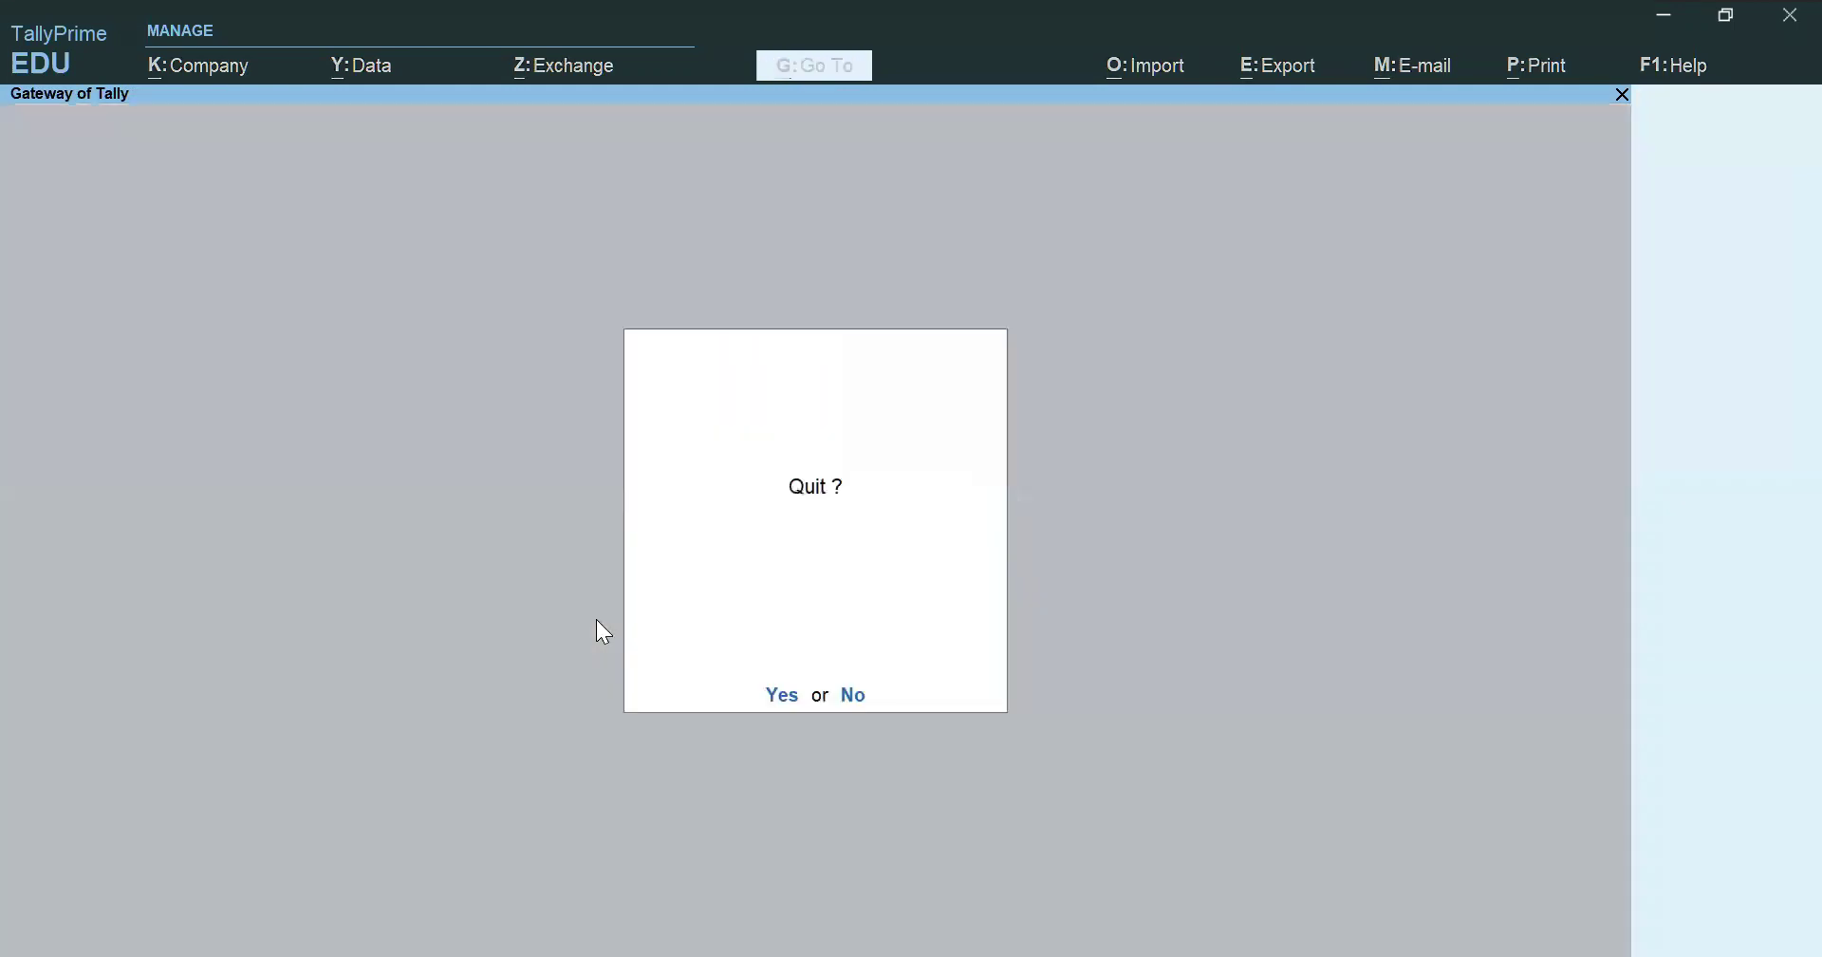
{"action": "key", "text": "n"}
{"action": "key", "text": "Down"}
{"action": "key", "text": "Down"}
{"action": "key", "text": "Down"}
{"action": "key", "text": "Down"}
{"action": "key", "text": "Down"}
{"action": "key", "text": "Down"}
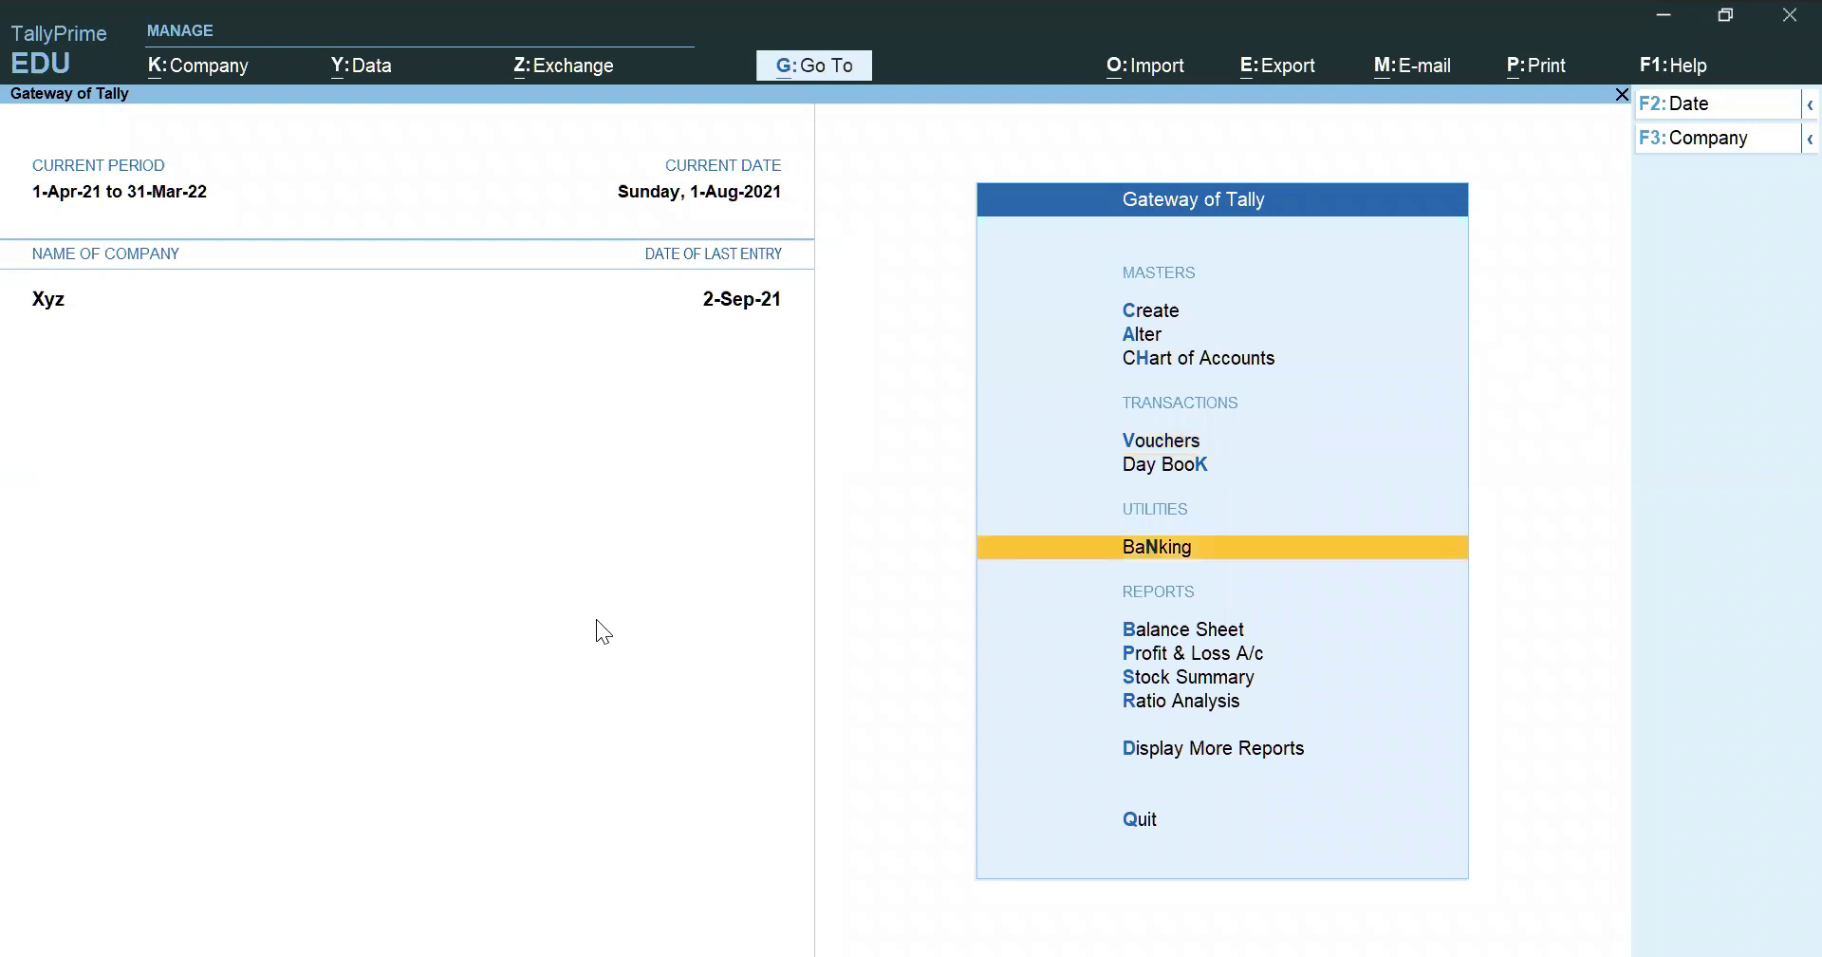
{"action": "key", "text": "Return"}
{"action": "key", "text": "Down"}
{"action": "key", "text": "Down"}
{"action": "key", "text": "Down"}
{"action": "key", "text": "Return"}
{"action": "key", "text": "Down"}
{"action": "key", "text": "Down"}
{"action": "key", "text": "Down"}
{"action": "key", "text": "Down"}
{"action": "key", "text": "Return"}
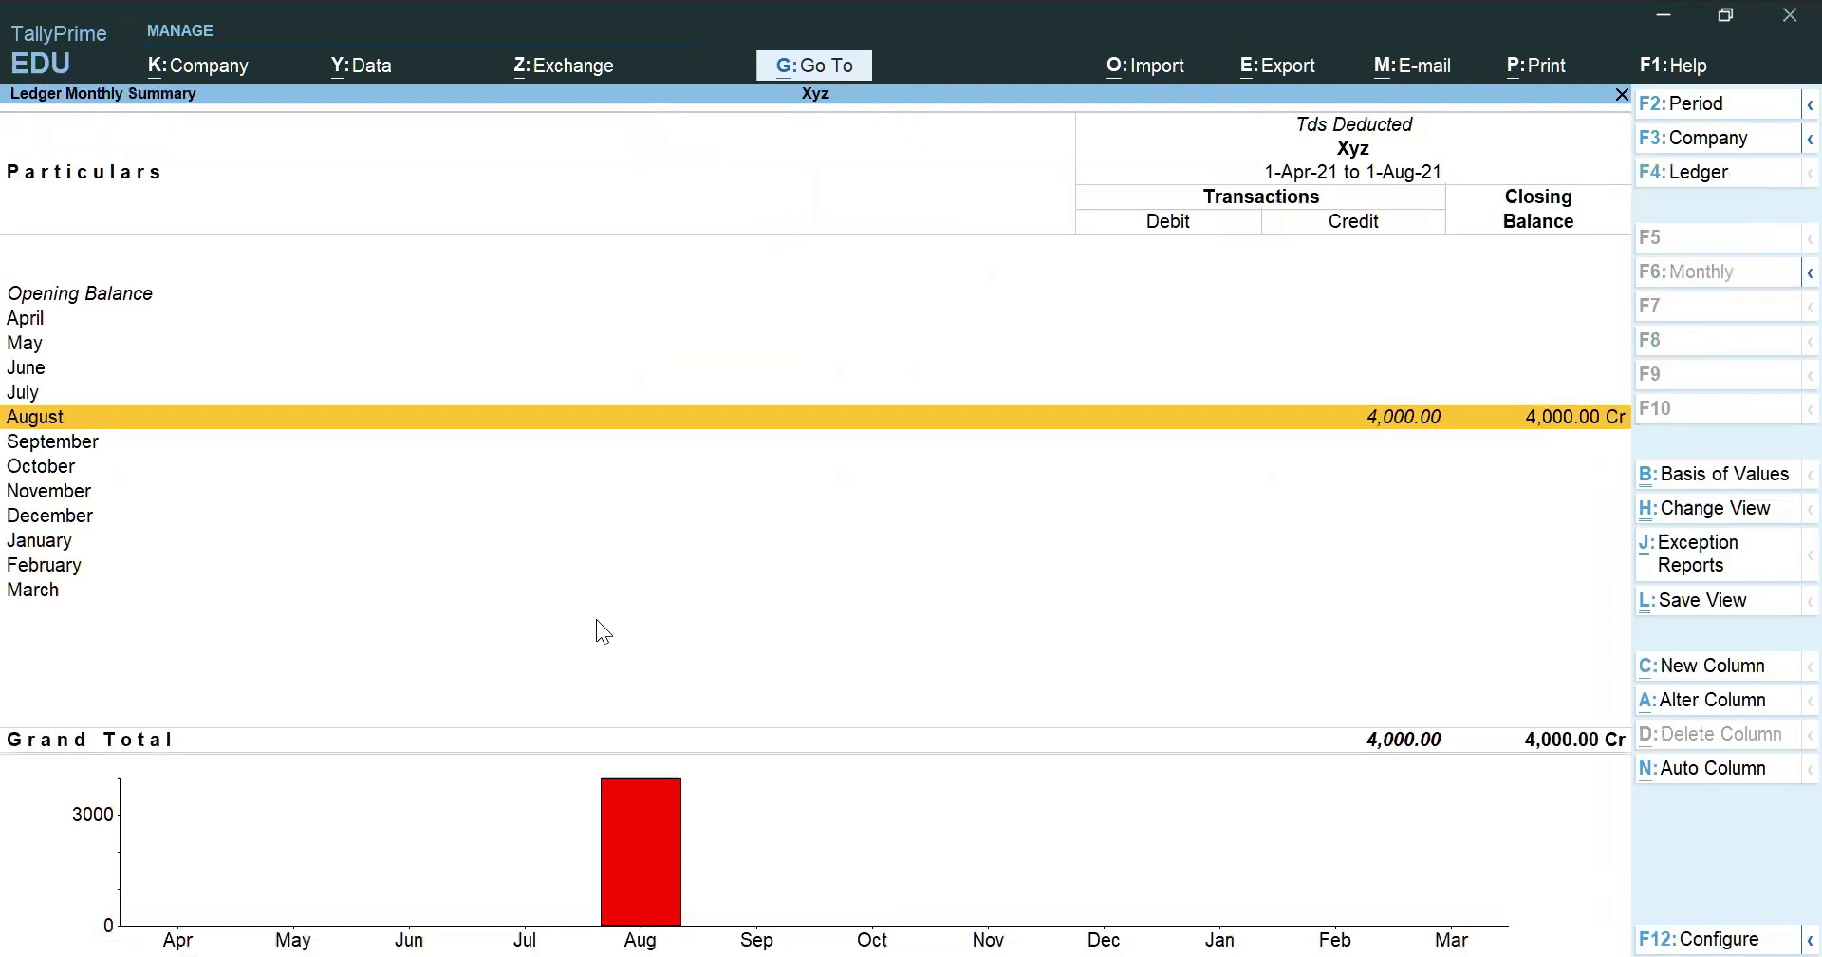
{"action": "key", "text": "Return"}
{"action": "key", "text": "Return"}
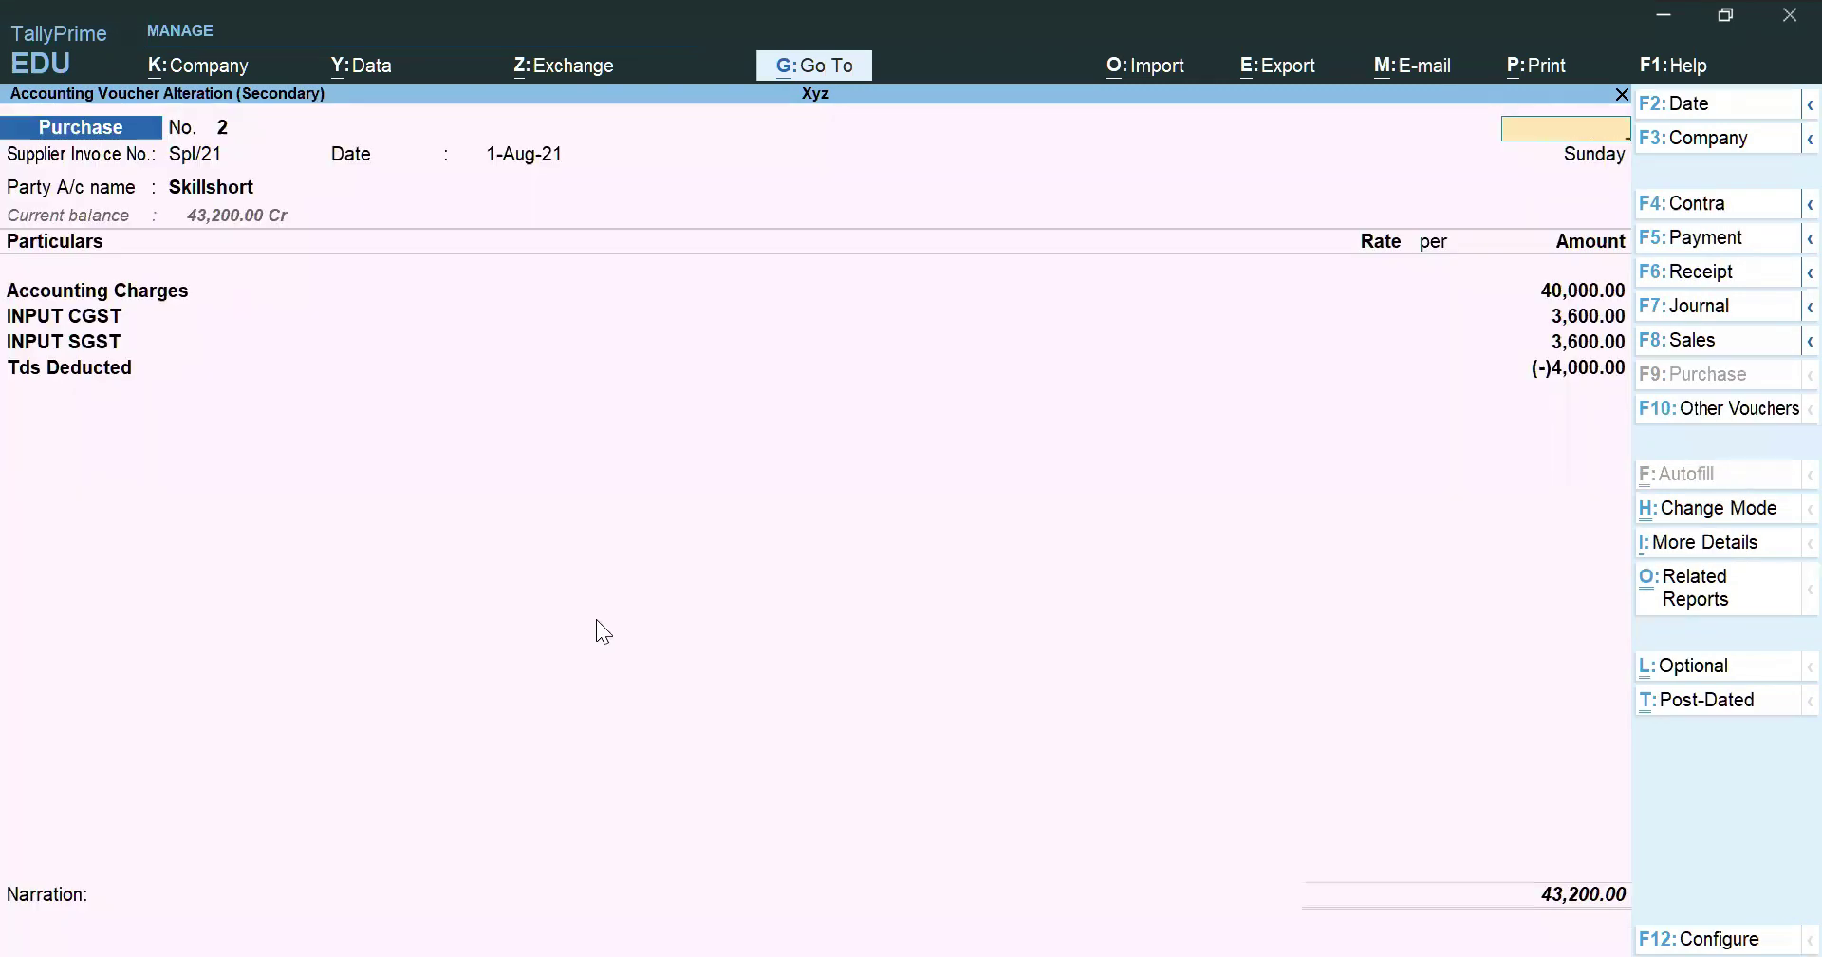
{"action": "key", "text": "Escape"}
{"action": "key", "text": "Escape"}
{"action": "key", "text": "Return"}
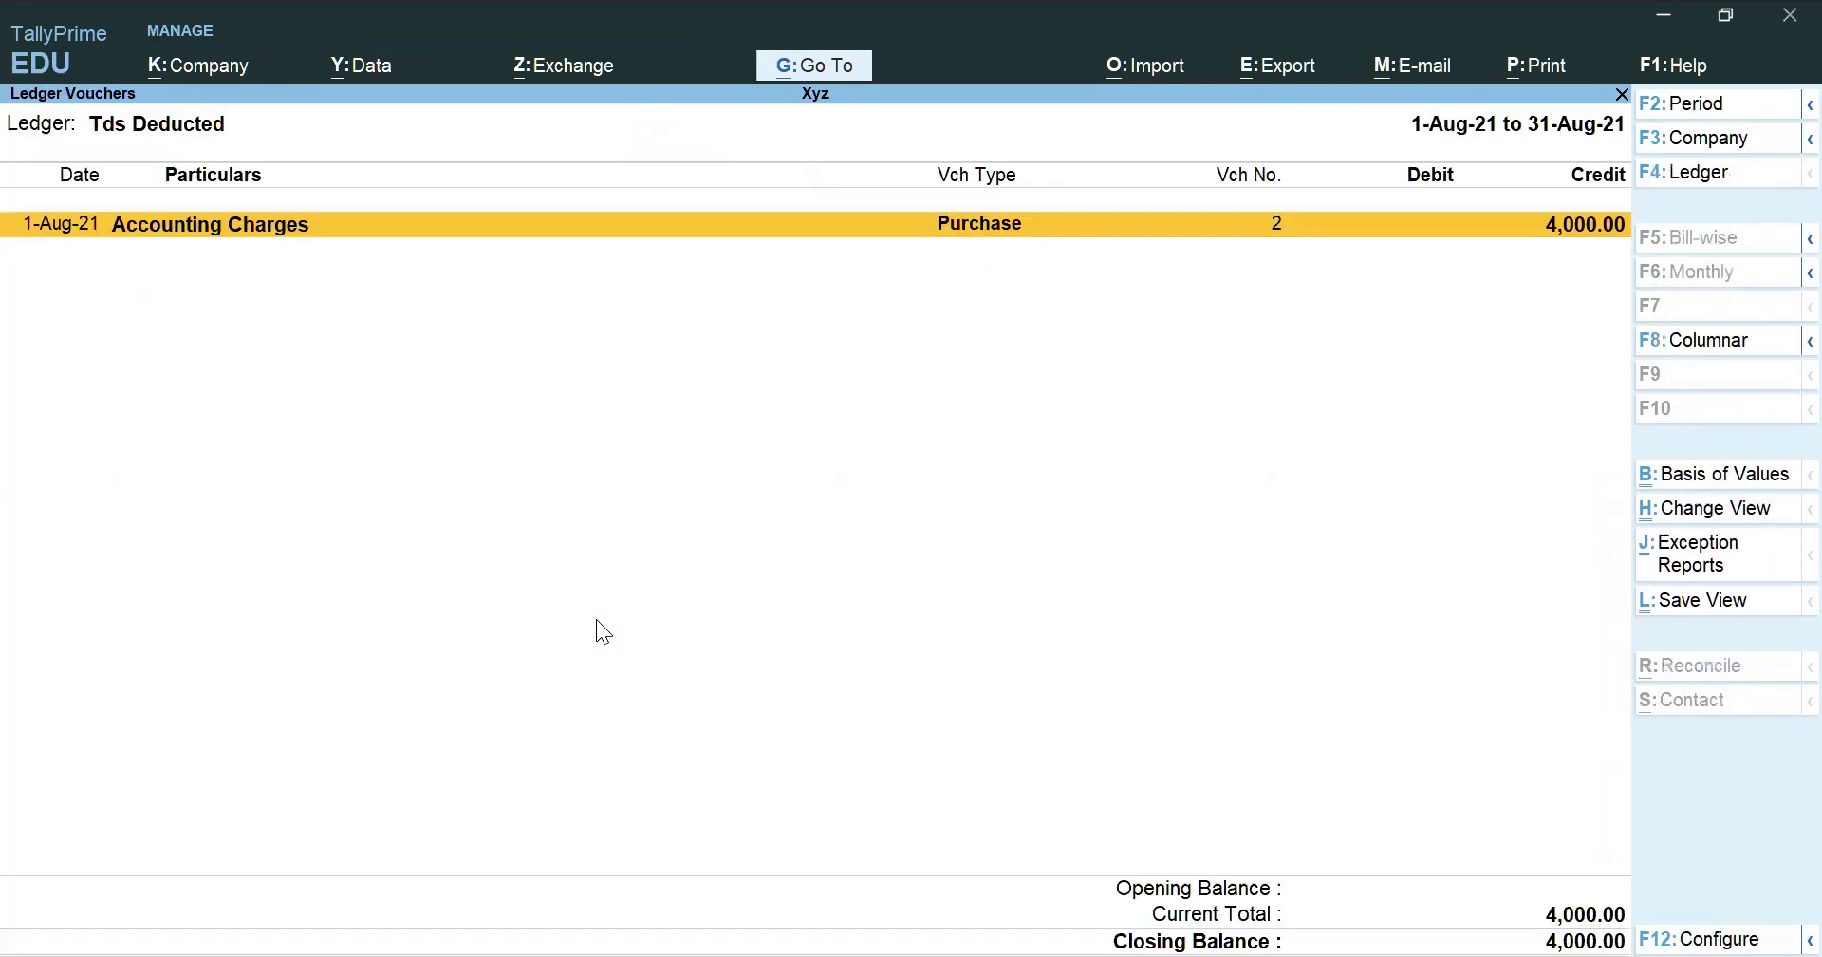
Record a payment debiting Tds Deducted against the pending deduction, paid from Sbi Bank
{"action": "key", "text": "alt+a"}
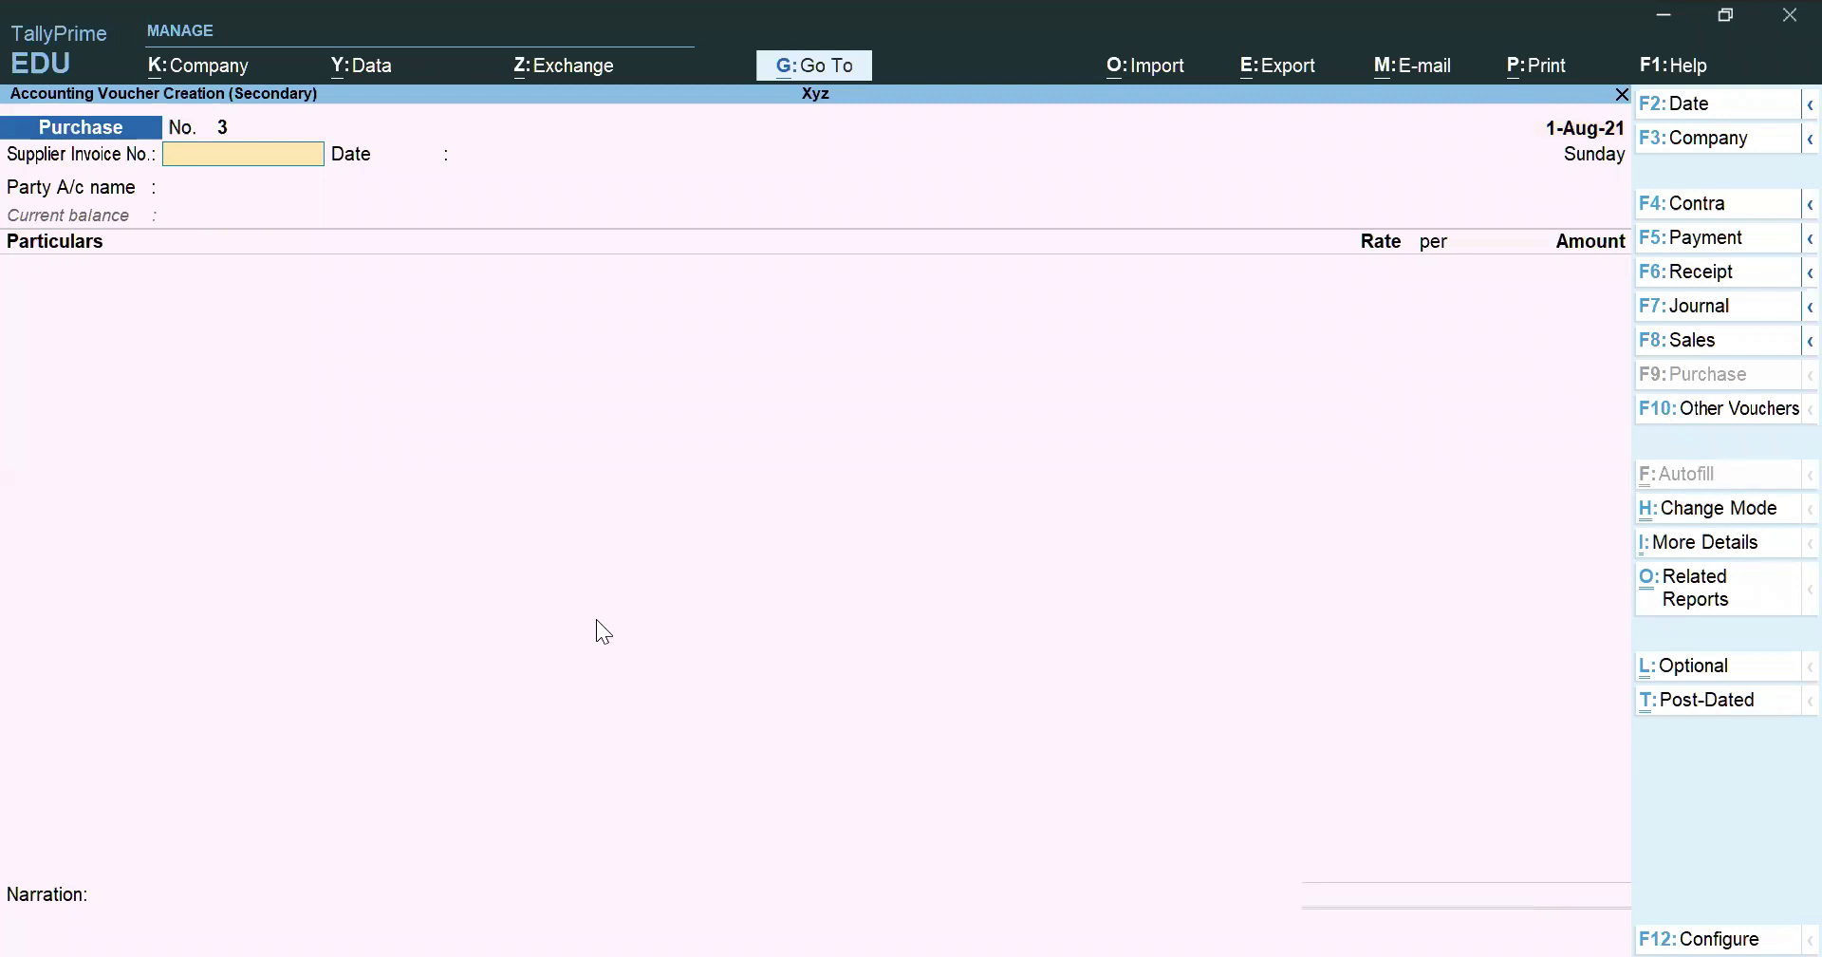
{"action": "key", "text": "F5"}
{"action": "type", "text": "tds"}
{"action": "key", "text": "Return"}
{"action": "key", "text": "Return"}
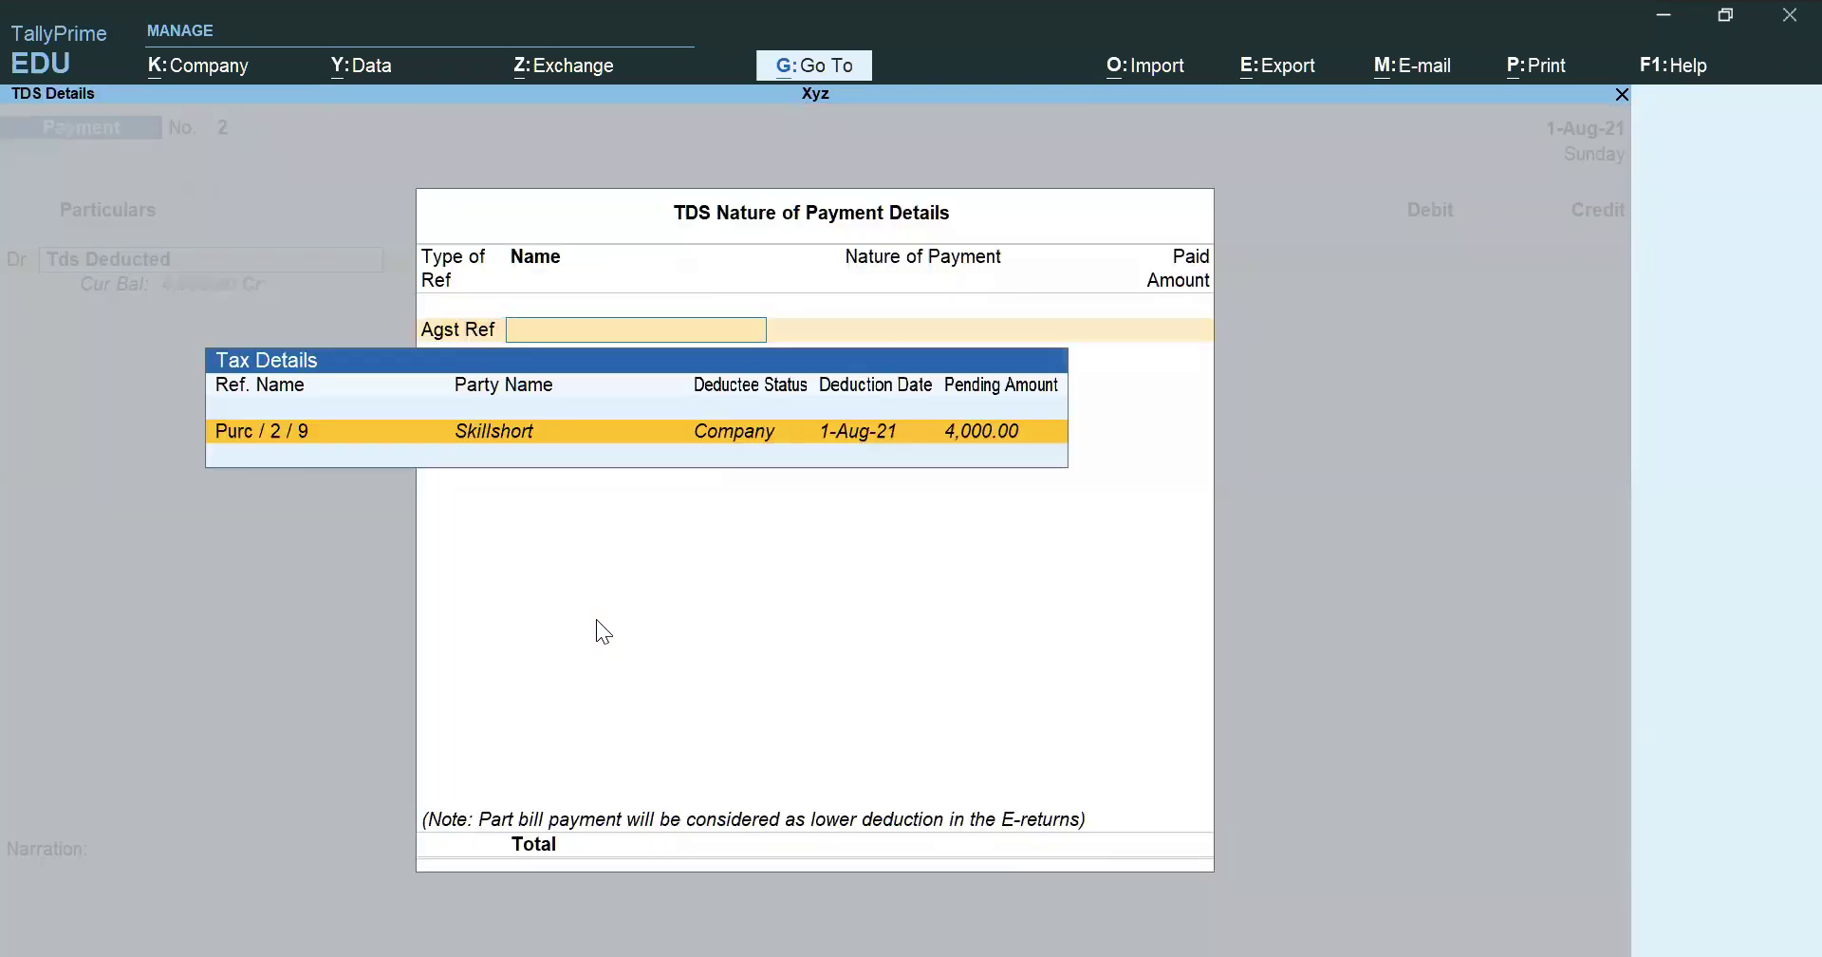
{"action": "key", "text": "Return"}
{"action": "key", "text": "Return"}
{"action": "key", "text": "Return"}
{"action": "key", "text": "Return"}
{"action": "key", "text": "Return"}
{"action": "key", "text": "ctrl+a"}
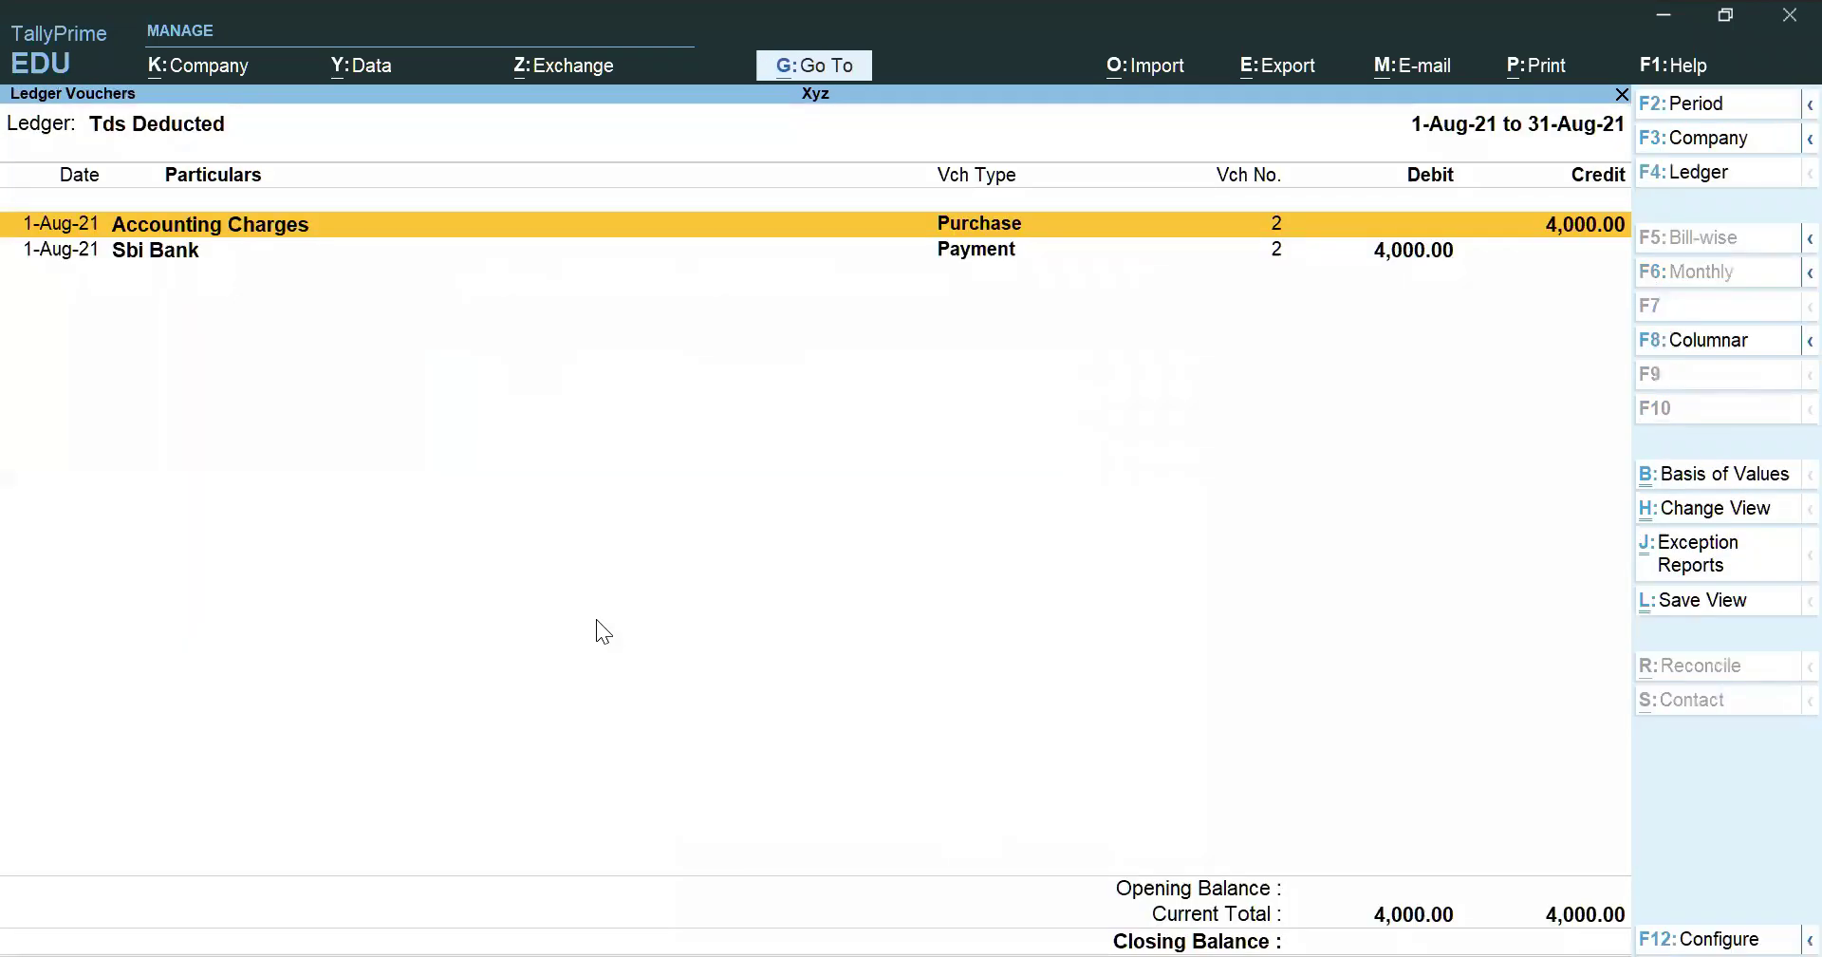
{"action": "key", "text": "Down"}
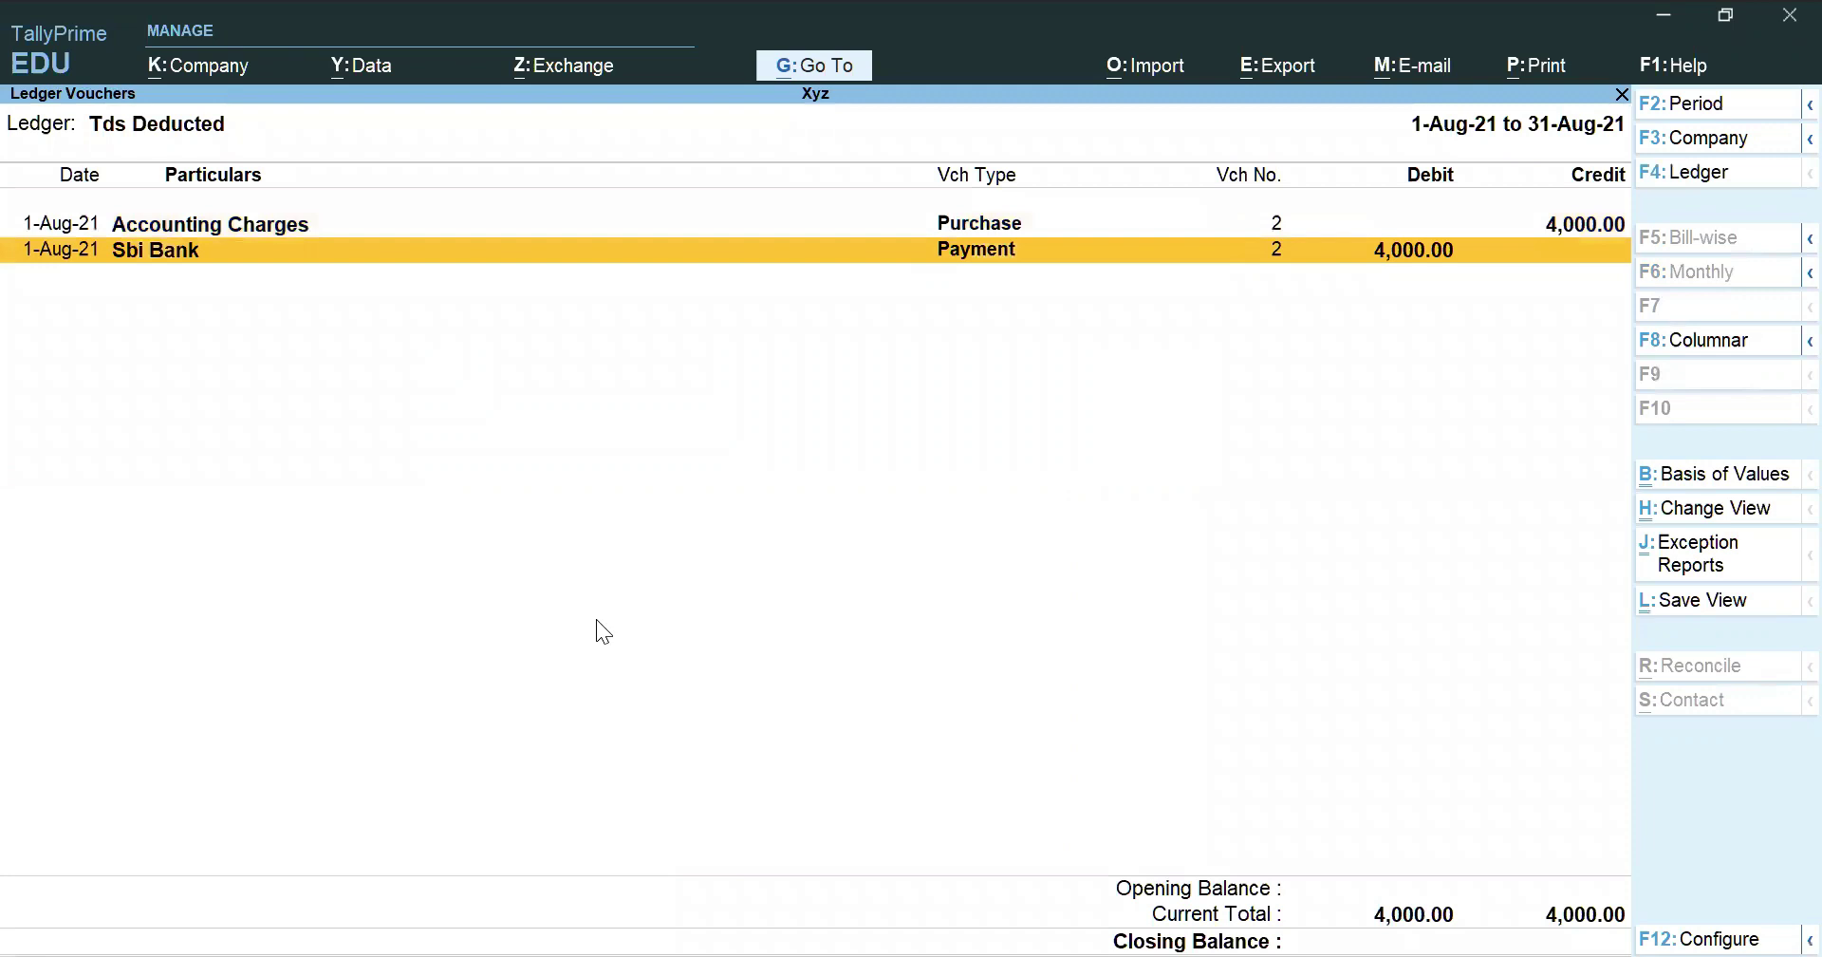
{"action": "key", "text": "Up"}
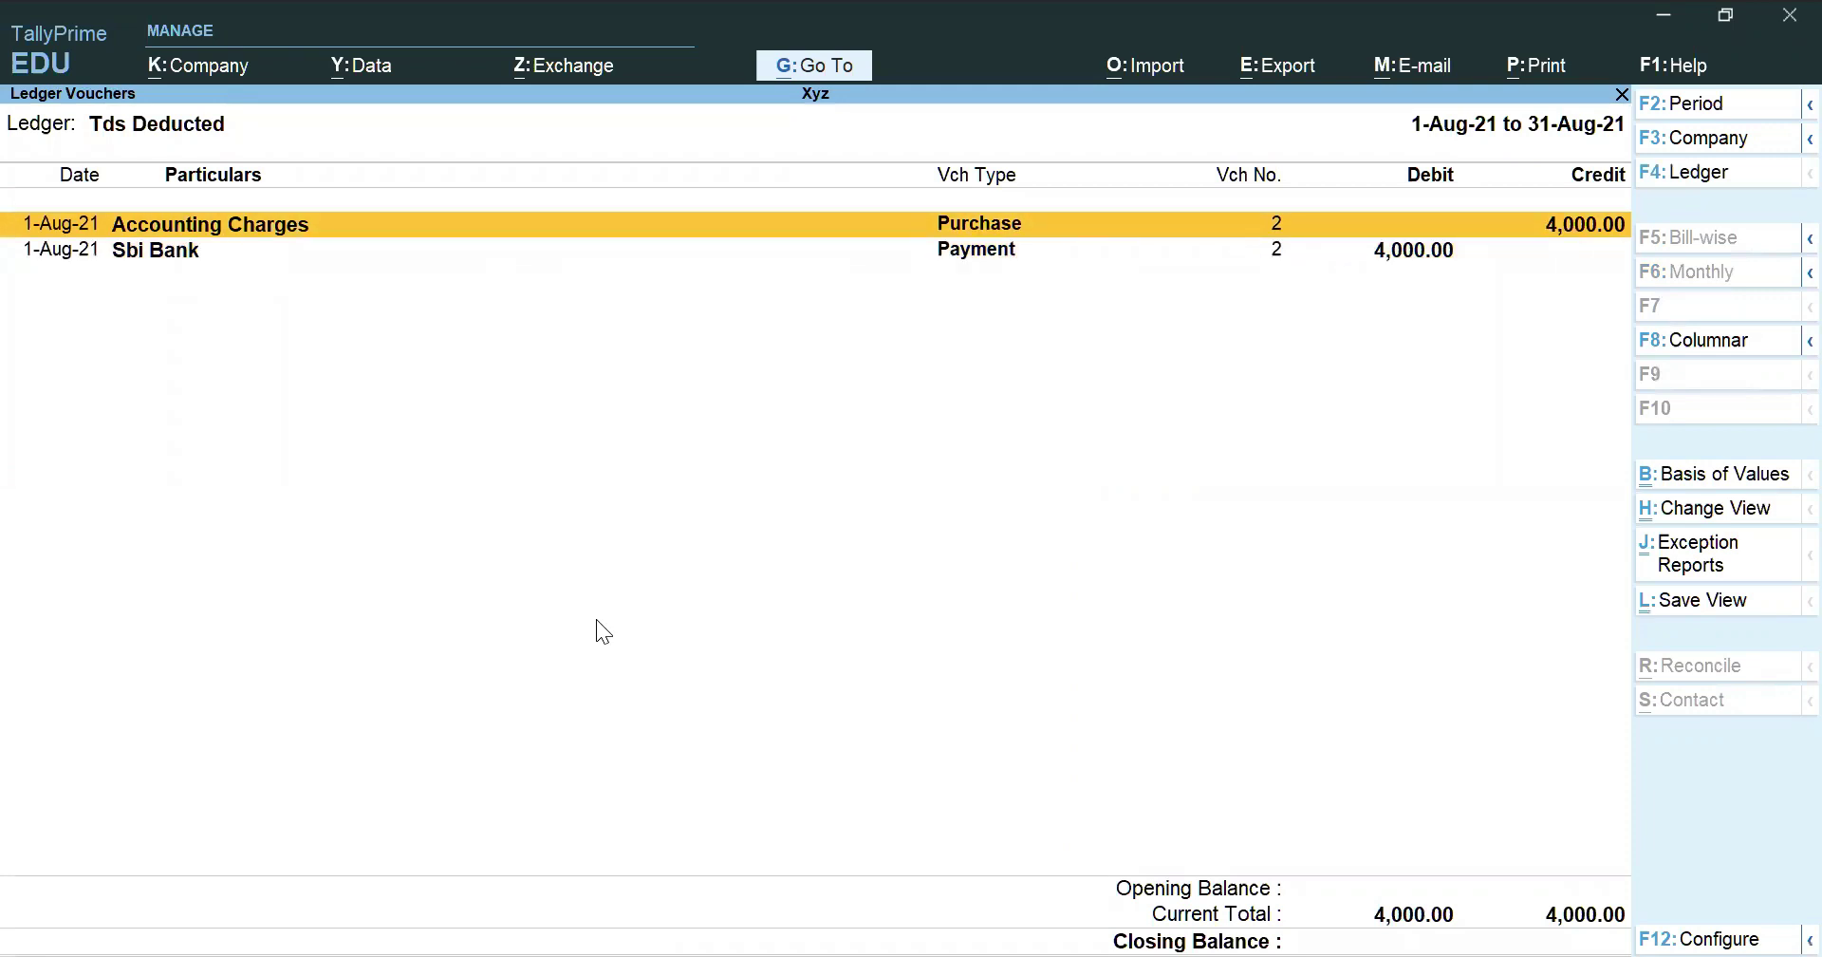